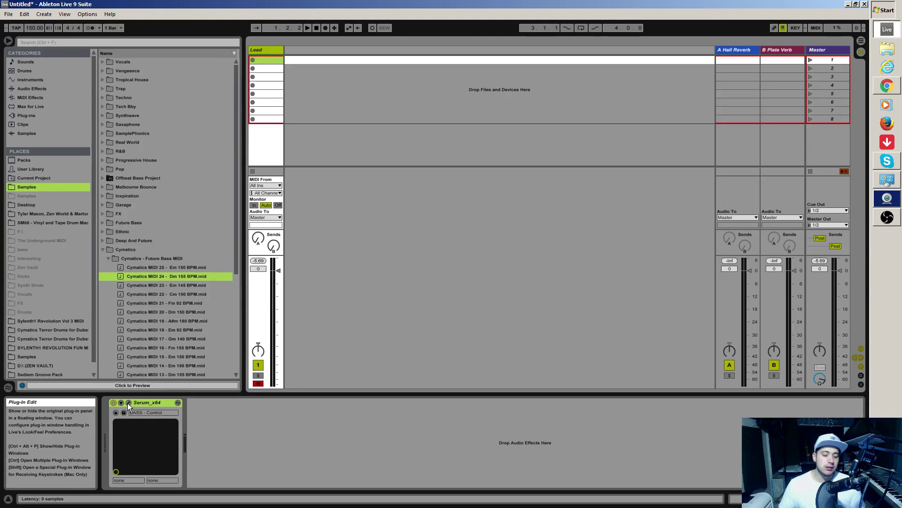
Open the Serum instrument window on the Lead track and move it clear of the track
key("Tab")
key("Tab")
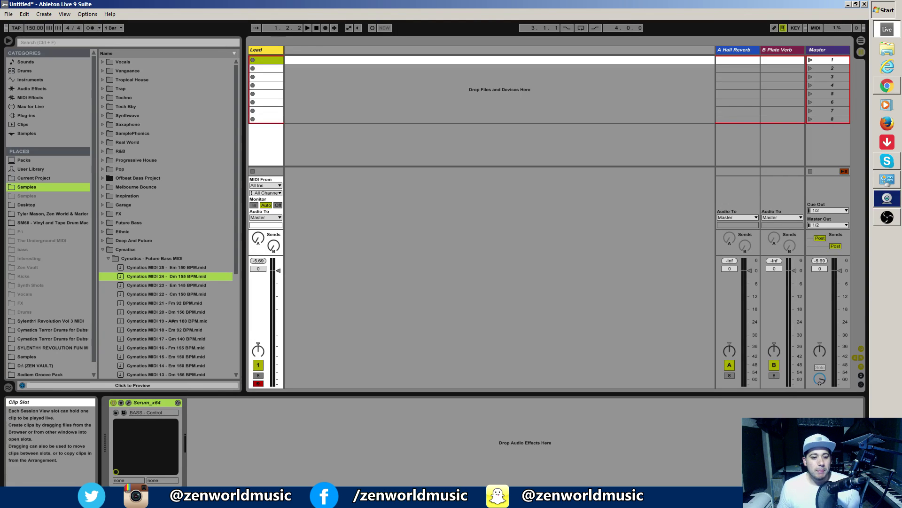
left_click(128, 402)
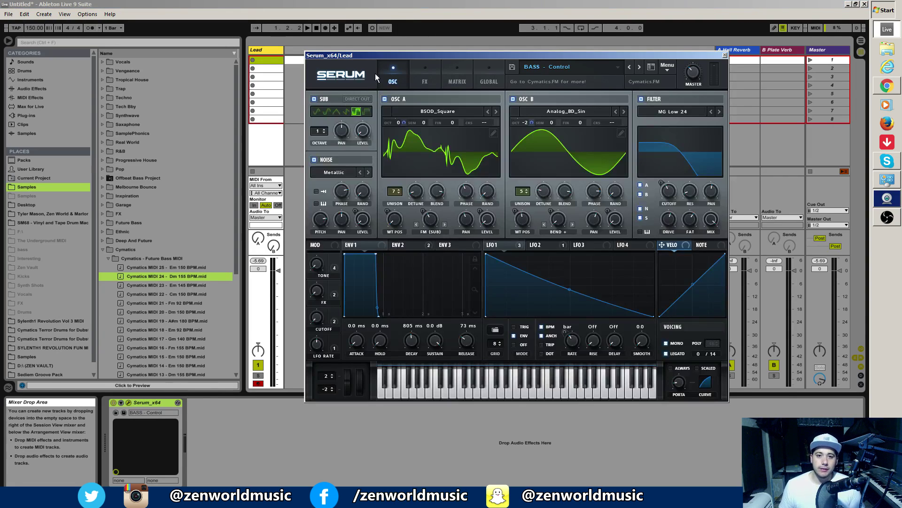
left_click_drag(452, 63, 471, 65)
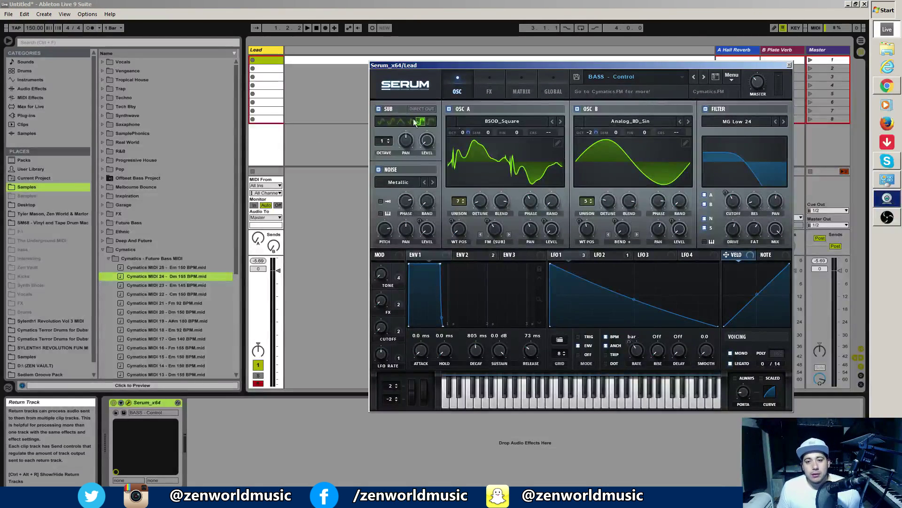
left_click(263, 55)
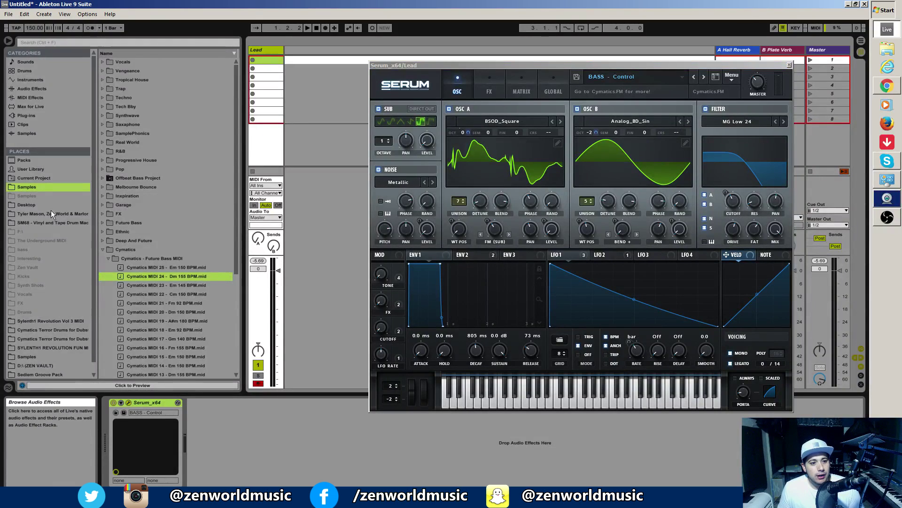
Browse the Cymatics Bonuses samples, looking through the Kicks folder, and expand the Full Loops folder under Drum Loops
scroll(202, 304, "down", 1)
left_click(151, 240)
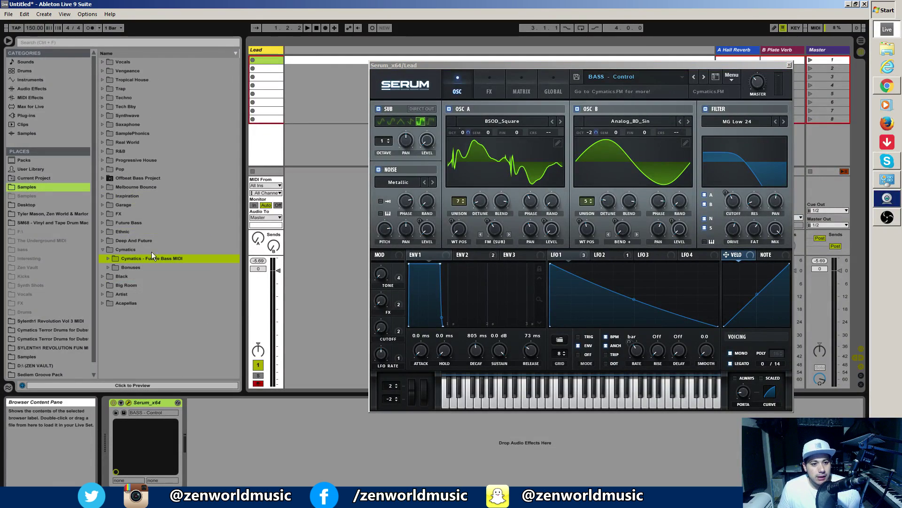
left_click(107, 267)
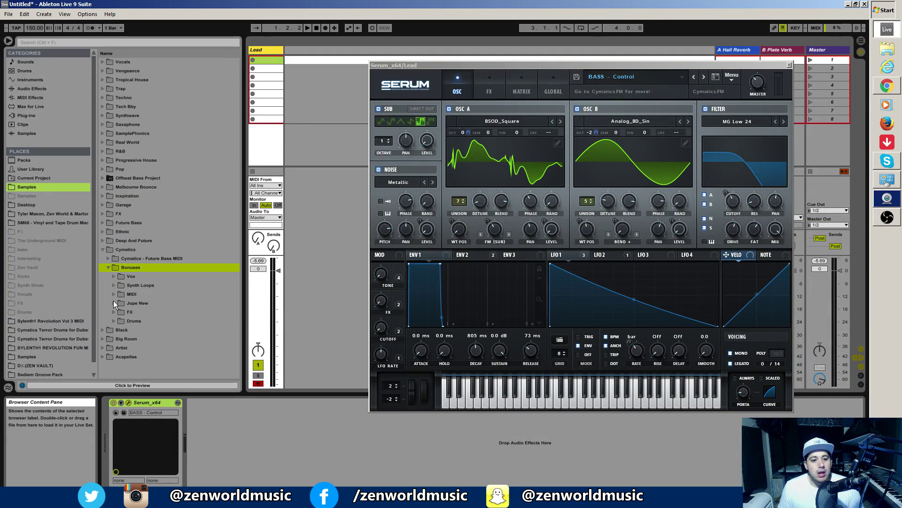
left_click(113, 320)
scroll(132, 331, "down", 1)
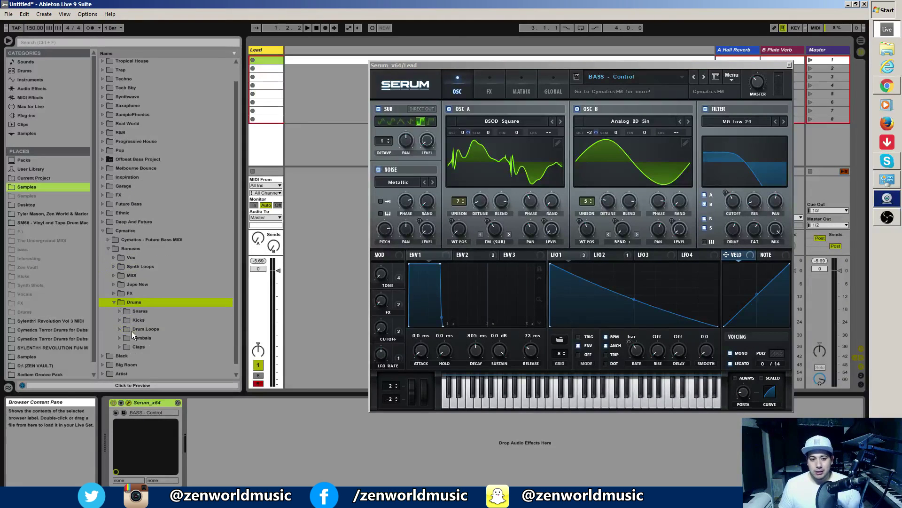
left_click(119, 319)
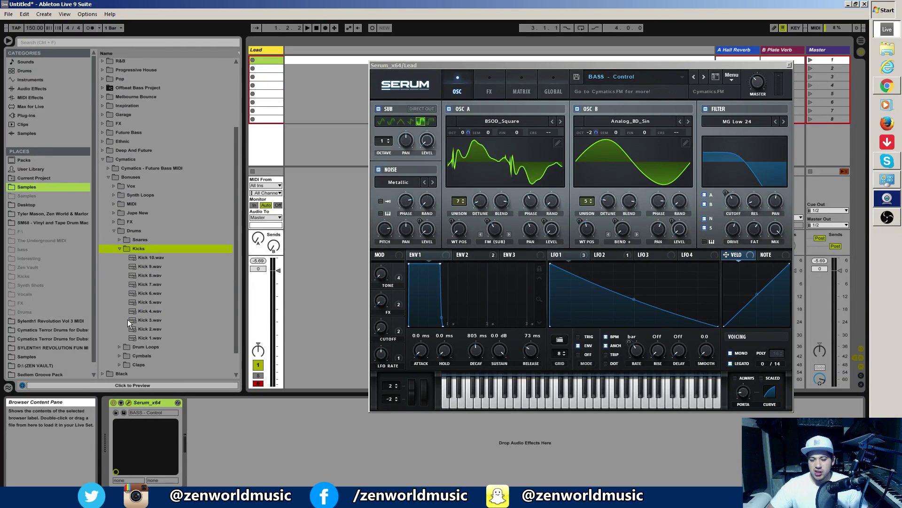
scroll(164, 281, "down", 1)
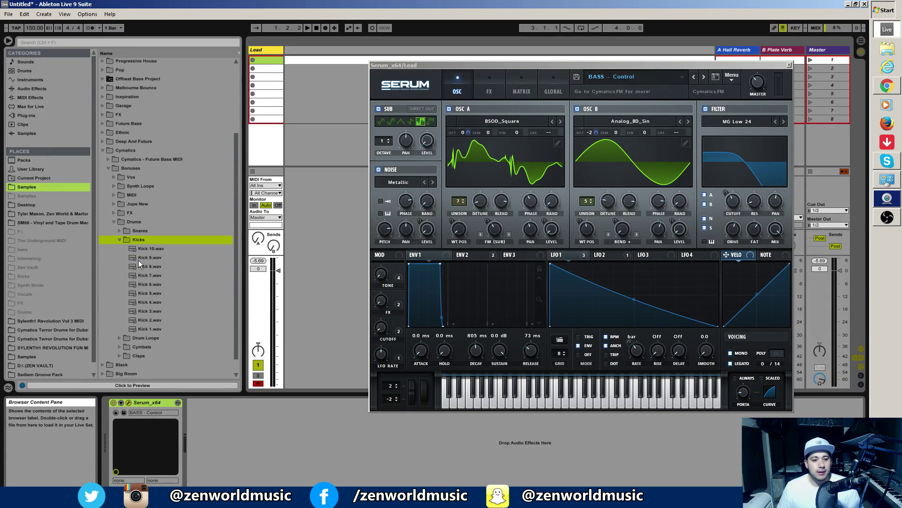
left_click(120, 240)
left_click(120, 321)
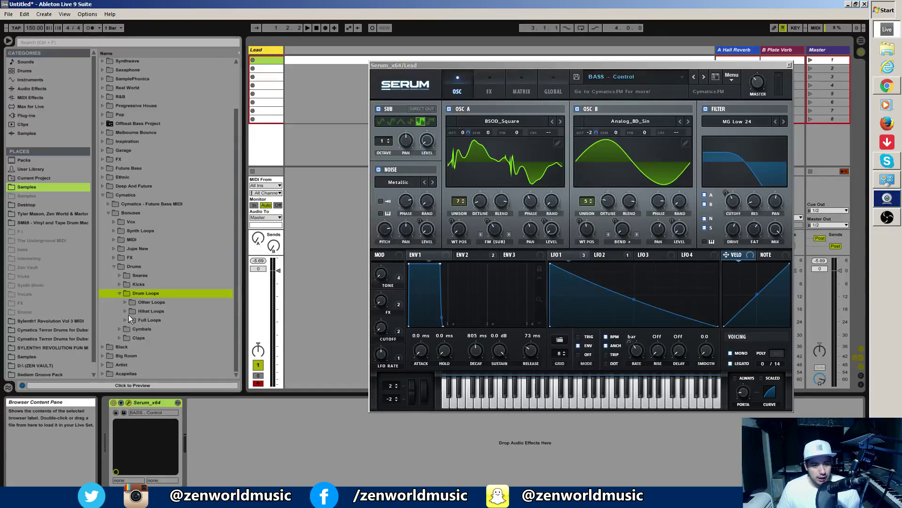
left_click(130, 319)
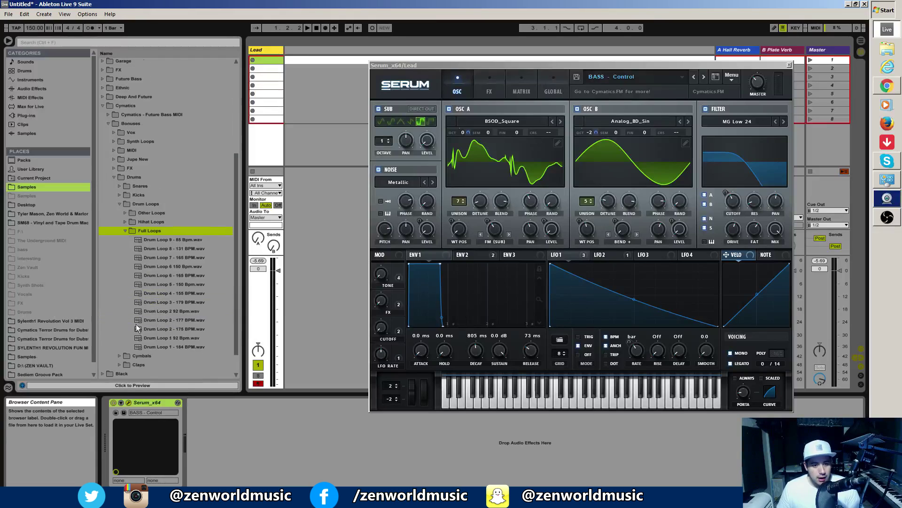
Audition the full drum loops one after another from Drum Loop 9 down to Drum Loop 2 92 Bpm
left_click(175, 241)
key("Down")
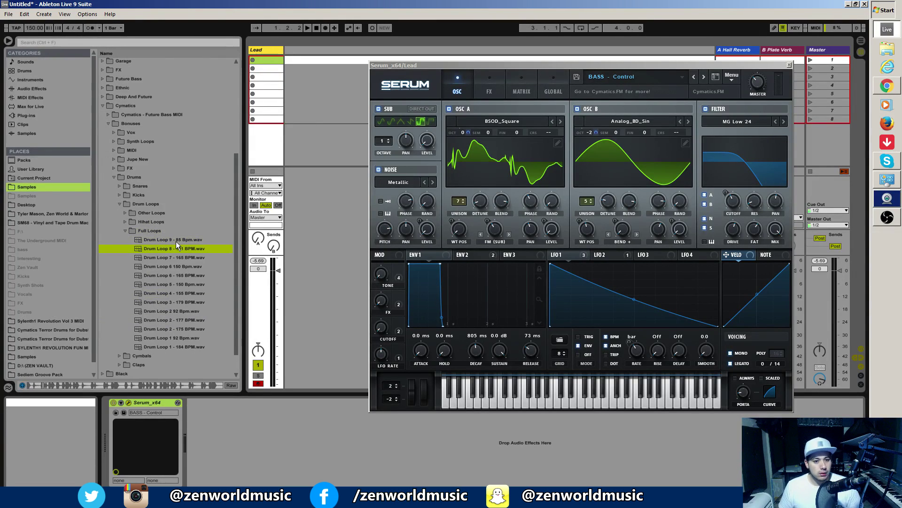
key("Down")
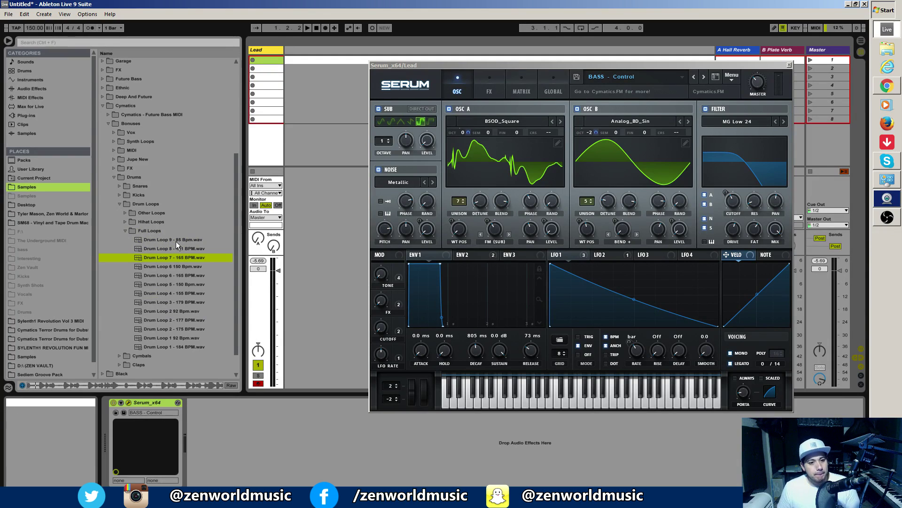
key("Down")
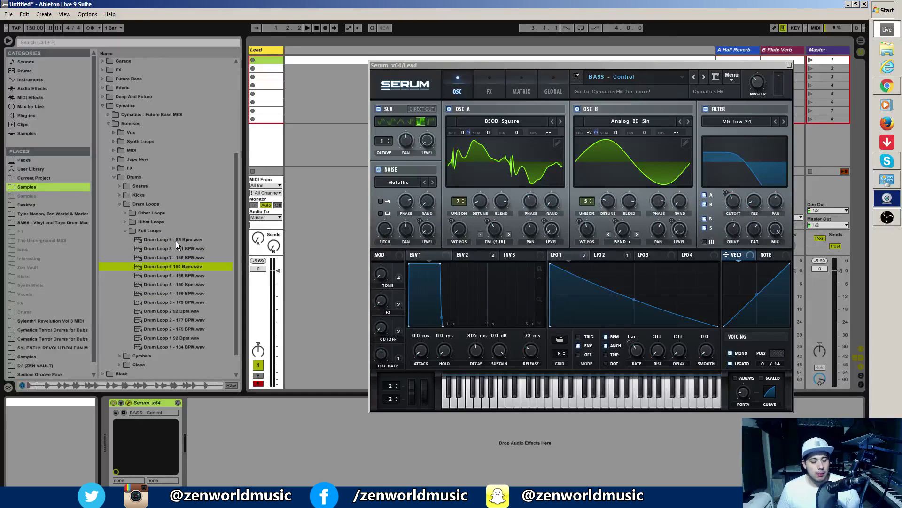
key("Down")
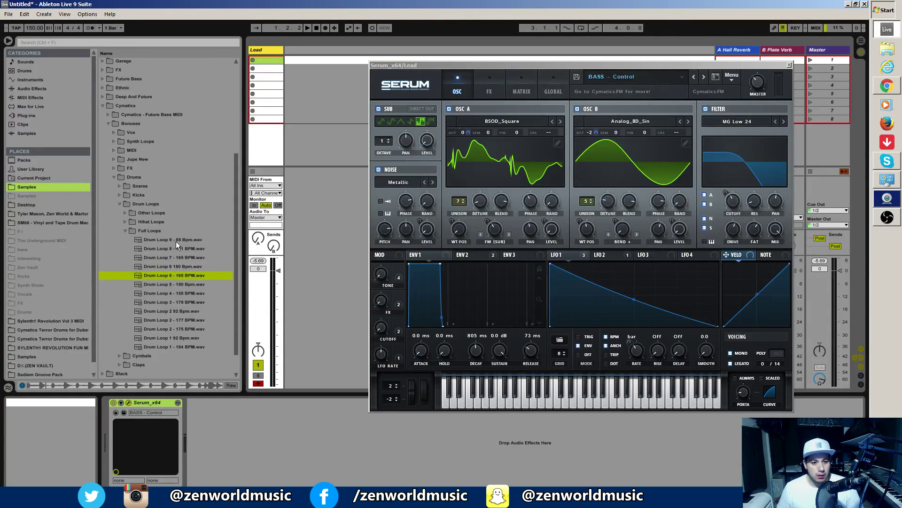
key("Down")
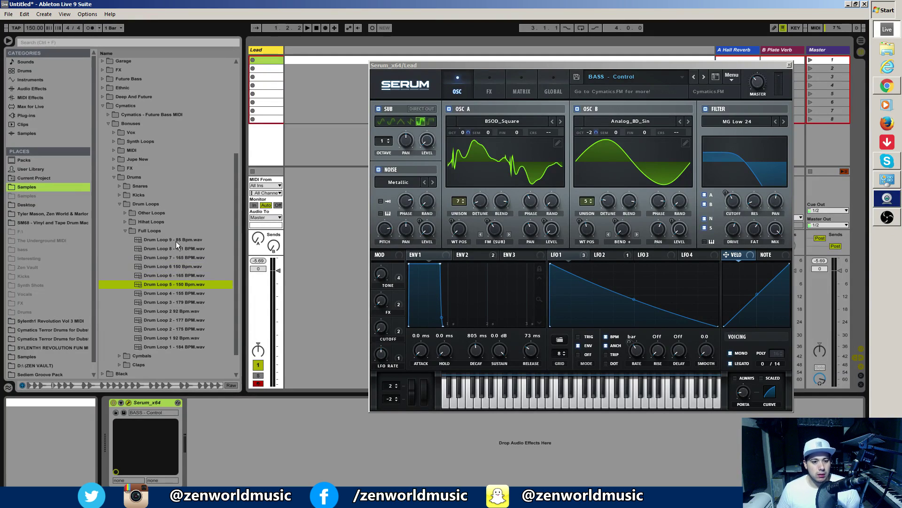
key("Down")
key("Down")
key("Down")
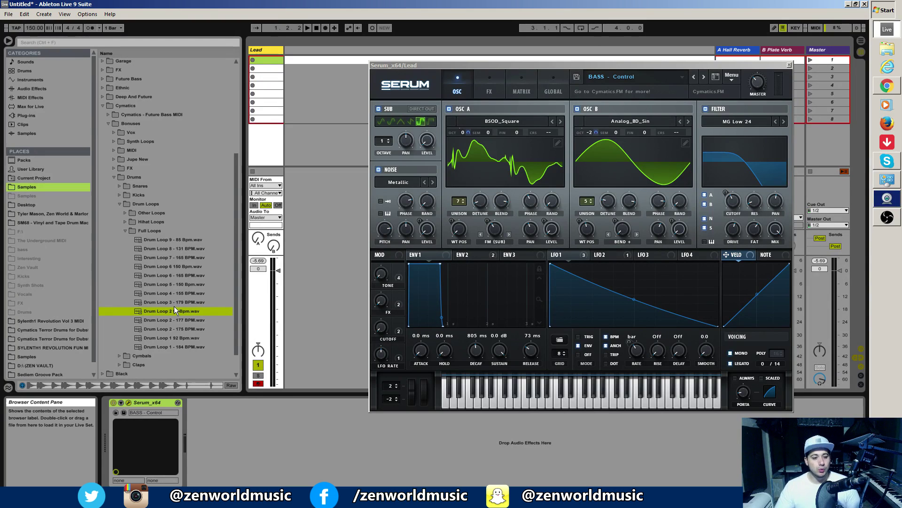
Place Drum Loop 2 92 Bpm on a new audio track at the start of the arrangement and re-enable arrangement playback
key("Tab")
left_click_drag(164, 308, 250, 111)
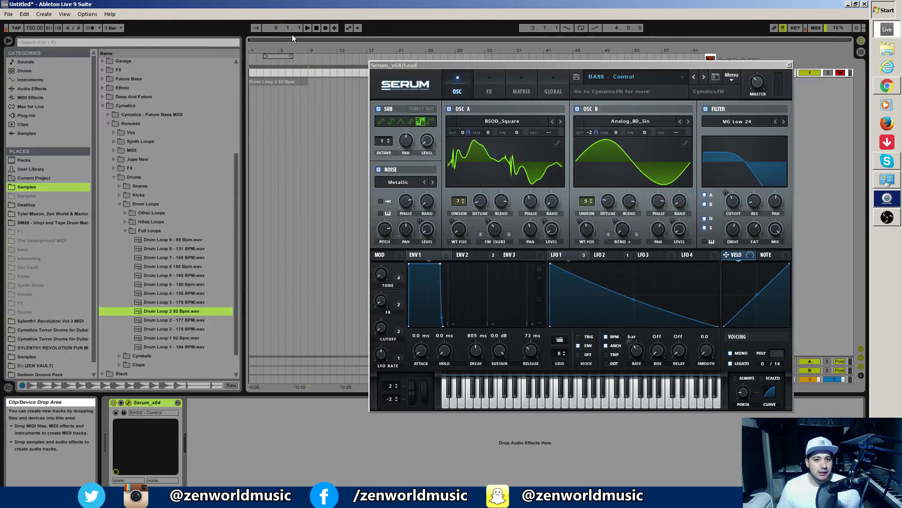
left_click_drag(288, 53, 266, 53)
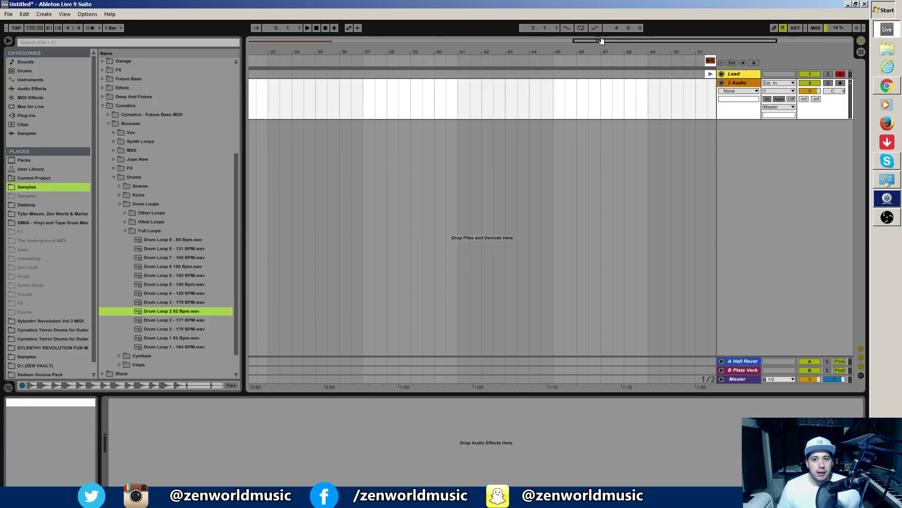
left_click_drag(600, 40, 600, 32)
left_click_drag(502, 40, 715, 35)
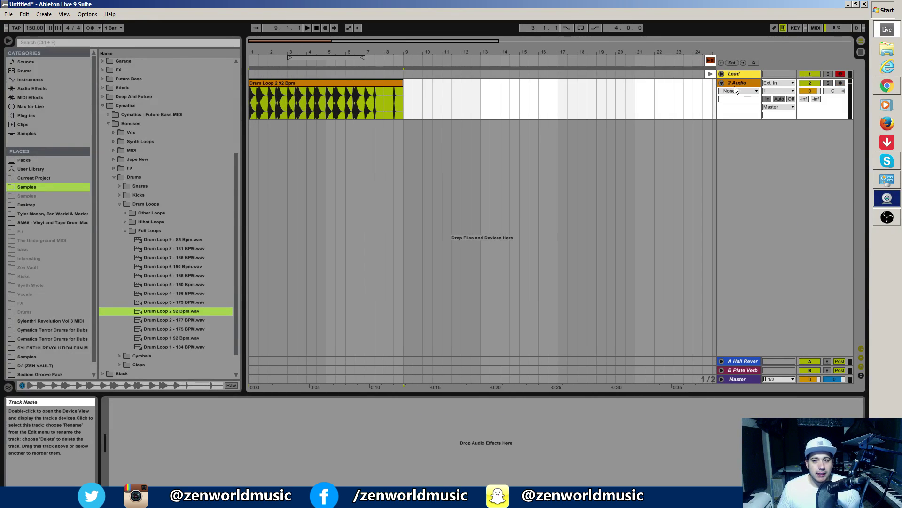
left_click(713, 60)
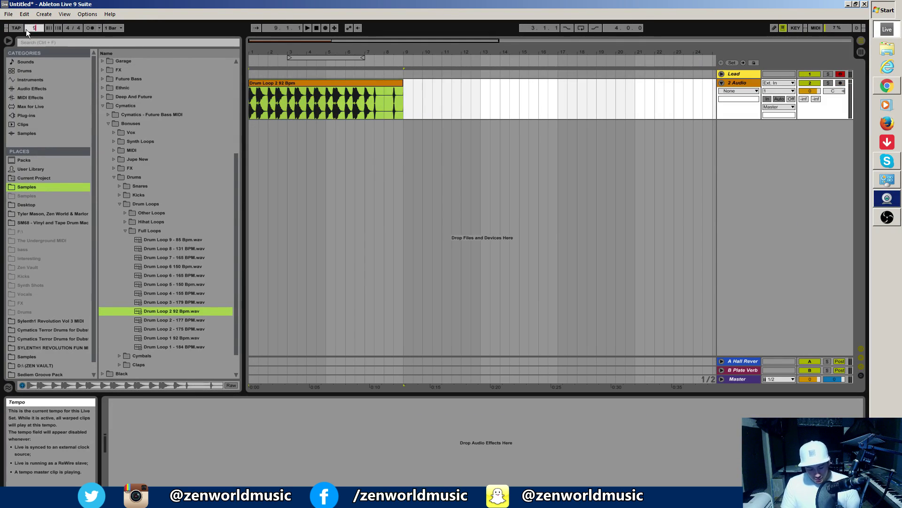
Set the project tempo to 92 BPM and briefly play the drum loop
key("Return")
key("space")
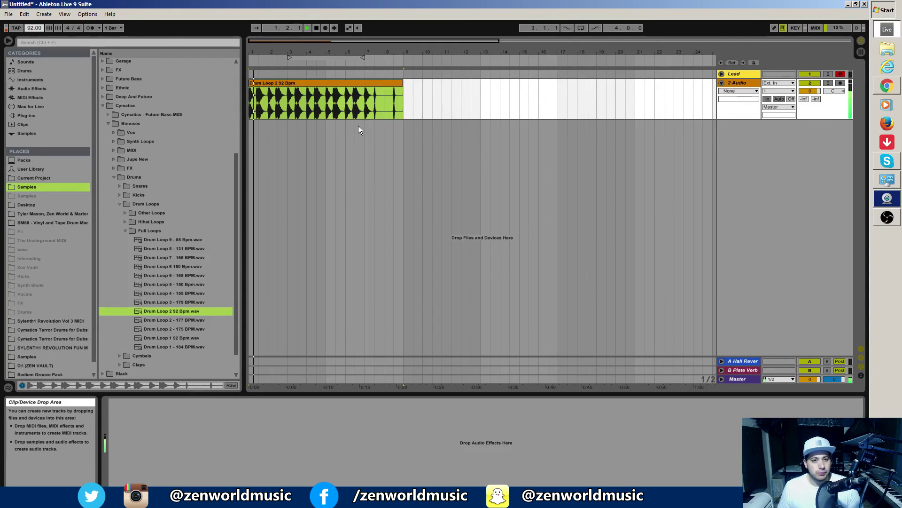
key("space")
Turn off warping for the drum loop clip and play it back
double_click(311, 84)
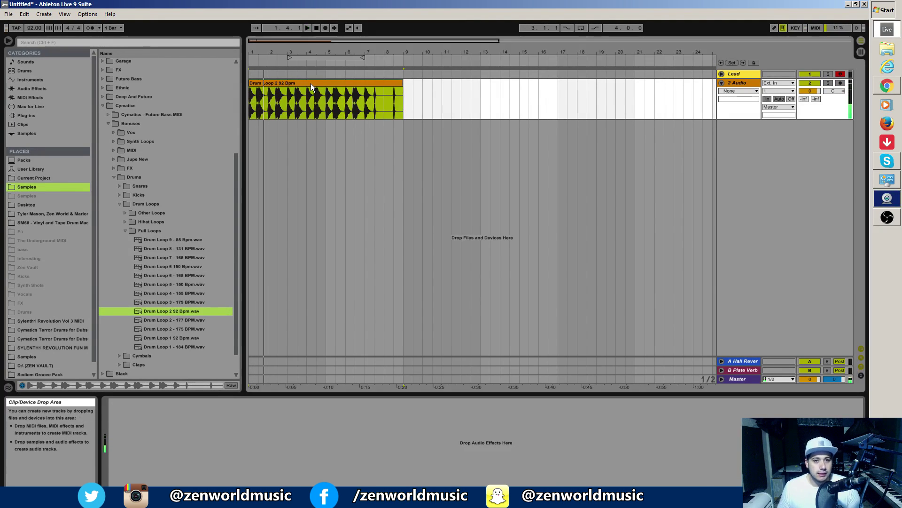
left_click(202, 411)
key("space")
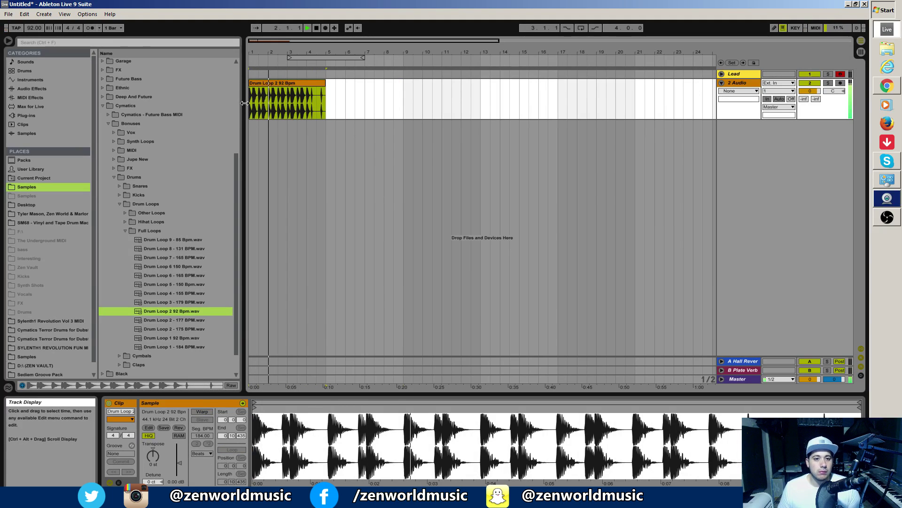
Duplicate the drum loop clip four times in a row along its track and stop playback
key("ctrl+d")
key("ctrl+d")
key("ctrl+d")
left_click_drag(362, 41, 399, 33)
key("ctrl+d")
key("space")
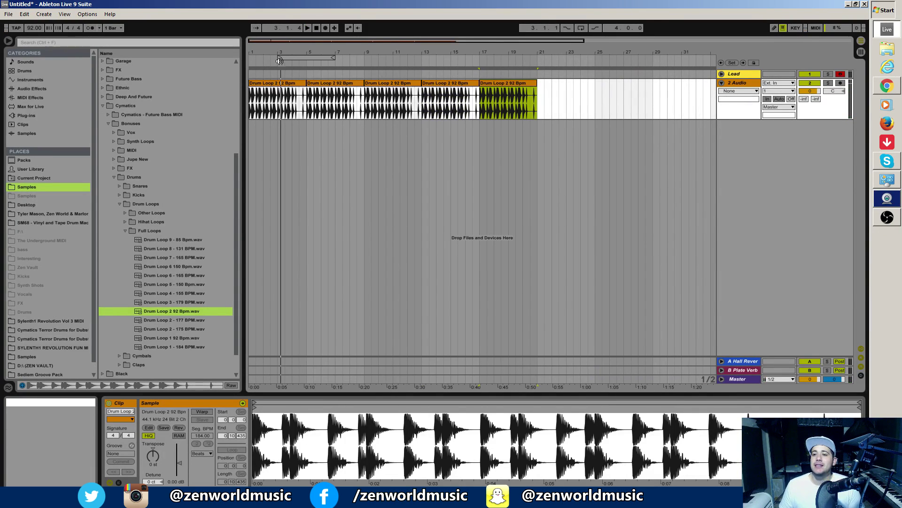
Rename the drum loop's audio track to DRUMS
mouse_move(267, 42)
left_mouse_down()
mouse_move(266, 56)
mouse_move(265, 42)
left_mouse_up()
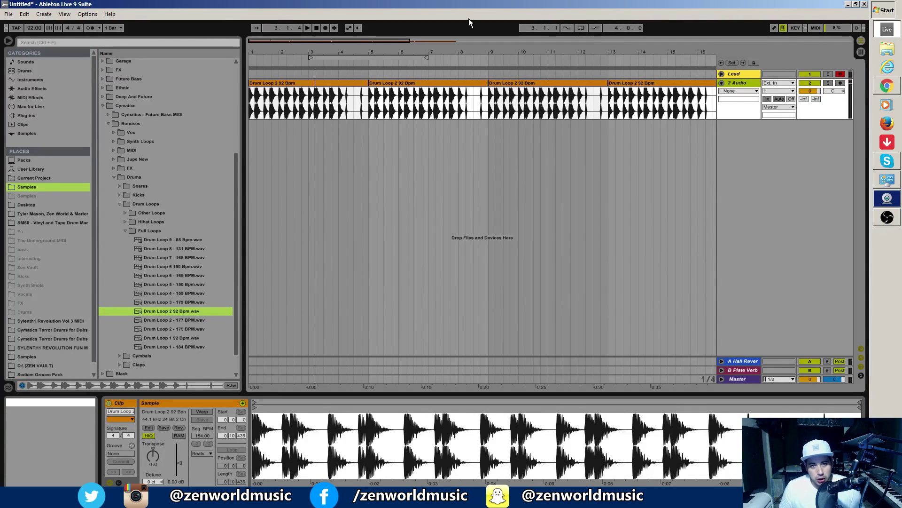
mouse_move(271, 48)
left_mouse_down()
mouse_move(271, 78)
mouse_move(272, 38)
left_mouse_up()
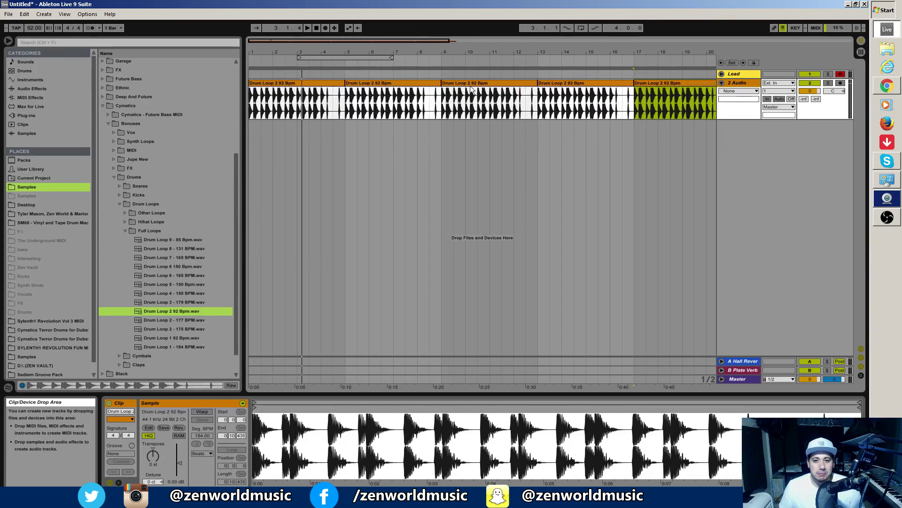
left_click(744, 82)
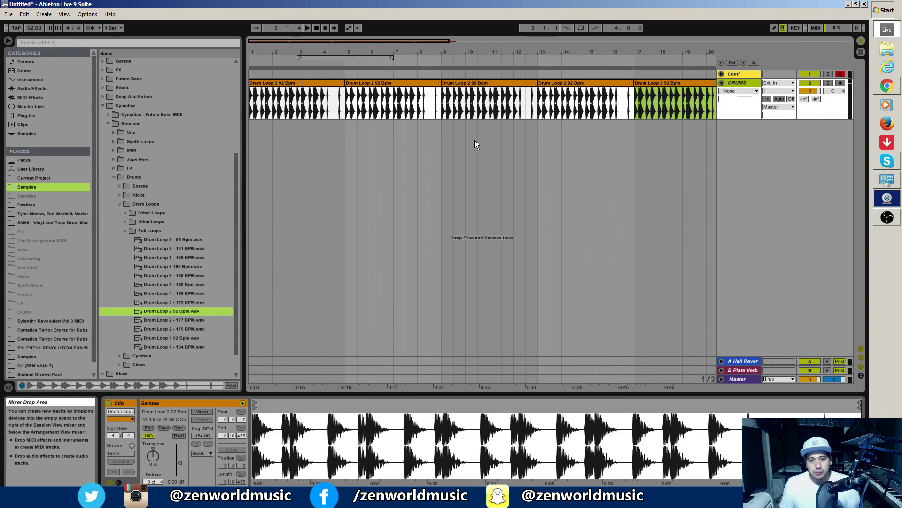
Play the DRUMS track from the beginning of the arrangement
mouse_move(276, 41)
left_mouse_down()
mouse_move(278, 136)
mouse_move(255, 114)
left_mouse_up()
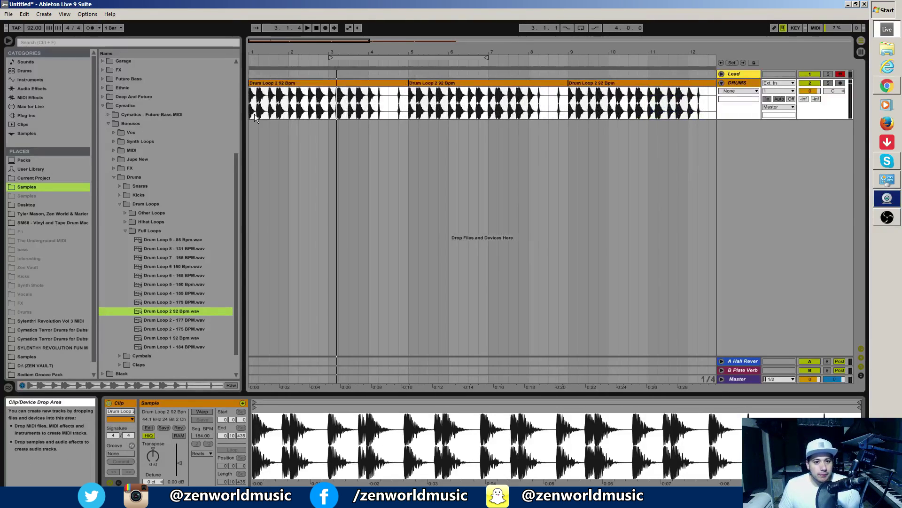
left_click(248, 113)
key("space")
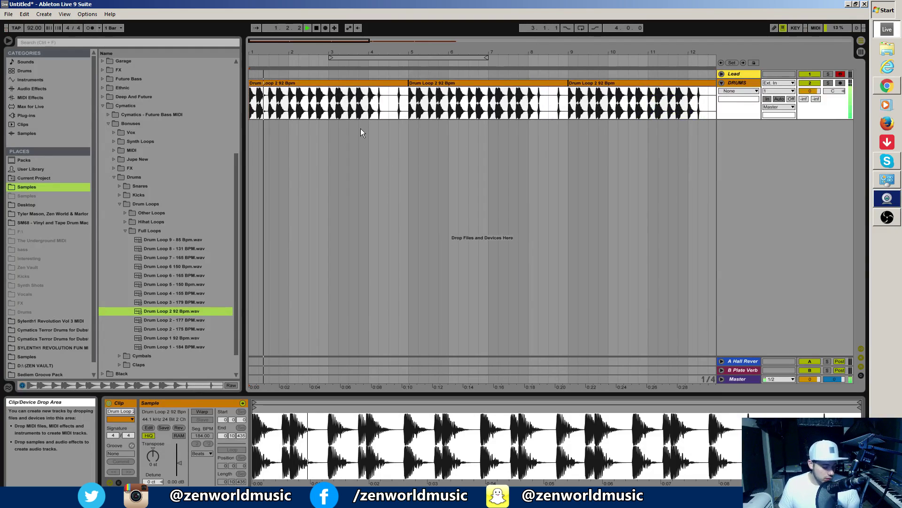
Unfold the Lead track and load CHORD - Flum 1 from Cymatics - Future Bass Presets into Serum, closing its window when done
left_click(722, 74)
left_click(737, 73)
left_click(736, 75)
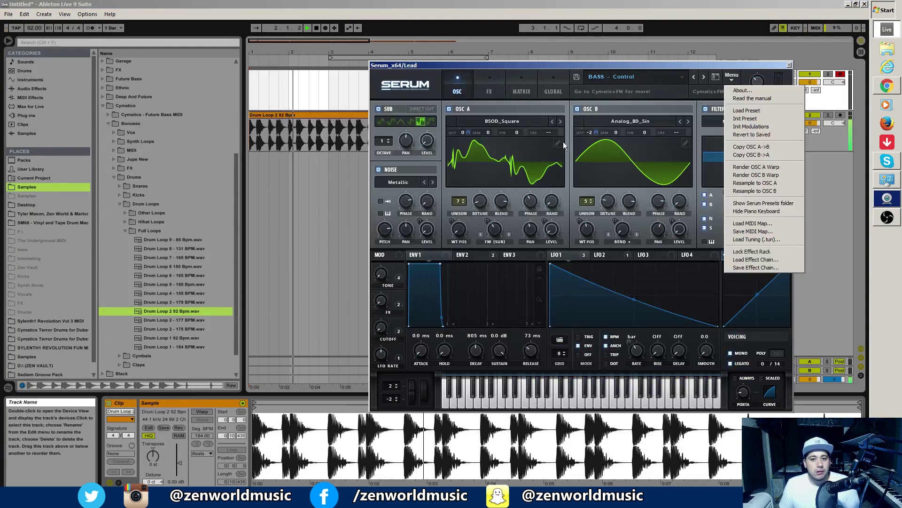
left_click(675, 72)
left_click(679, 74)
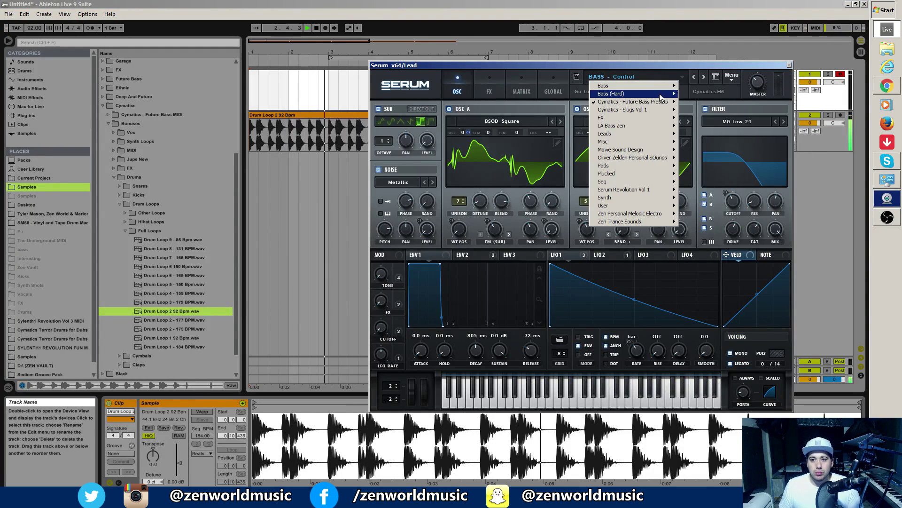
mouse_move(648, 102)
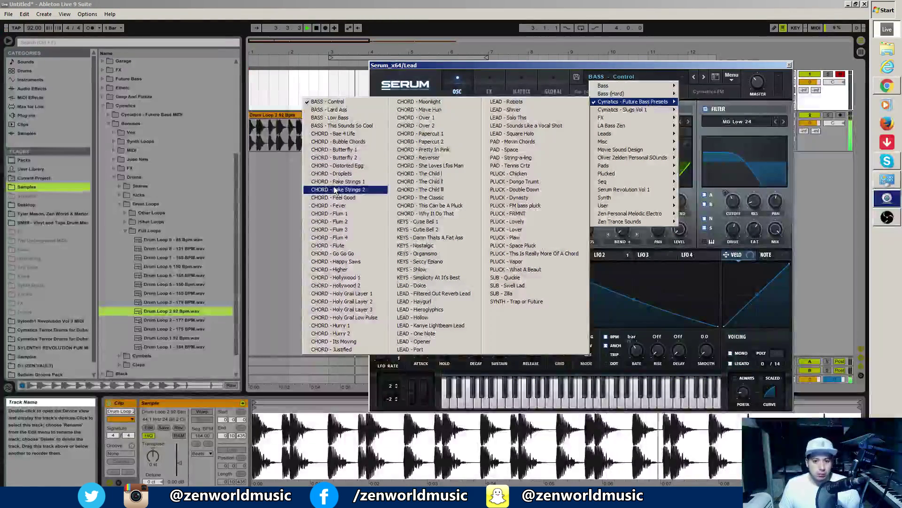
left_click(335, 230)
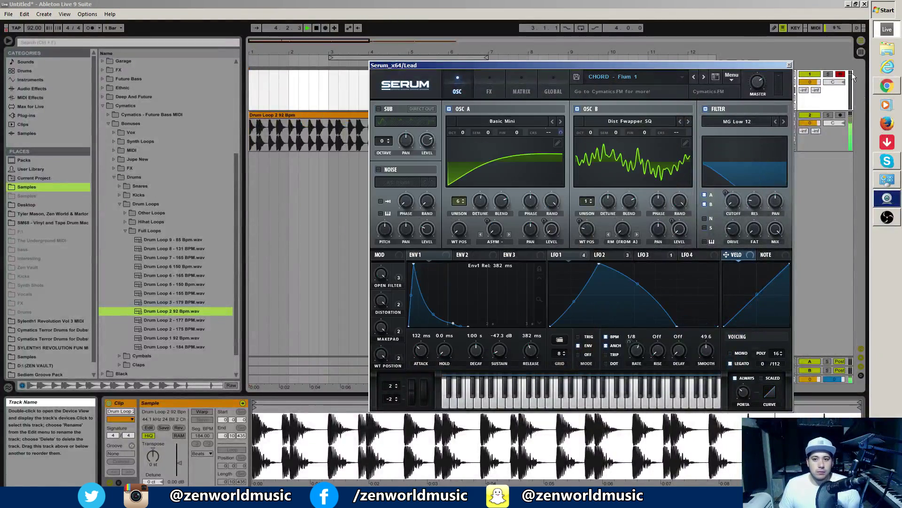
key("space")
left_click(789, 65)
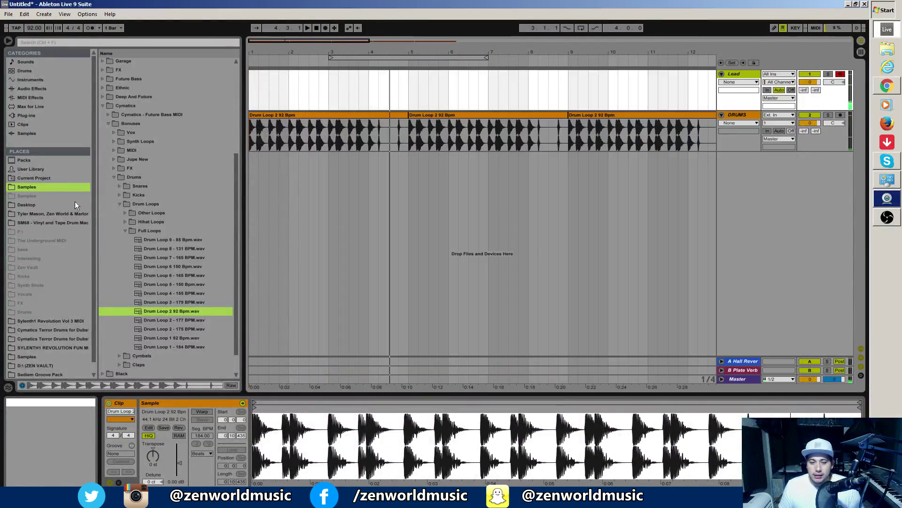
Collapse the Drum Loops folder, expand the Cymatics - Future Bass MIDI folder and widen the browser to show its files
key("Left")
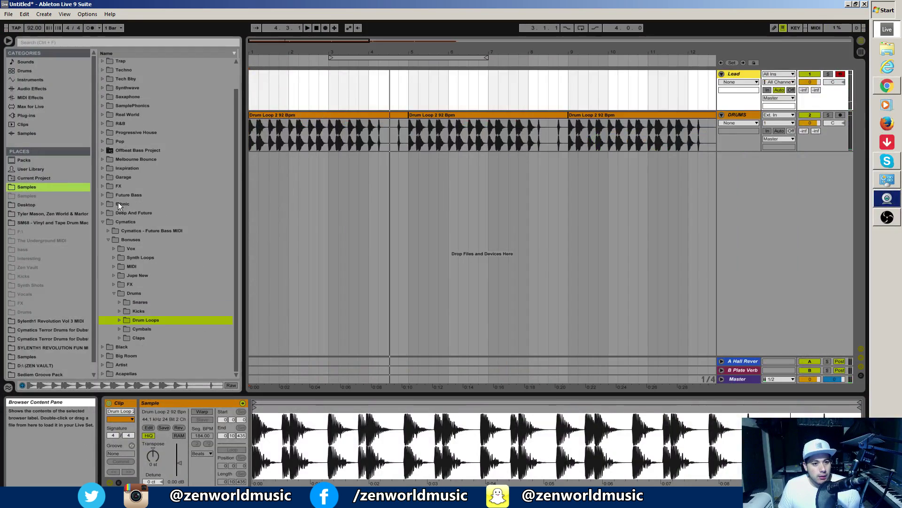
left_click(109, 243)
left_click(108, 258)
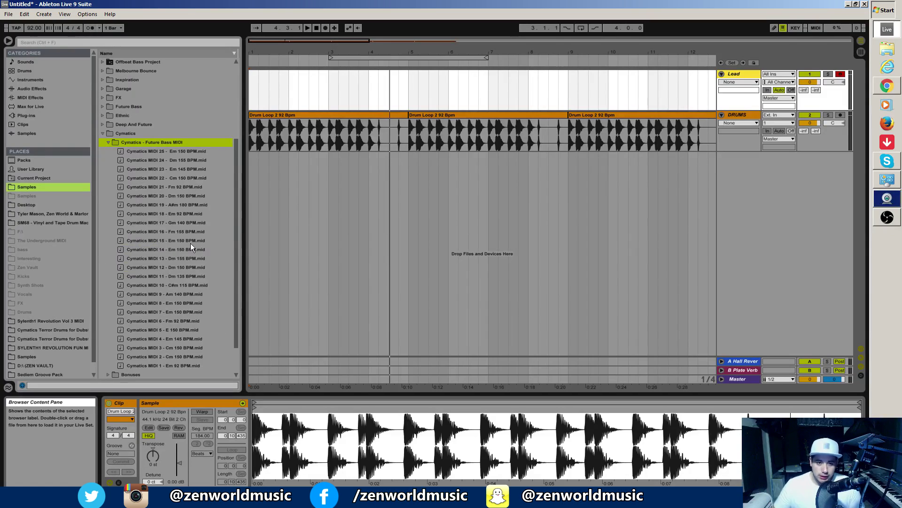
scroll(221, 310, "up", 3)
left_click_drag(242, 307, 258, 303)
scroll(203, 244, "down", 3)
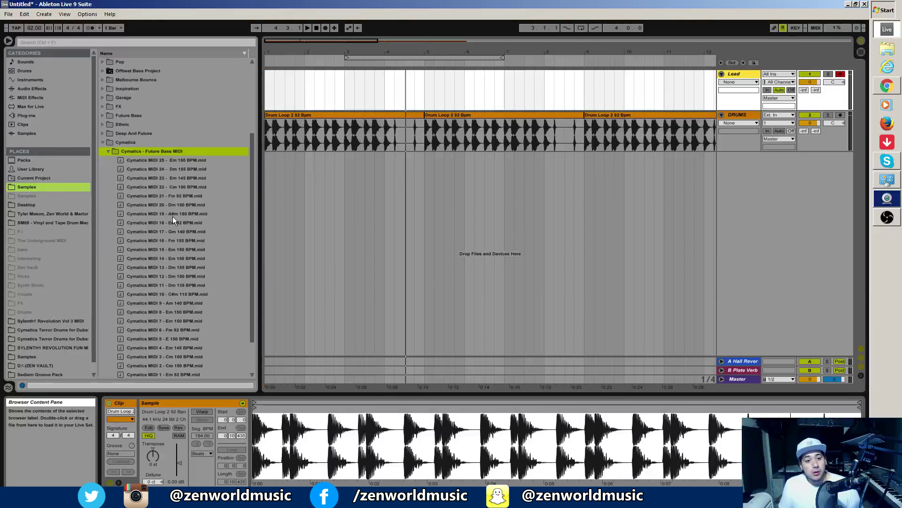
Place Cymatics MIDI 15 - Em 150 BPM.mid at bar 1 of the Lead track and play it with the drums
left_click(161, 253)
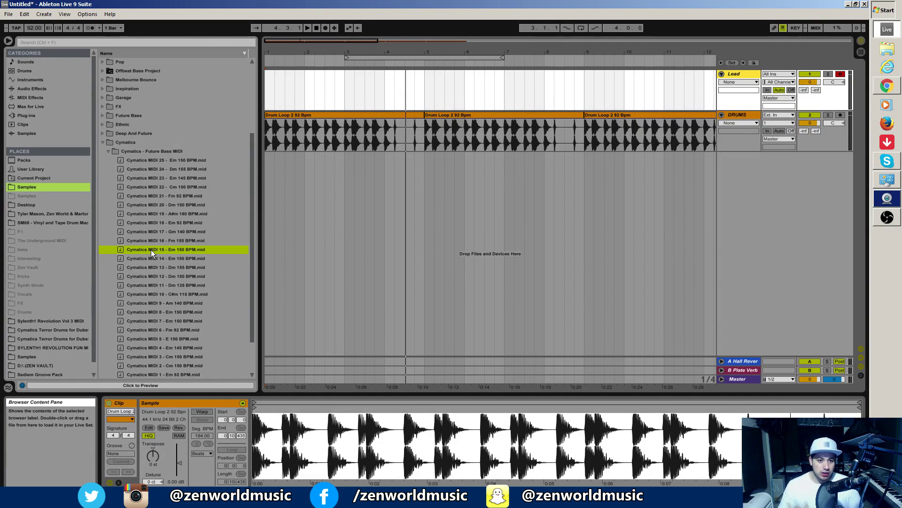
left_click_drag(151, 249, 267, 87)
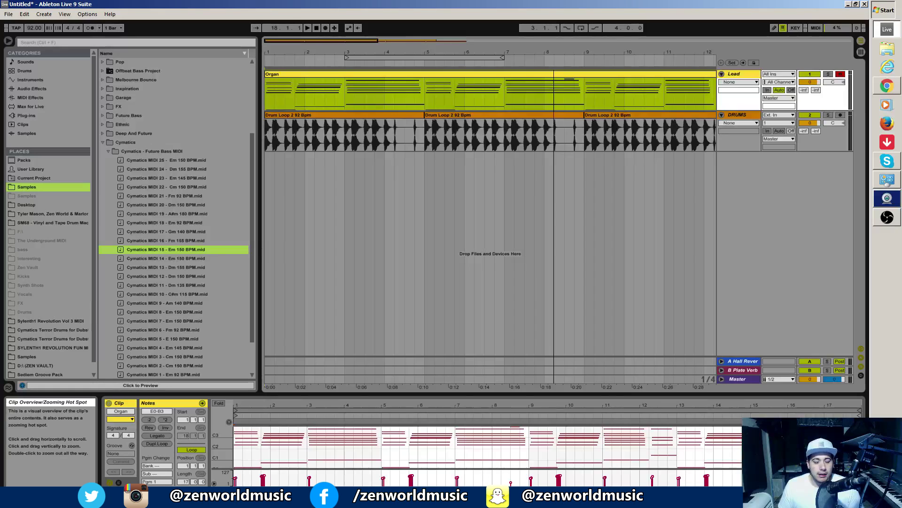
left_click_drag(333, 41, 333, 33)
left_click(313, 41)
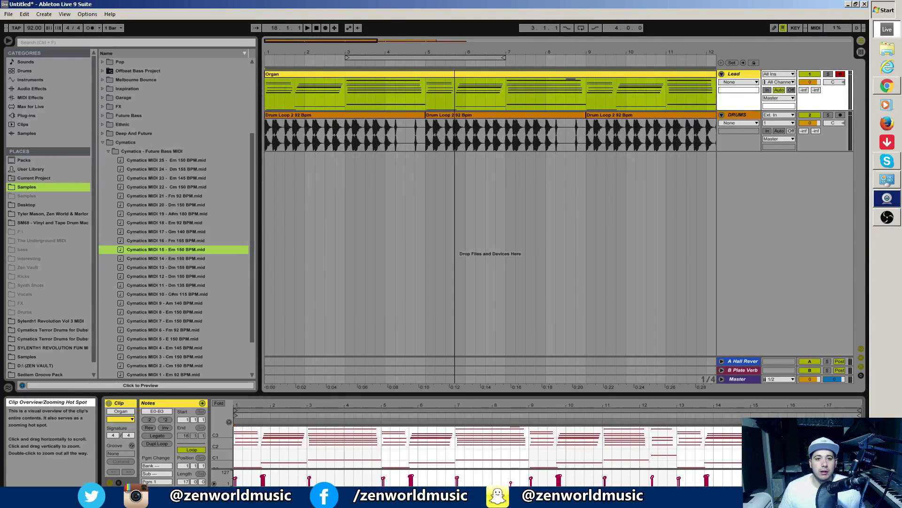
left_click(327, 45)
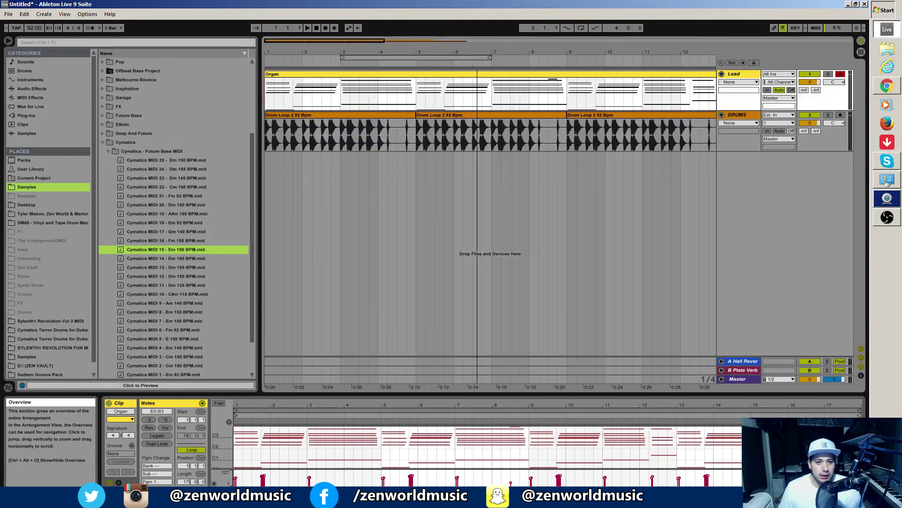
key("space")
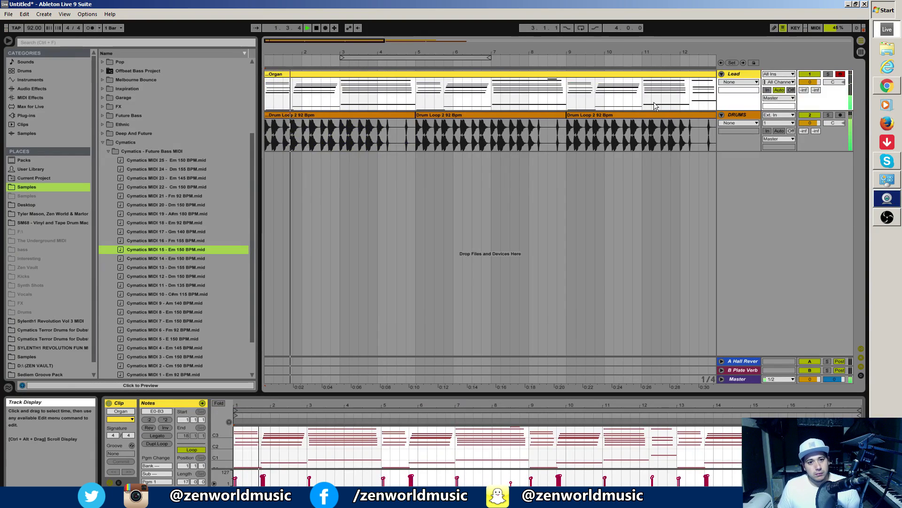
Open Serum on the Lead track, switch to the CHORD - Flum 2 preset and audition it
left_click(741, 73)
key("space")
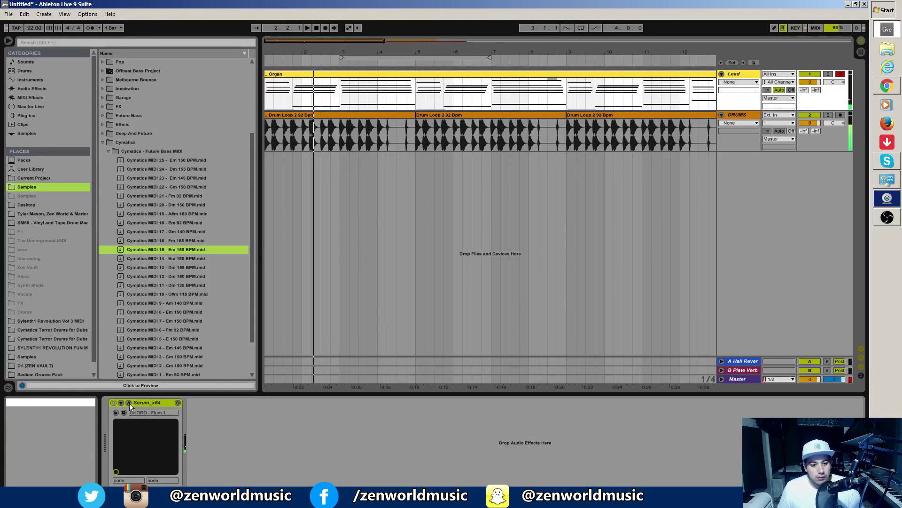
left_click(129, 404)
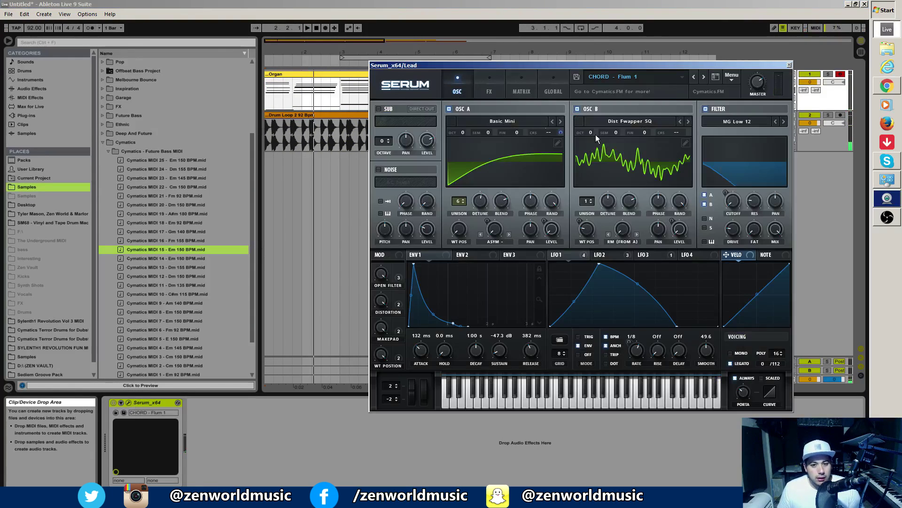
left_click(704, 76)
key("space")
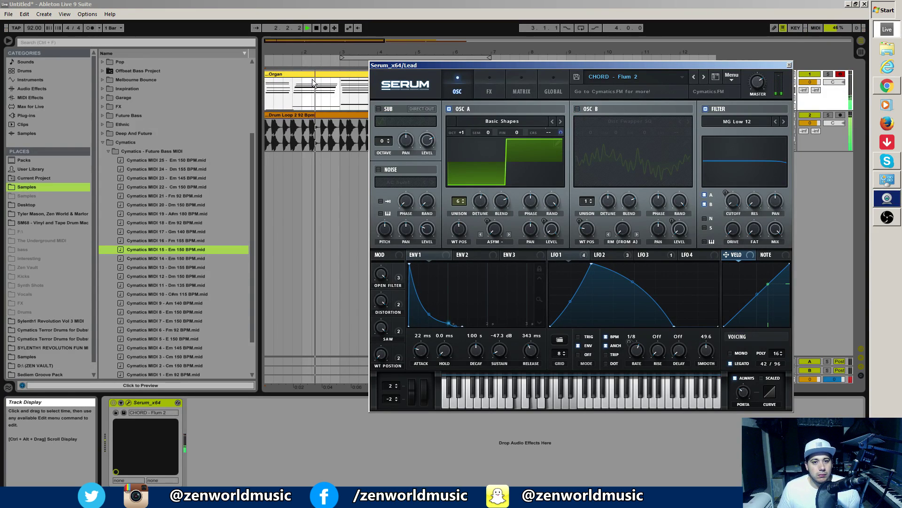
key("space")
Audition Cymatics MIDI 14 - Em 150 BPM.mid at the start of the Lead track and lower that track's volume to about -7 dB
left_click_drag(160, 258, 282, 79)
key("space")
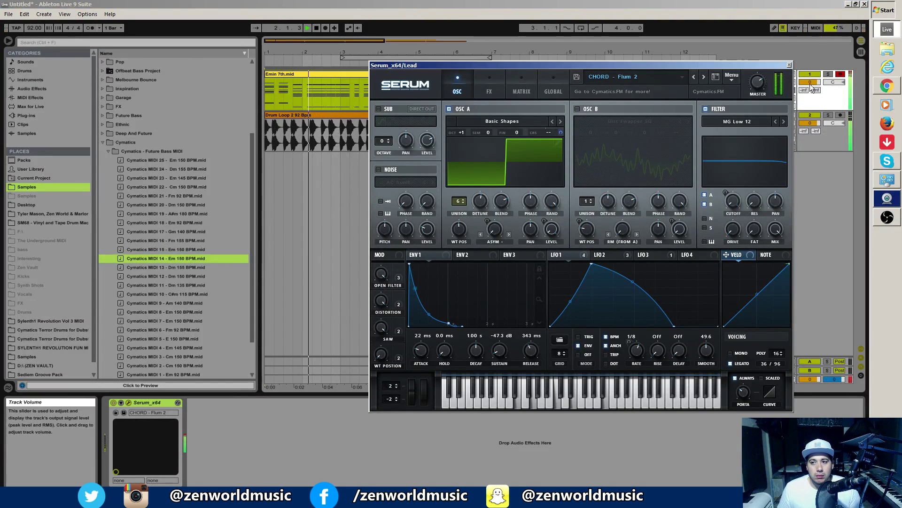
left_click_drag(812, 87, 812, 94)
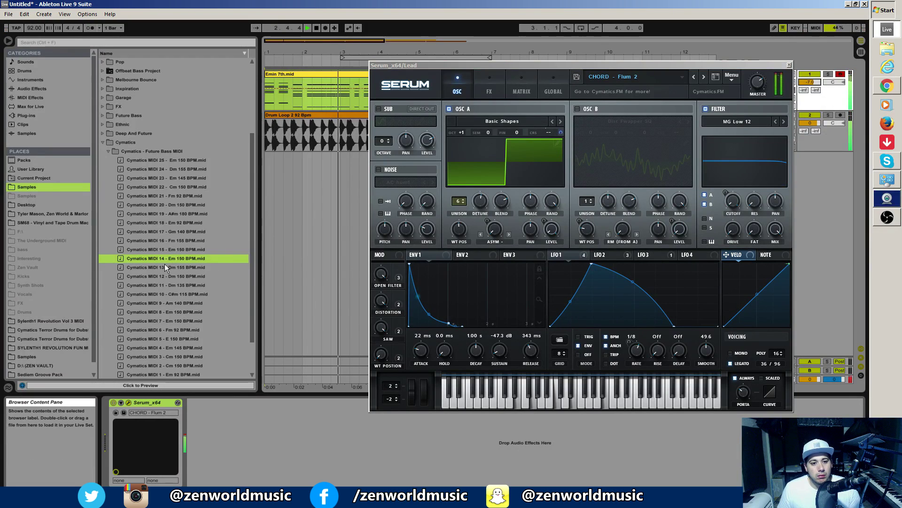
Place Cymatics MIDI 13 - Dm 155 BPM.mid over the Lead track's clip at bar 1 and play from the start
left_click_drag(162, 266, 266, 94)
key("space")
key("space")
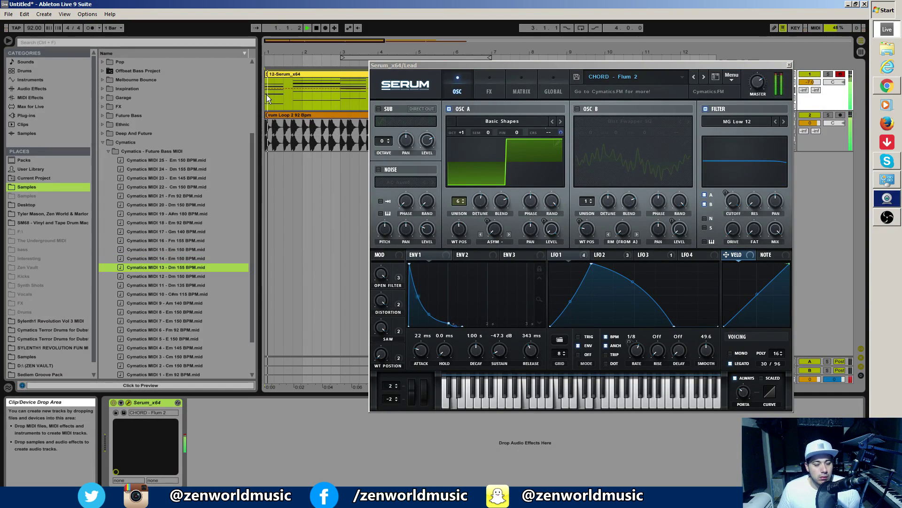
Audition the following Serum chord presets one by one up to CHORD - Go Go Go, then close the Serum window
left_click_drag(392, 64, 446, 311)
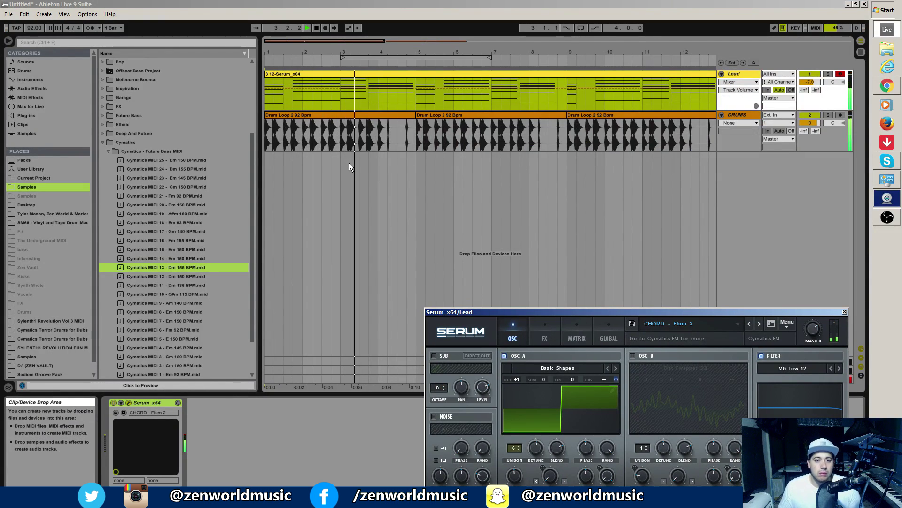
left_click(760, 322)
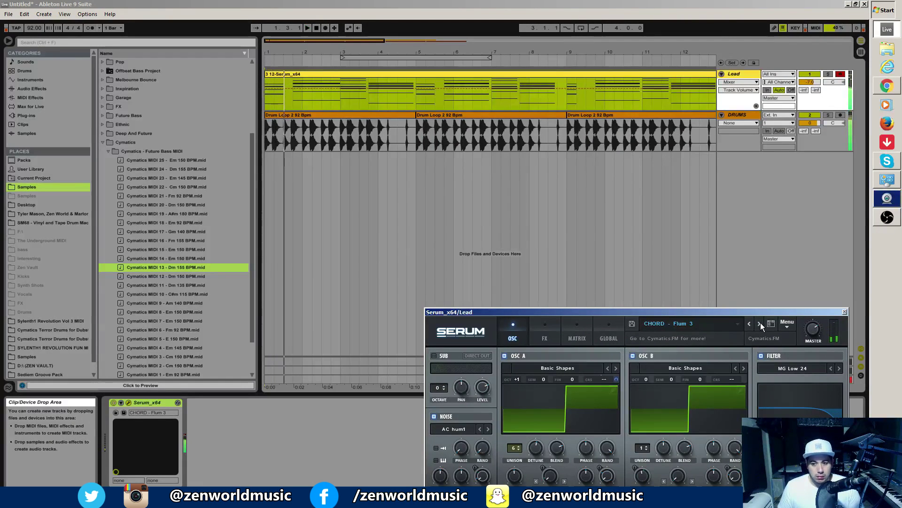
left_click(760, 322)
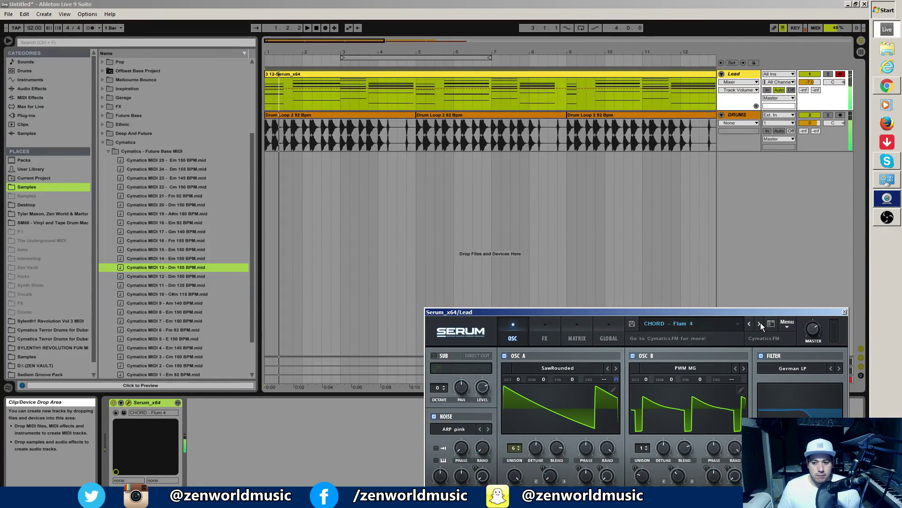
left_click(760, 323)
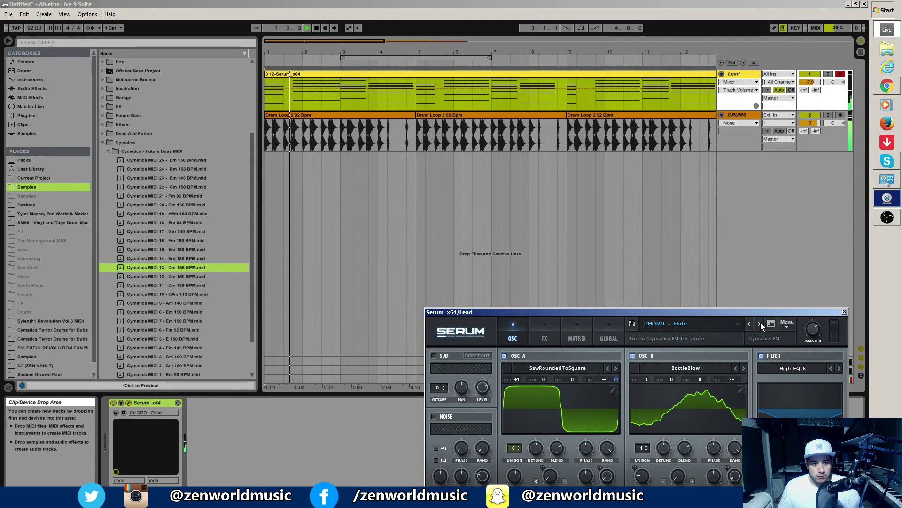
left_click(761, 322)
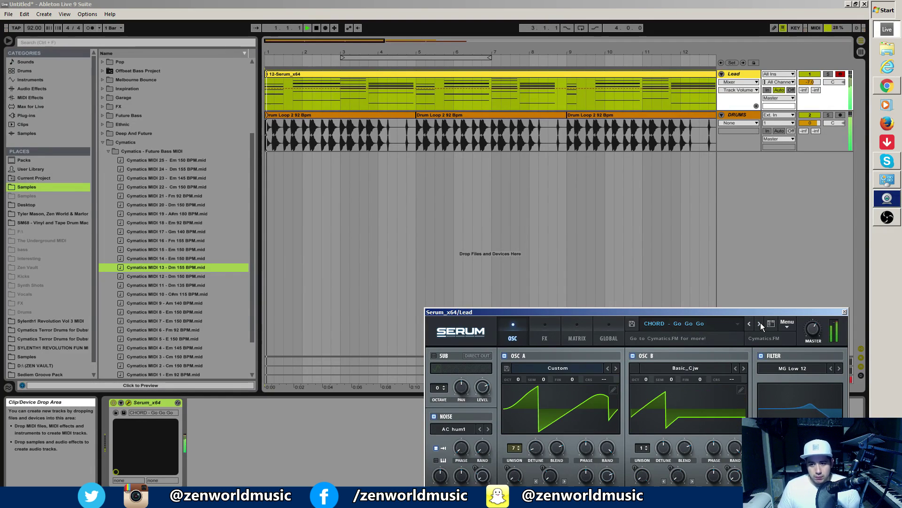
left_click_drag(747, 311, 602, 217)
left_click(702, 218)
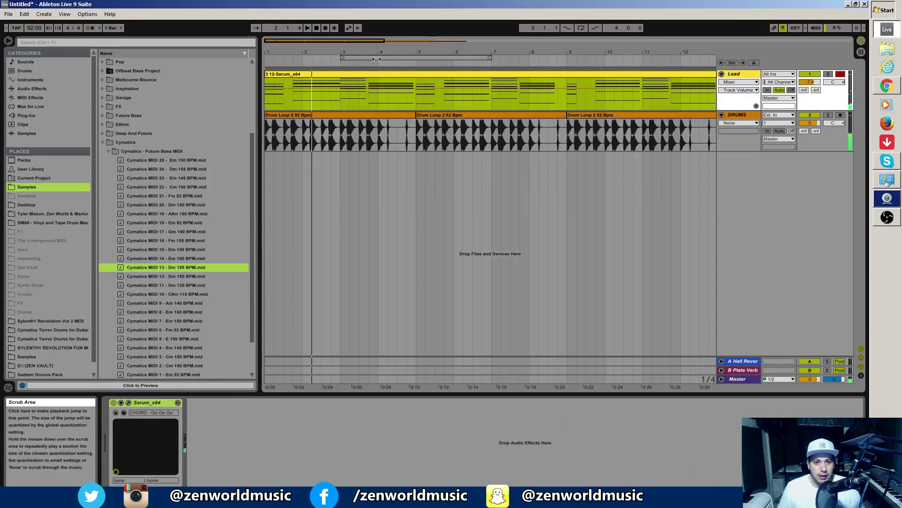
Delete the leftover Organ clip at bar 17 of the Lead track and trim the chord clip to end just before bar 5
double_click(374, 75)
left_click_drag(376, 41, 377, 19)
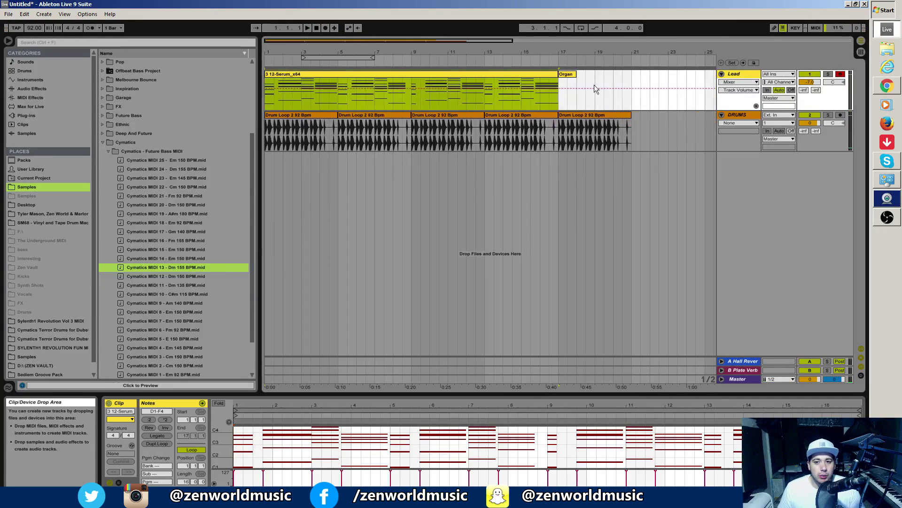
left_click(567, 74)
key("Delete")
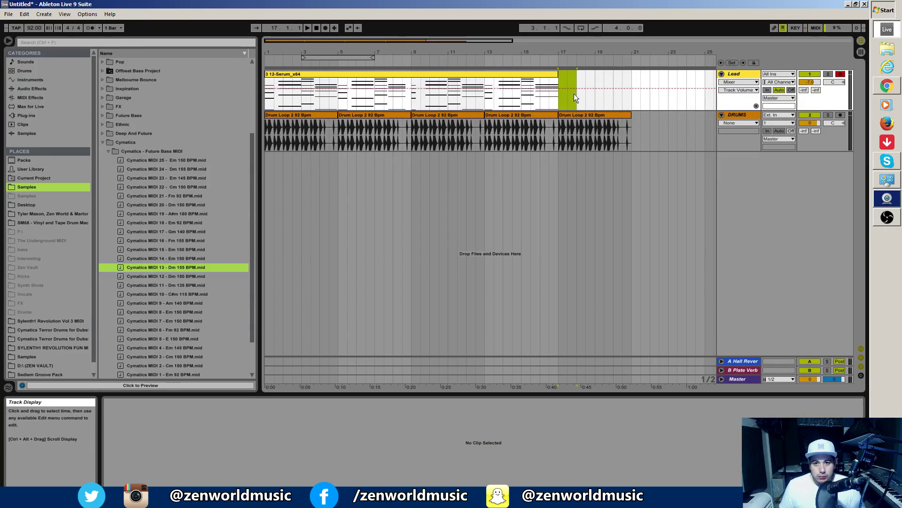
left_click_drag(557, 74, 213, 86)
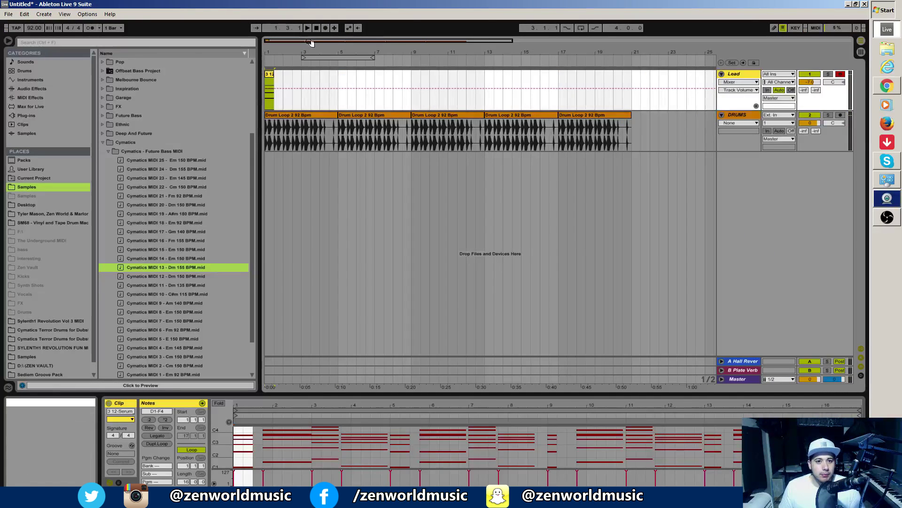
left_click_drag(318, 41, 597, 75)
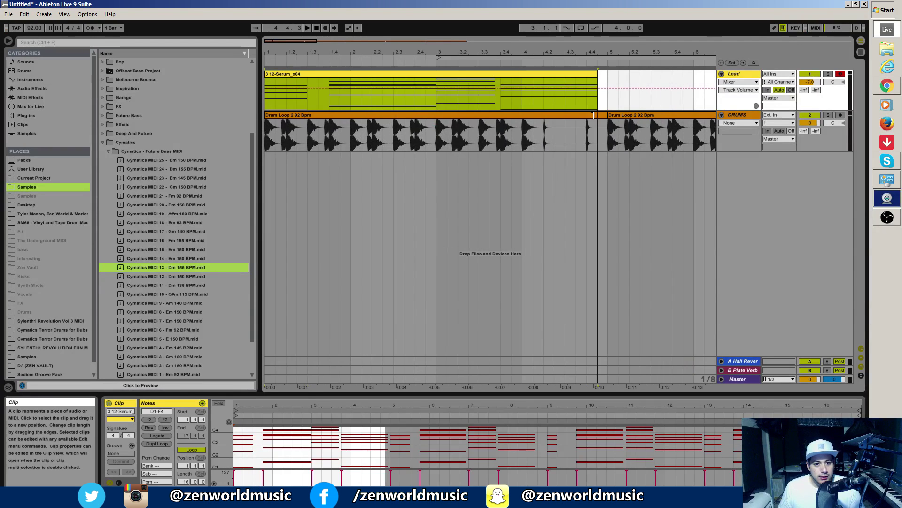
left_click_drag(275, 41, 277, 53)
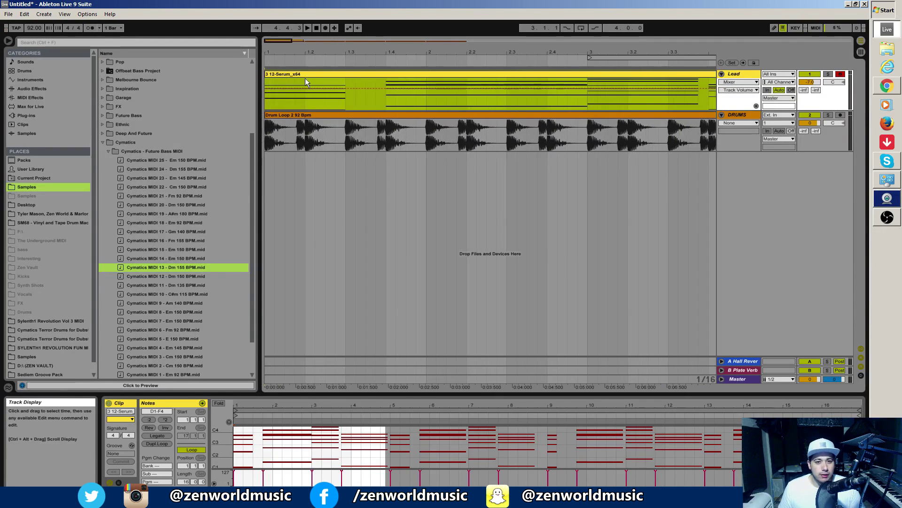
Open the Lead chord clip's notes, enlarge the MIDI note editor and magnify the note rows
double_click(303, 74)
left_click_drag(292, 395, 291, 201)
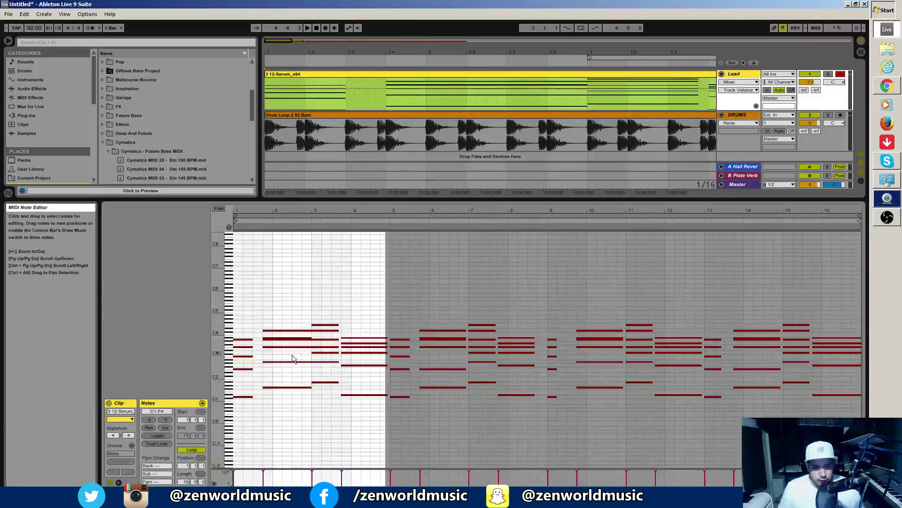
mouse_move(225, 365)
left_mouse_down()
mouse_move(220, 353)
mouse_move(242, 370)
mouse_move(217, 361)
left_mouse_up()
double_click(222, 362)
Check the Lead clip's end against the drum loop and select the chord notes between bars 5 and 7 in the note editor
left_click_drag(407, 52, 408, 36)
left_click(558, 80)
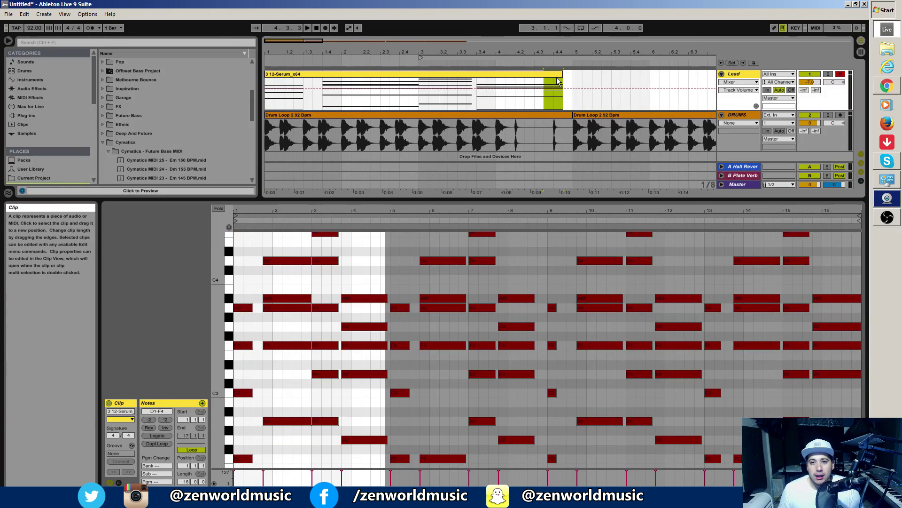
left_click(557, 74)
left_click(585, 255)
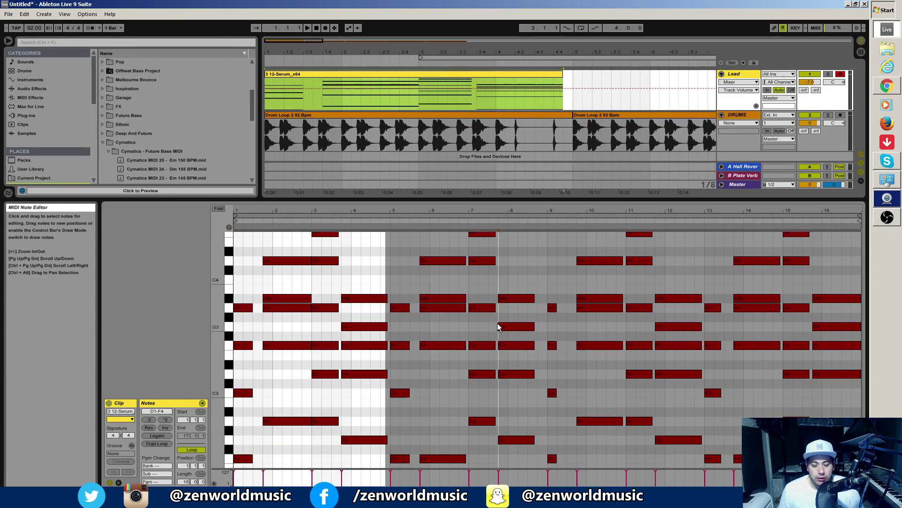
left_click_drag(431, 239, 451, 467)
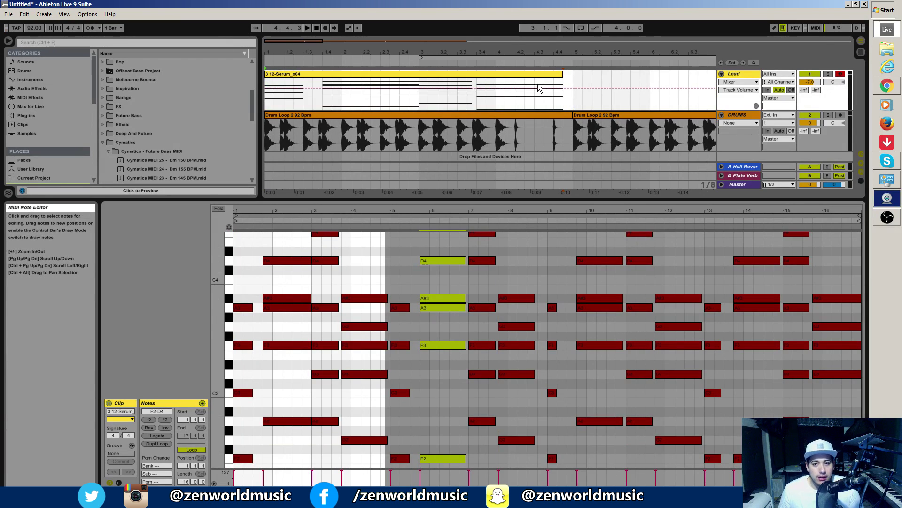
Trim the Lead clip to its first chord, two beats long, and shift it one sixteenth past bar 1, checking it in playback
left_click_drag(562, 75, 287, 80)
left_click_drag(272, 46, 292, 81)
left_click(270, 97)
left_click(298, 77)
key("space")
left_click(266, 105)
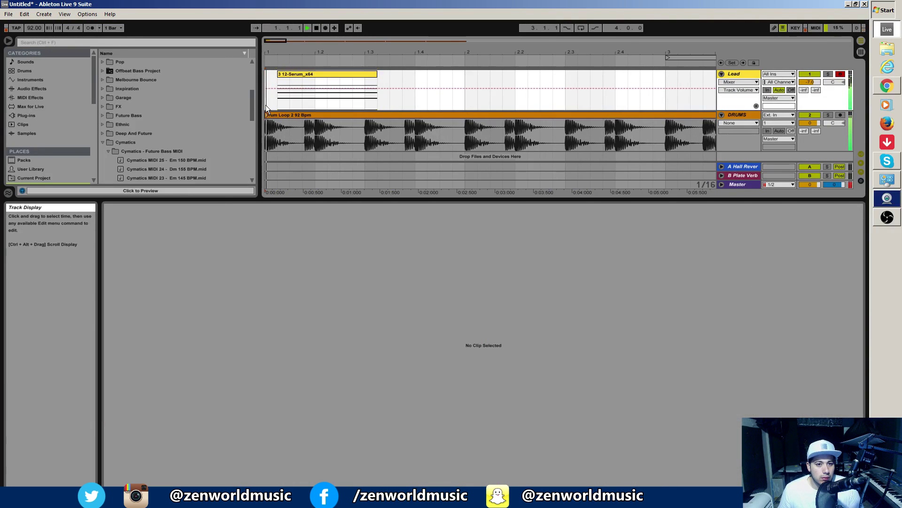
key("space")
Move the chord clip another sixteenth later to an eighth note past bar 1 and play from the start
left_click(357, 72)
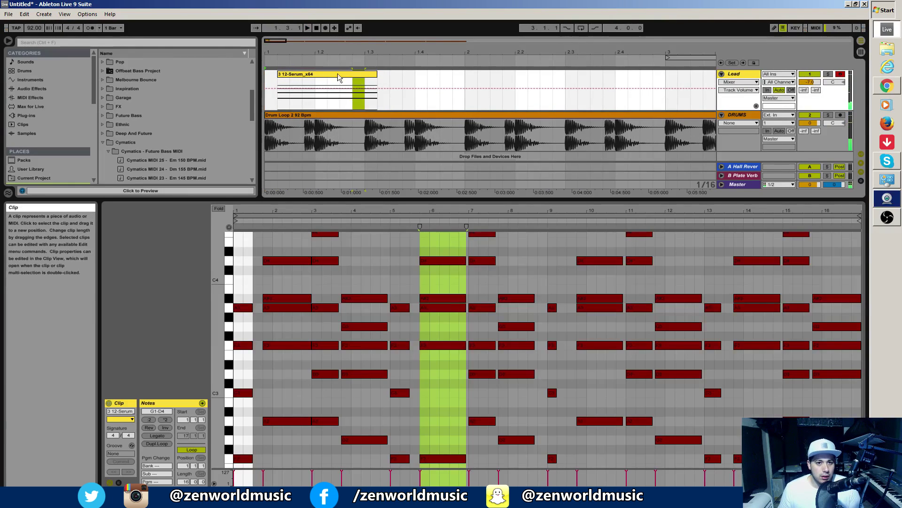
left_click(299, 74)
left_click_drag(299, 73, 311, 75)
key("space")
left_click(266, 87)
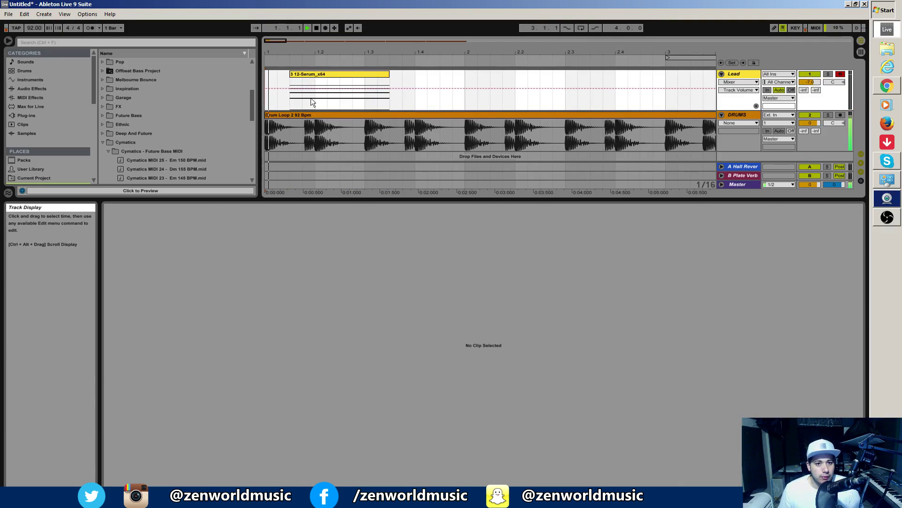
Shorten the chord clip to end at beat 1.2, audition it and duplicate the Lead track's first two beats
left_click_drag(389, 74, 315, 93)
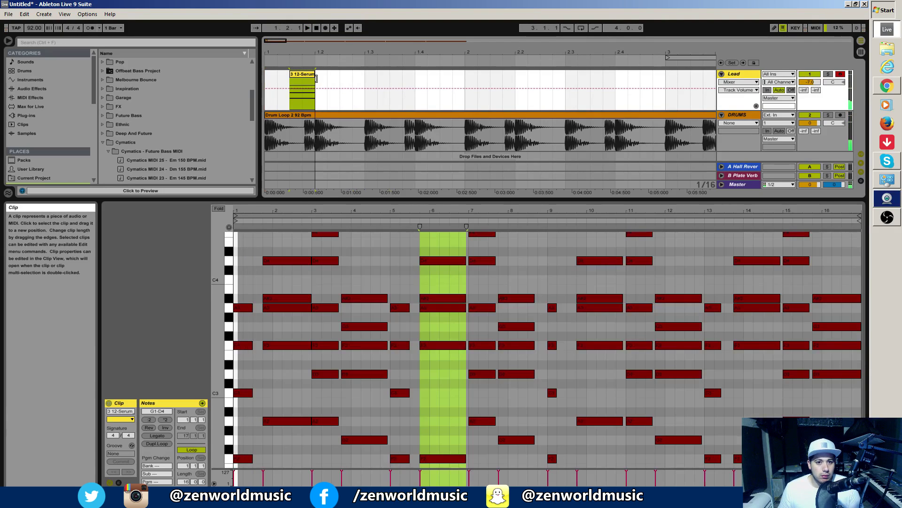
left_click(272, 100)
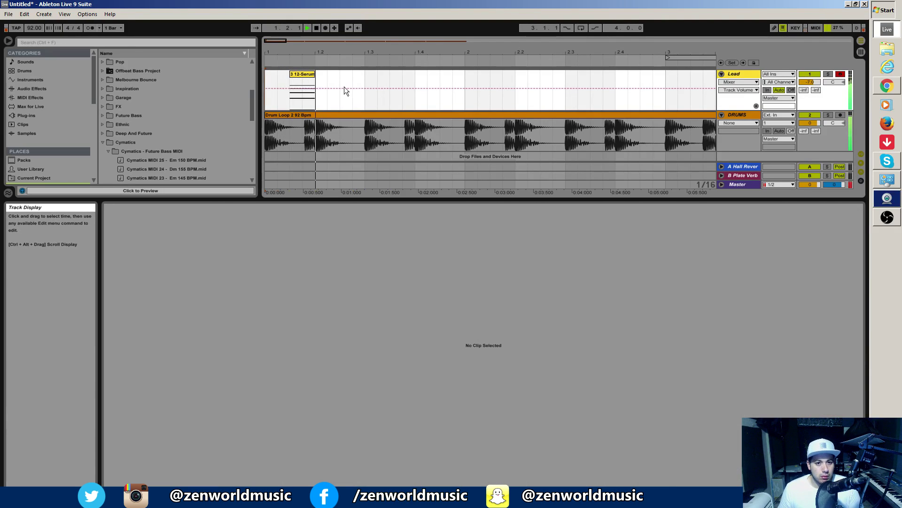
left_click_drag(362, 103, 215, 91)
key("ctrl+d")
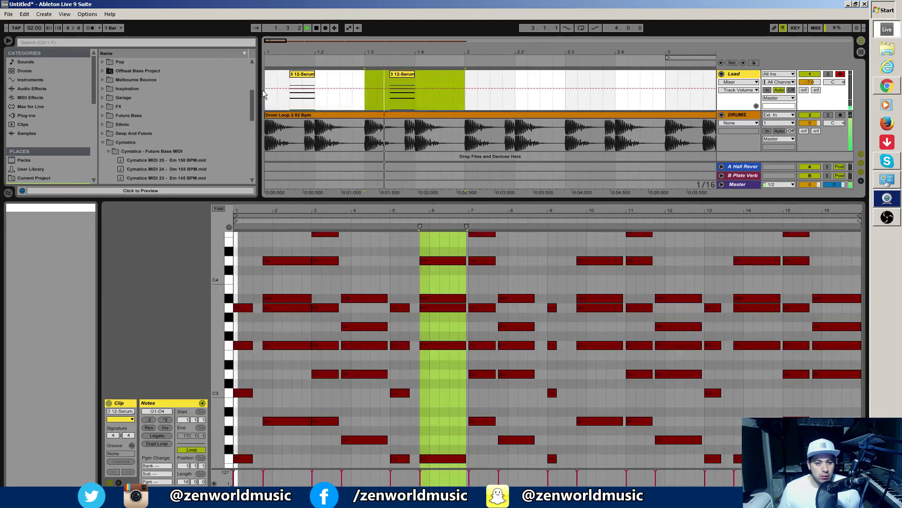
Set the second Lead chord clip's start marker to the chord at 1.4 and play the arrangement from bar 1
left_click(270, 103)
key("space")
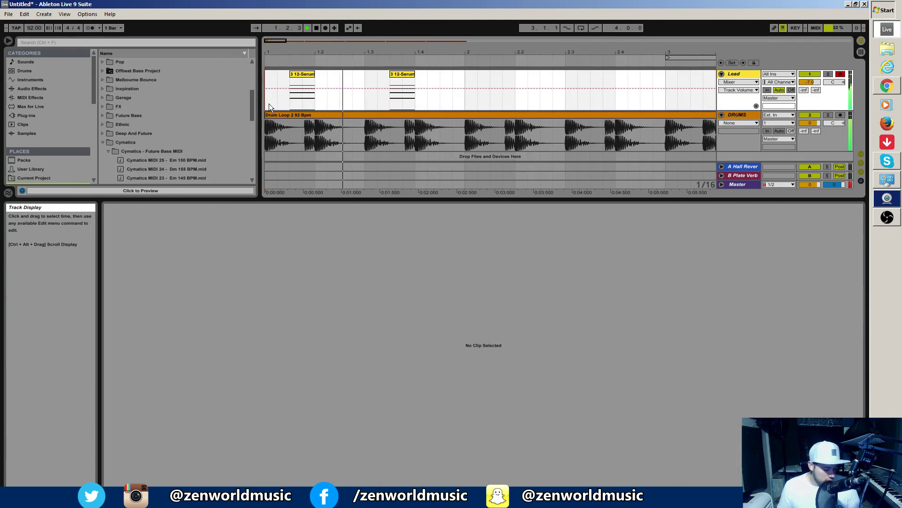
left_click(403, 76)
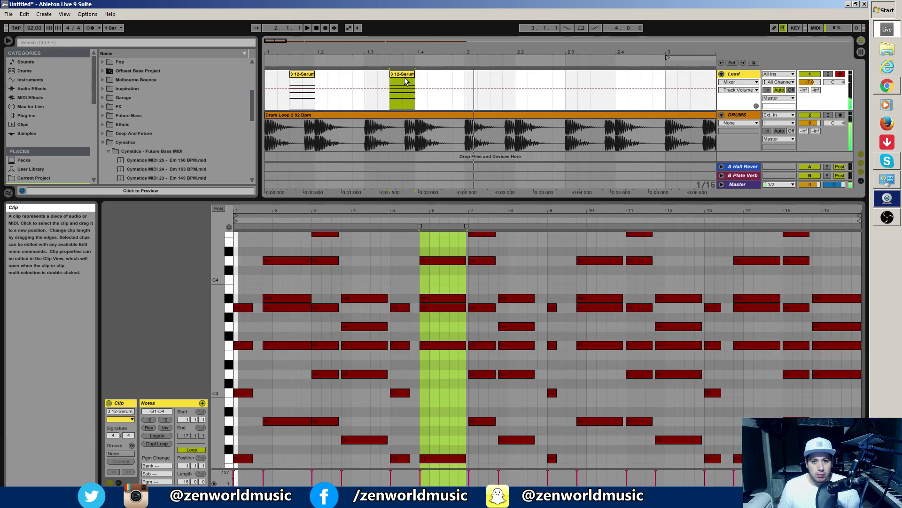
left_click(456, 337)
key("space")
left_click_drag(277, 210, 308, 235)
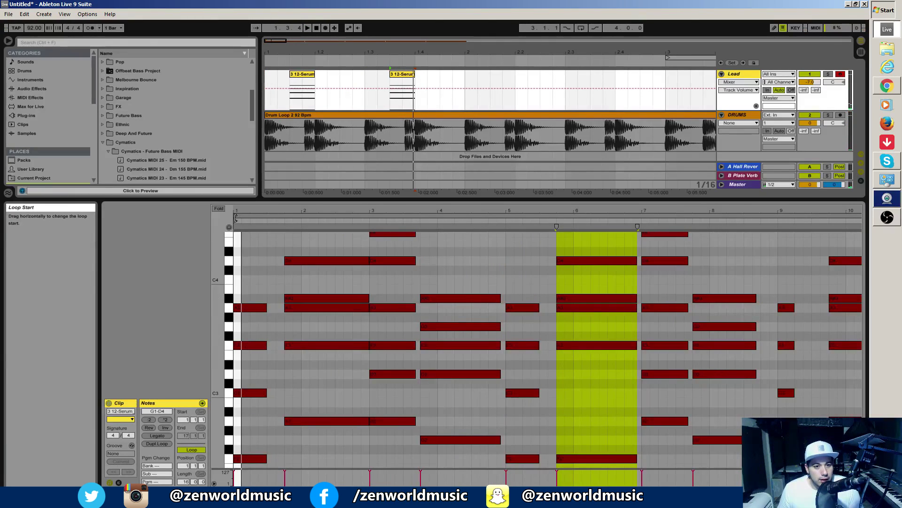
left_click_drag(236, 218, 280, 227)
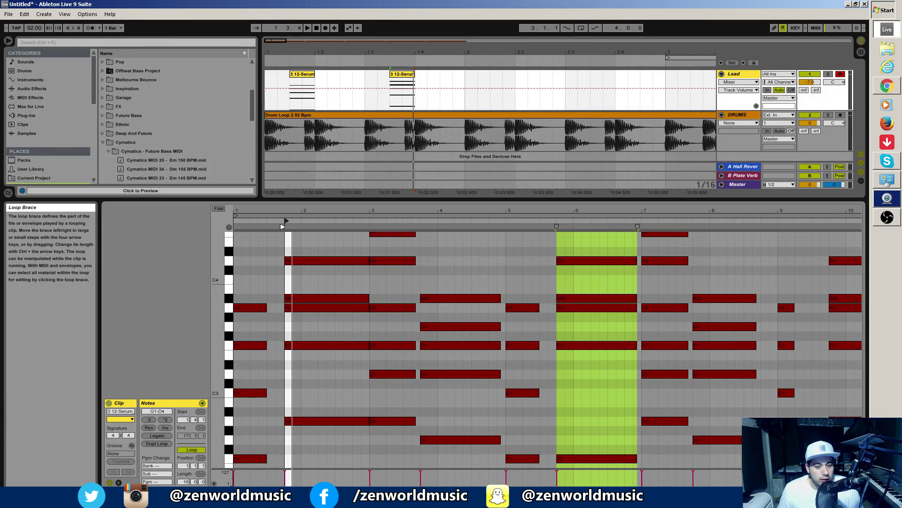
left_click(270, 109)
key("space")
key("minus")
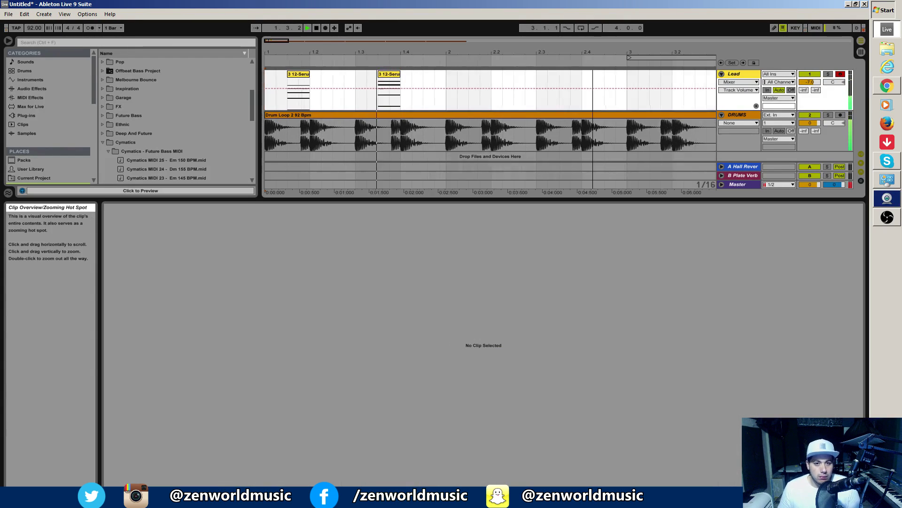
key("space")
Try starting the second chord clip from the chord at 5.4 and audition it from the start
key("minus")
left_click_drag(404, 97, 233, 93)
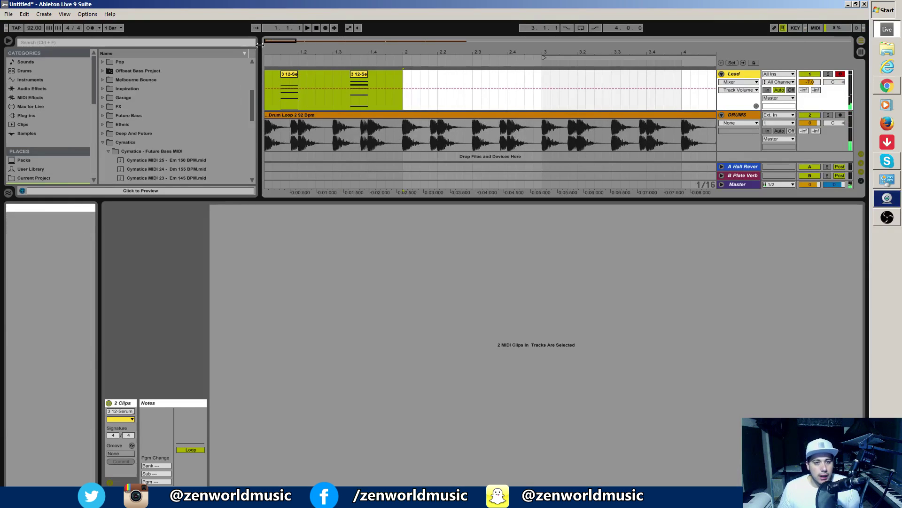
left_click(359, 99)
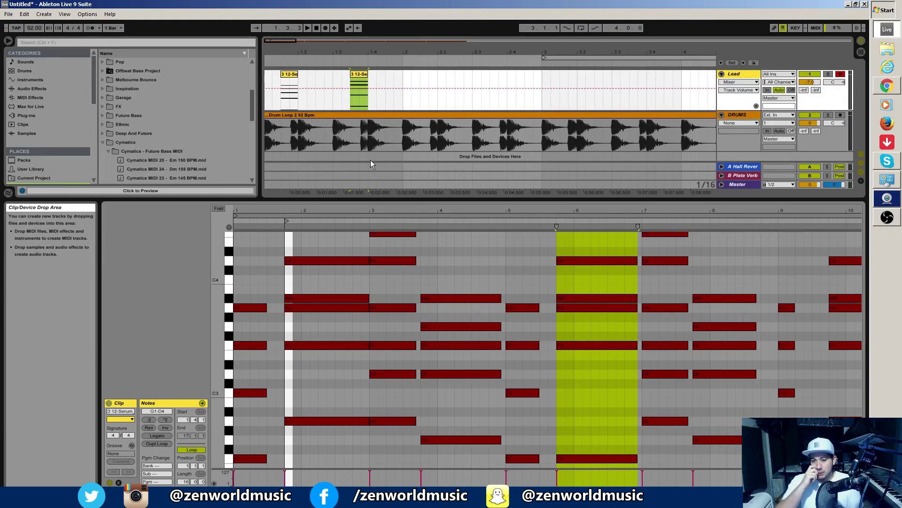
mouse_move(287, 221)
left_mouse_down()
mouse_move(236, 225)
mouse_move(526, 246)
mouse_move(517, 245)
left_mouse_up()
key("space")
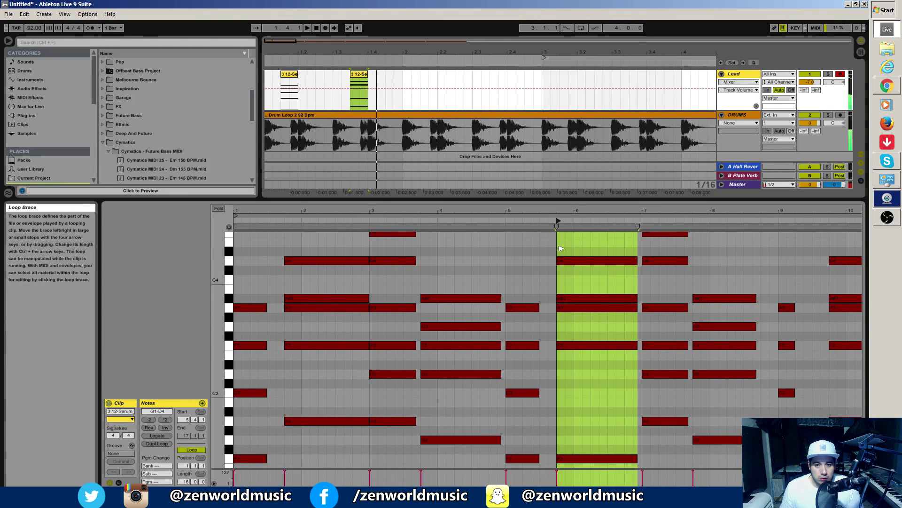
key("space")
left_click(269, 102)
key("space")
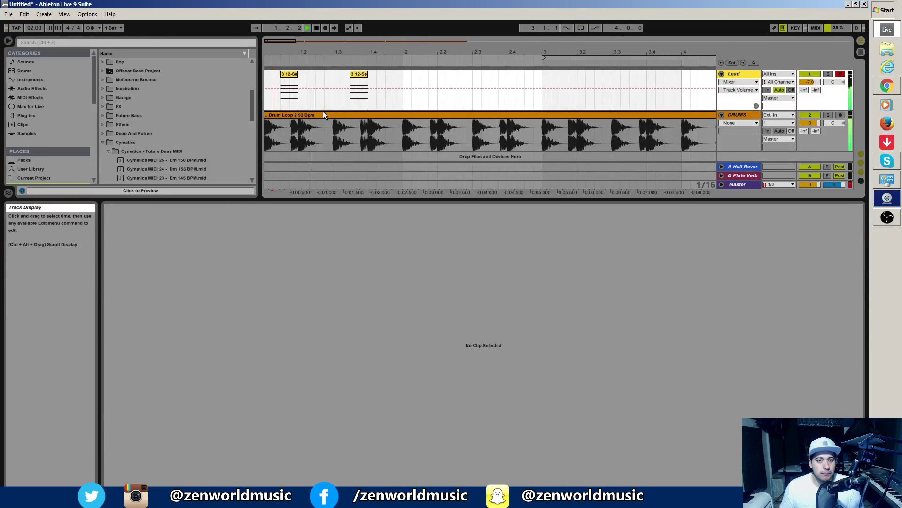
Return the second chord clip's start marker to the chord at 1.4 and audition it against the drums
left_click(362, 77)
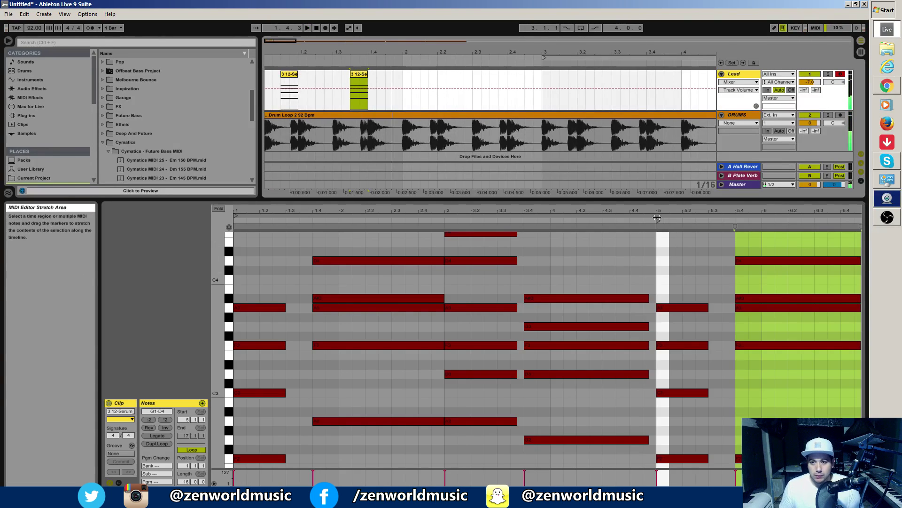
key("space")
left_click(371, 244)
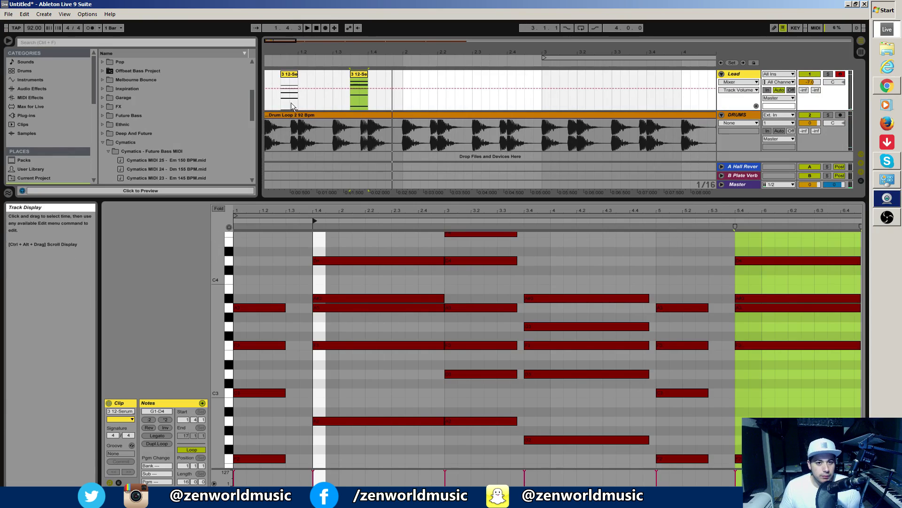
left_click(267, 103)
key("space")
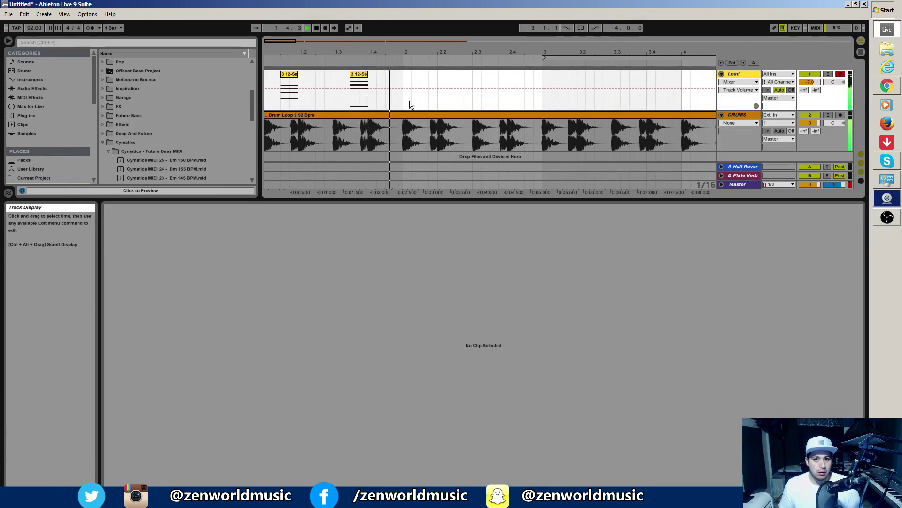
key("space")
Copy the second chord clip to an eighth note past bar 2 and an eighth note past beat 2.3, auditioning the pattern
left_click_drag(404, 96, 354, 92)
key("ctrl+d")
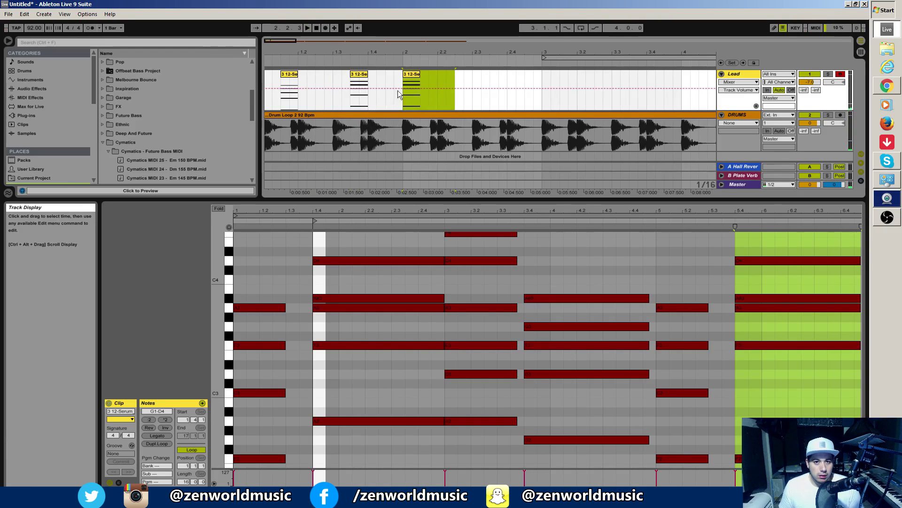
left_click_drag(410, 74, 426, 74)
left_click(396, 94)
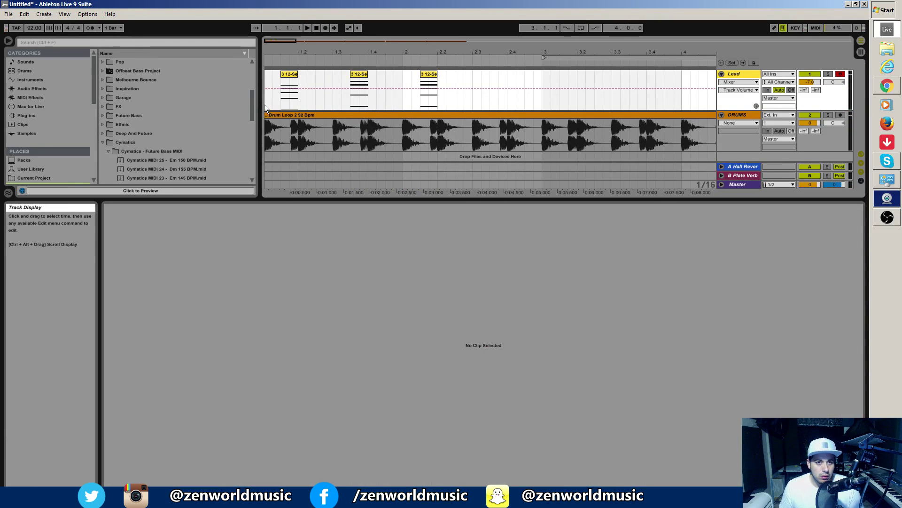
key("space")
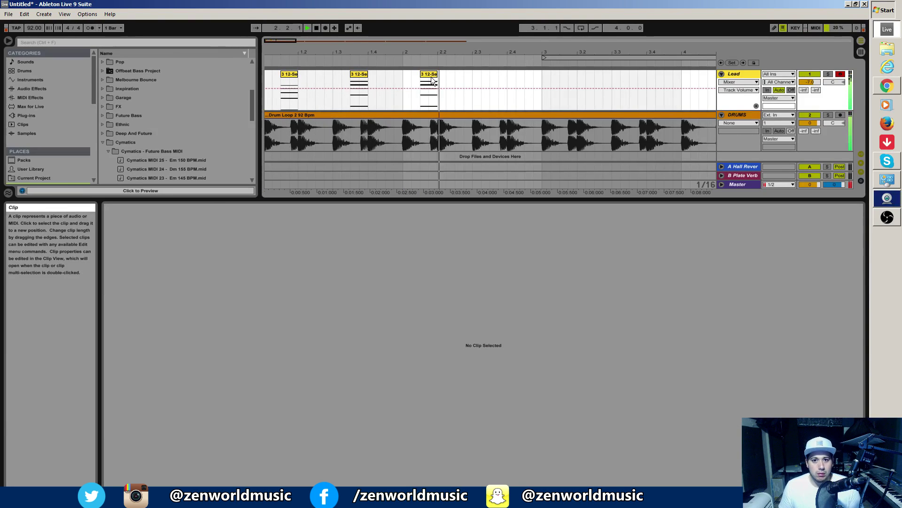
left_click_drag(432, 76, 504, 84)
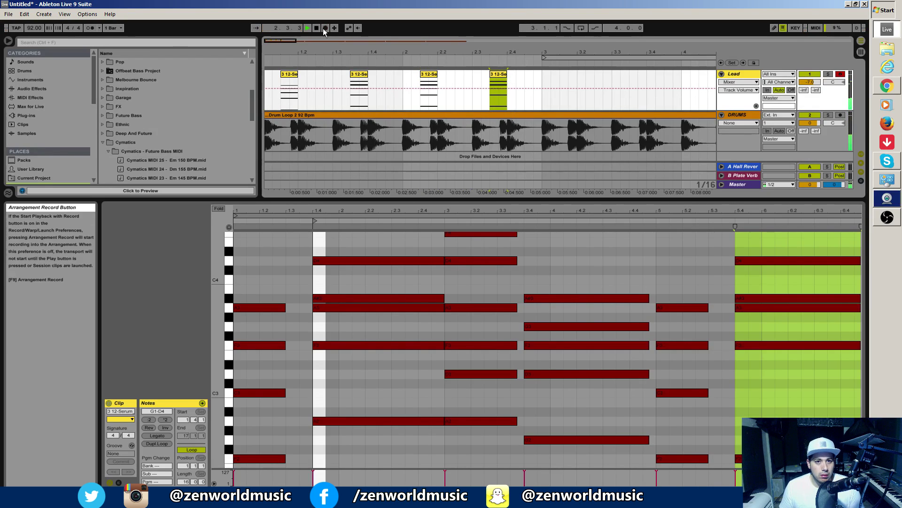
left_click(310, 27)
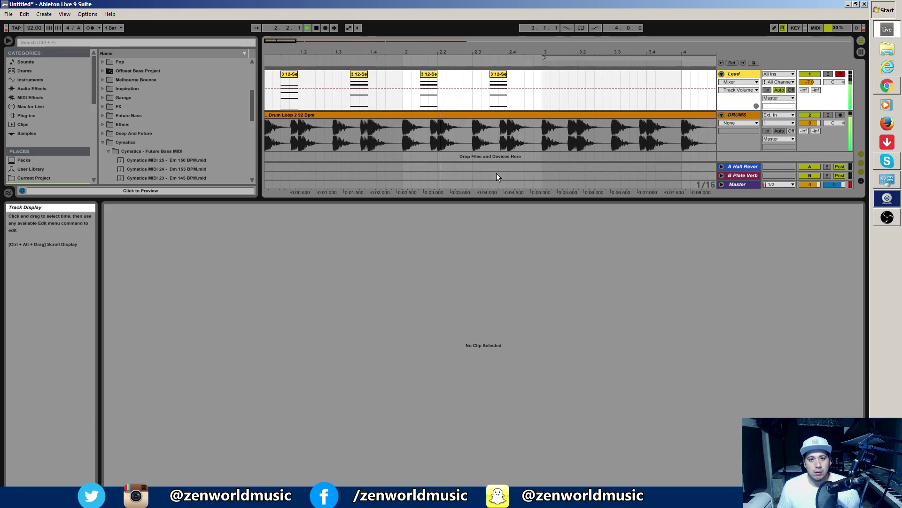
Set the fourth chord clip's start marker to the chord at bar 3 and play from the start
left_click(498, 92)
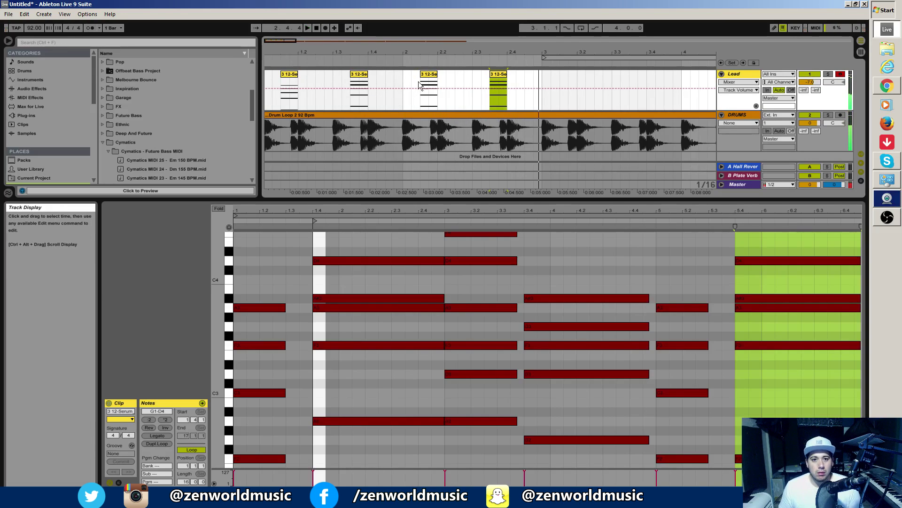
left_click_drag(327, 235, 440, 235)
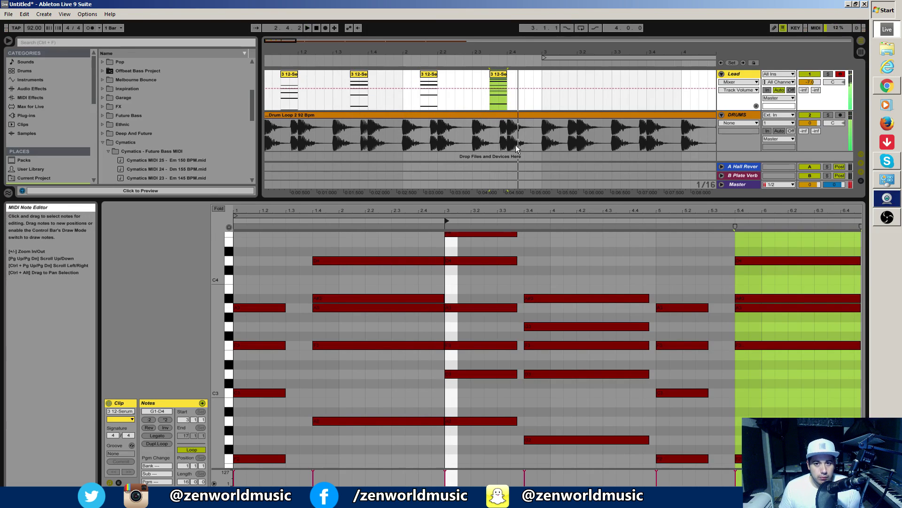
left_click(267, 103)
key("space")
left_click_drag(279, 41, 280, 44)
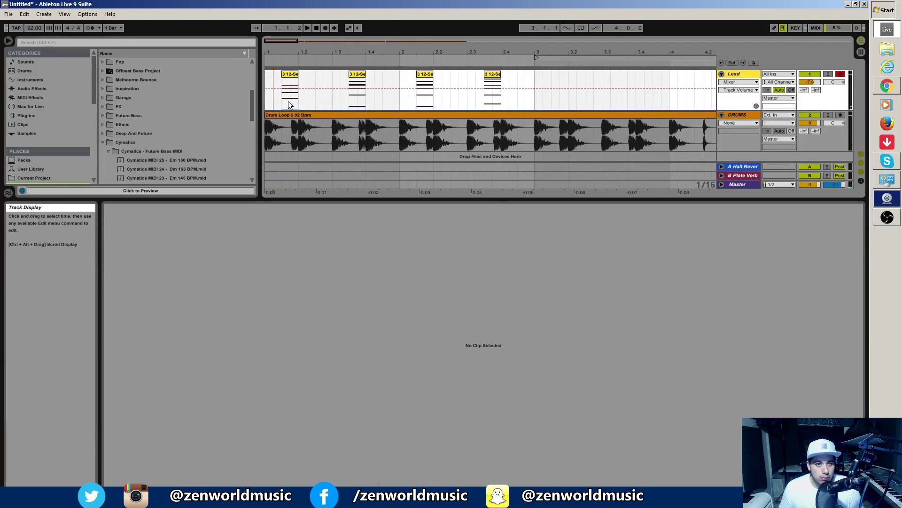
key("space")
Lower the volume of the Lead and DRUMS tracks slightly in the mixer
key("Tab")
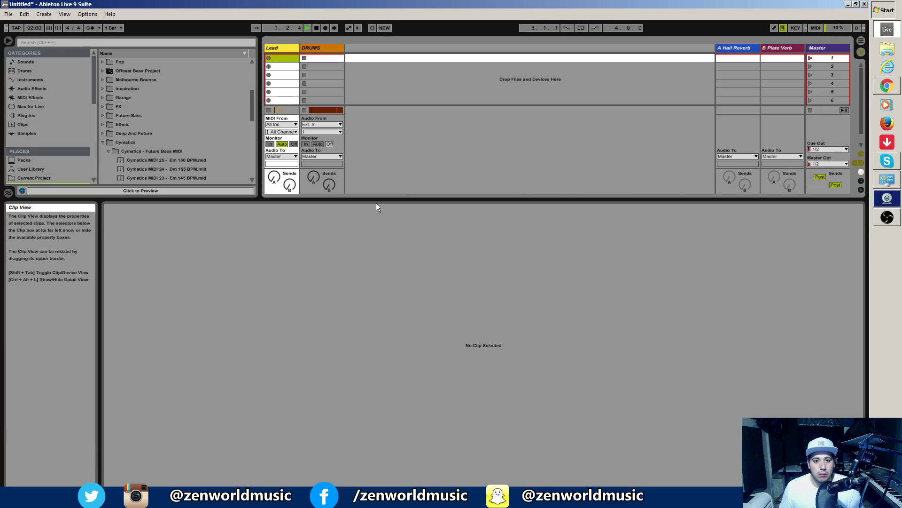
key("ctrl+alt+l")
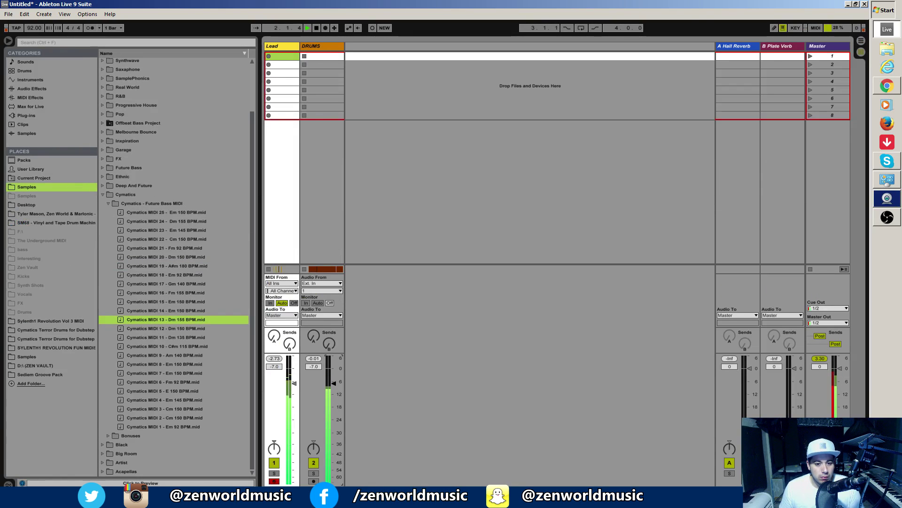
left_click_drag(294, 387, 294, 389)
key("Tab")
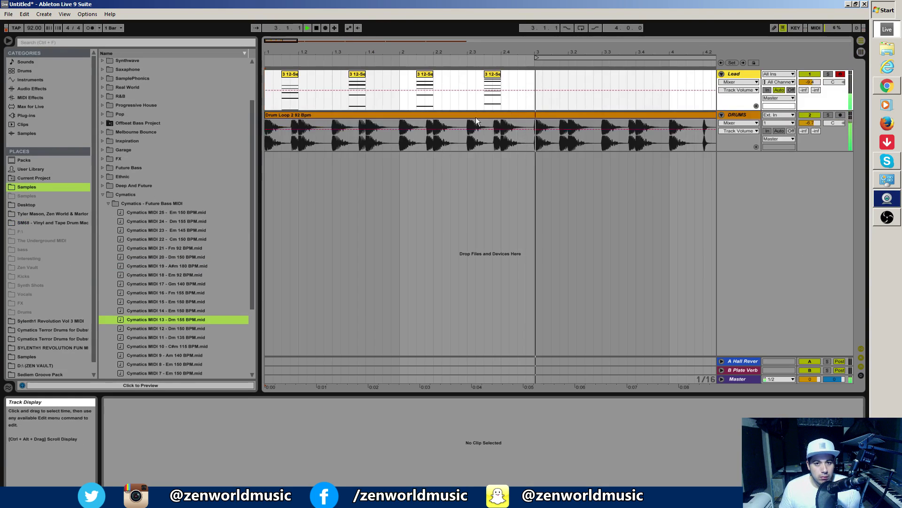
Duplicate the Lead track's first two bars into bars 3 and 4 and play them
key("space")
left_click_drag(537, 93, 230, 72)
key("ctrl+d")
key("space")
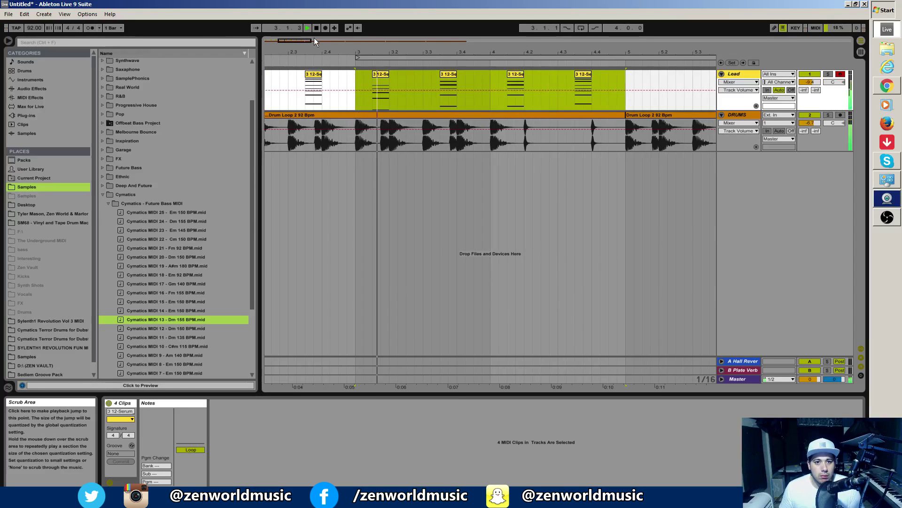
left_click_drag(302, 40, 339, 53)
left_click(512, 77)
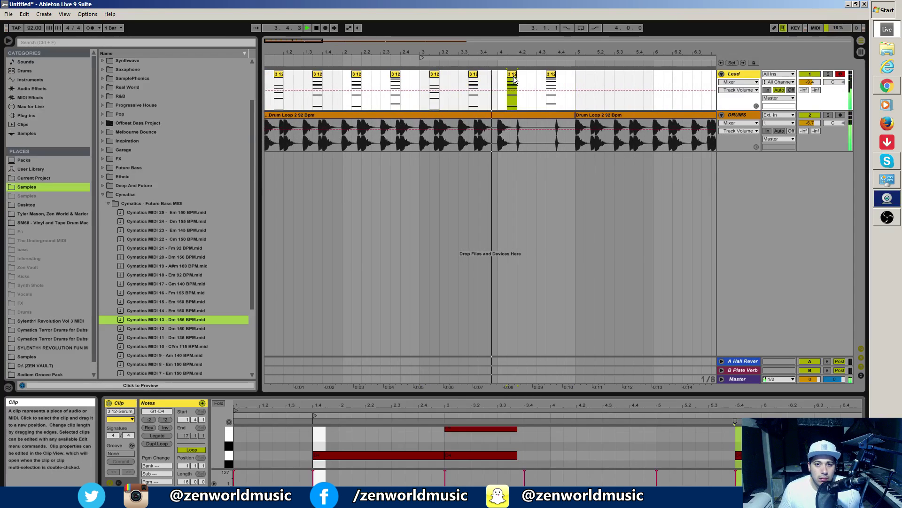
Duplicate the Lead track's first four bars into bars 5 to 8 and check them in playback
left_click_drag(577, 85, 230, 78)
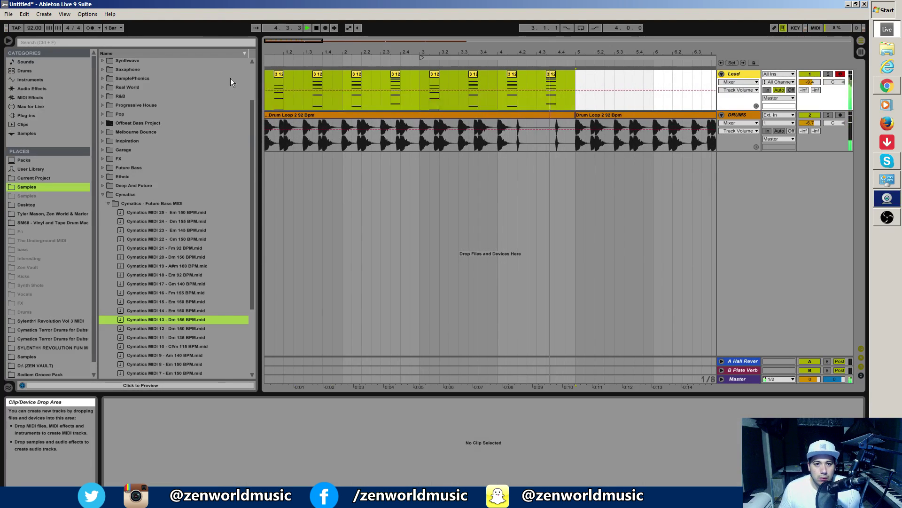
left_click_drag(296, 42, 294, 34)
left_click_drag(481, 98, 253, 91)
key("ctrl+d")
key("space")
key("space")
left_click_drag(322, 65, 323, 57)
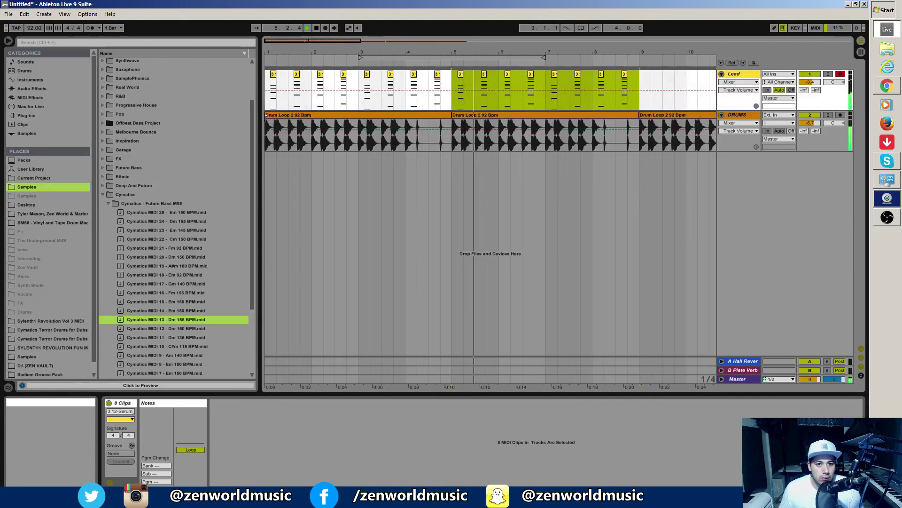
left_click(656, 223)
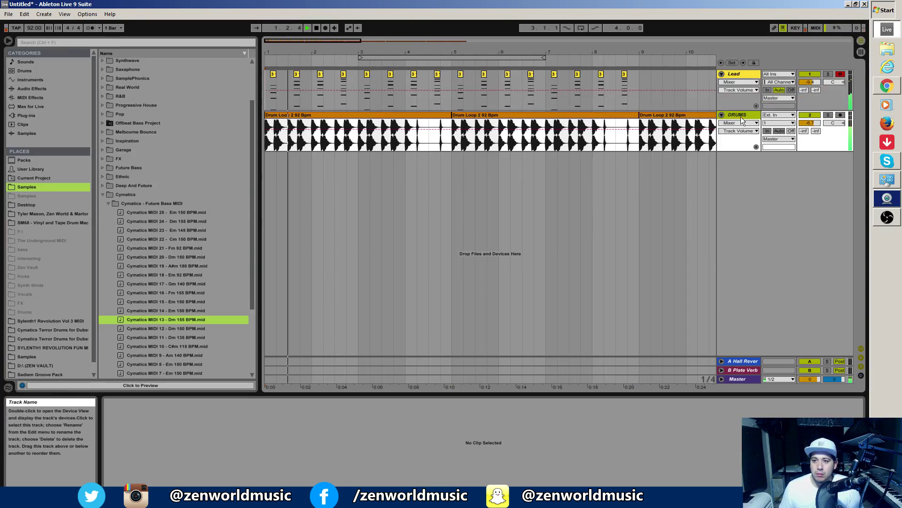
Open Serum on the Lead track, try the CHORD - Happy Saws preset and load CHORD - Higher
double_click(738, 76)
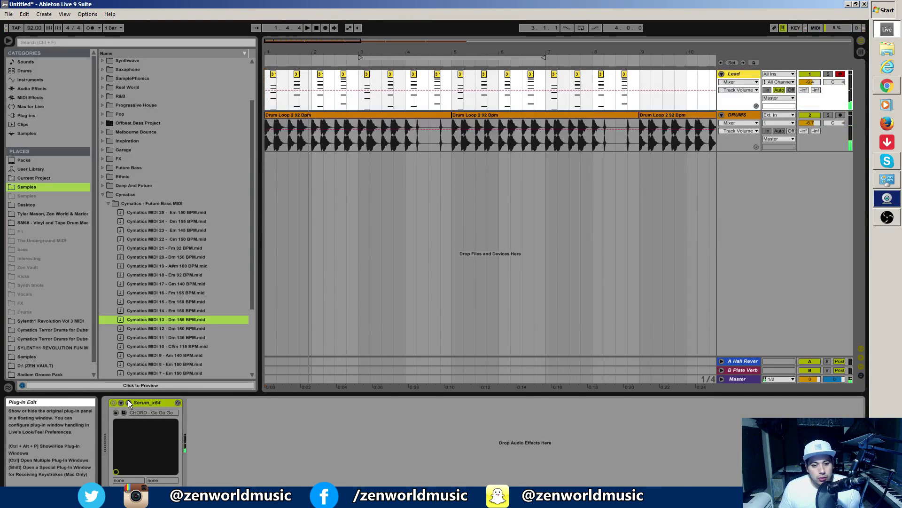
left_click(121, 402)
left_click(616, 172)
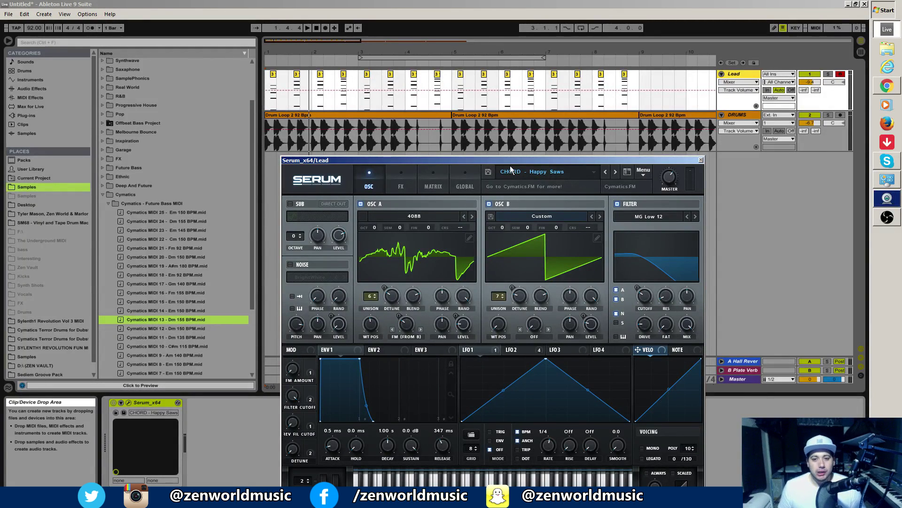
left_click_drag(517, 160, 414, 47)
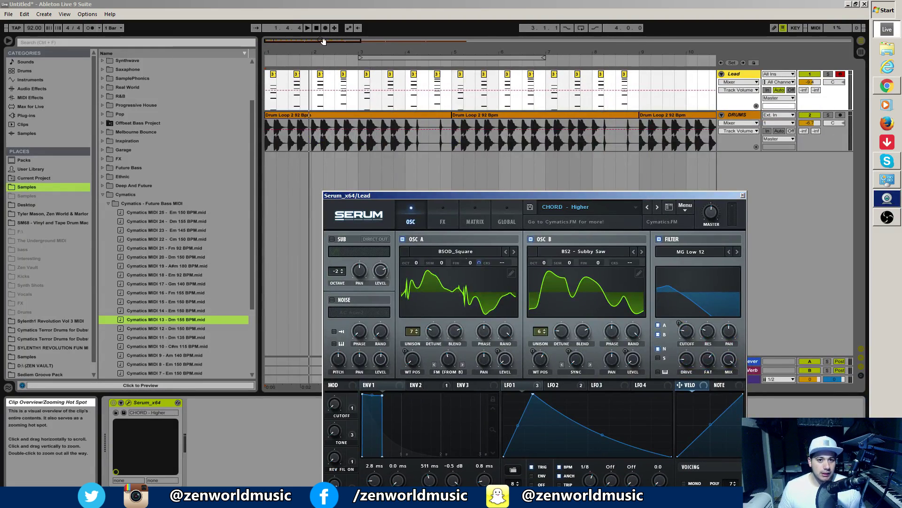
left_click_drag(323, 41, 367, 150)
left_click_drag(423, 195, 399, 165)
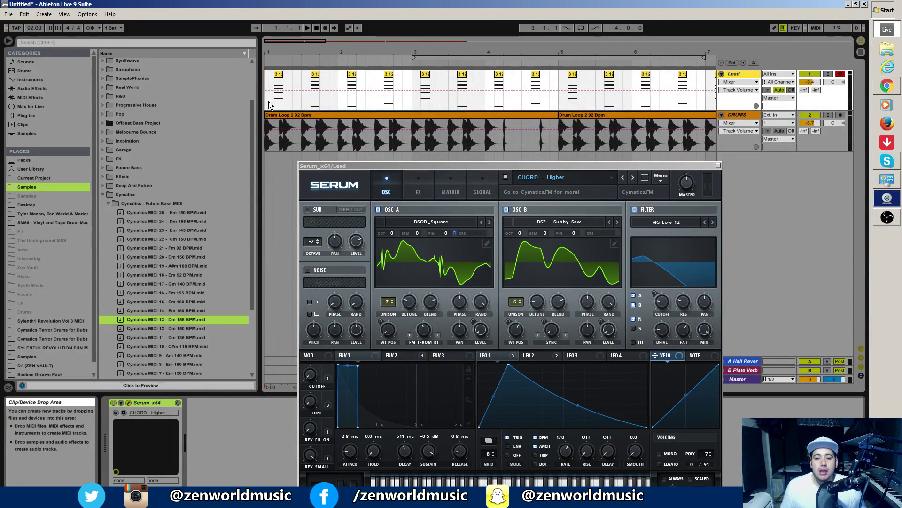
left_click_drag(383, 168, 401, 175)
Play the arrangement and step through the Serum presets CHORD - Hollywood 1 and CHORD - Hollywood 2
key("space")
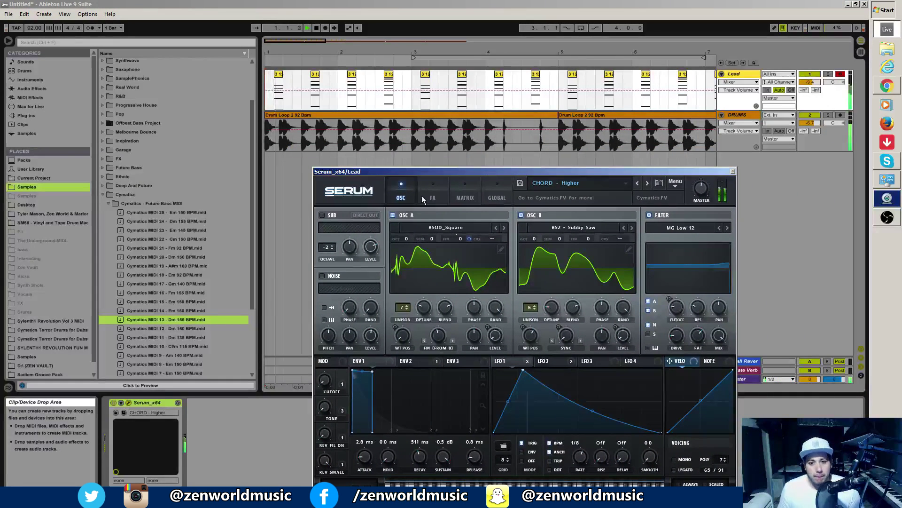
left_click(647, 184)
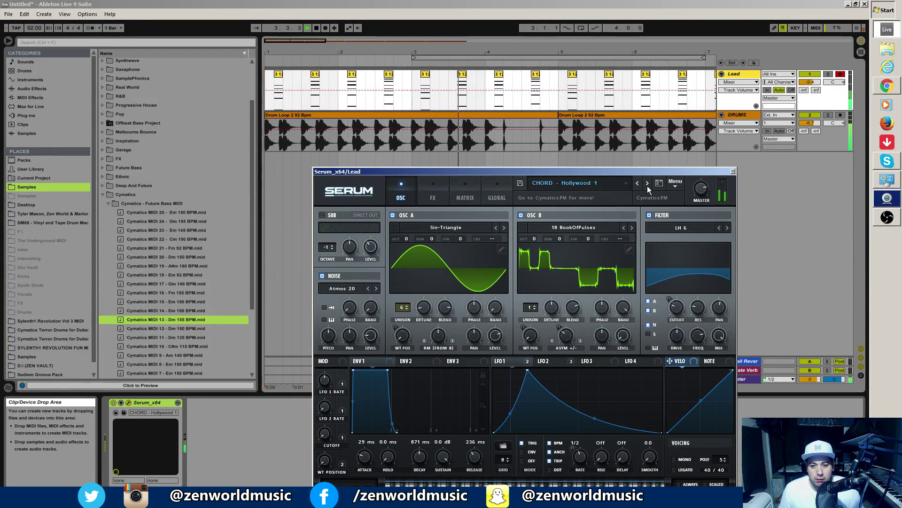
left_click(647, 184)
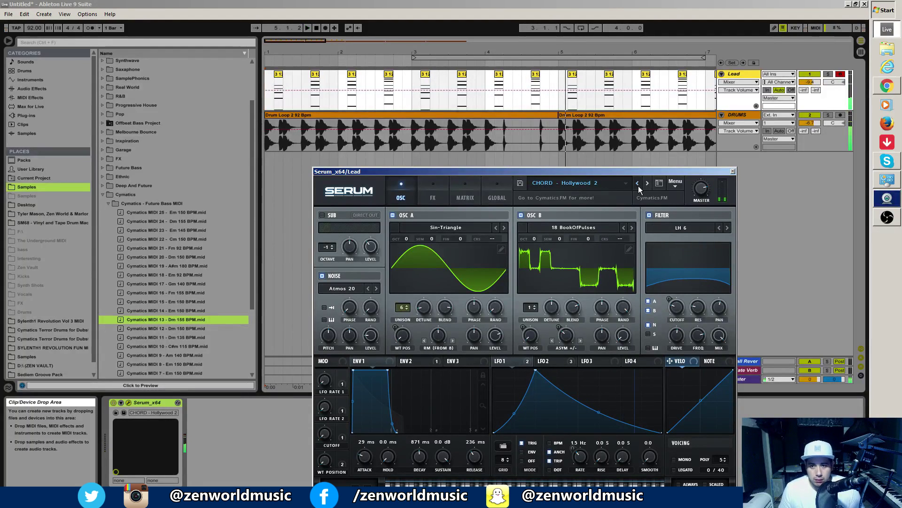
Return Serum to the CHORD - Hollywood 1 preset, close its window and stop playback
left_click(638, 183)
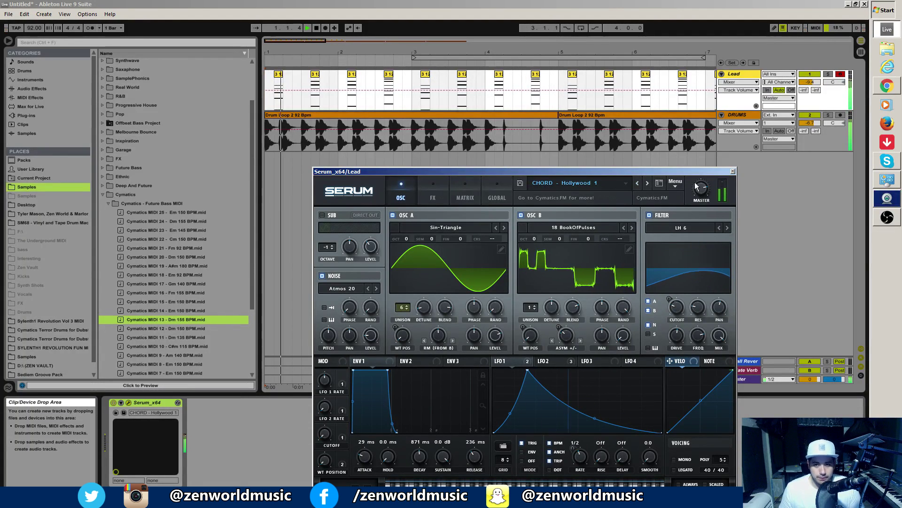
left_click(733, 171)
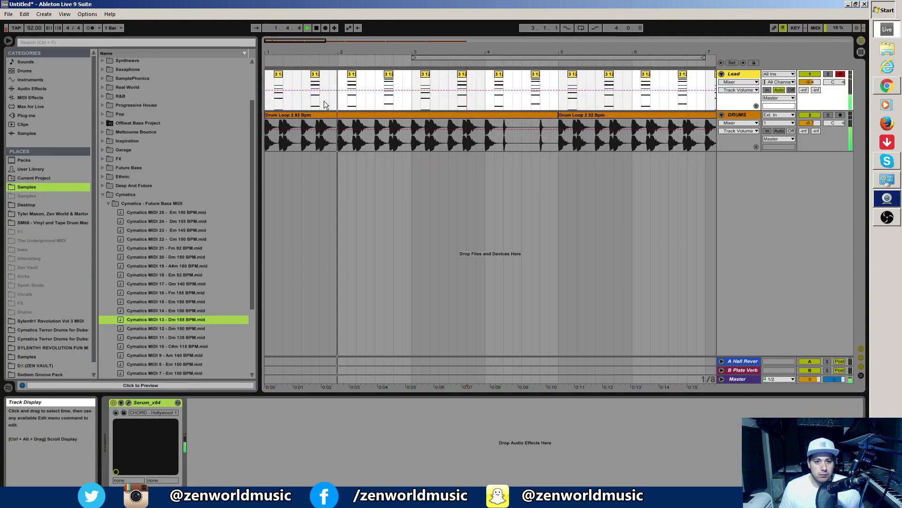
key("space")
Consolidate the Lead track's first four bars into one clip, transpose all its notes down an octave and play it
left_click_drag(267, 94, 557, 110)
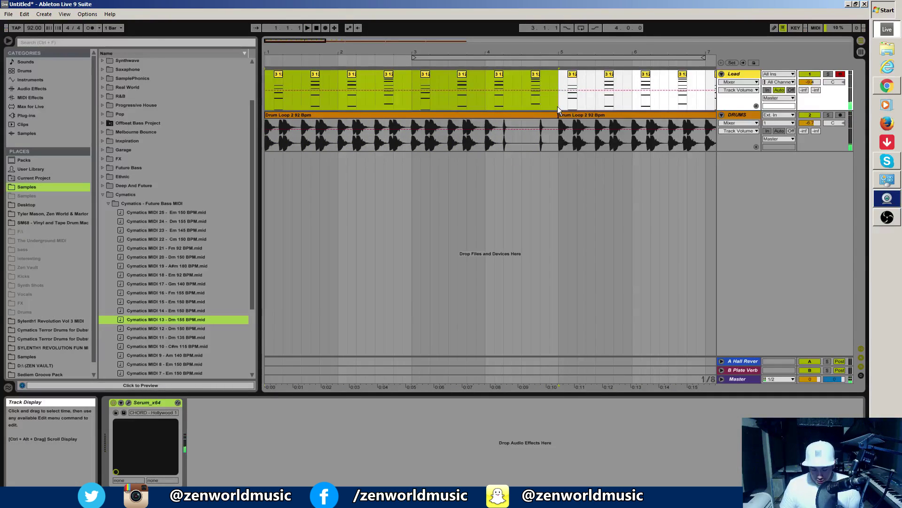
key("ctrl+j")
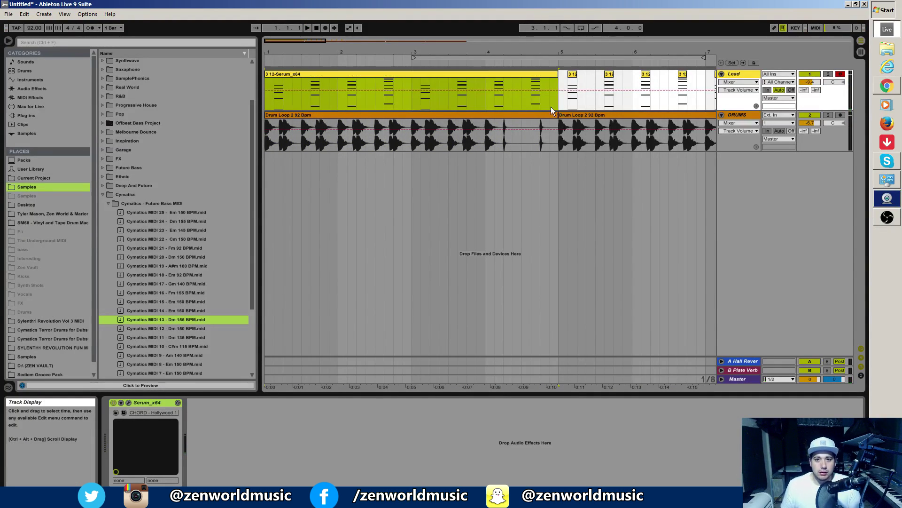
double_click(551, 107)
left_click_drag(479, 394, 480, 209)
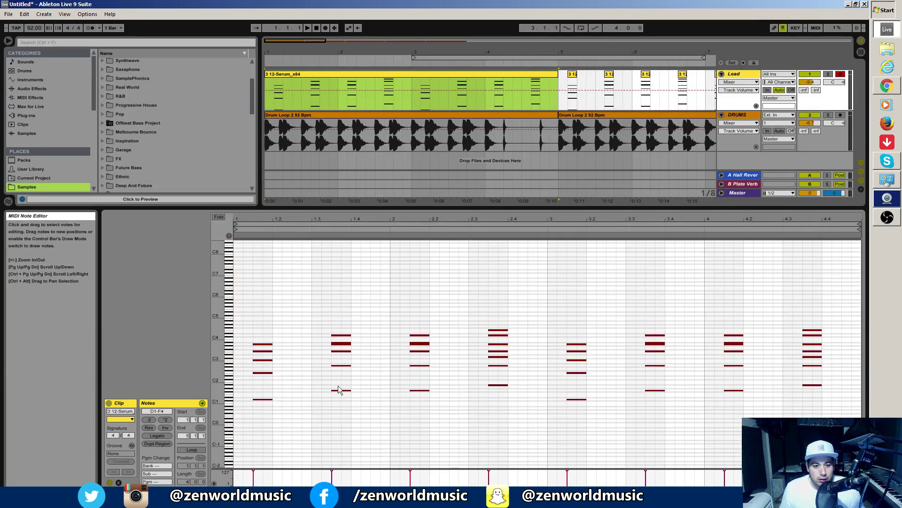
key("ctrl+l")
key("shift+Down")
key("space")
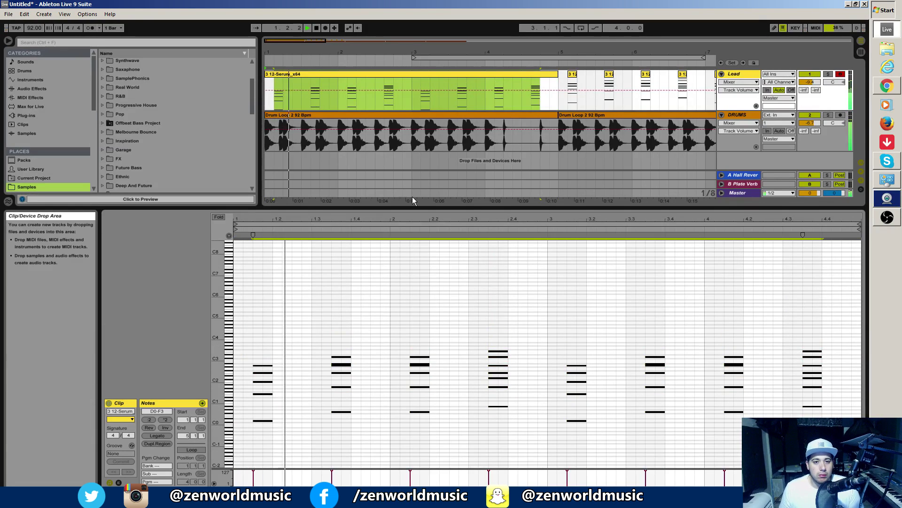
key("ctrl+alt+l")
Raise the Lead track's volume slightly to about -7 dB in the session mixer and return to the arrangement
left_click(752, 82)
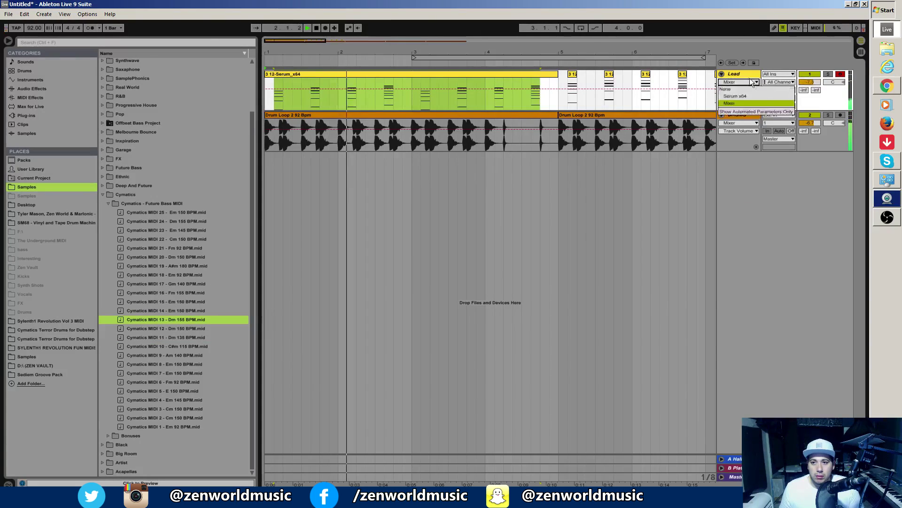
key("Tab")
left_click_drag(294, 384, 294, 381)
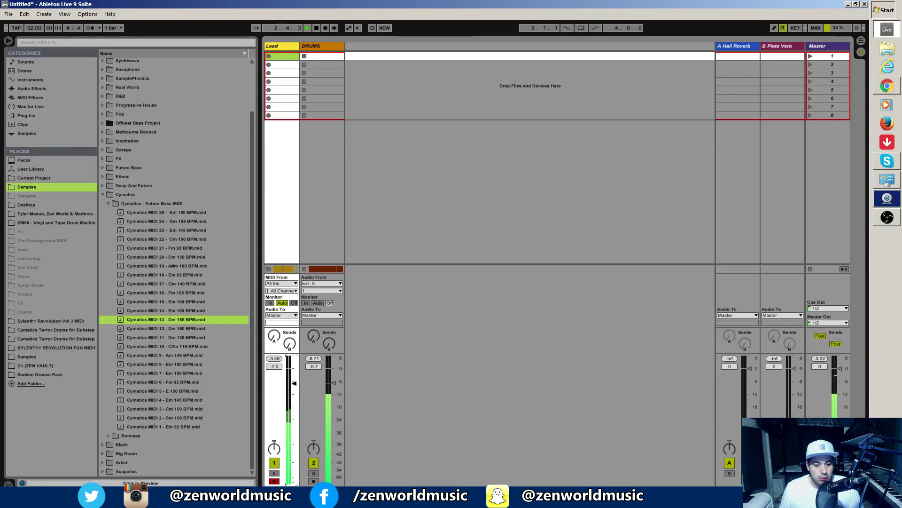
key("Tab")
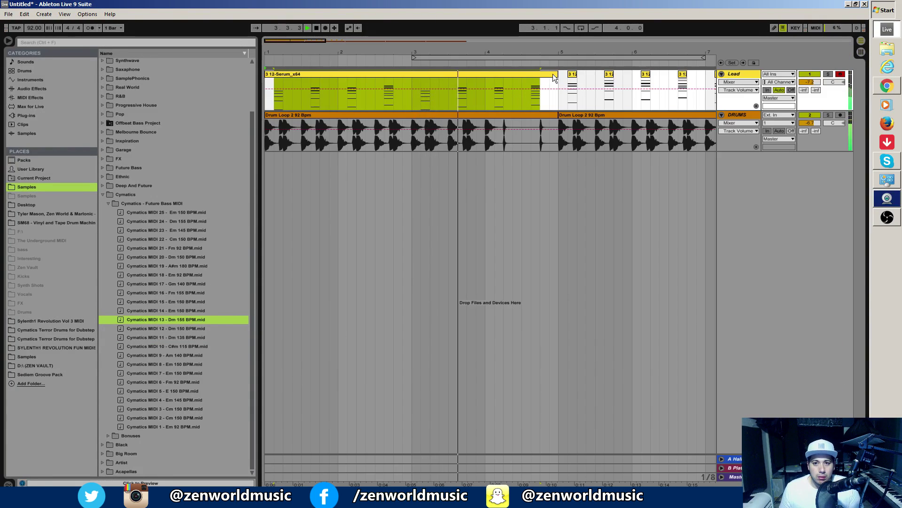
Shorten the consolidated Lead clip to end at beat 2 of bar 4 and duplicate the Lead track
left_click_drag(555, 77, 504, 77)
left_click(750, 79)
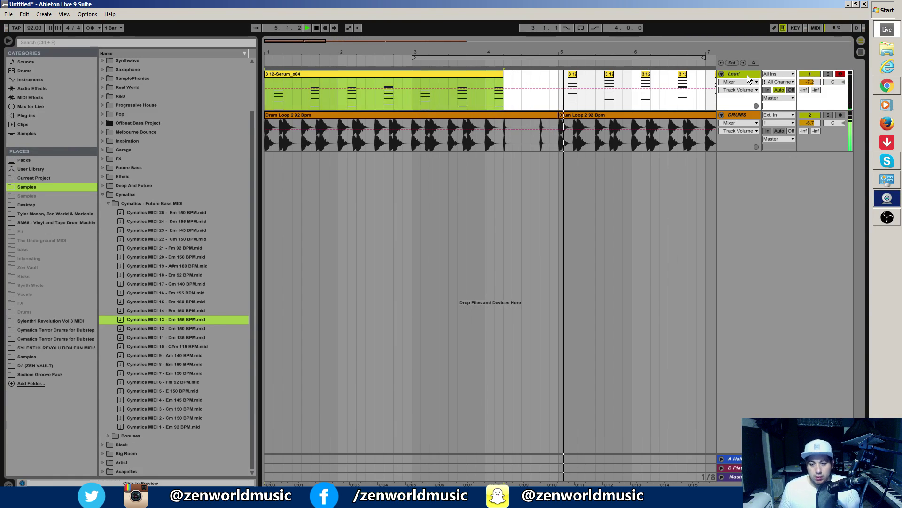
key("ctrl+d")
Stop playback and split the bar 4 chord into its own clip on the second Lead track
left_click_drag(495, 131, 504, 139)
key("space")
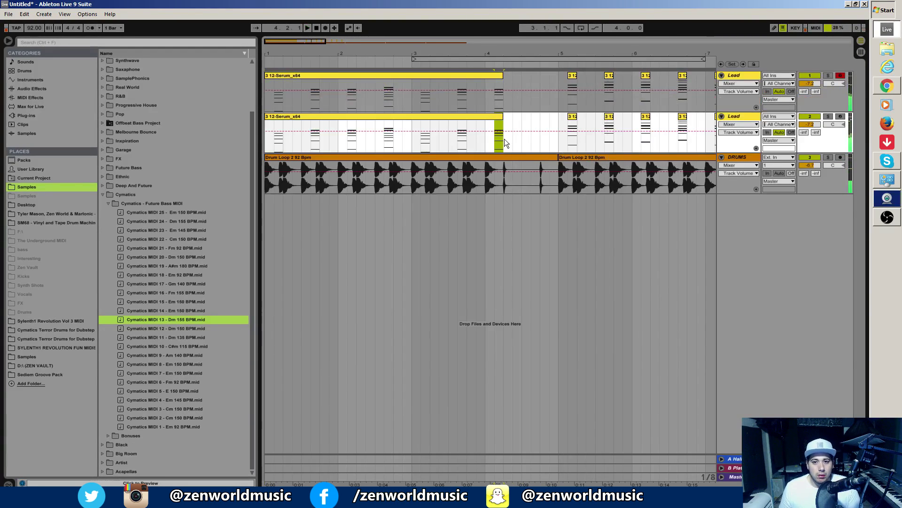
key("ctrl+e")
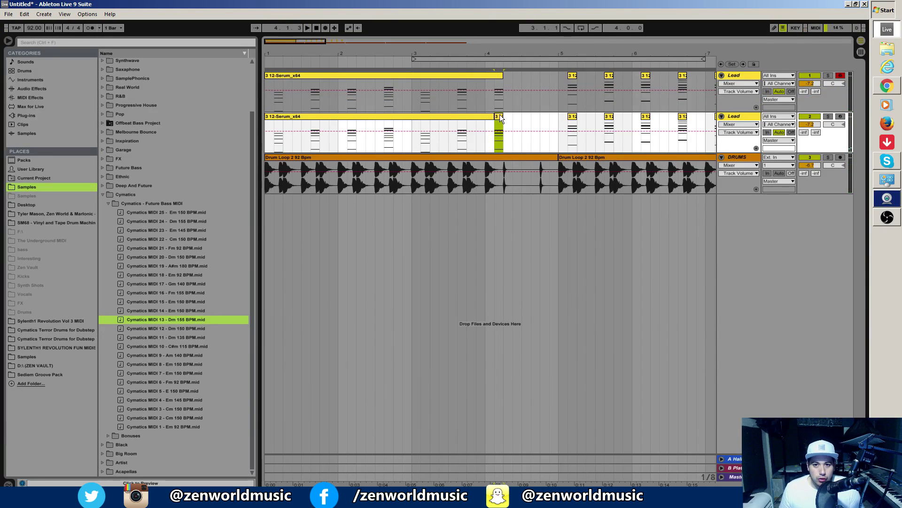
Extend the split-off chord clip on the second Lead track to the start of bar 5
left_click_drag(510, 117, 501, 116)
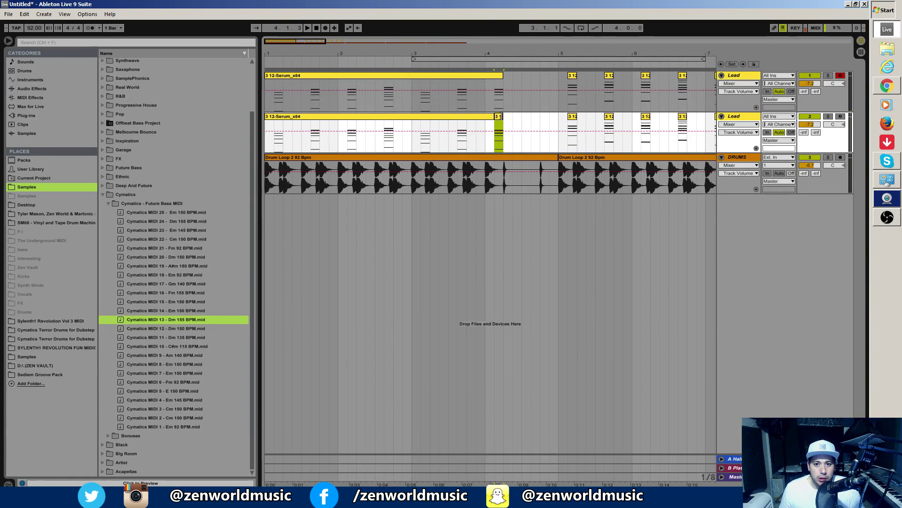
double_click(501, 116)
left_click(184, 466)
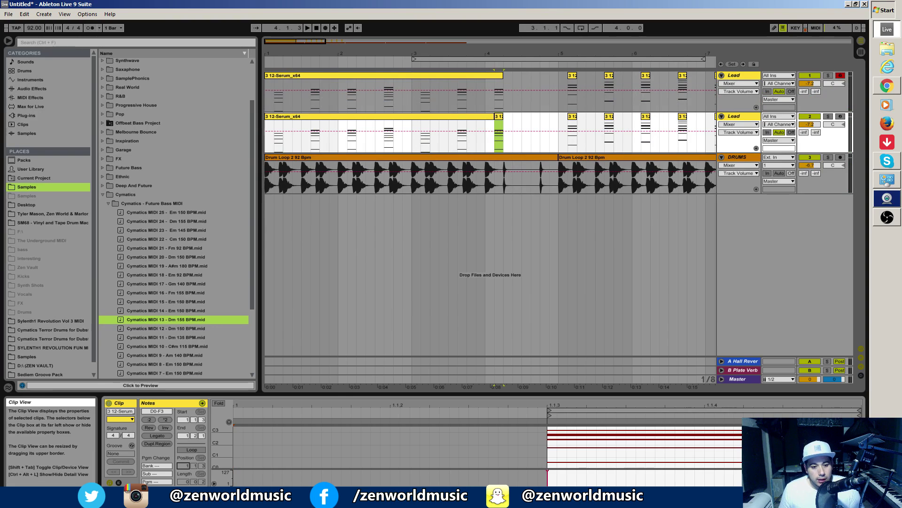
left_click_drag(184, 481, 184, 473)
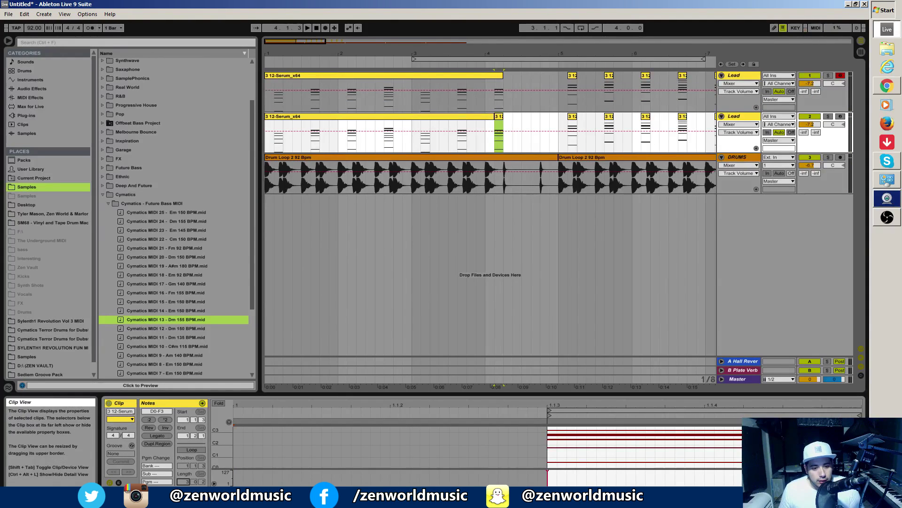
left_click_drag(504, 123, 559, 122)
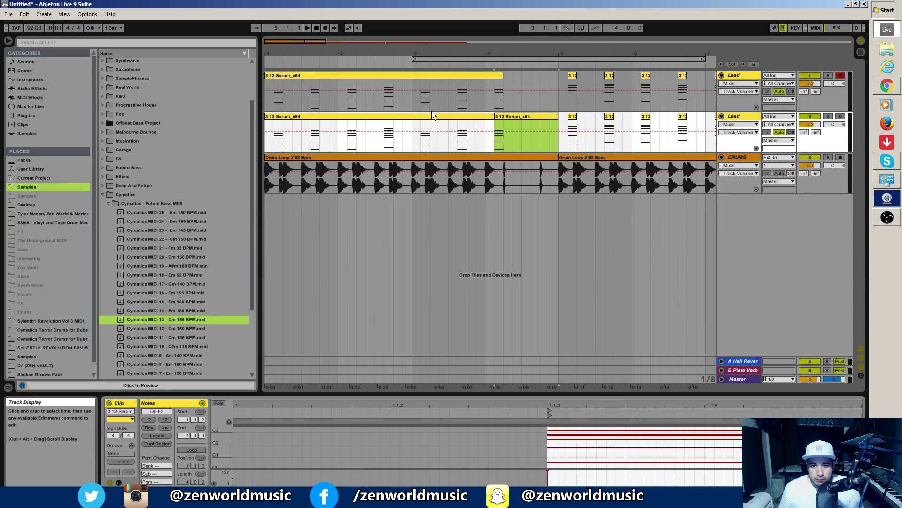
Delete the long consolidated clip before the bar 4 chord on the second Lead track
left_click(449, 117)
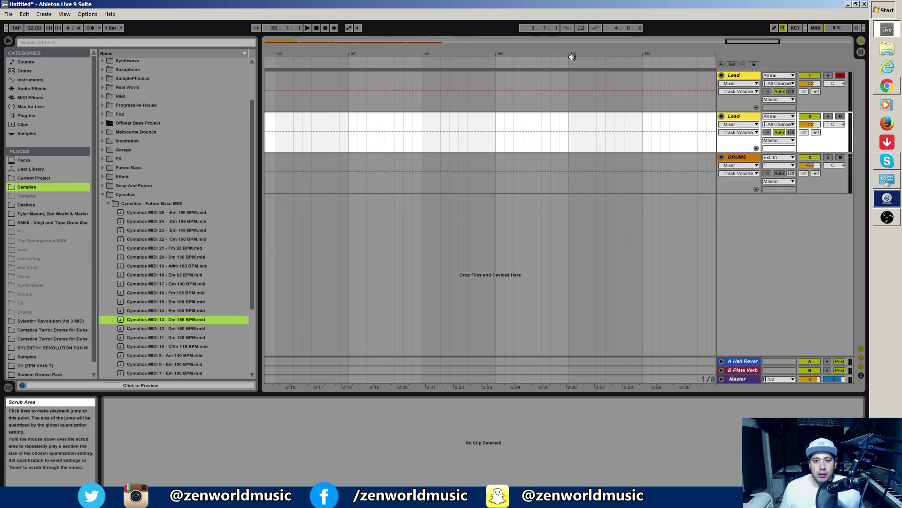
left_click_drag(794, 42, 763, 12)
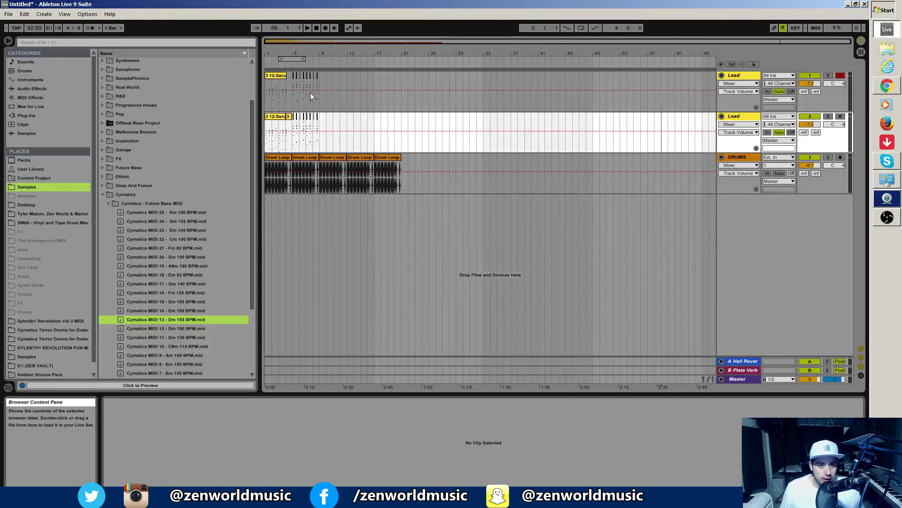
left_click_drag(311, 42, 301, 76)
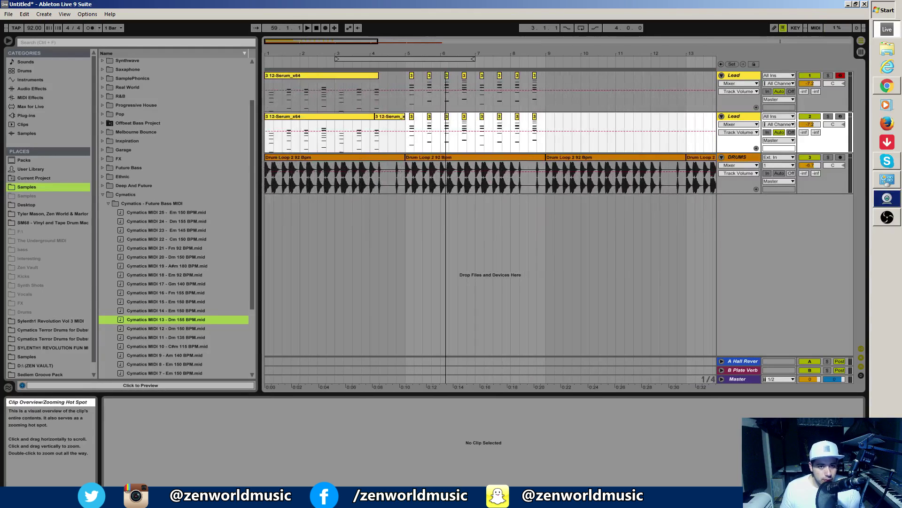
left_click(347, 115)
key("Delete")
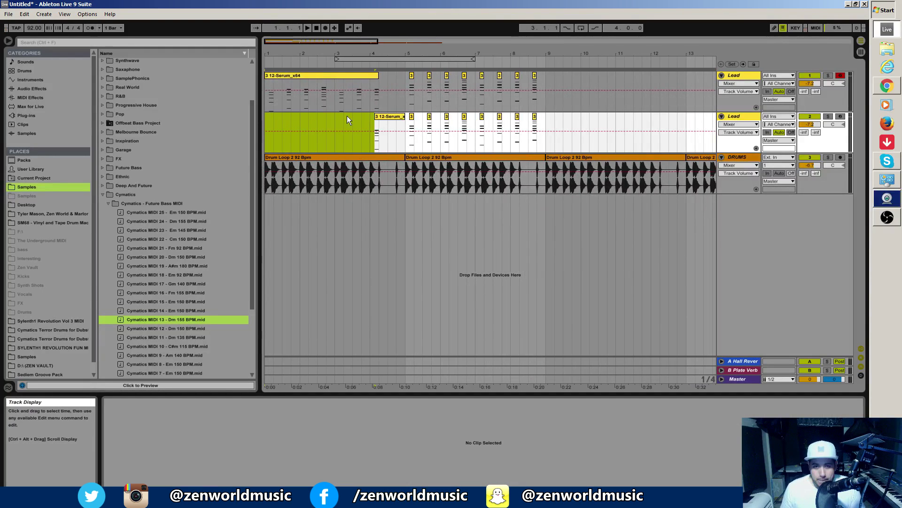
Lengthen all notes of the second Lead track's bar 4 chord to the end of the clip at bar 5
left_click(383, 124)
left_click_drag(601, 395, 592, 176)
key("ctrl+a")
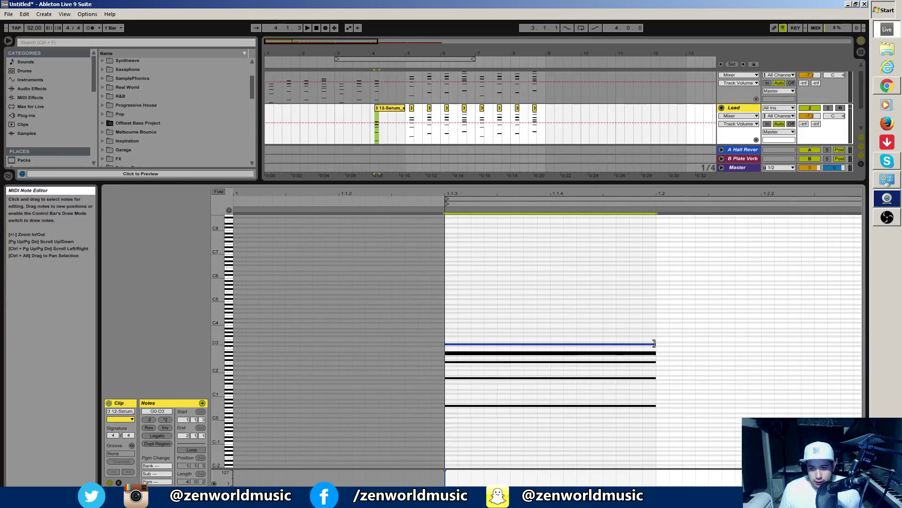
left_click_drag(653, 343, 726, 363)
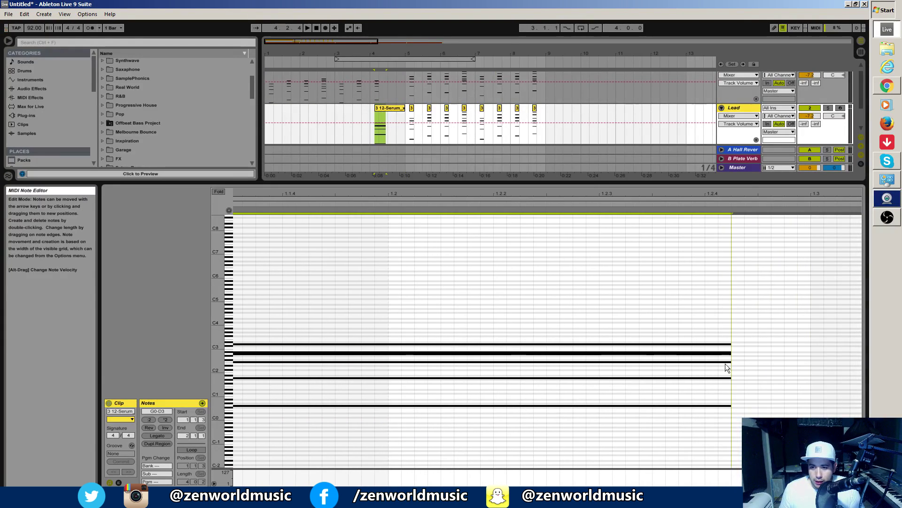
left_click_drag(396, 193, 395, 181)
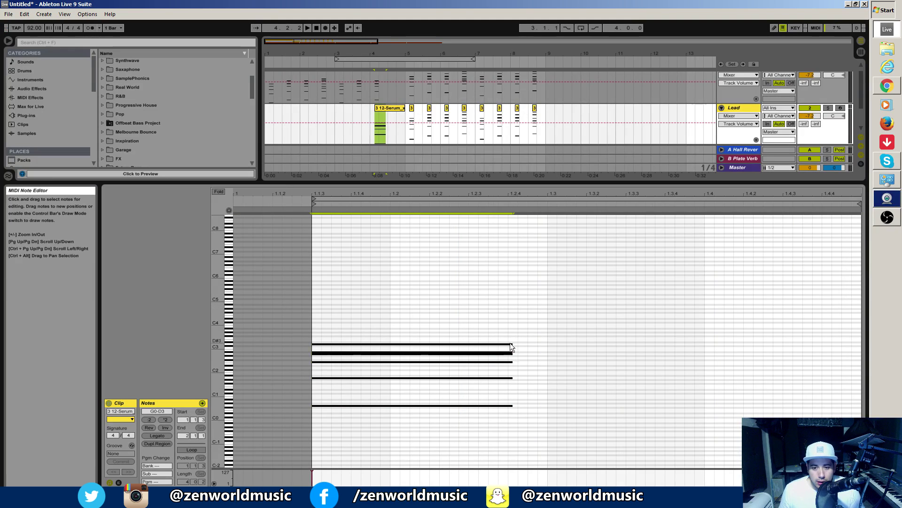
left_click_drag(511, 344, 861, 373)
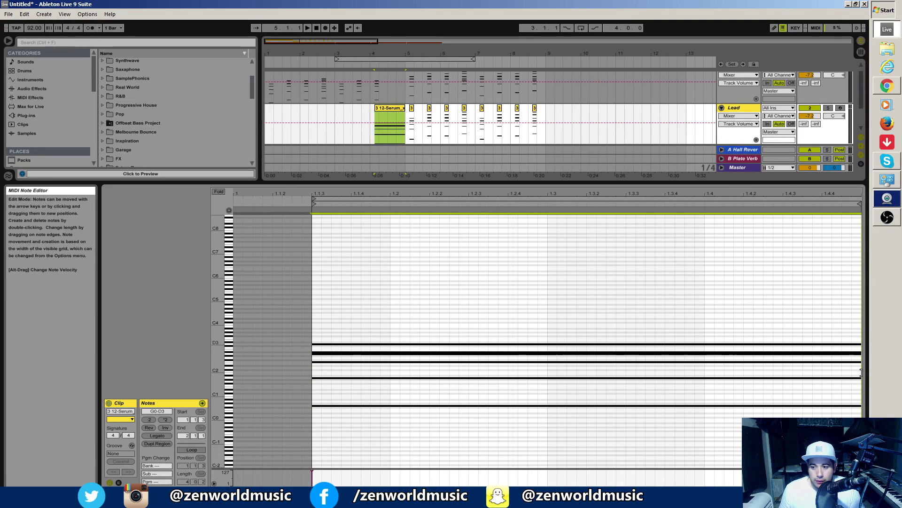
Load the Cymatics - Future Bass preset CHORD - Hollywood 2 in the second Lead track's Serum and close its window
key("space")
left_click(748, 108)
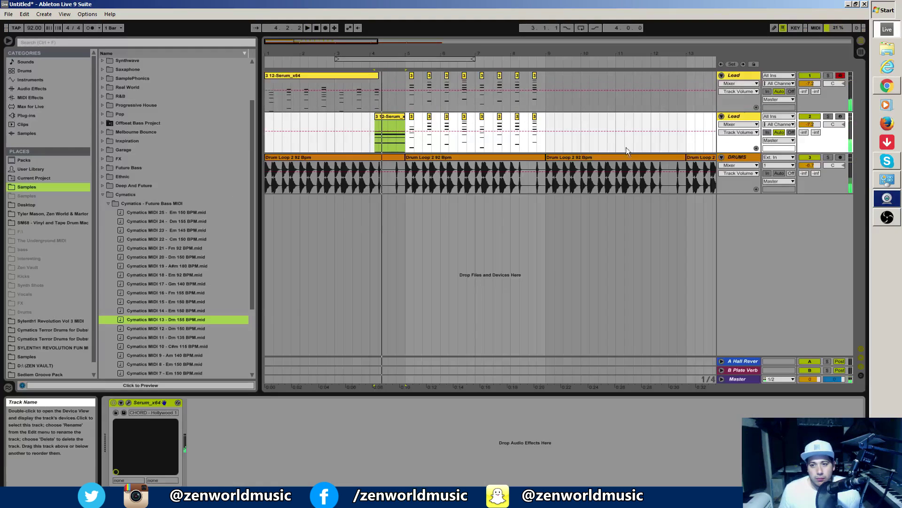
left_click(128, 402)
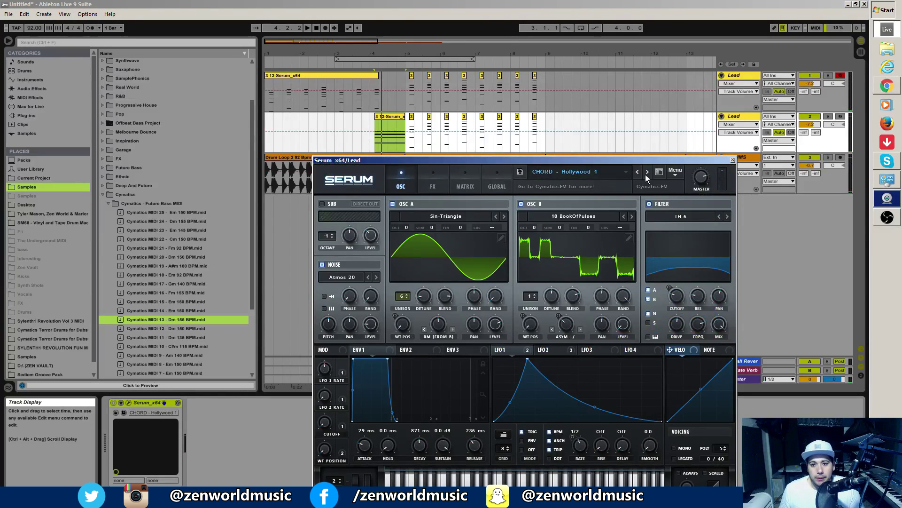
left_click(646, 173)
left_click(593, 172)
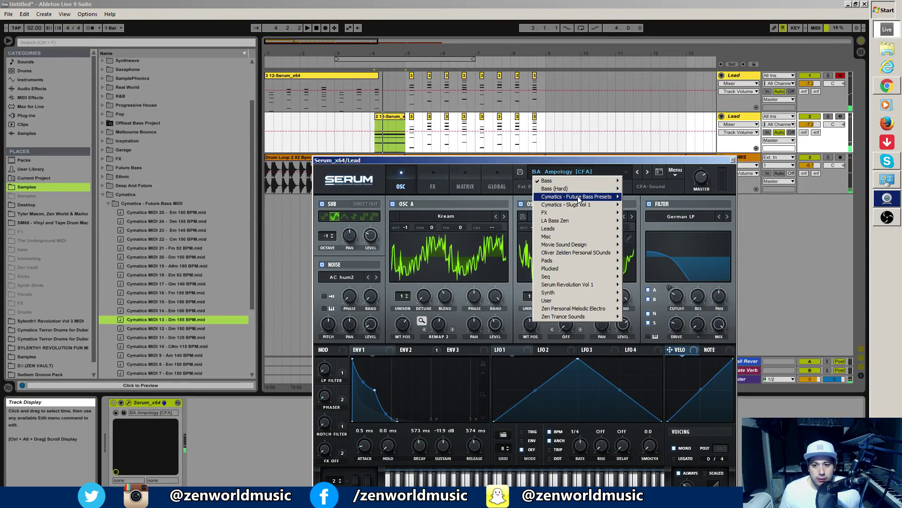
mouse_move(579, 197)
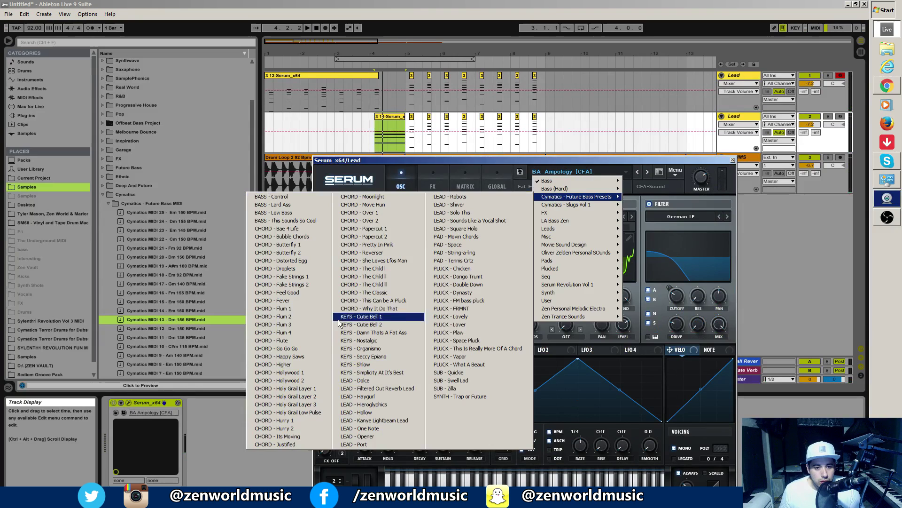
left_click(314, 380)
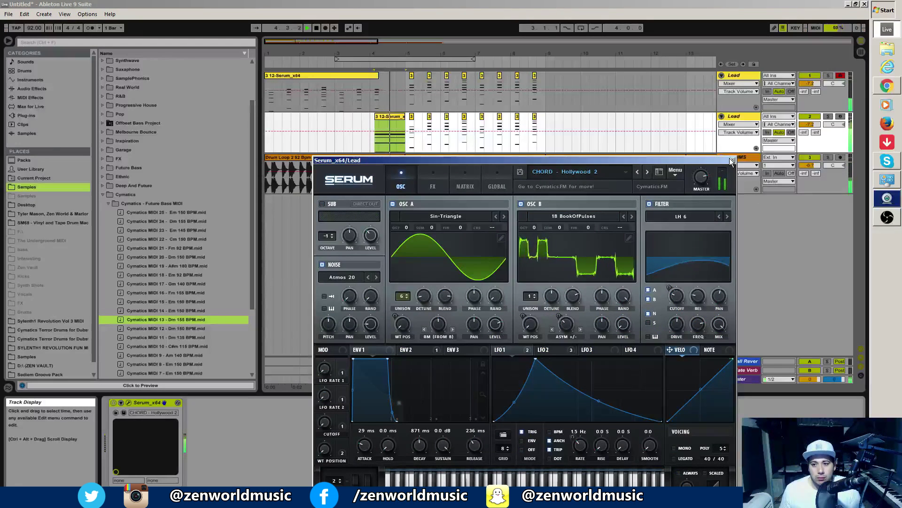
left_click(732, 160)
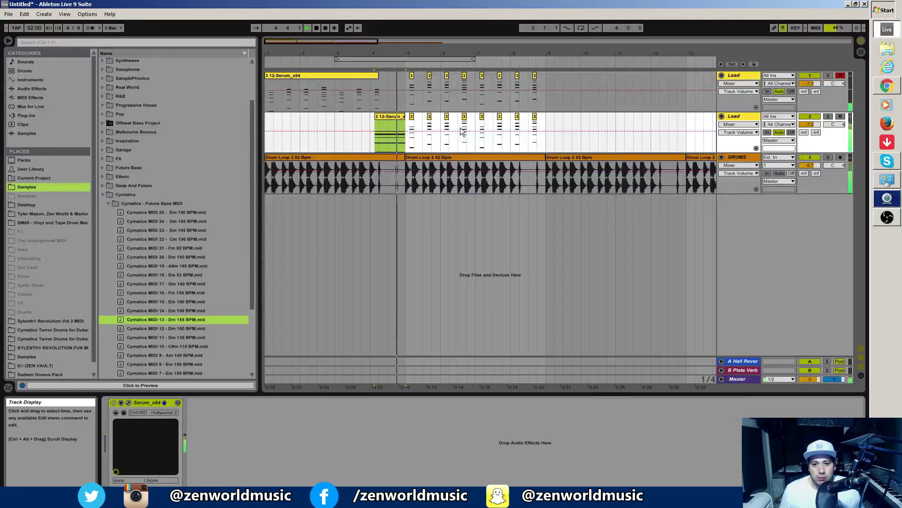
Play the arrangement from the start to check the sustained bar 4 chord against the chord clips and drums
left_click(369, 79)
left_click(412, 149)
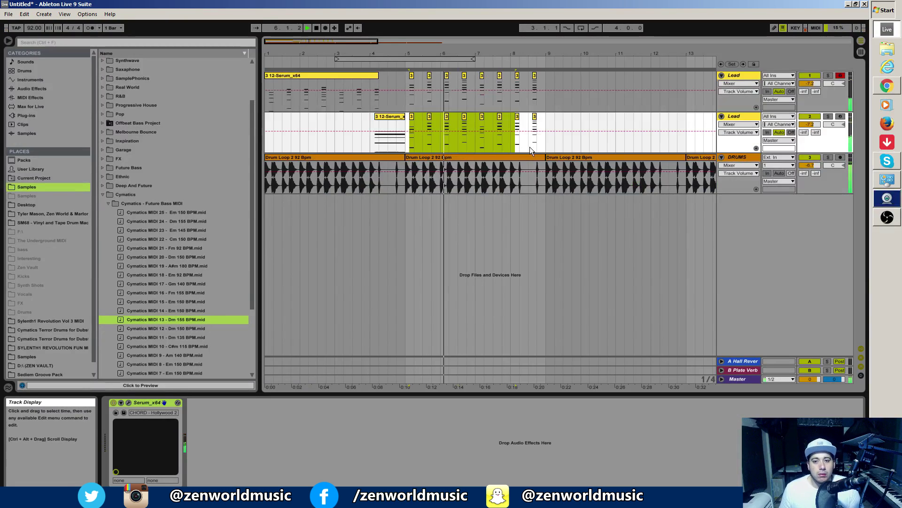
left_click_drag(329, 42, 314, 60)
left_click(397, 96)
left_click(397, 117)
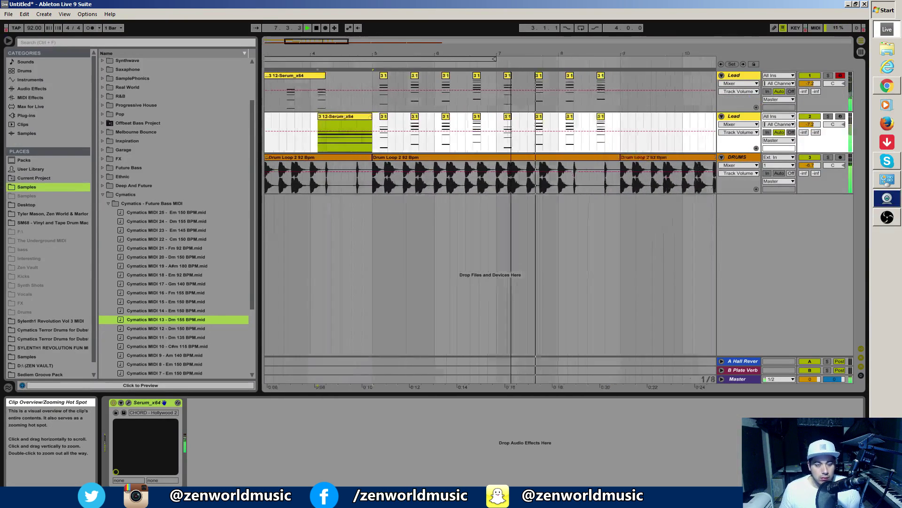
left_click(316, 28)
left_click(316, 27)
left_click(307, 29)
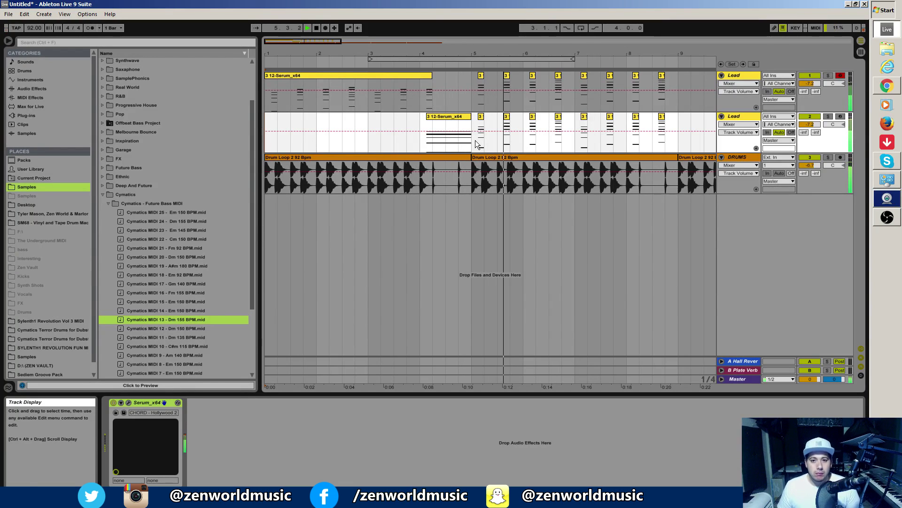
Delete the short chord clips from bar 5 onward on the second Lead track and duplicate its four-bar section with the sustained chord to bars 5–8
left_click_drag(472, 133, 665, 131)
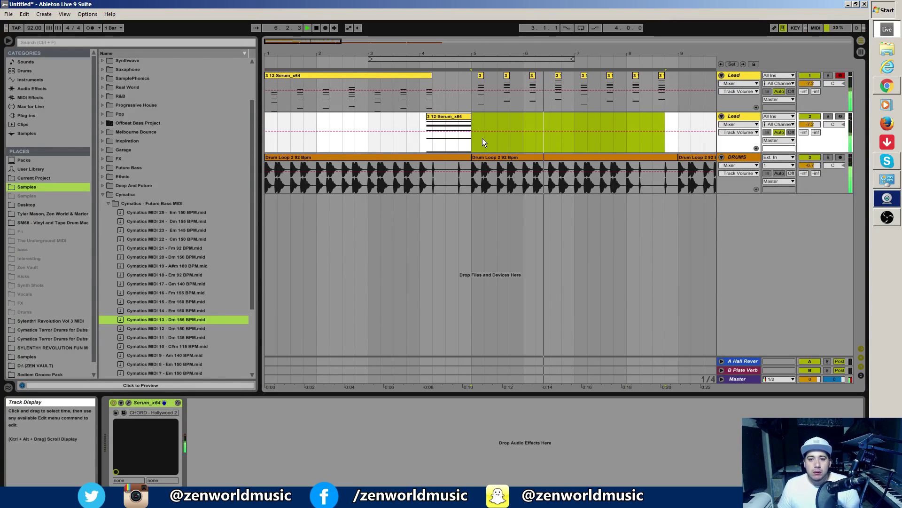
left_click(435, 142)
key("ctrl+d")
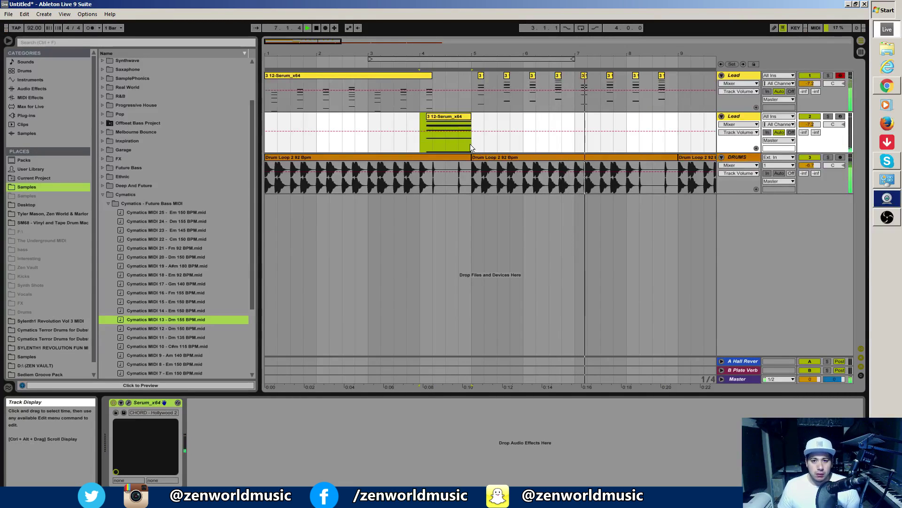
left_click_drag(470, 143, 233, 145)
key("ctrl+d")
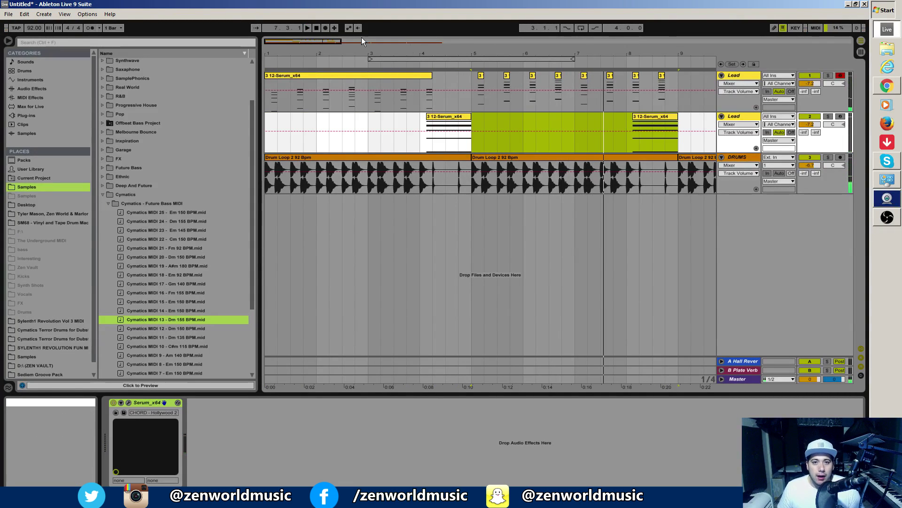
Browse the Cymatics Bonuses folder's Vox samples for vocal loops
left_click(108, 203)
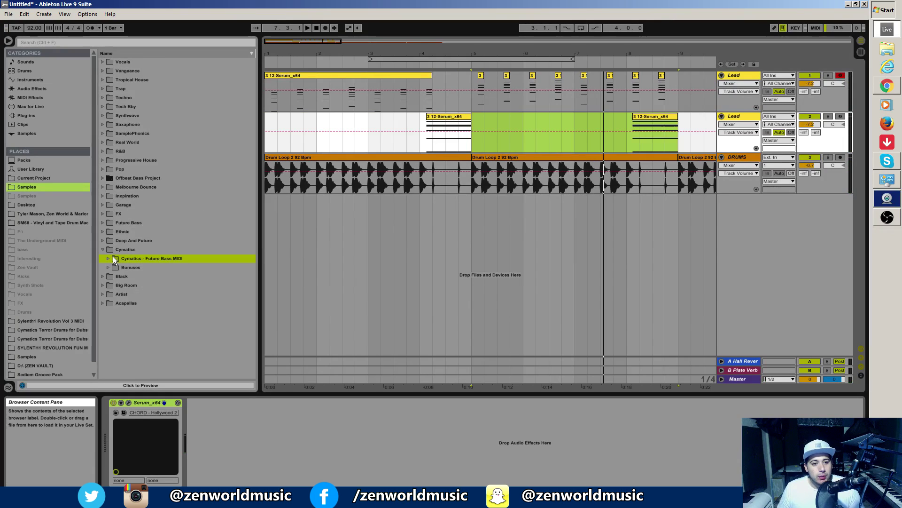
left_click(108, 267)
left_click(114, 277)
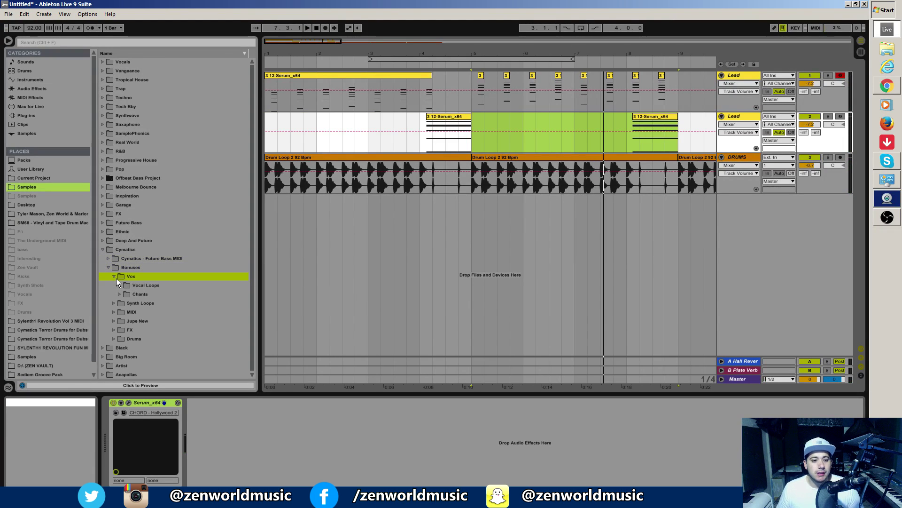
left_click(119, 285)
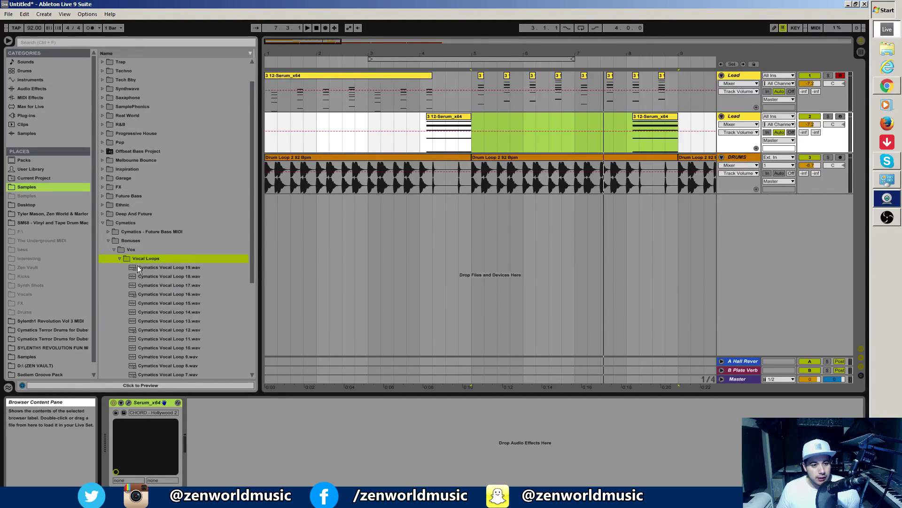
left_click(119, 258)
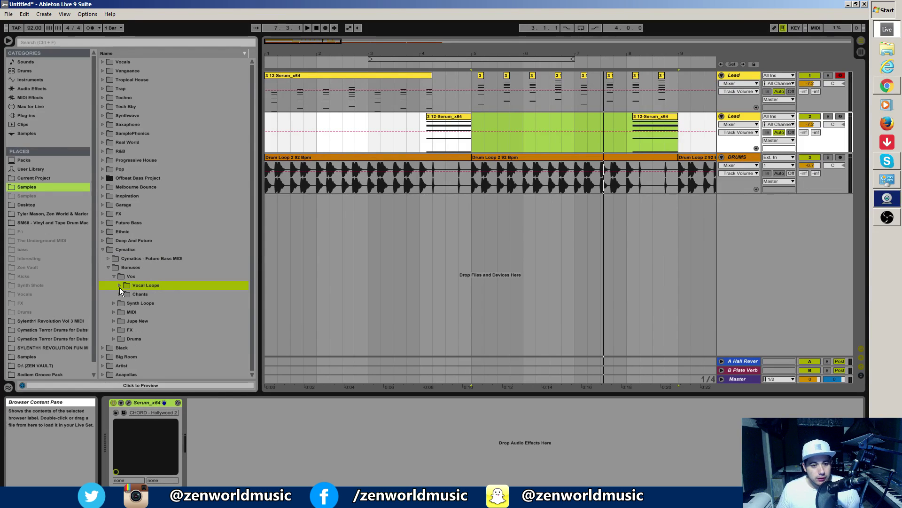
Insert an audio track below the second Lead track and name it VOCAL
key("minus")
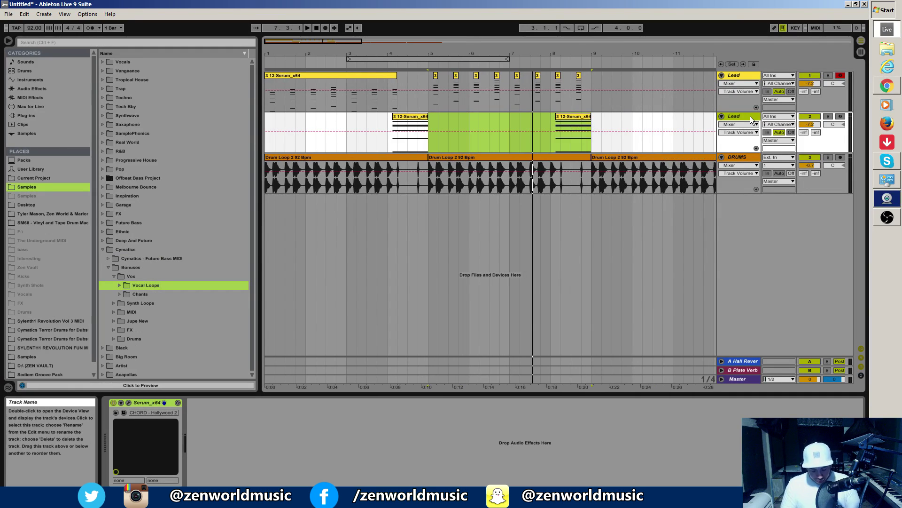
key("ctrl+t")
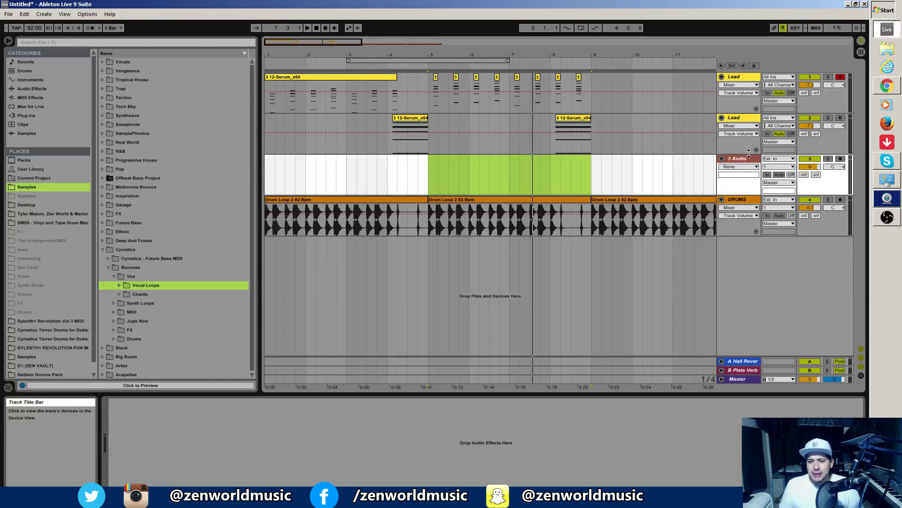
key("ctrl+r")
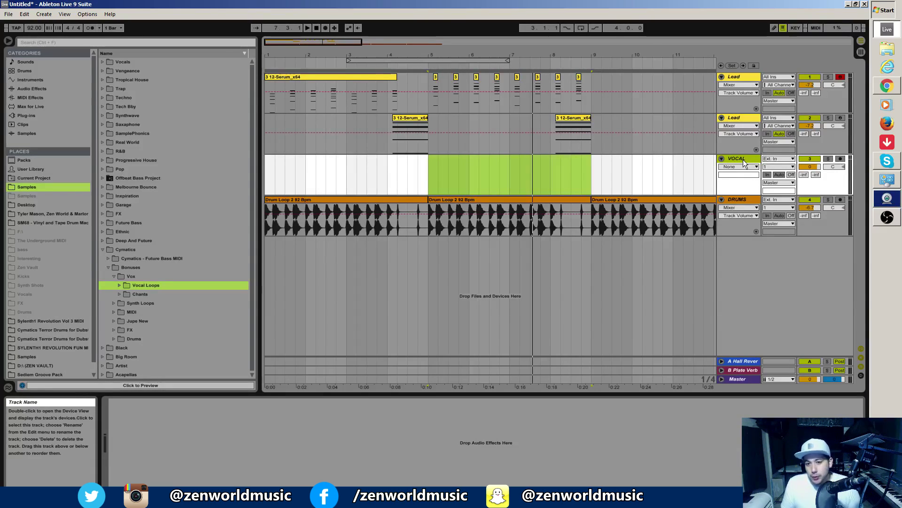
Audition the Cymatics vocal loops from 19 down to 15 and place Cymatics Vocal Loop 15 at bar 1 on the VOCAL track
left_click(120, 286)
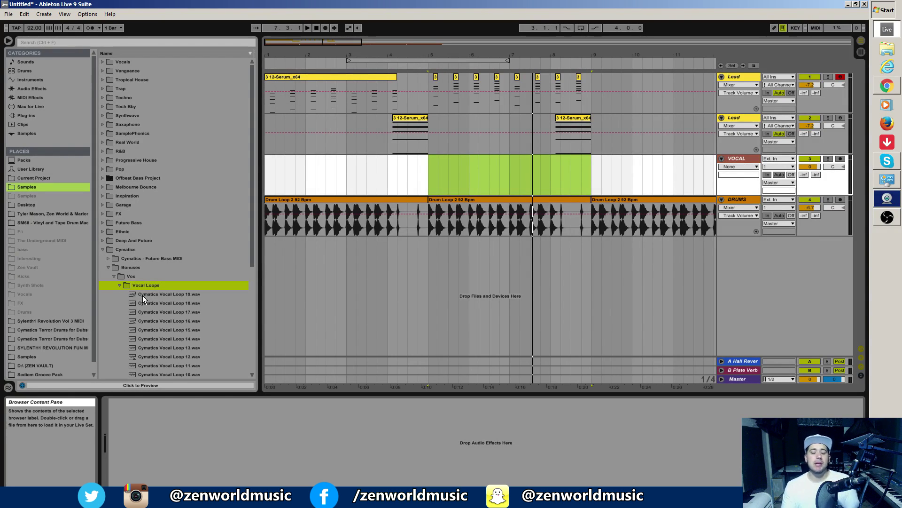
left_click(142, 296)
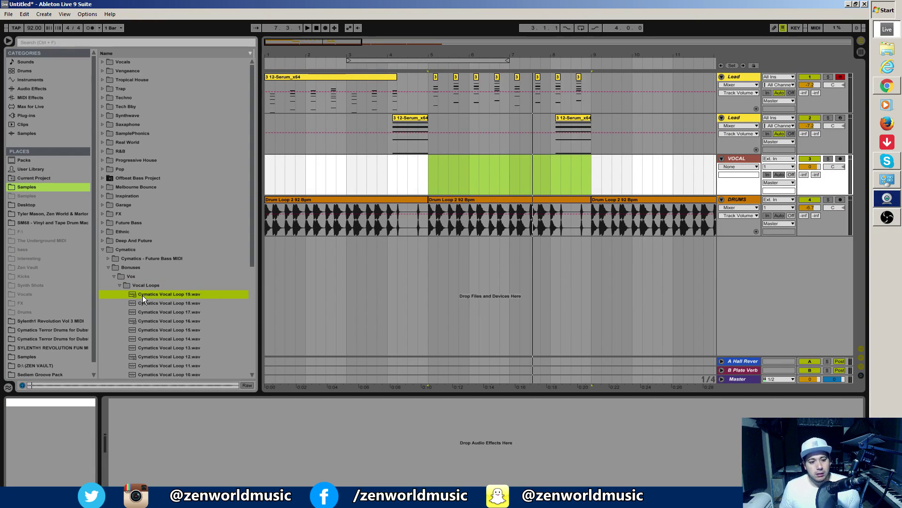
key("Down")
key("Down")
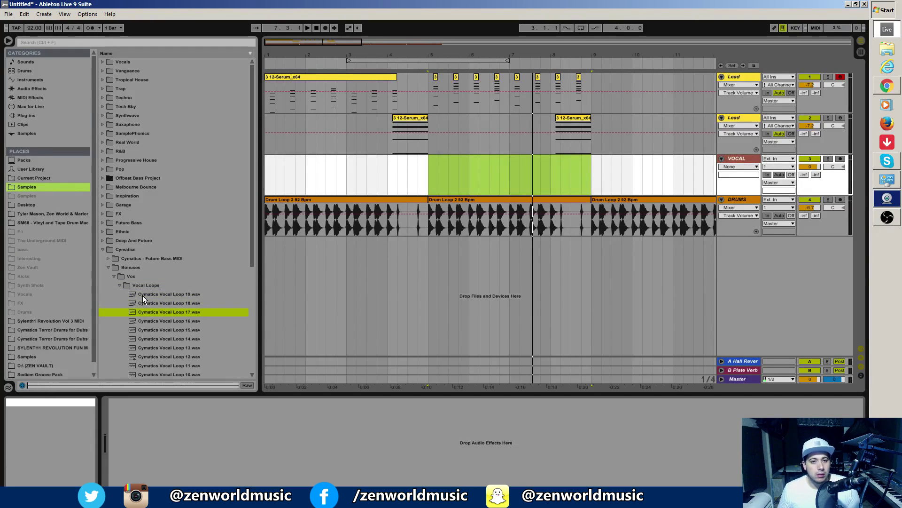
key("Down")
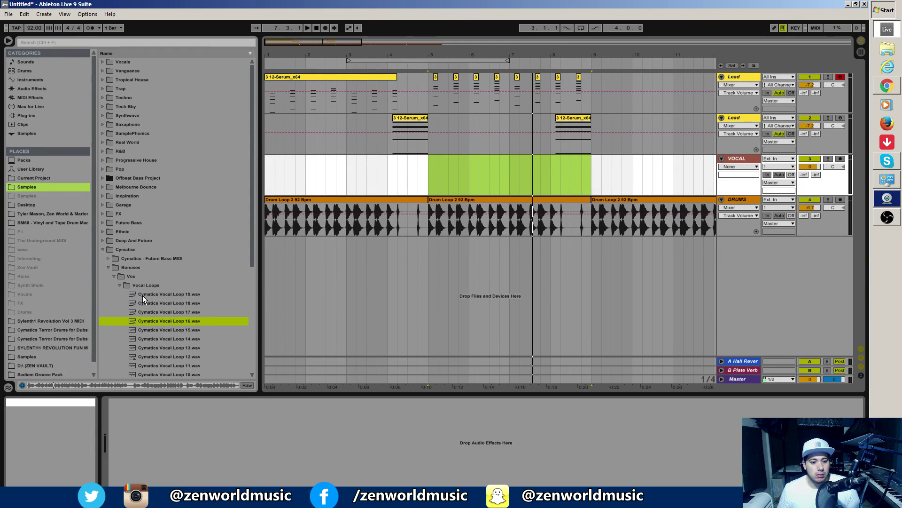
key("Down")
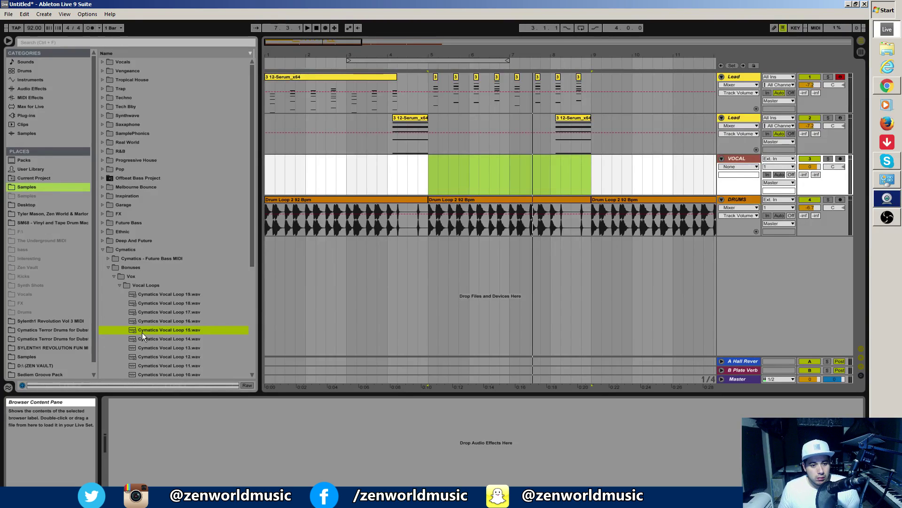
left_click_drag(142, 332, 269, 170)
Play the arrangement with the vocal loop and show the vocal clip's sample settings
key("space")
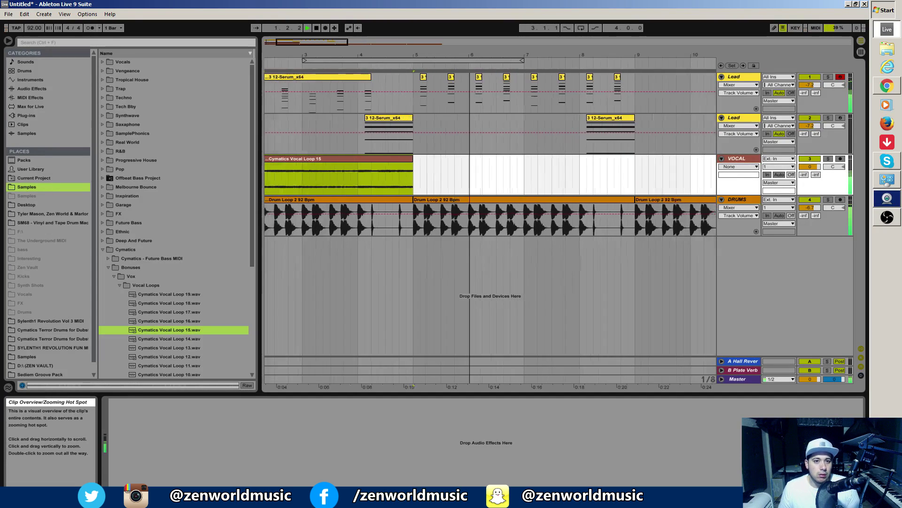
left_click_drag(317, 57, 329, 122)
double_click(322, 158)
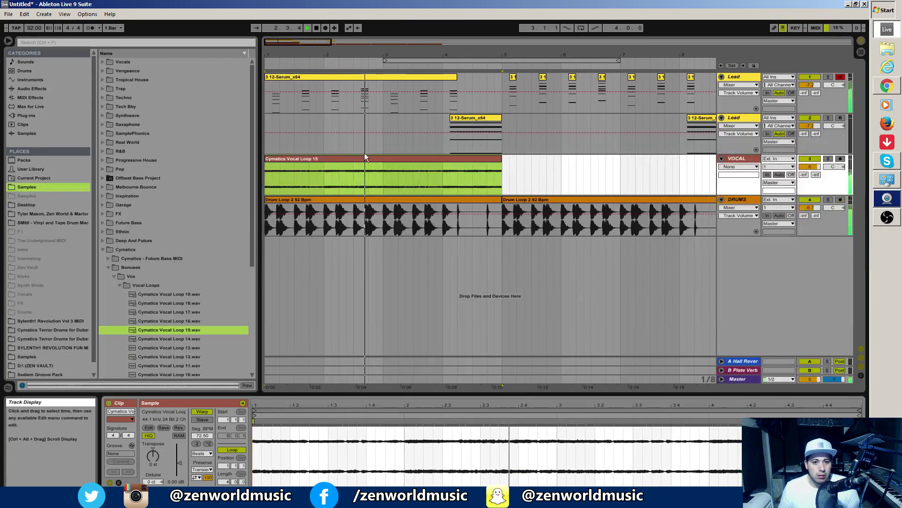
left_click(365, 153)
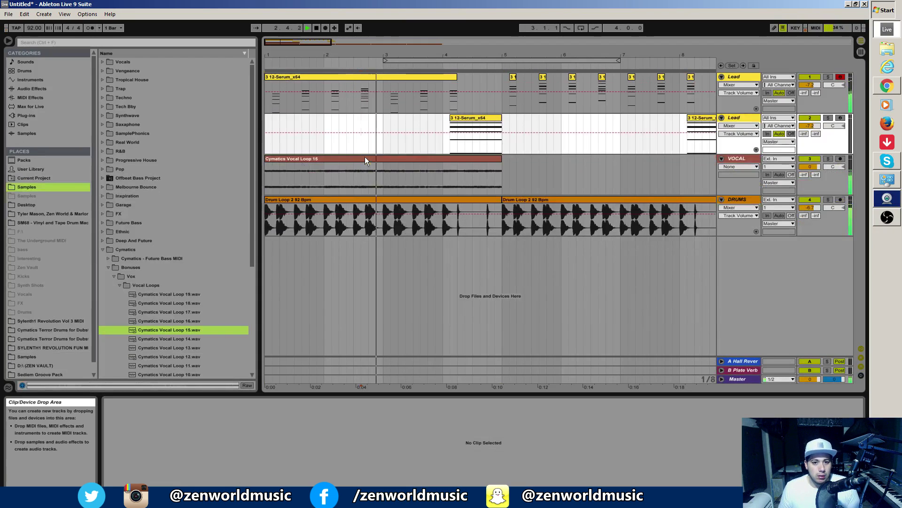
left_click(365, 158)
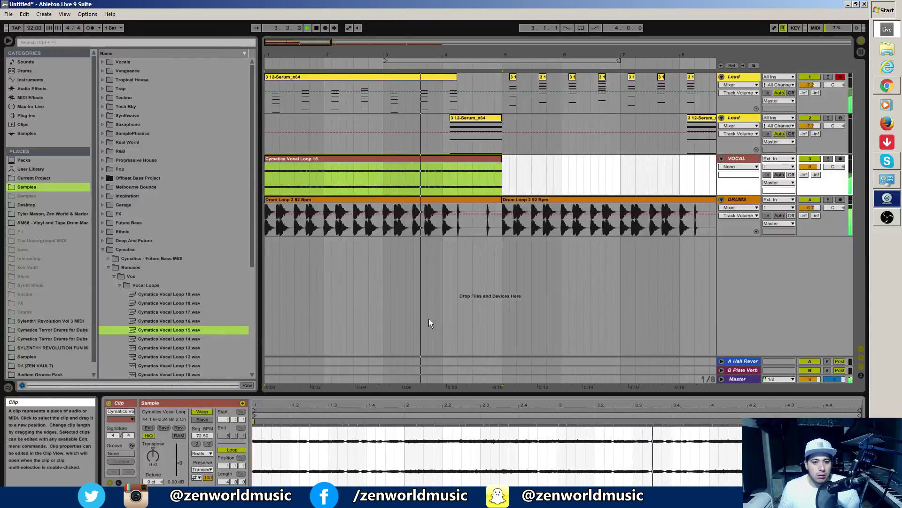
Try playing the vocal loop with Warp turned off, and turn Warp back on to compare
left_click(202, 411)
key("space")
key("space")
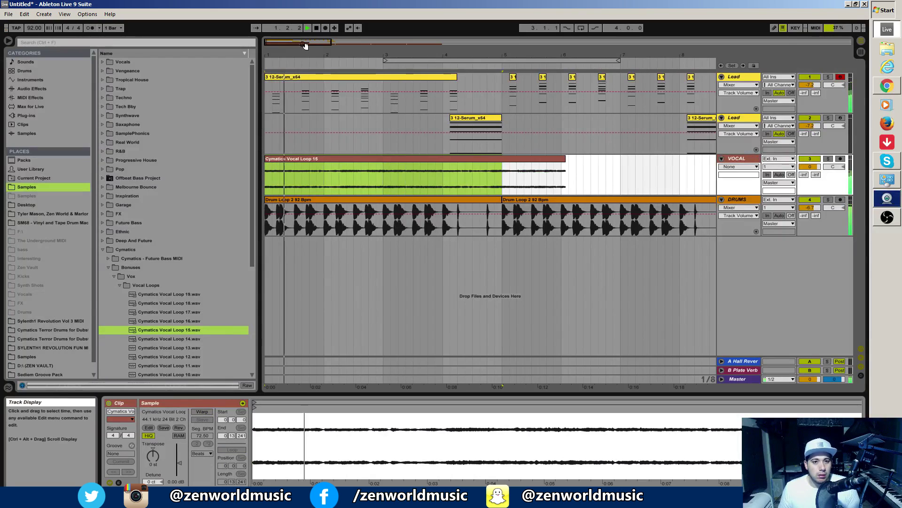
key("space")
left_click(202, 411)
key("space")
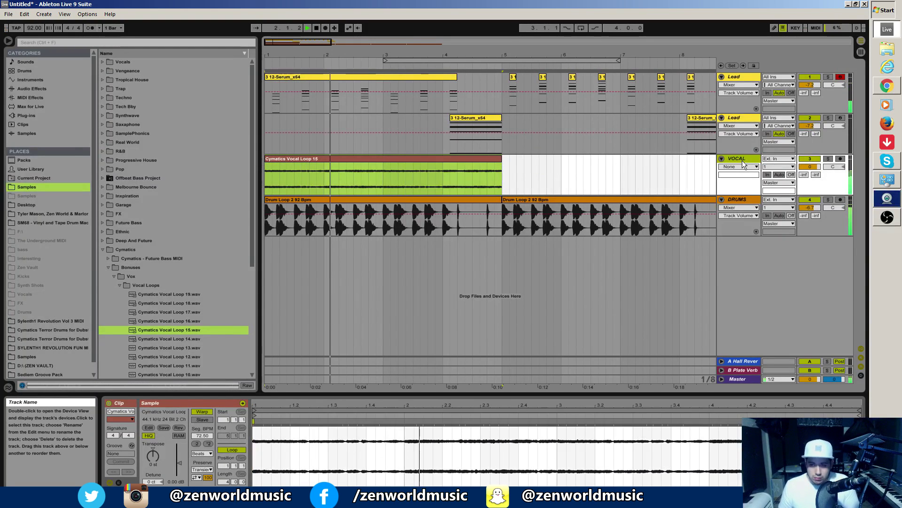
Insert a MIDI track below the VOCAL track and name it Sampler
key("ctrl+t")
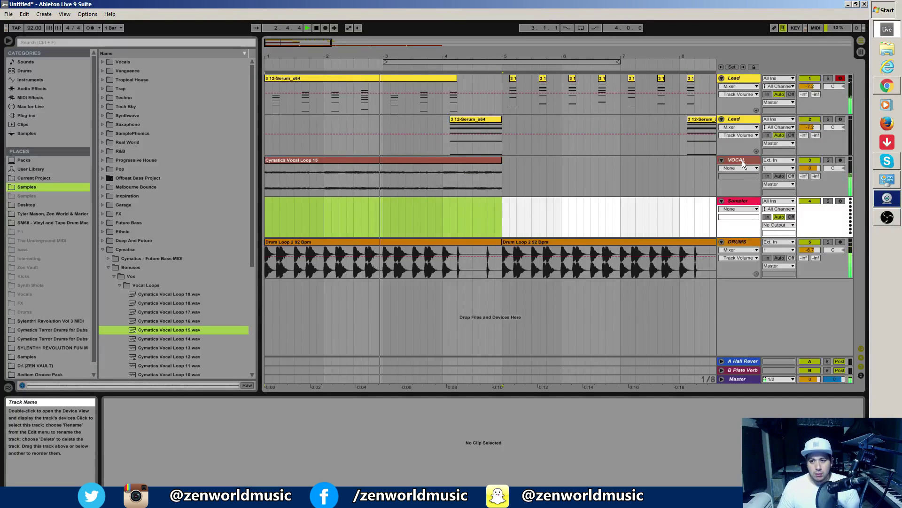
type("er")
left_click_drag(282, 42, 258, 141)
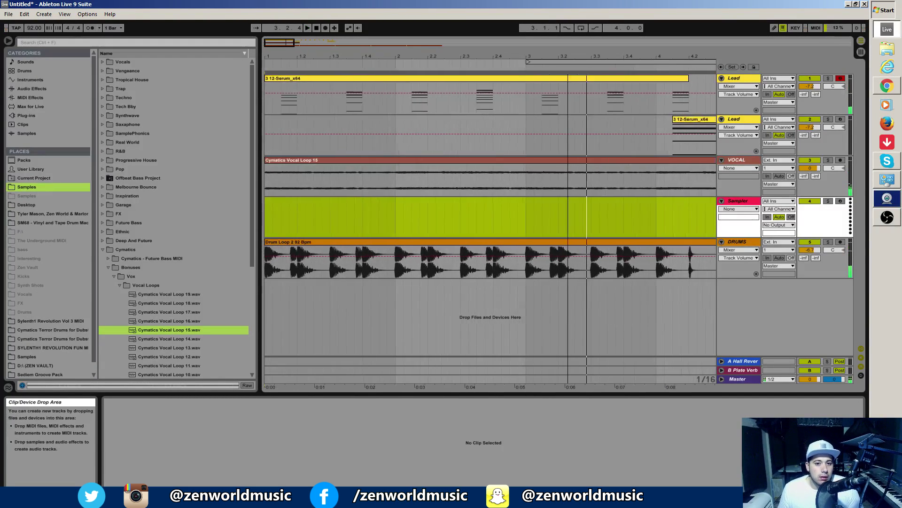
left_click(286, 158)
left_click_drag(273, 38, 284, 43)
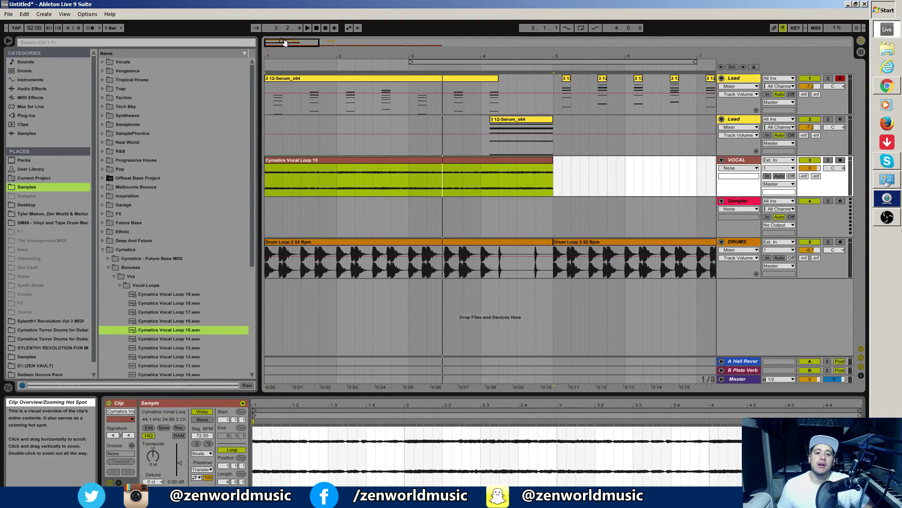
left_click_drag(273, 45, 274, 65)
Load the Sampler instrument onto the Sampler track
left_click(743, 160)
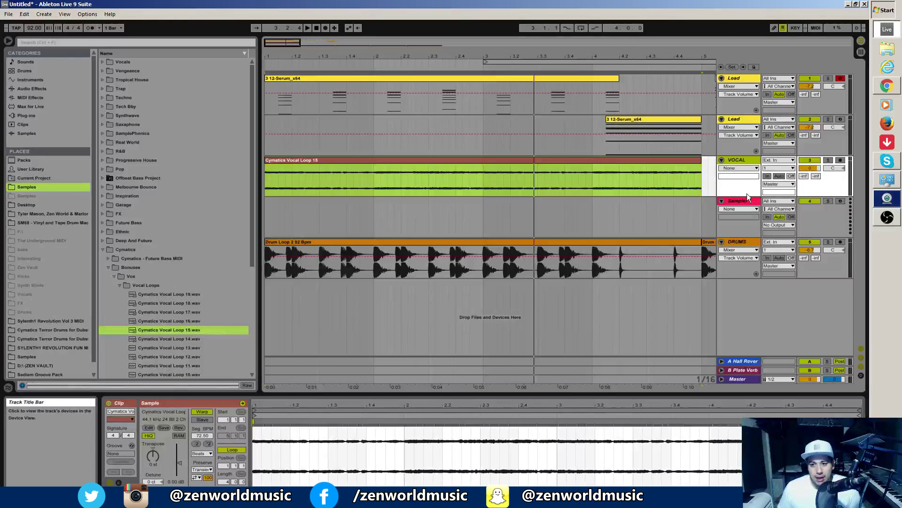
left_click(742, 201)
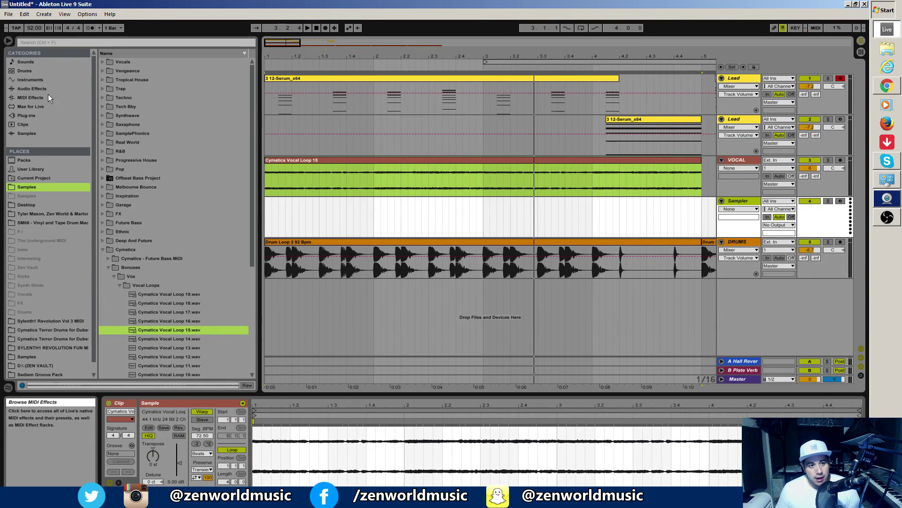
left_click(23, 89)
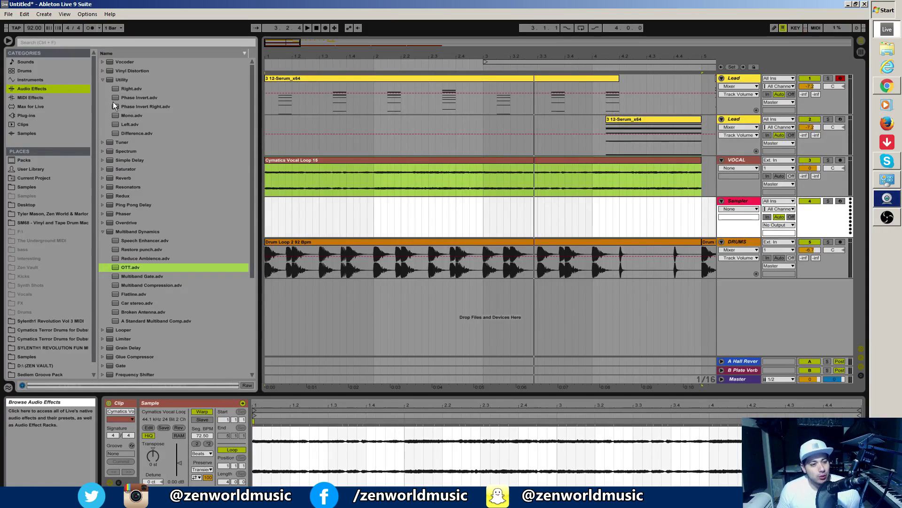
left_click(24, 79)
left_click_drag(110, 135, 743, 209)
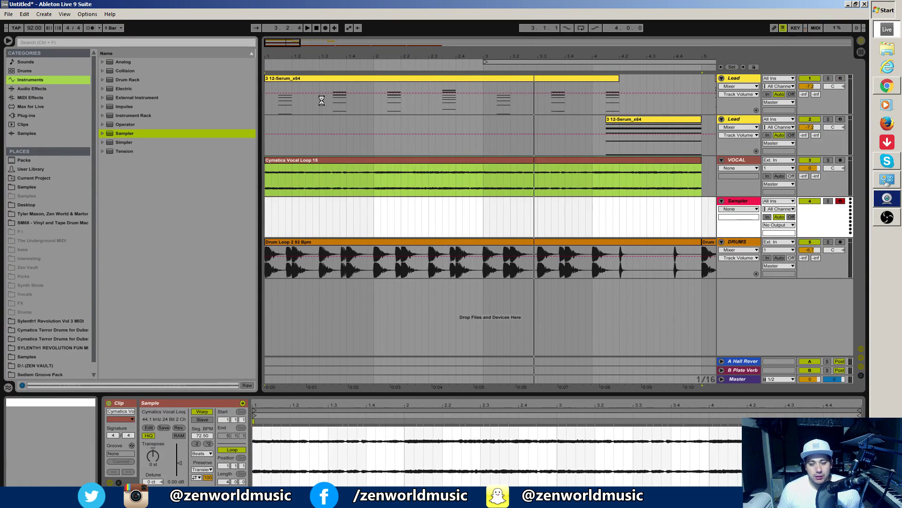
Solo the VOCAL track and play the vocal loop from bar 1
left_click_drag(287, 43, 277, 43)
left_click(269, 190)
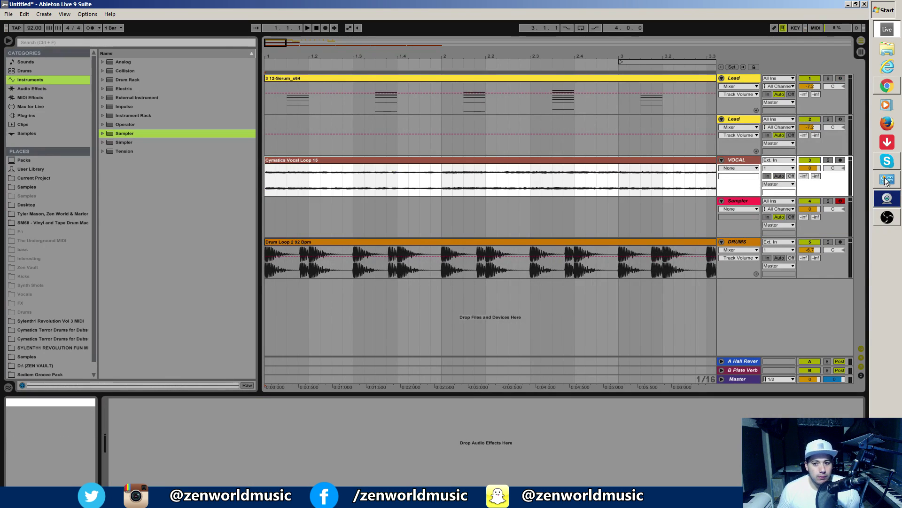
left_click(828, 160)
key("space")
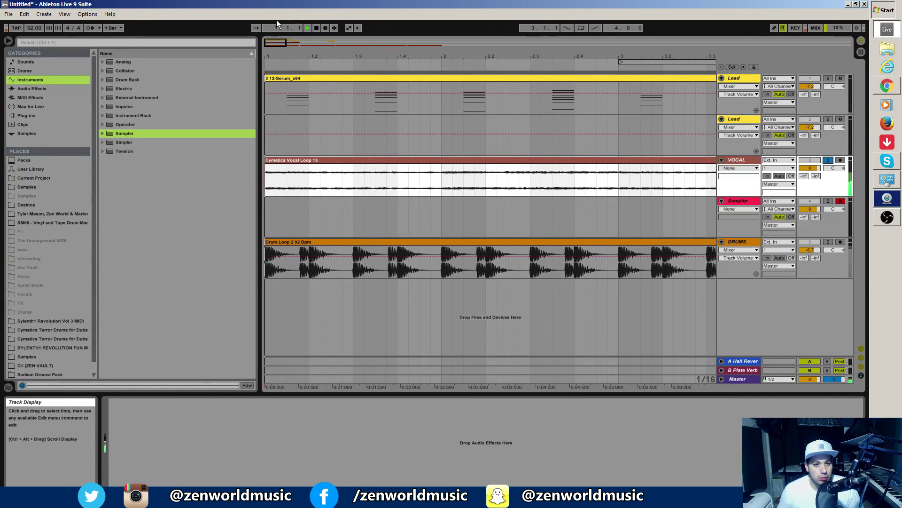
left_click_drag(277, 42, 268, 53)
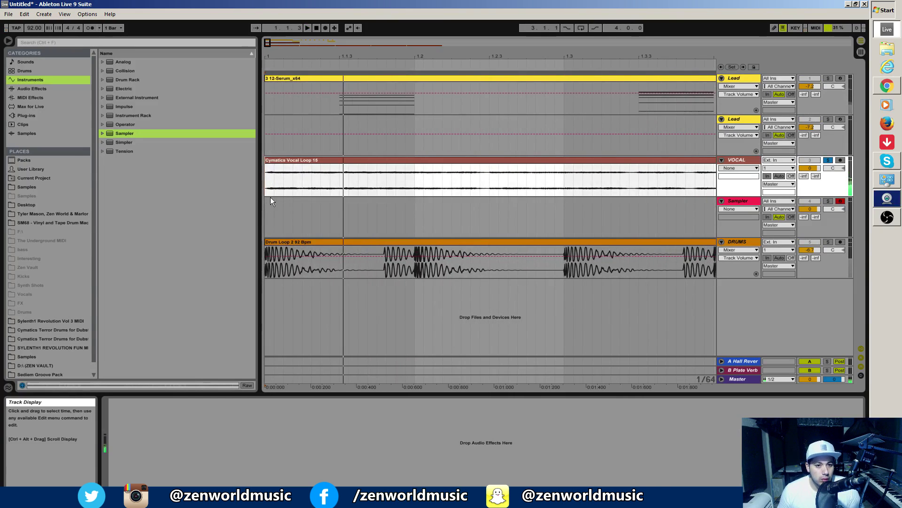
Split off the first 1/32 note of the vocal loop and load that slice into the Sampler track's Sampler
left_click_drag(267, 189, 283, 187)
key("space")
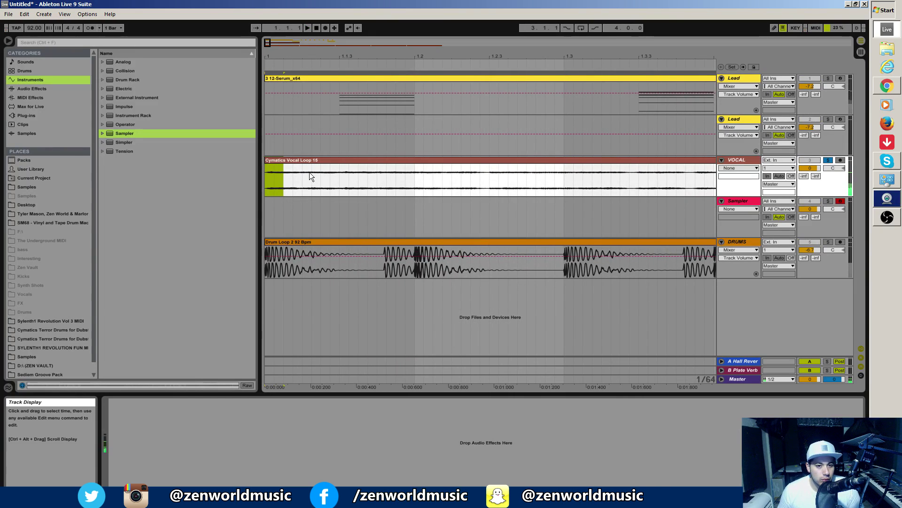
key("ctrl+e")
key("space")
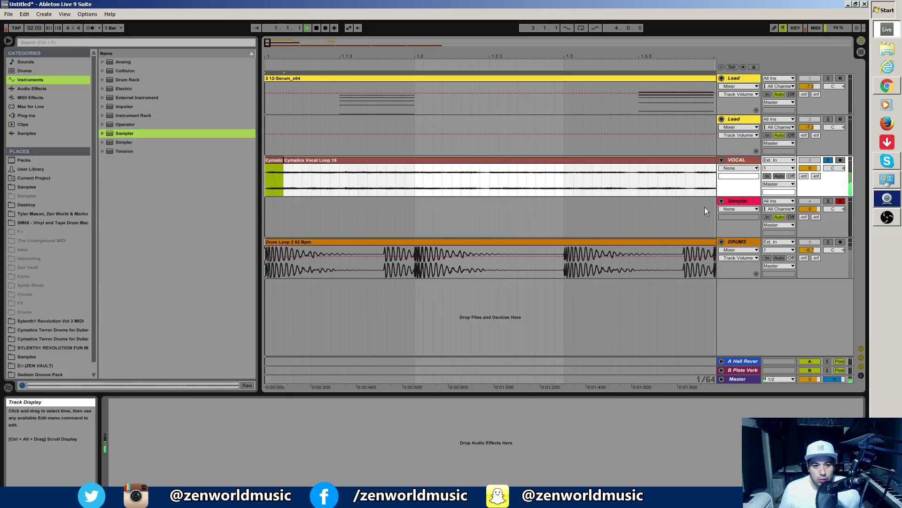
left_click(740, 201)
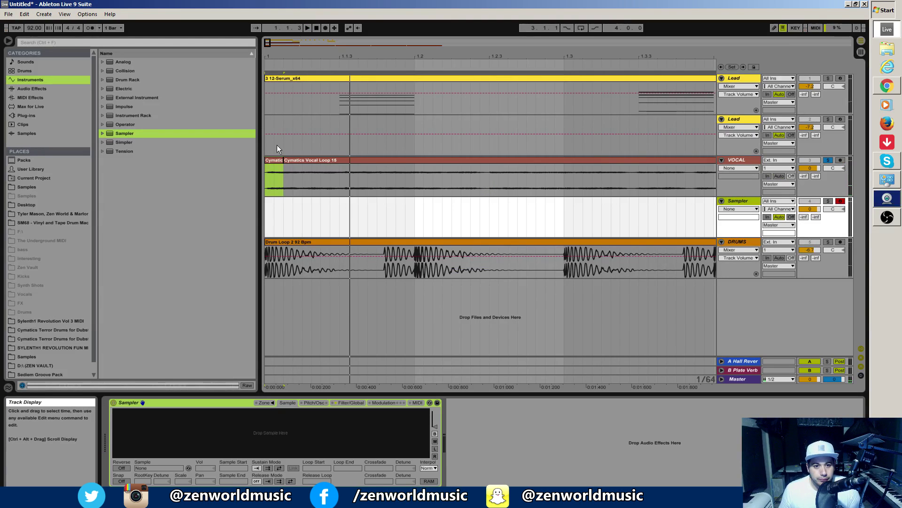
left_click_drag(275, 160, 179, 437)
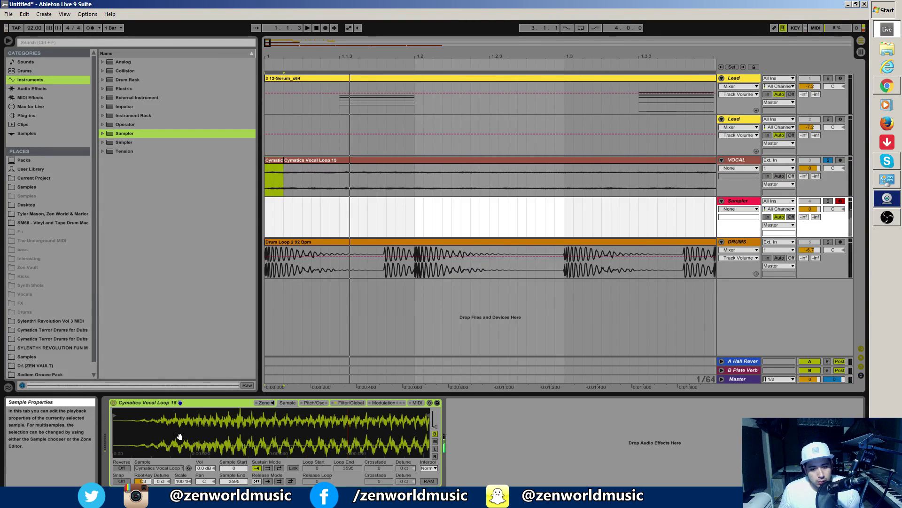
Solo the Sampler track and audition the loaded vocal slice
left_click(829, 201)
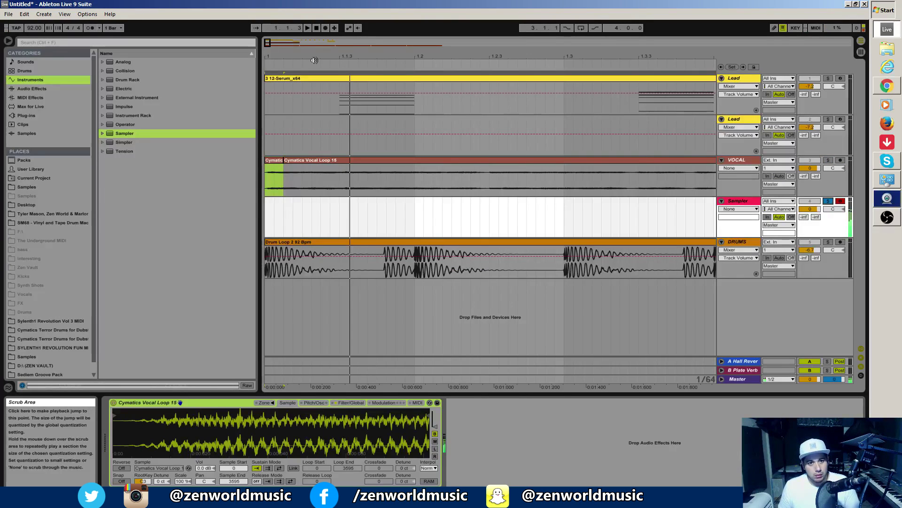
key("minus")
key("minus")
key("minus")
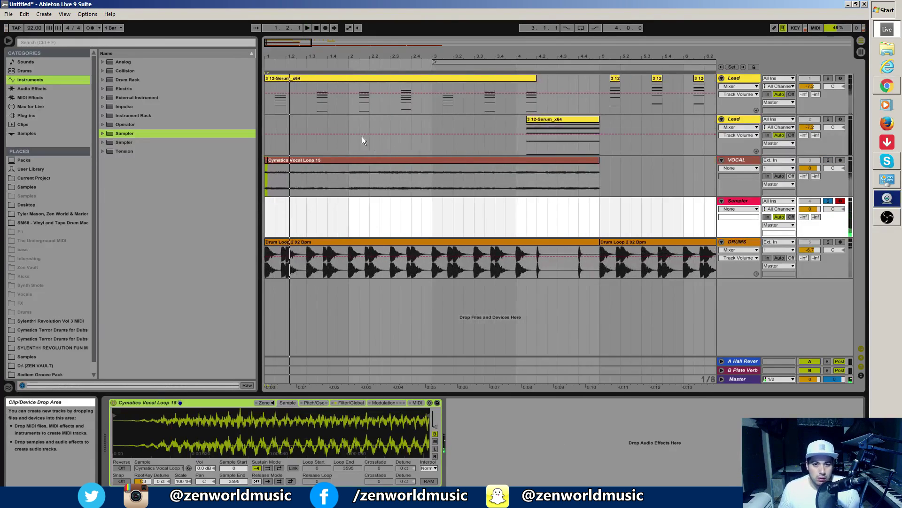
Delete the rest of the vocal loop after the split slice, and undo the deletion
left_click(396, 160)
key("Delete")
left_click_drag(306, 167, 260, 166)
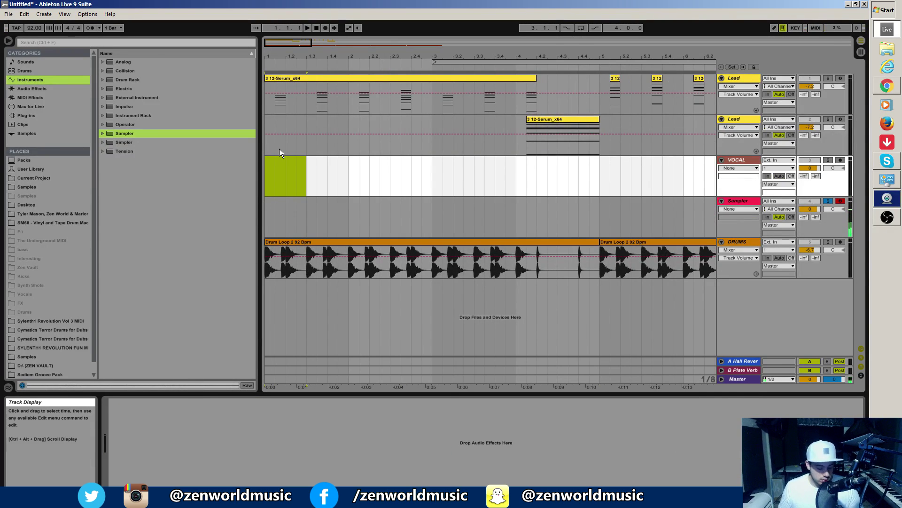
mouse_move(283, 44)
left_mouse_down()
mouse_move(283, 69)
mouse_move(283, 40)
left_mouse_up()
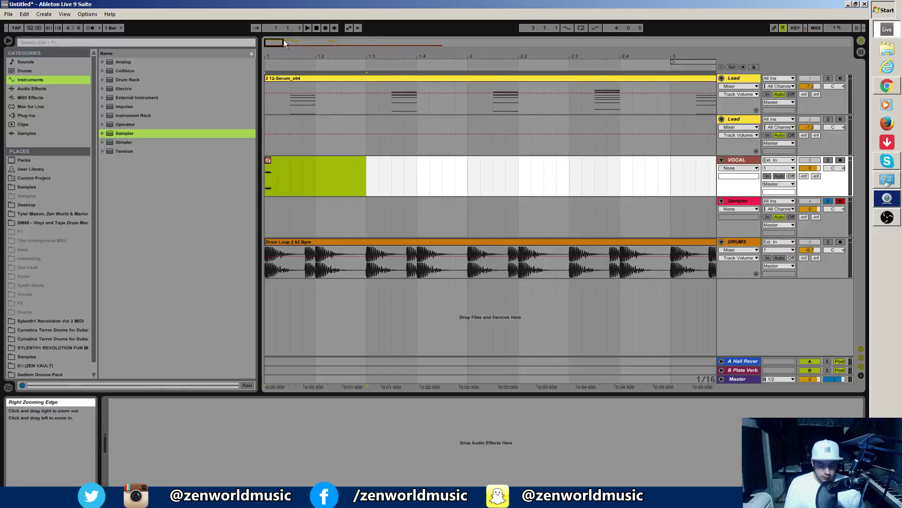
key("ctrl+z")
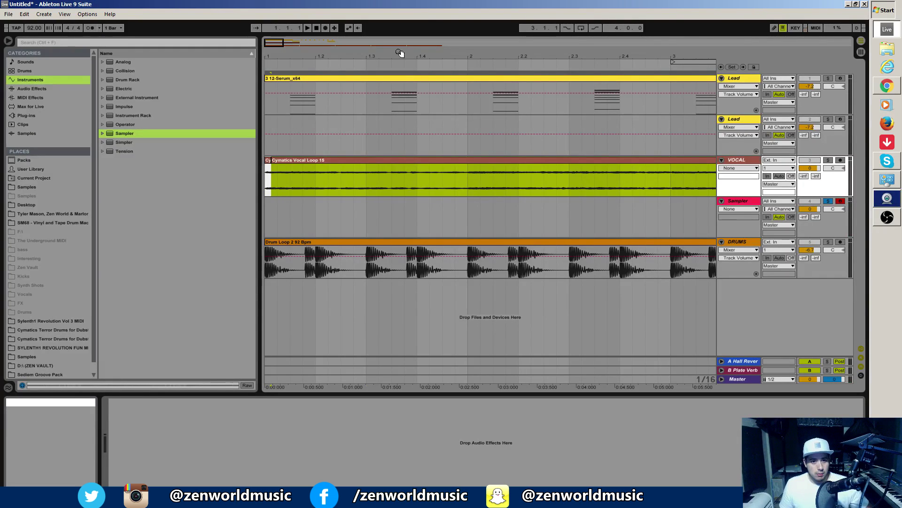
Listen to the vocal loop with the VOCAL track soloed and examine its enlarged waveform around bar 3
key("space")
key("b")
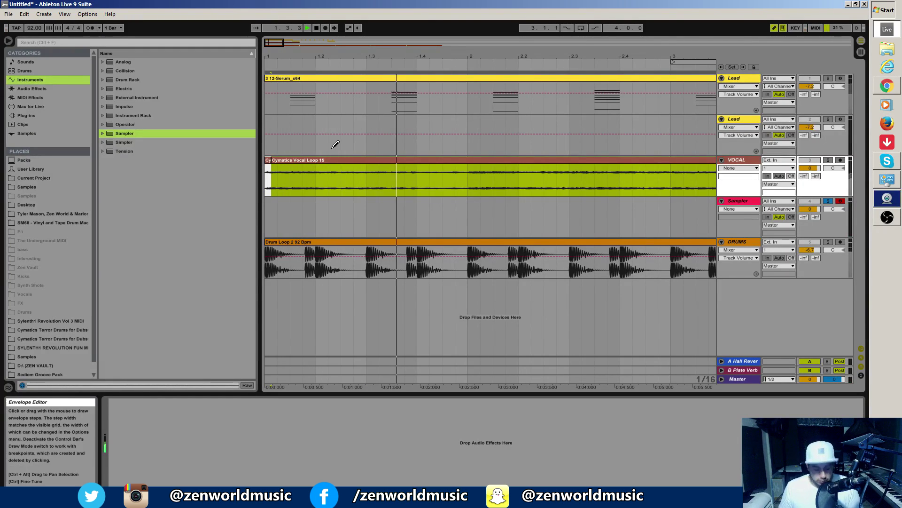
key("space")
left_click_drag(301, 43, 301, 33)
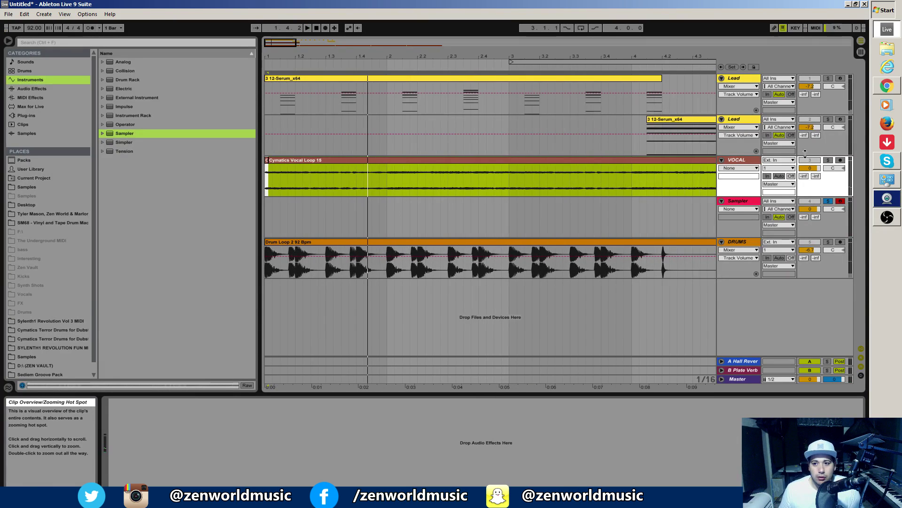
left_click(738, 201)
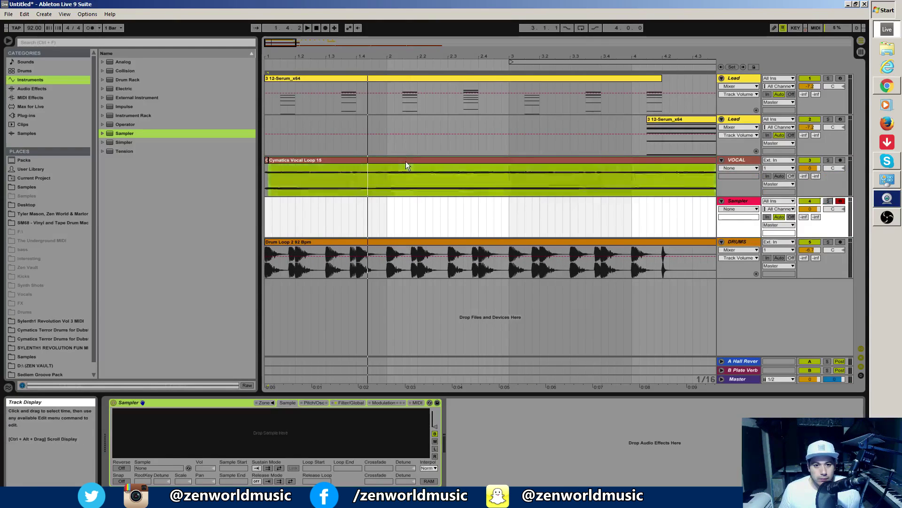
left_click(405, 161)
key("space")
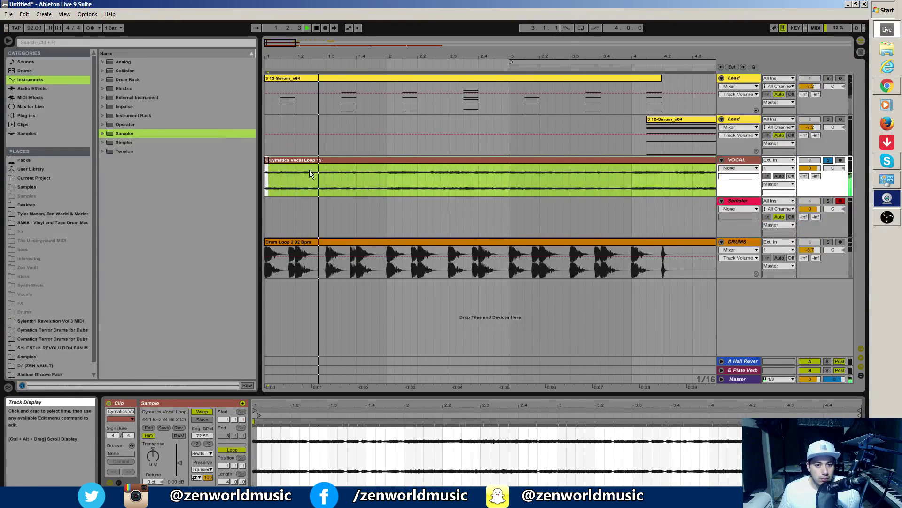
left_click_drag(367, 394, 367, 263)
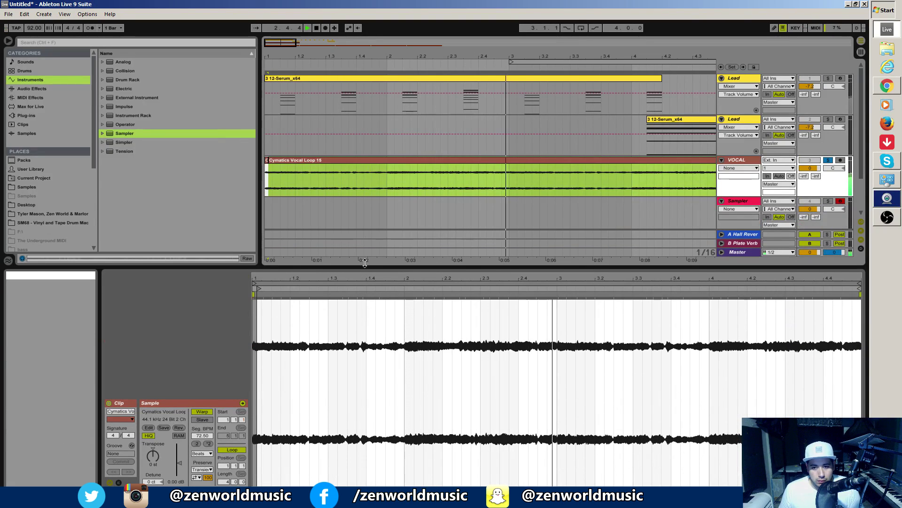
left_click(557, 332)
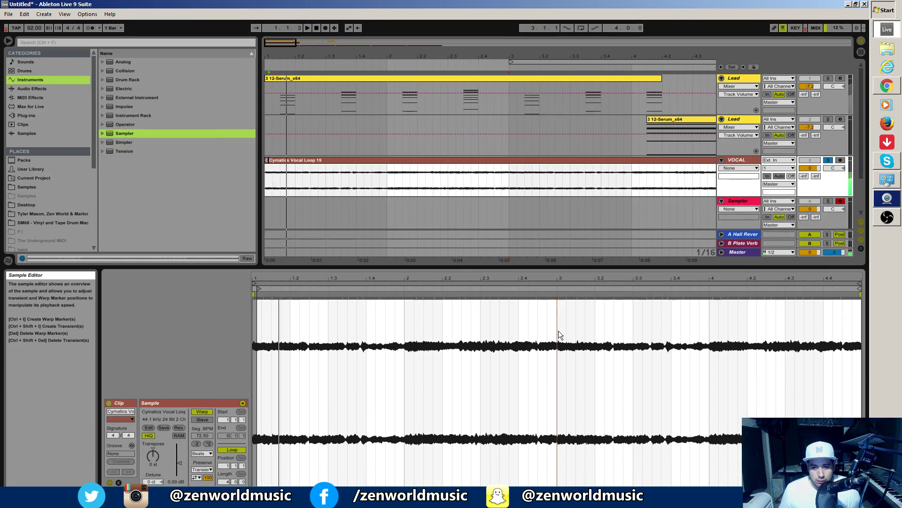
left_click_drag(558, 331, 572, 333)
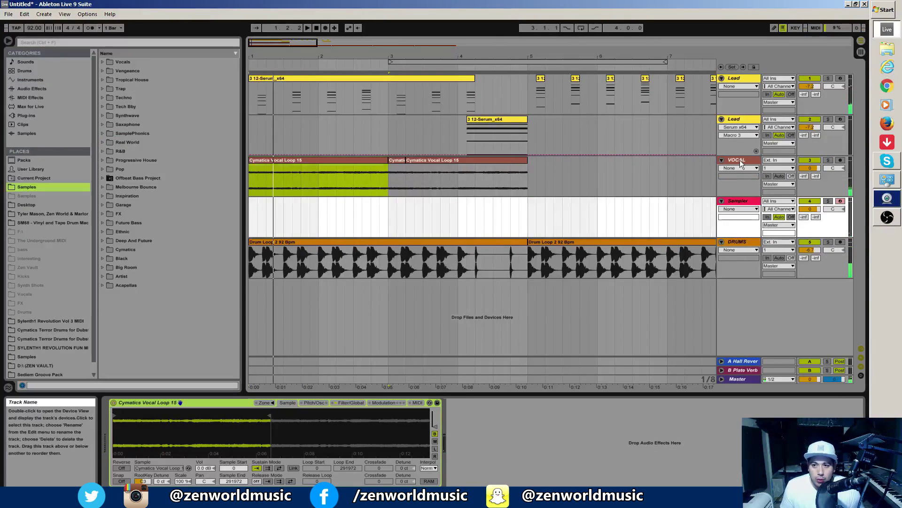
Search the audio effects for "tuner" and add the Tuner to the VOCAL track
left_click(740, 163)
left_click(32, 88)
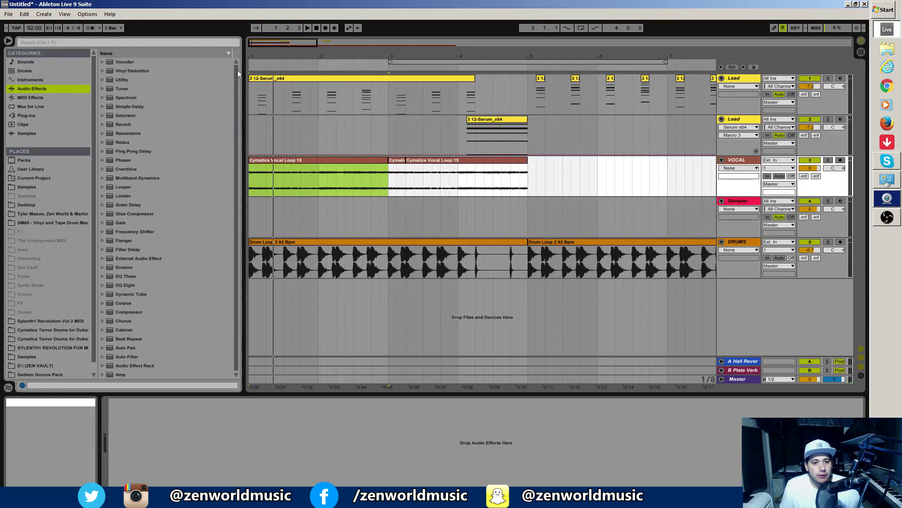
key("ctrl+f")
type("tuner")
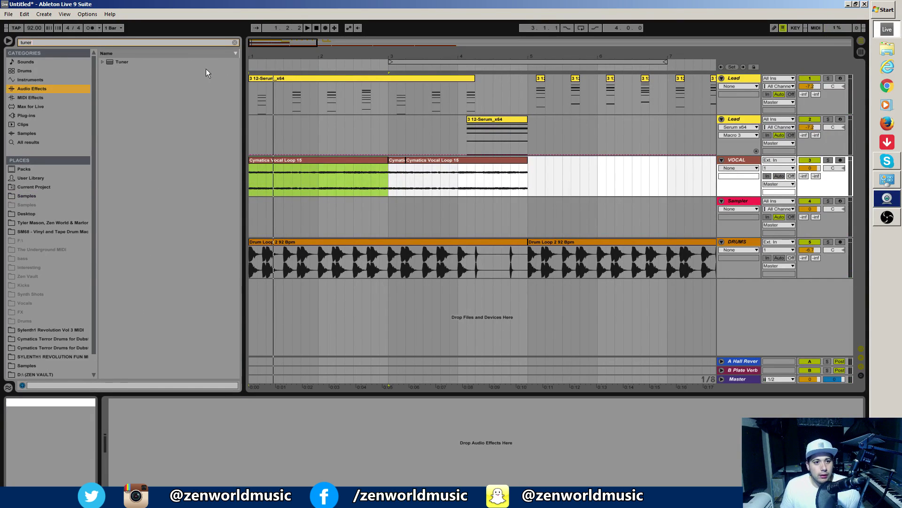
left_click_drag(114, 63, 750, 162)
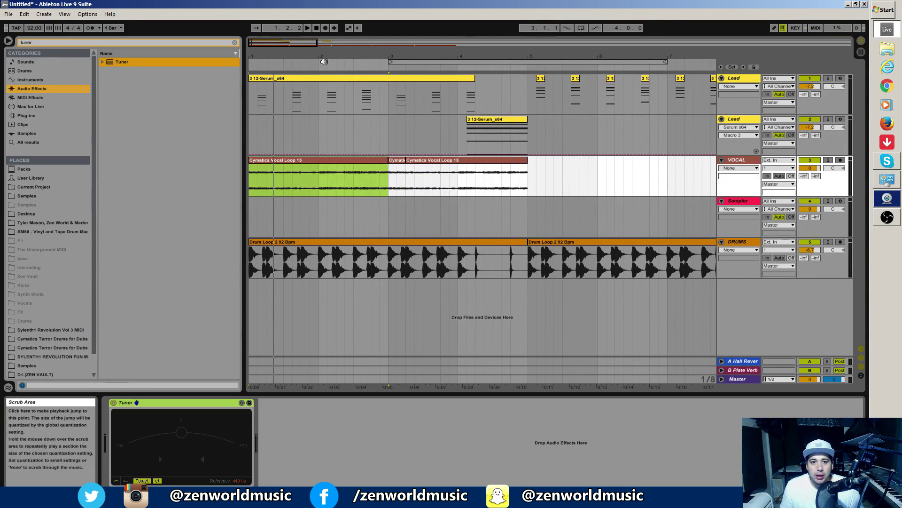
Open the first Lead chord clip in an enlarged note editor and inspect the lowest notes of its opening chord
left_click_drag(324, 56, 335, 151)
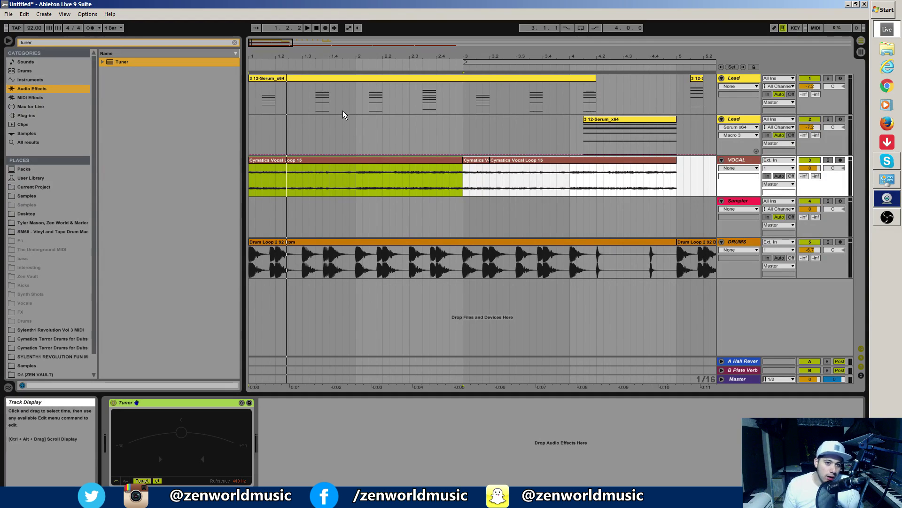
left_click(332, 81)
double_click(332, 80)
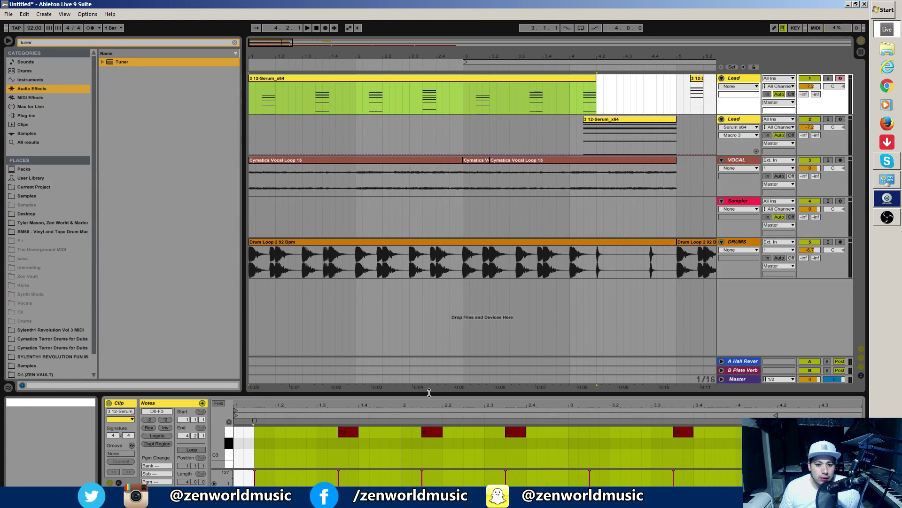
left_click_drag(429, 394, 503, 115)
left_click(284, 388)
scroll(285, 397, "down", 3)
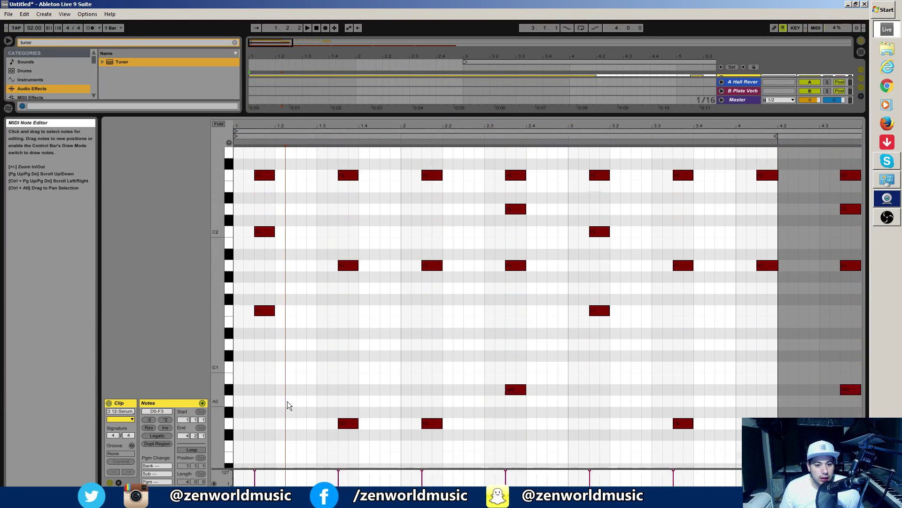
scroll(338, 370, "down", 3)
left_click(269, 409)
scroll(300, 423, "up", 2)
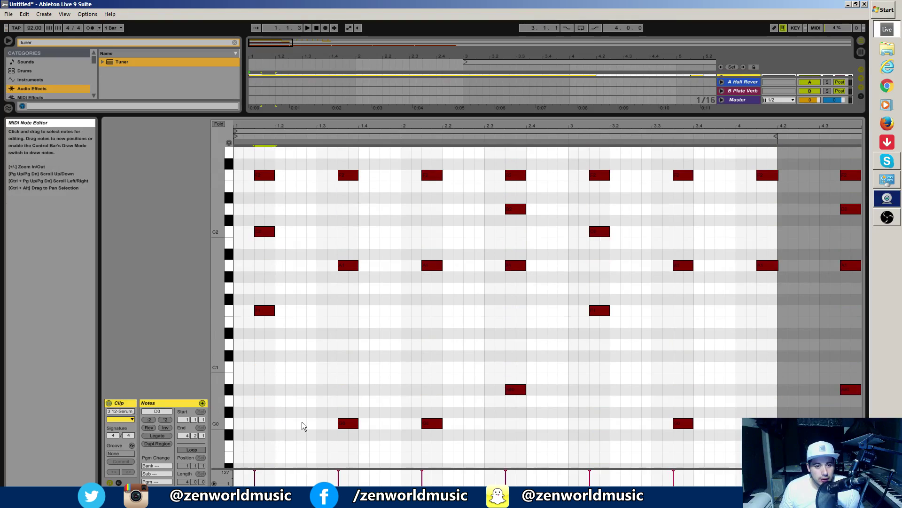
Audition the opening chord's other notes, undo the accidental move of C2, and compare the chords across the clip
left_click(277, 309)
left_click_drag(271, 229, 271, 221)
left_click(269, 177)
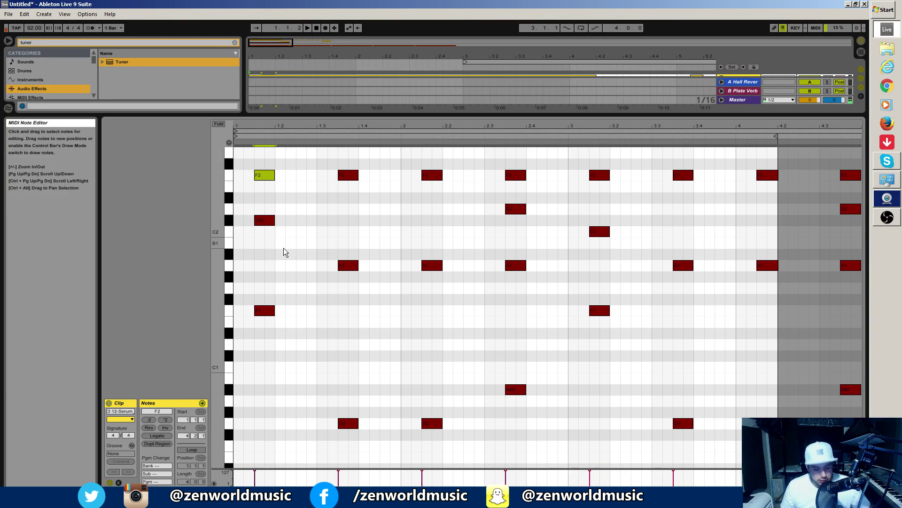
key("ctrl+z")
scroll(352, 336, "down", 2)
scroll(364, 344, "up", 4)
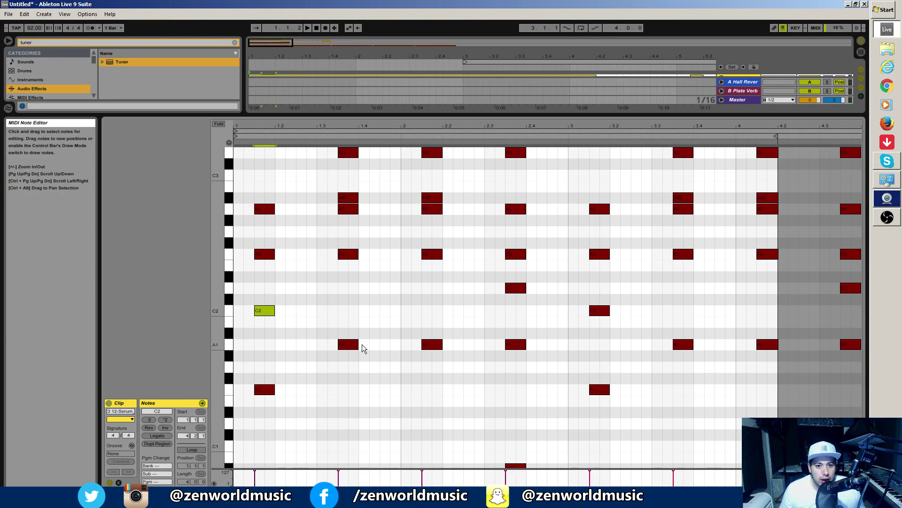
scroll(357, 228, "up", 1)
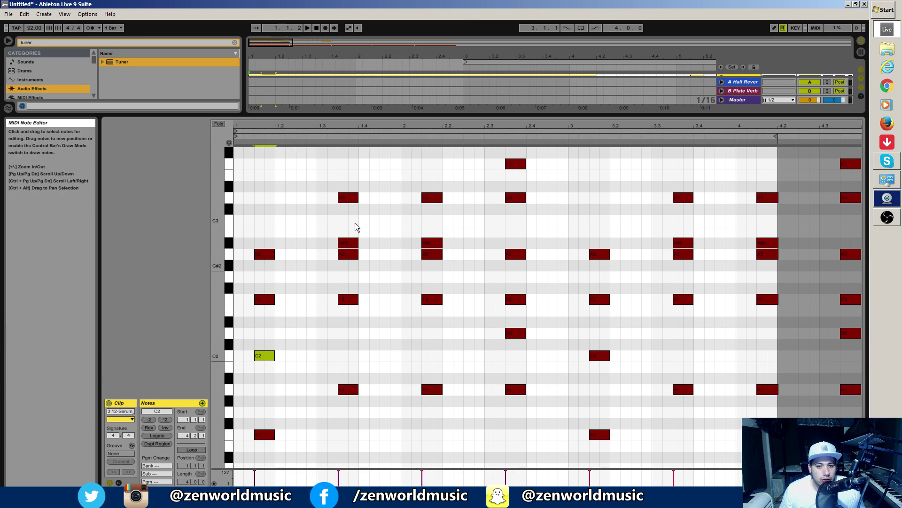
scroll(433, 235, "down", 3)
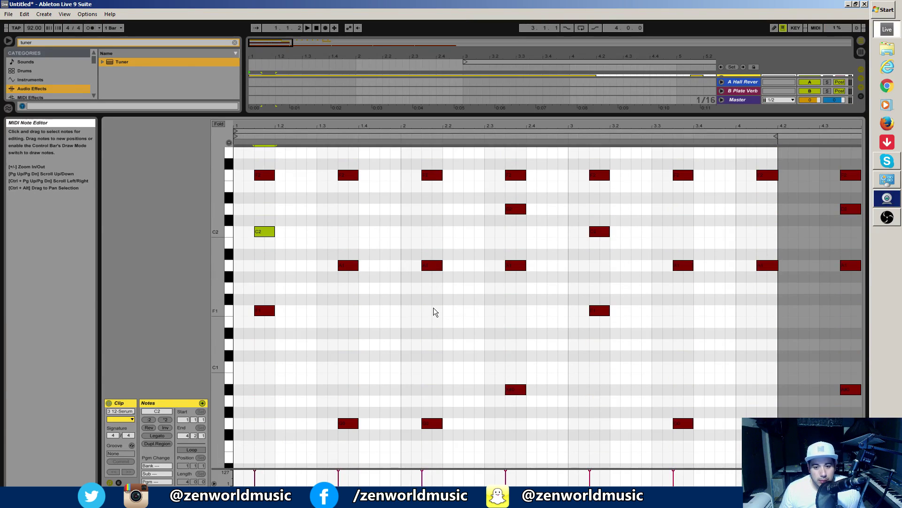
scroll(513, 383, "up", 2)
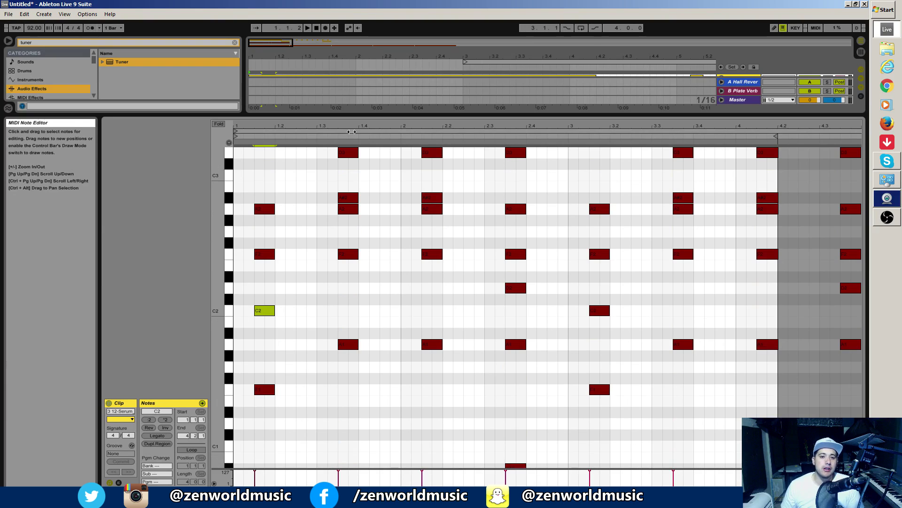
scroll(376, 276, "down", 4)
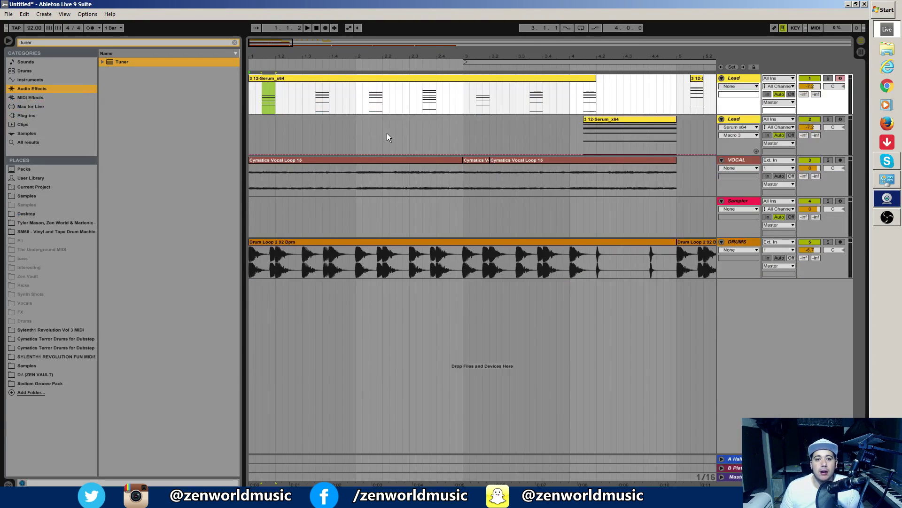
Solo the VOCAL track and show its Tuner
left_click_drag(284, 44, 351, 43)
left_click(314, 79)
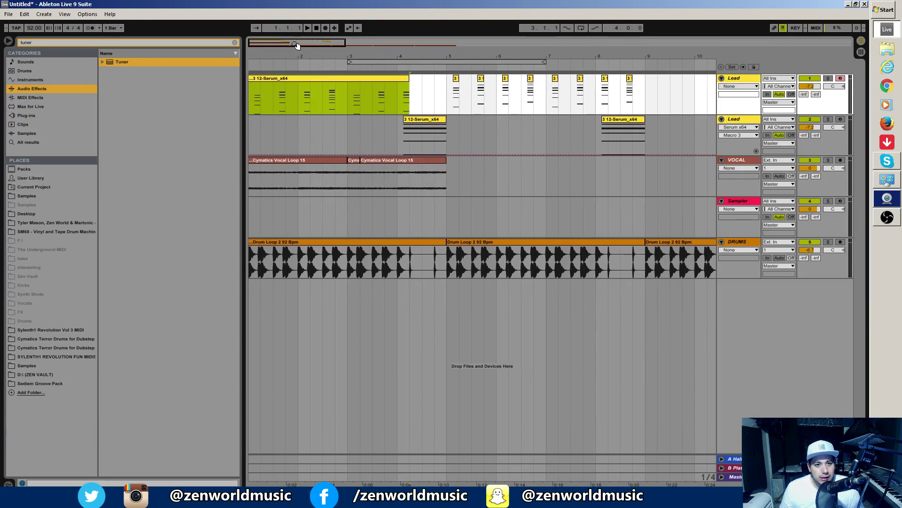
double_click(316, 169)
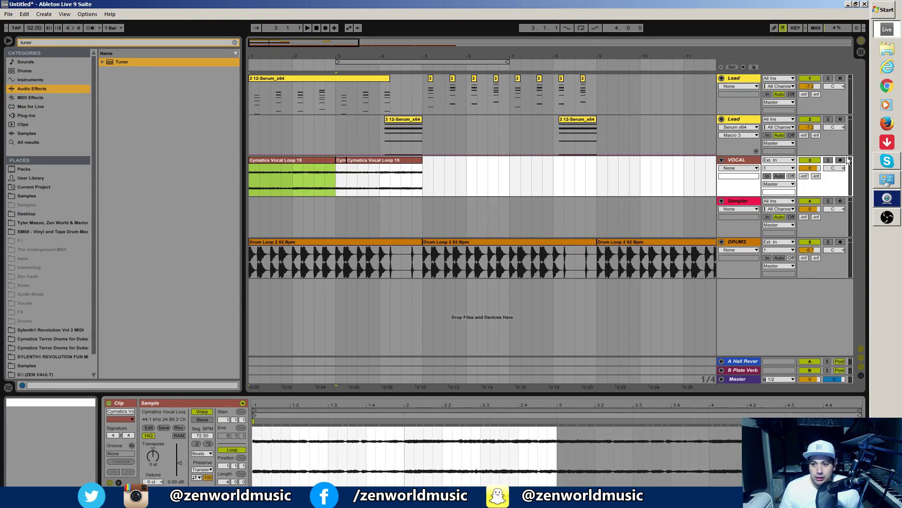
left_click(739, 162)
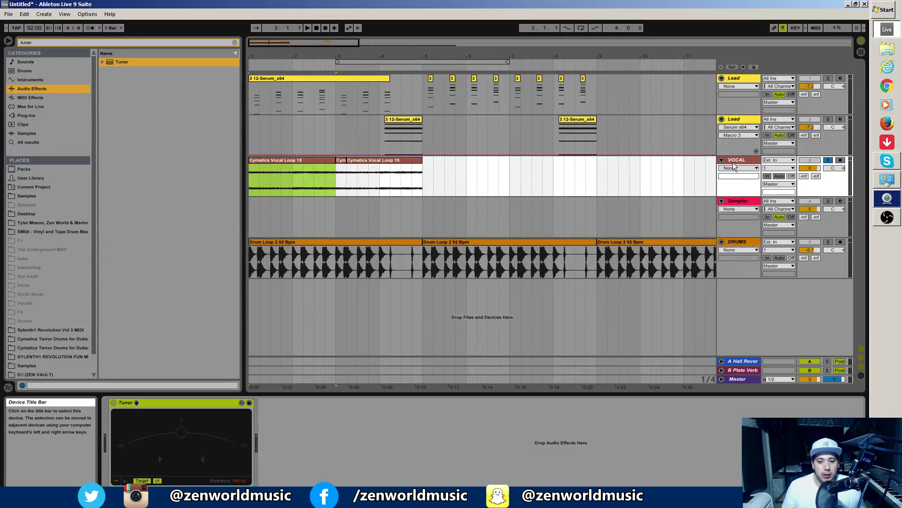
Play the start of the vocal loop repeatedly and read its pitch in the Tuner
left_click_drag(276, 43, 256, 59)
key("space")
key("space")
key("space")
key("space")
key("space")
key("space")
key("space")
key("space")
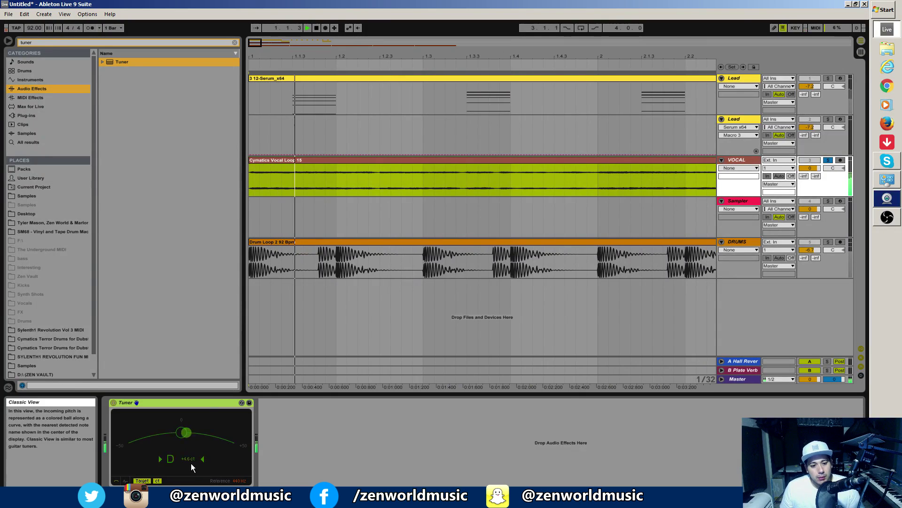
key("space")
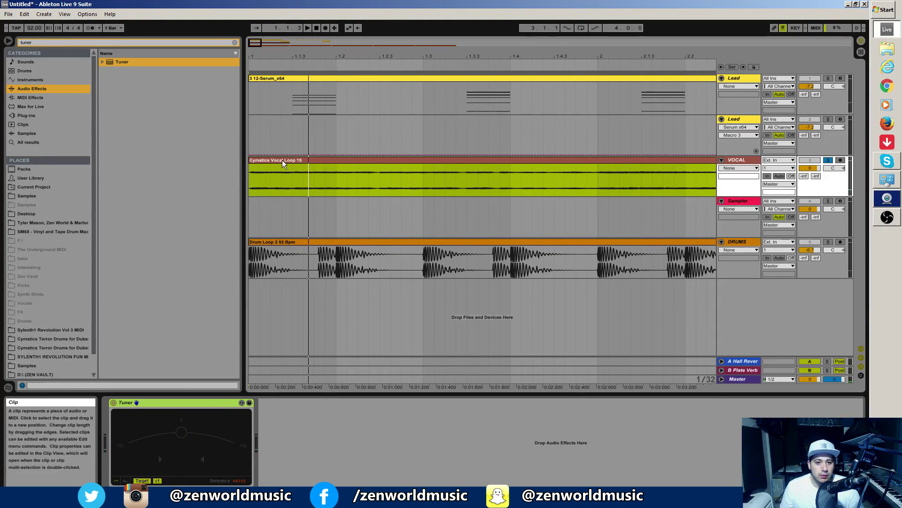
left_click_drag(261, 43, 265, 42)
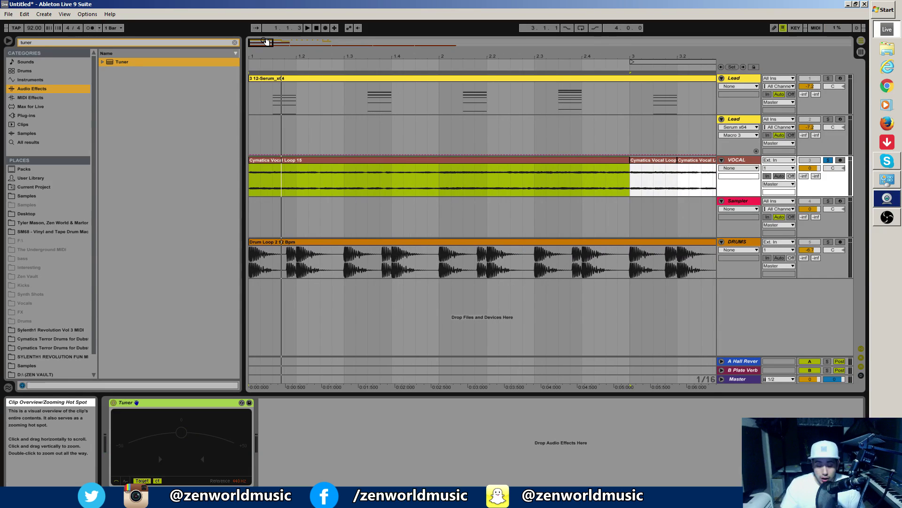
left_click_drag(265, 41, 267, 40)
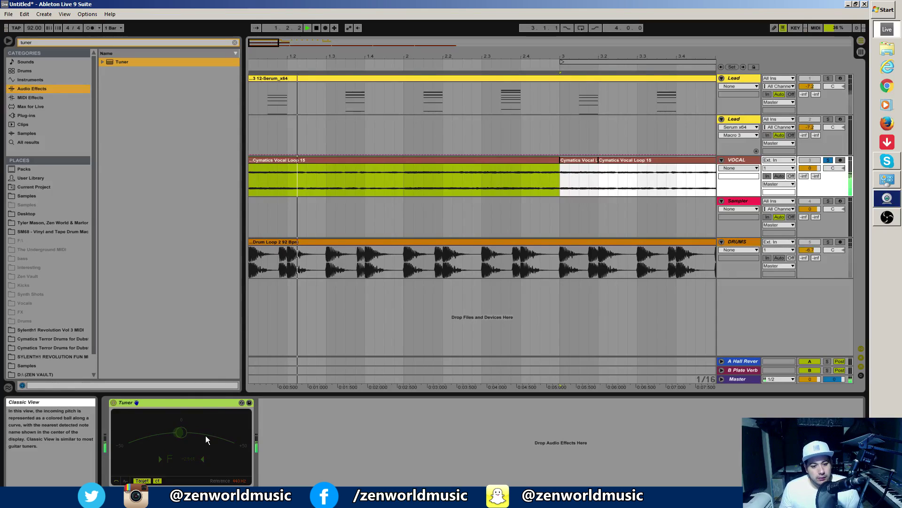
key("space")
Lower the root key of the Sampler track's vocal sample and shorten the sample to end at 42390
left_click(780, 203)
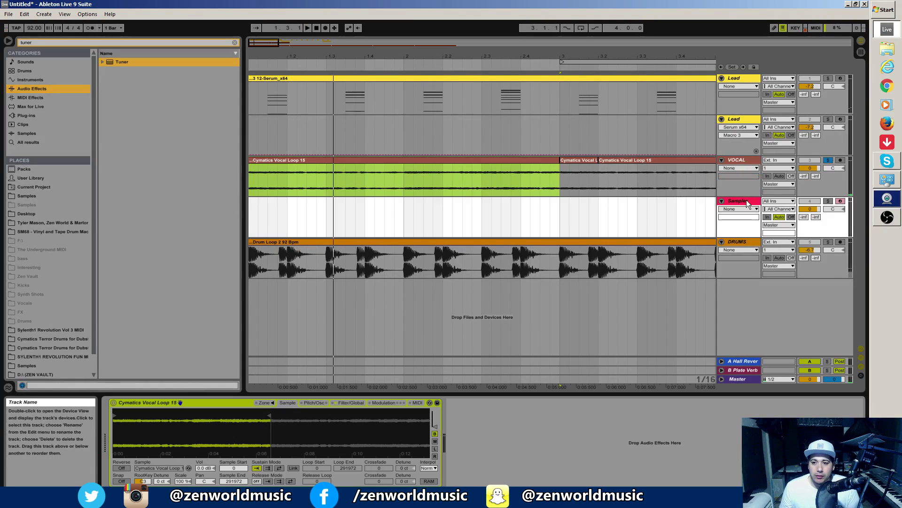
left_click_drag(151, 483, 152, 488)
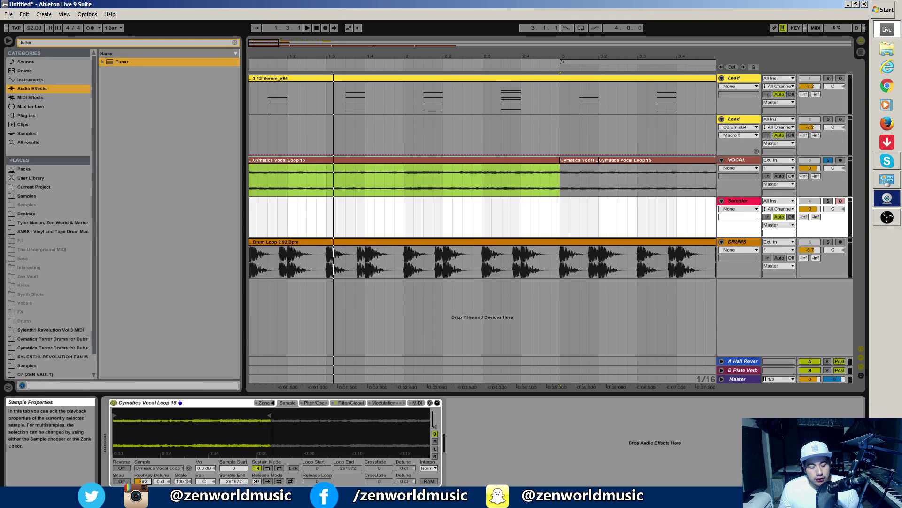
mouse_move(267, 417)
left_mouse_down()
mouse_move(124, 417)
mouse_move(132, 417)
left_mouse_up()
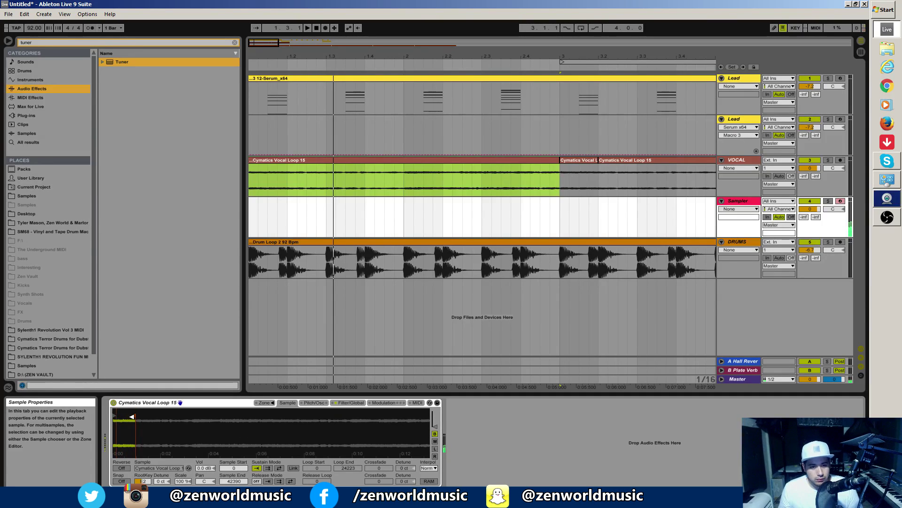
Delete the vocal clip before bar 3 and arm the Sampler track for recording
left_click(304, 162)
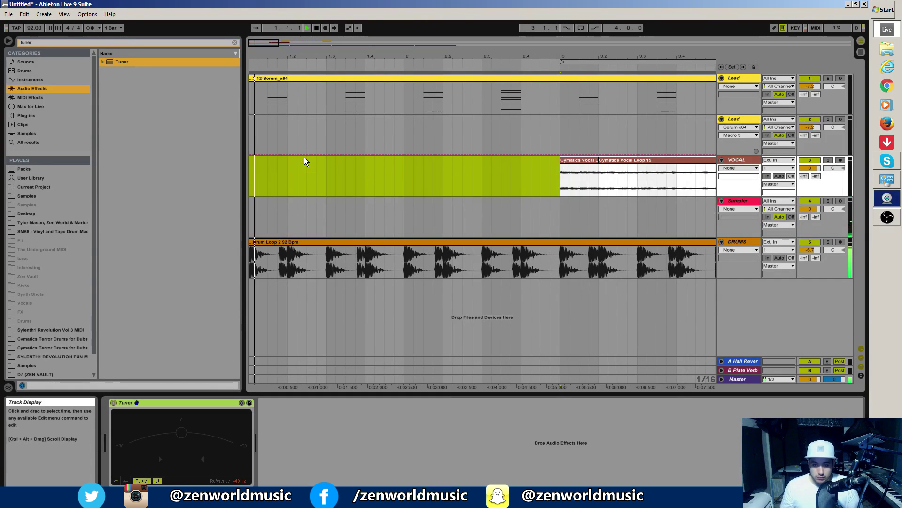
left_click(841, 202)
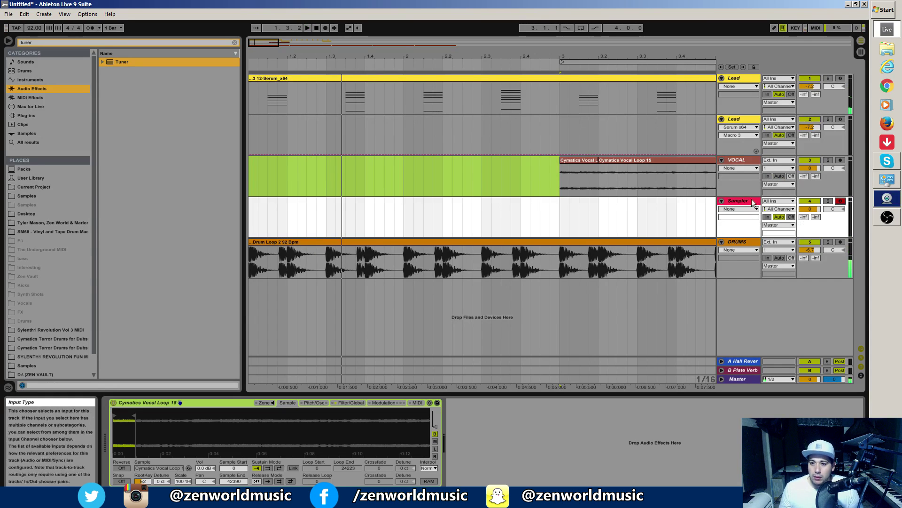
key("minus")
key("minus")
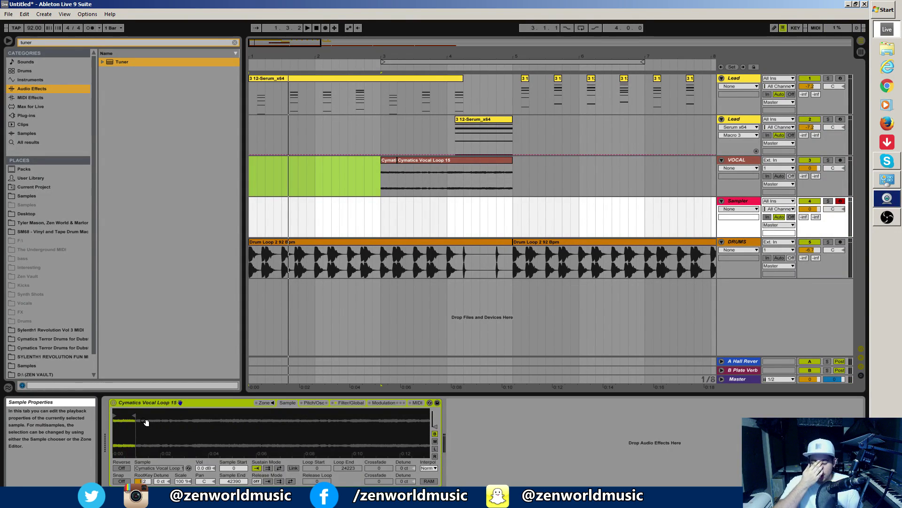
Shorten the vocal sample's end to 17302 in Sampler and set the sustain mode to back-and-forth looping
right_click(120, 420)
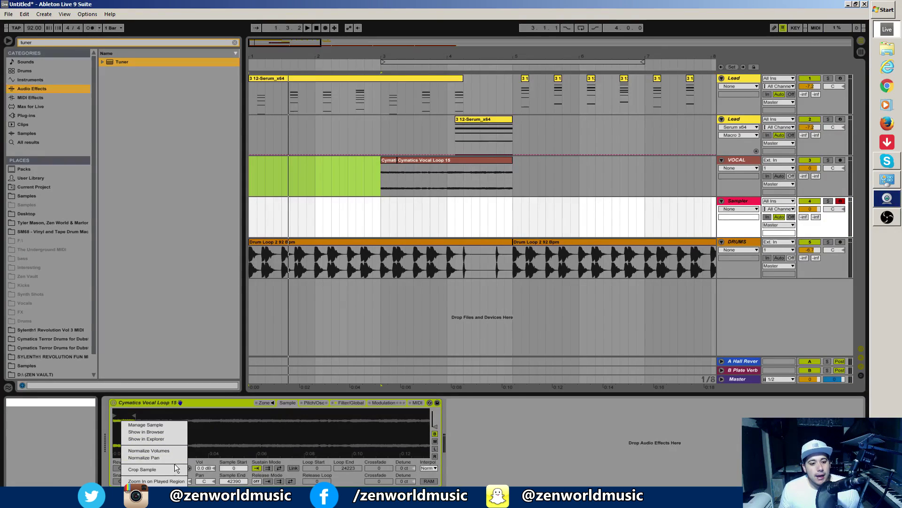
left_click(519, 457)
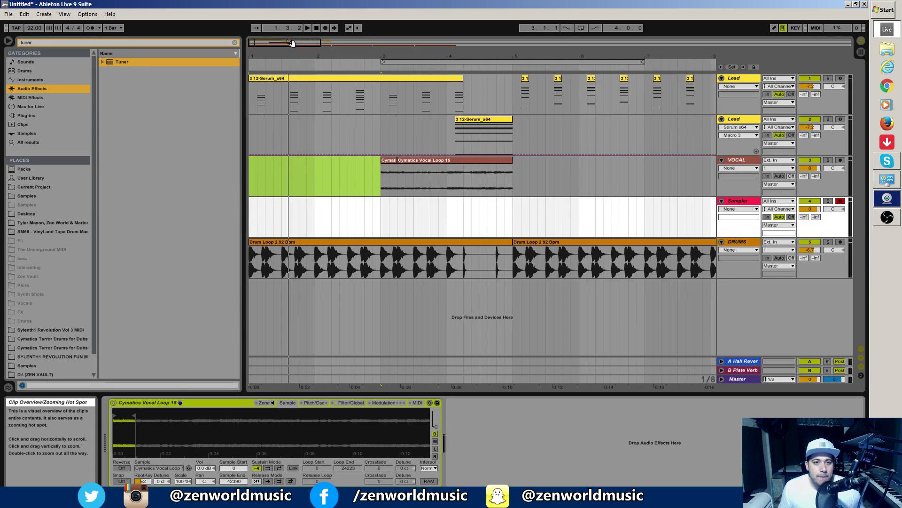
key("plus")
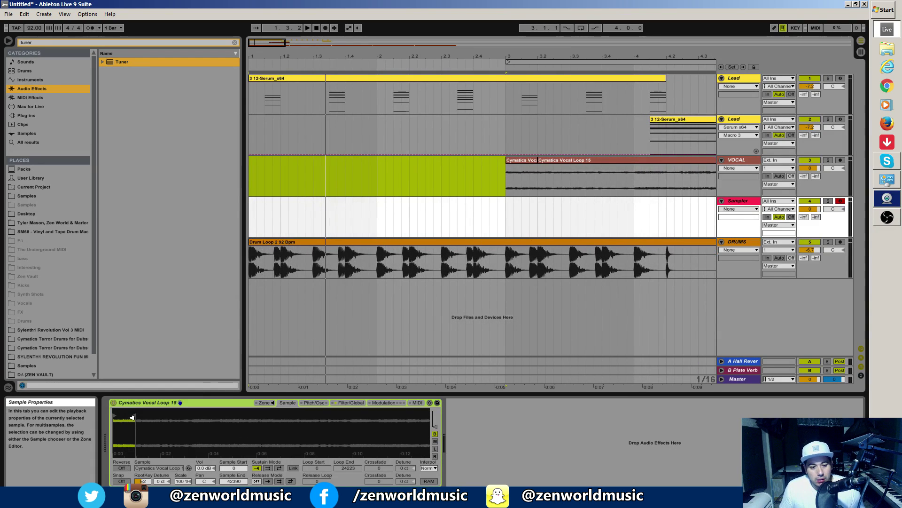
left_click_drag(133, 416, 120, 417)
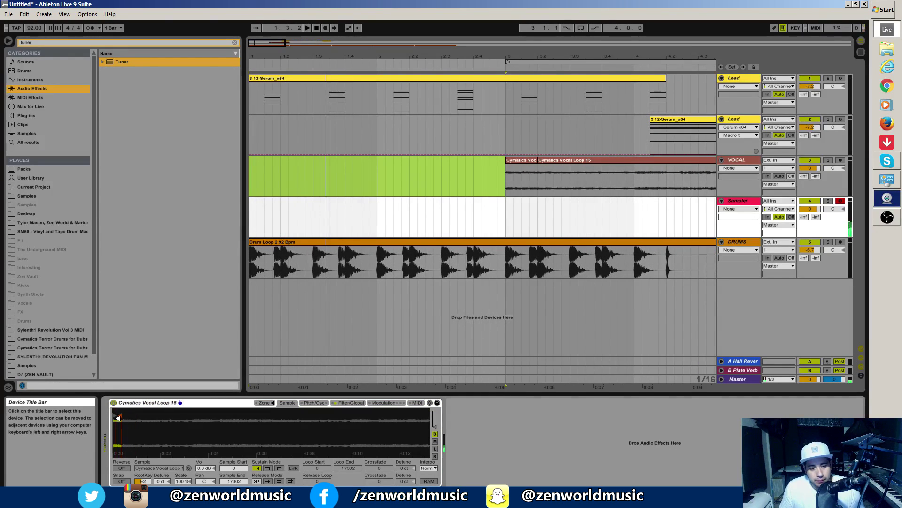
left_click(279, 468)
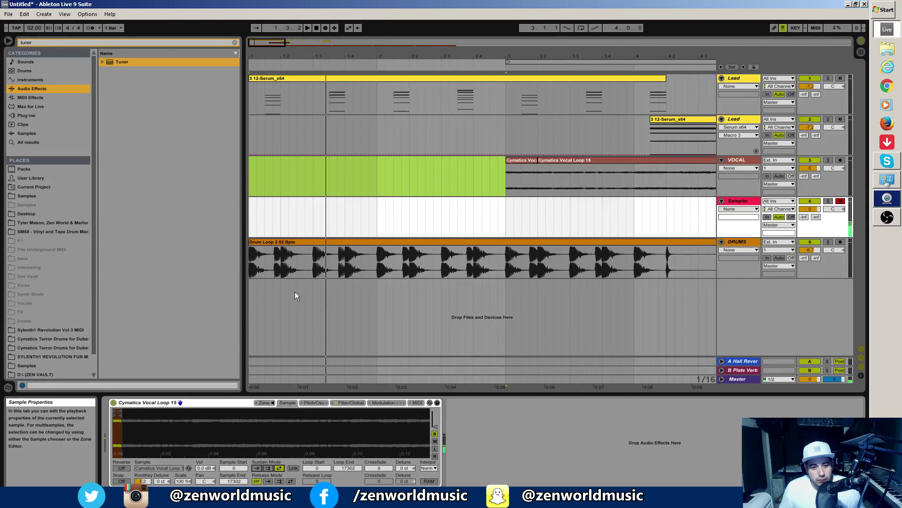
Create an empty MIDI clip on the Sampler track from bar 1 to bar 3 and open it in an enlarged note editor
left_click_drag(252, 217, 477, 226)
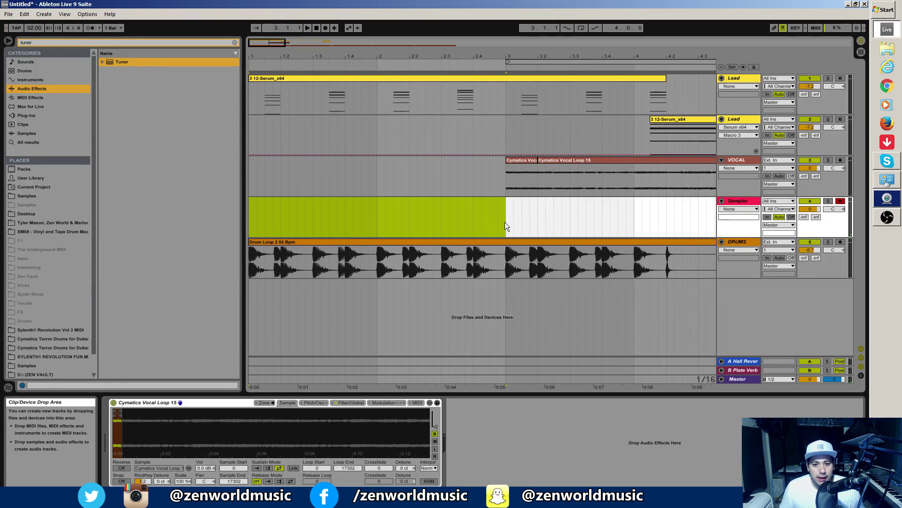
key("ctrl+shift+m")
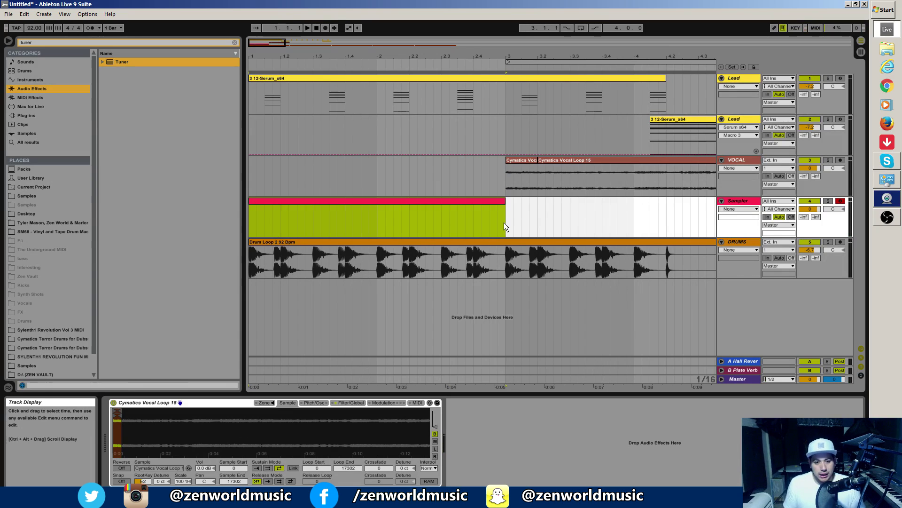
double_click(408, 201)
left_click_drag(407, 393, 405, 182)
left_click_drag(218, 345, 236, 351)
scroll(253, 337, "up", 1)
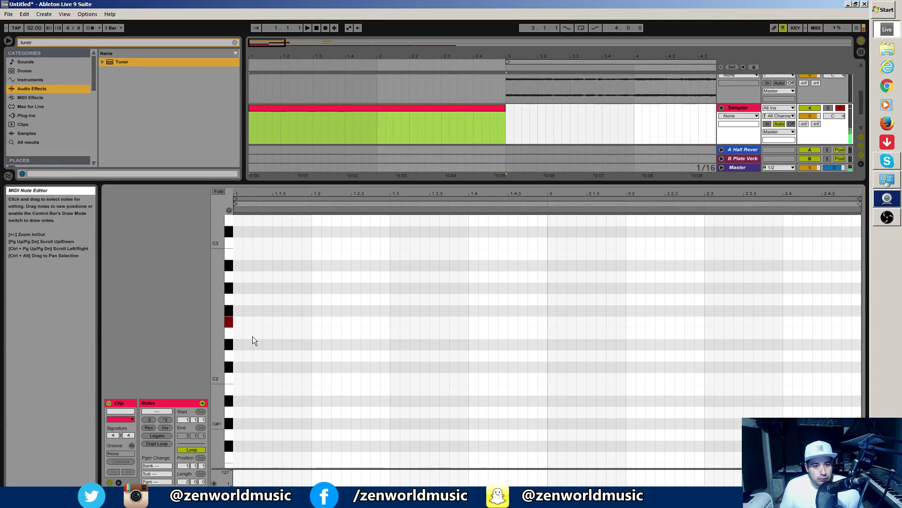
scroll(252, 336, "up", 3)
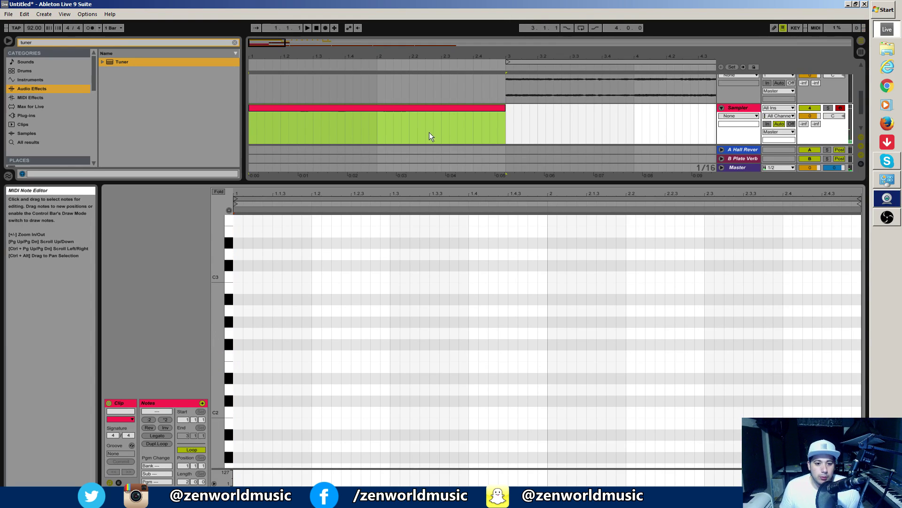
left_click_drag(470, 184, 435, 335)
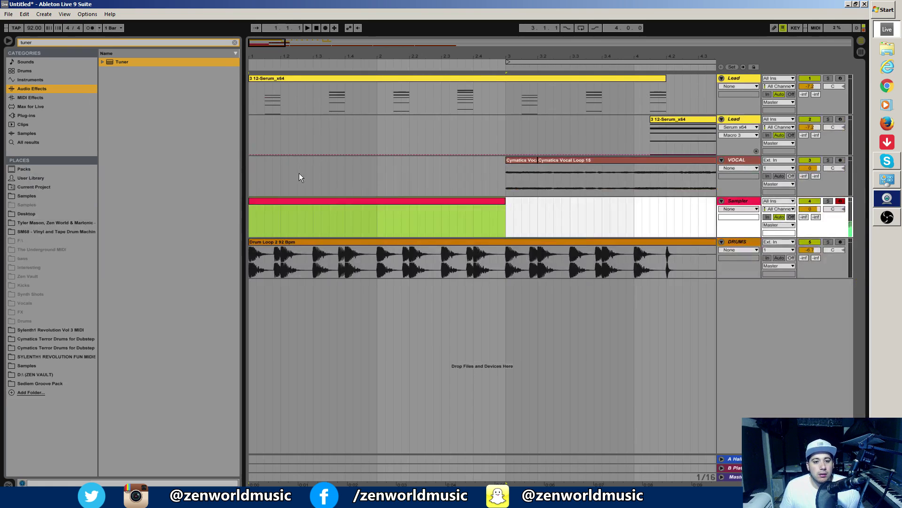
double_click(262, 201)
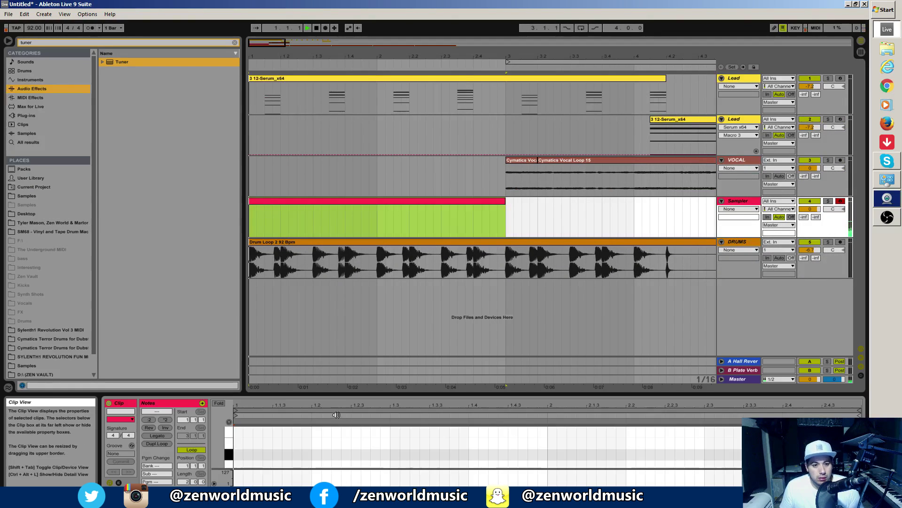
left_click_drag(329, 396, 329, 149)
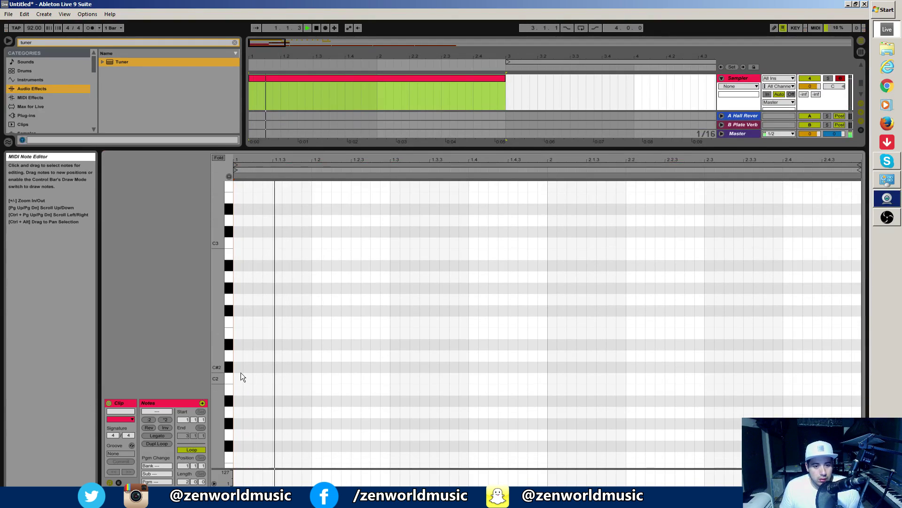
Add a sixteenth-length D2 note at the clip's start and duplicate it three times to fill the first beat
double_click(237, 358)
key("shift+Right")
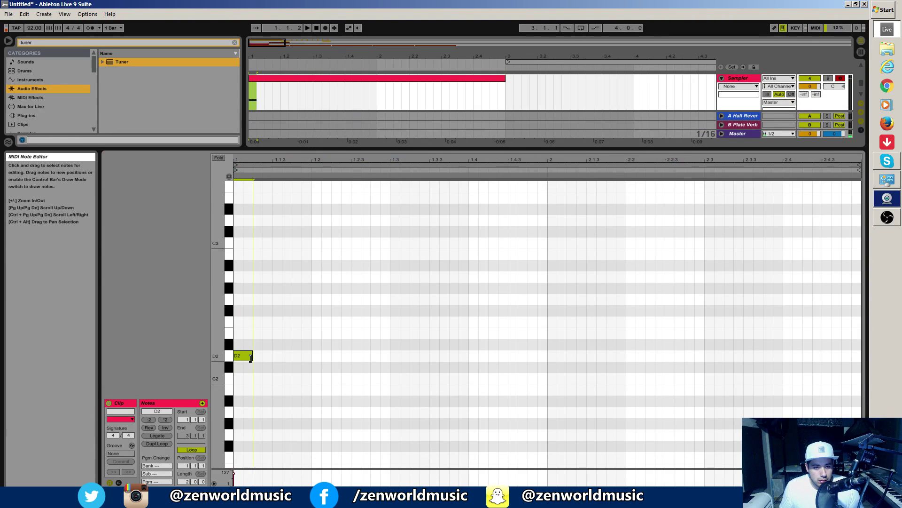
key("ctrl+d")
key("ctrl+d")
key("space")
key("ctrl+d")
key("space")
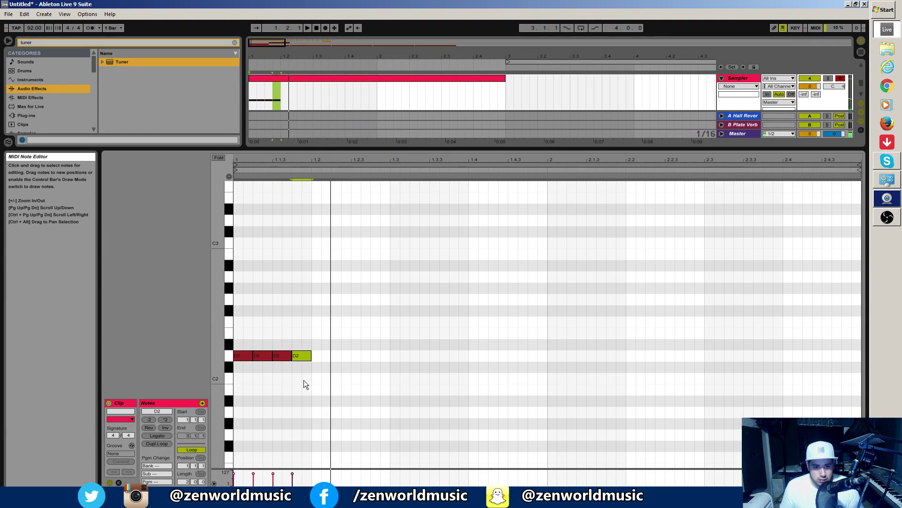
Move the second, third and fourth D2 notes up to A2, G2 and F2
left_click_drag(308, 379, 262, 277)
left_click(243, 357)
left_click_drag(285, 356, 282, 302)
left_click(283, 304)
left_click_drag(307, 356, 301, 320)
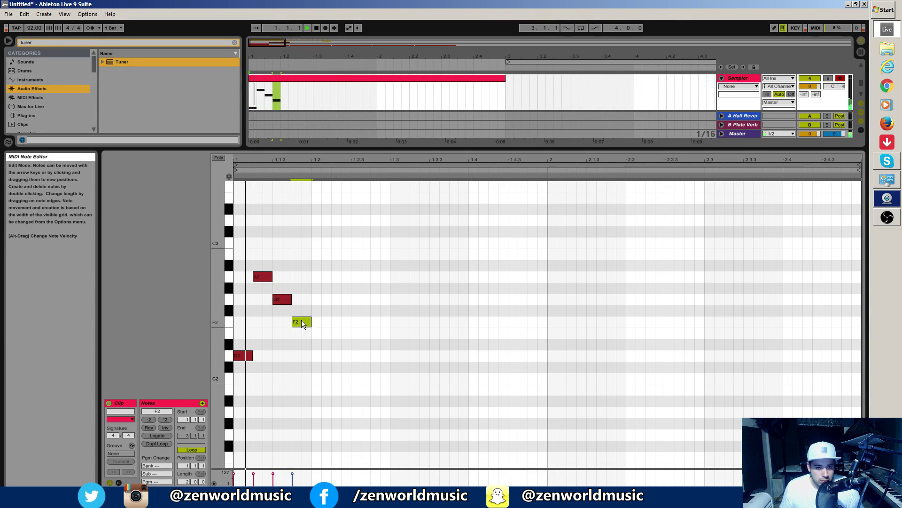
Add a D2 note at 1.2, extend it to just past 1.2.3 and play the melody
double_click(328, 358)
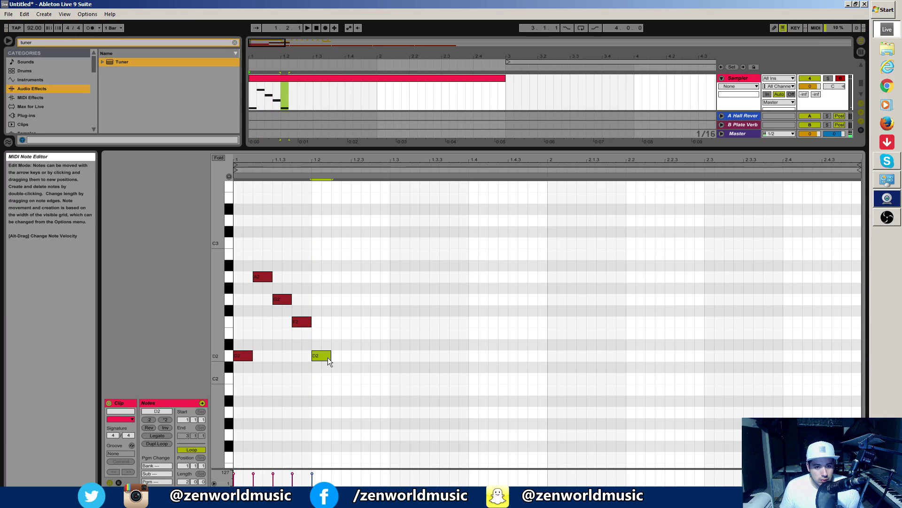
left_click_drag(330, 356, 361, 356)
key("space")
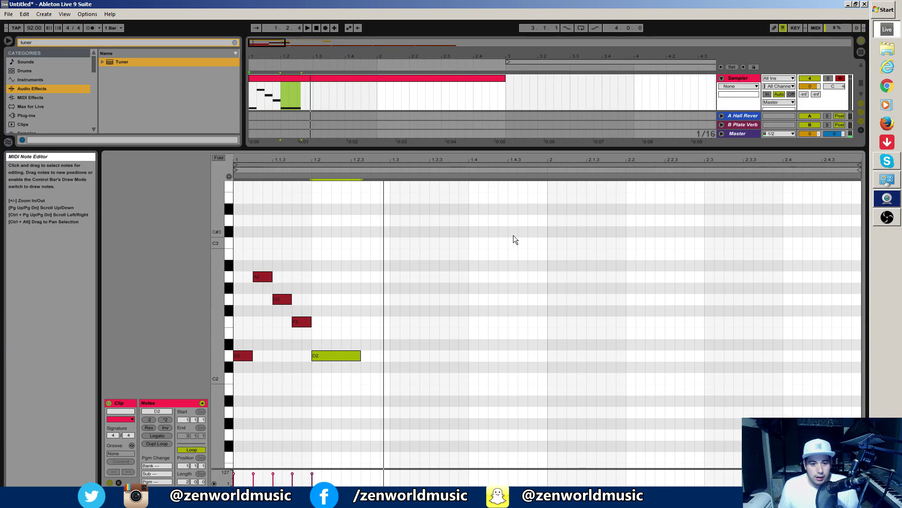
Find the OTT preset of Multiband Dynamics in the audio effects and add it to the Sampler track
left_click_drag(700, 152, 701, 303)
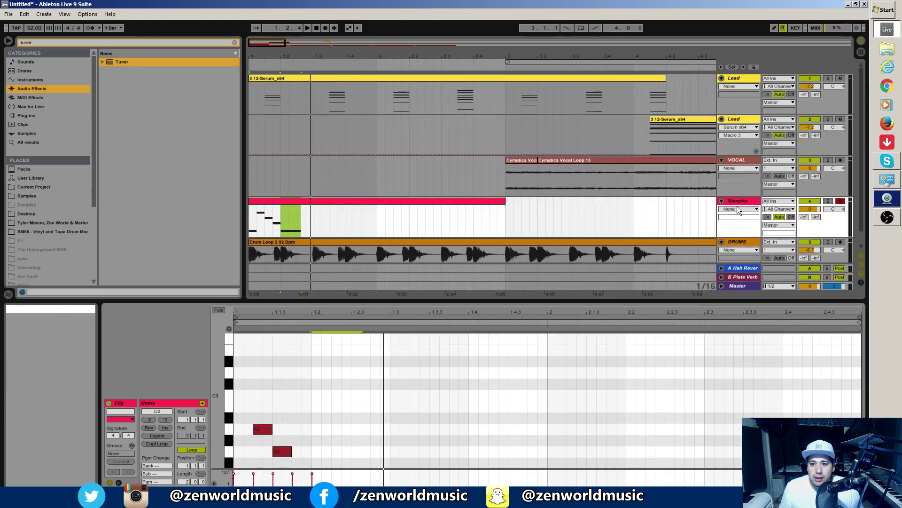
double_click(737, 202)
left_click(160, 61)
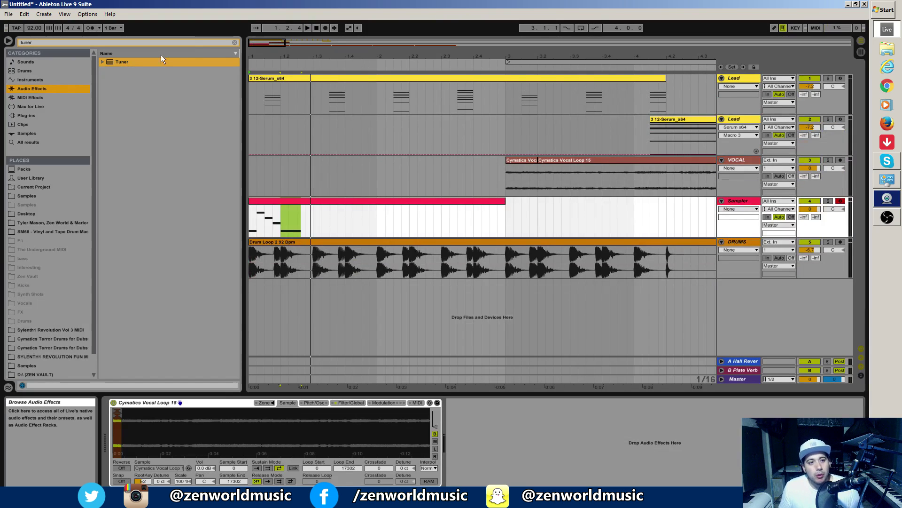
left_click(234, 44)
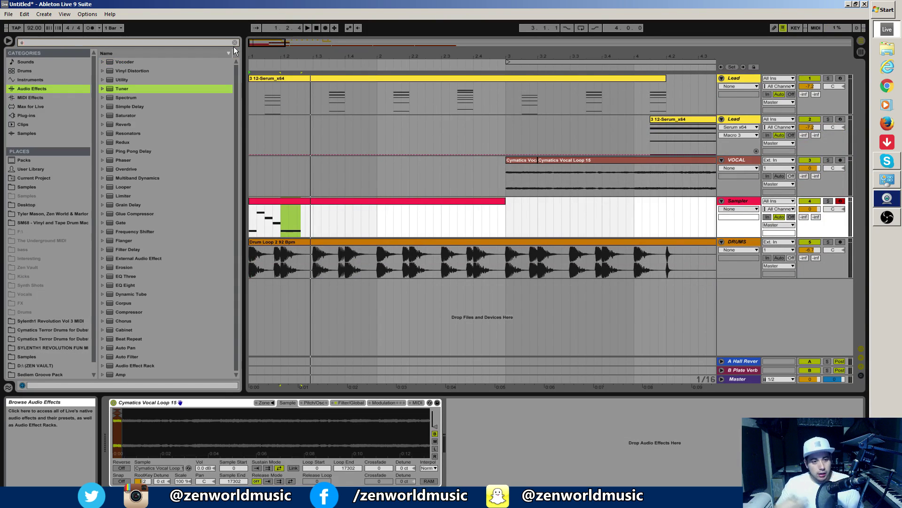
type("ott")
left_click_drag(117, 72, 739, 201)
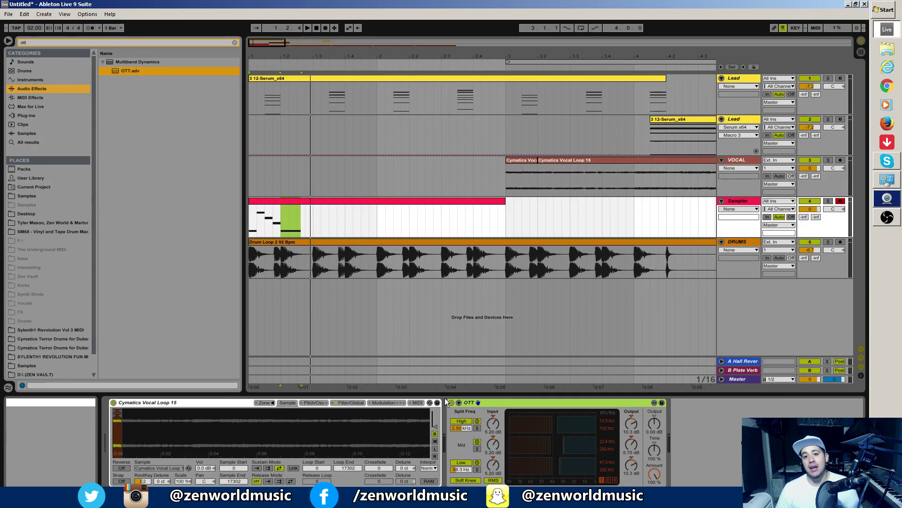
Play the Sampler clip and lengthen its last D2 note to end at 1.3
double_click(322, 202)
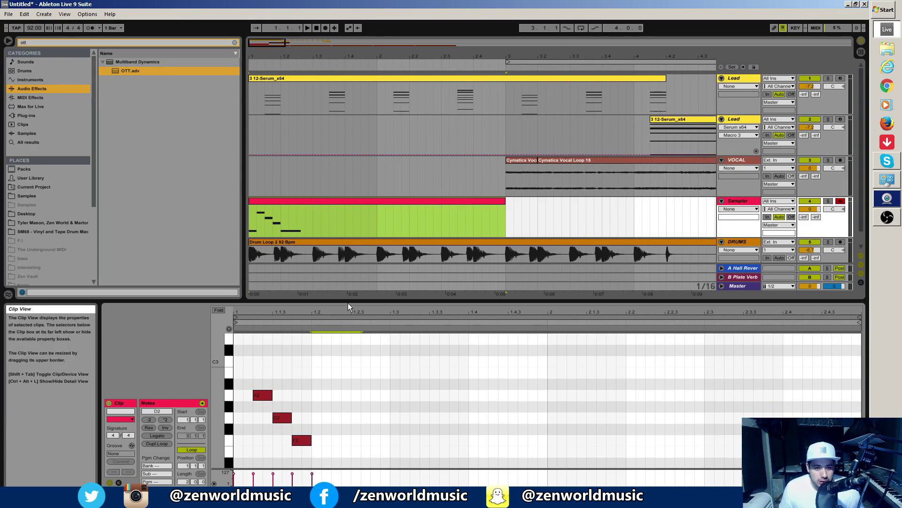
left_click_drag(333, 303, 363, 220)
key("space")
key("space")
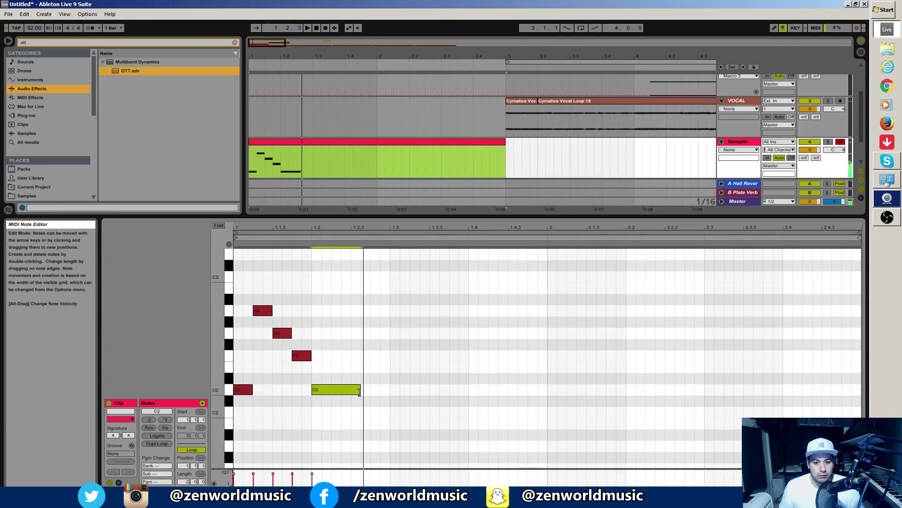
left_click_drag(361, 389, 390, 389)
Show the clip's MIDI pitch bend envelope and play the clip from its start
double_click(118, 483)
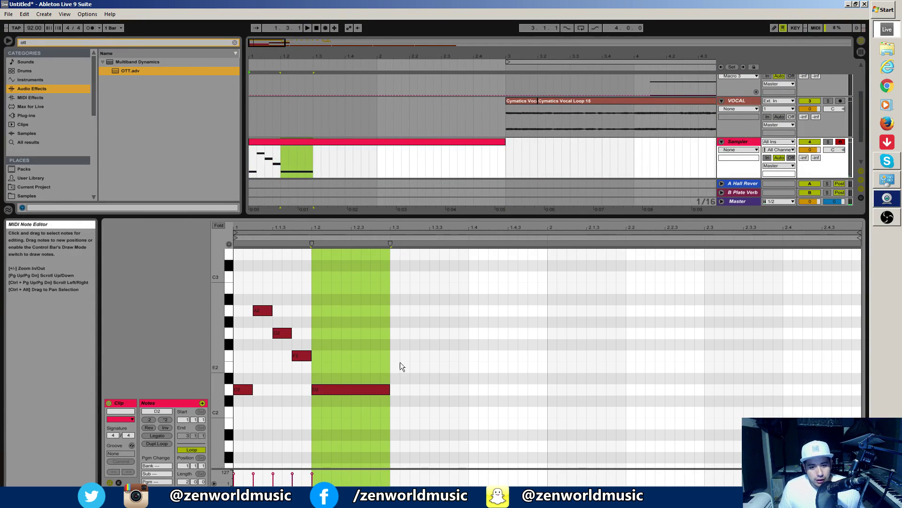
left_click(119, 483)
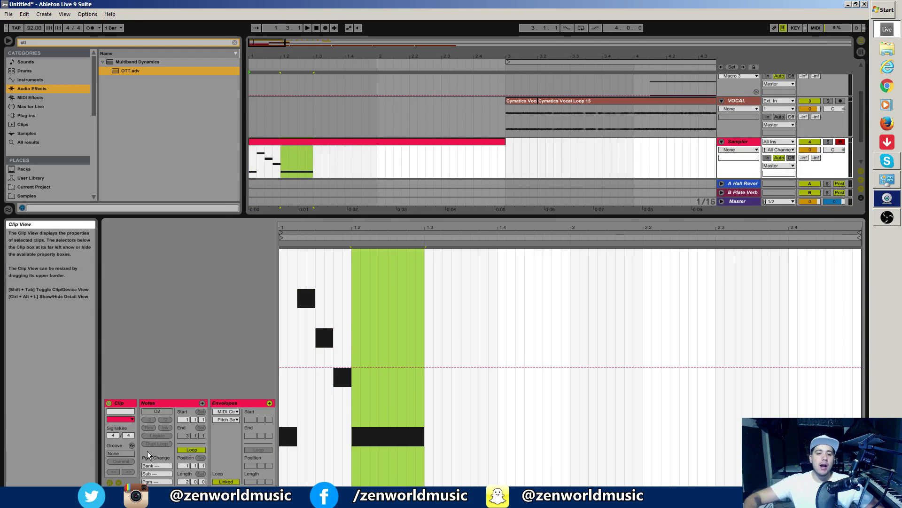
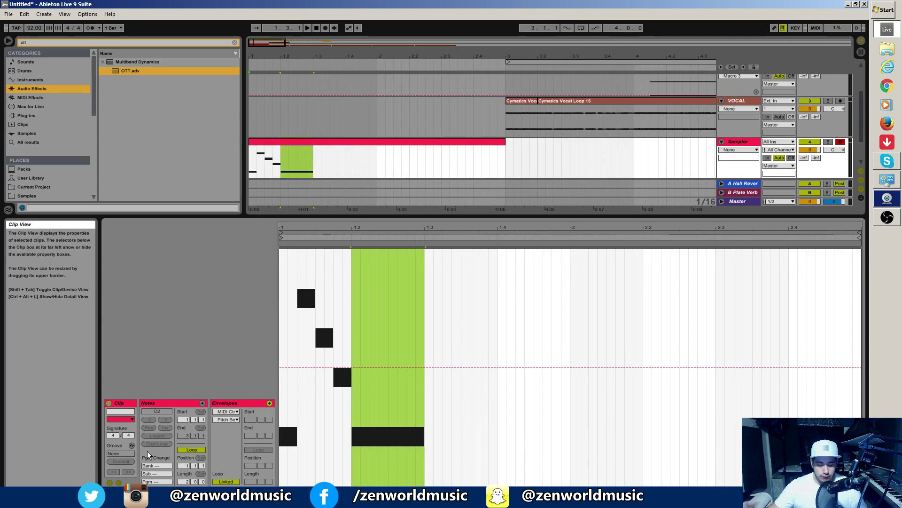
left_click(319, 140)
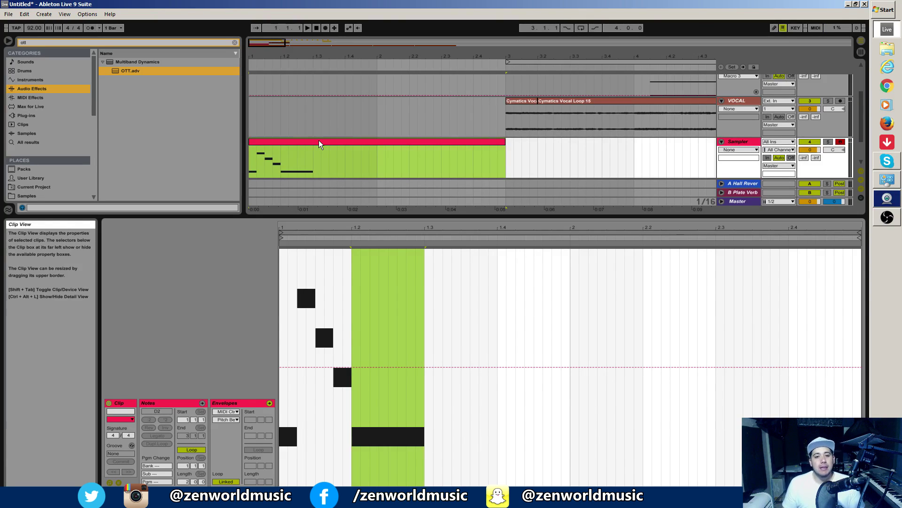
key("space")
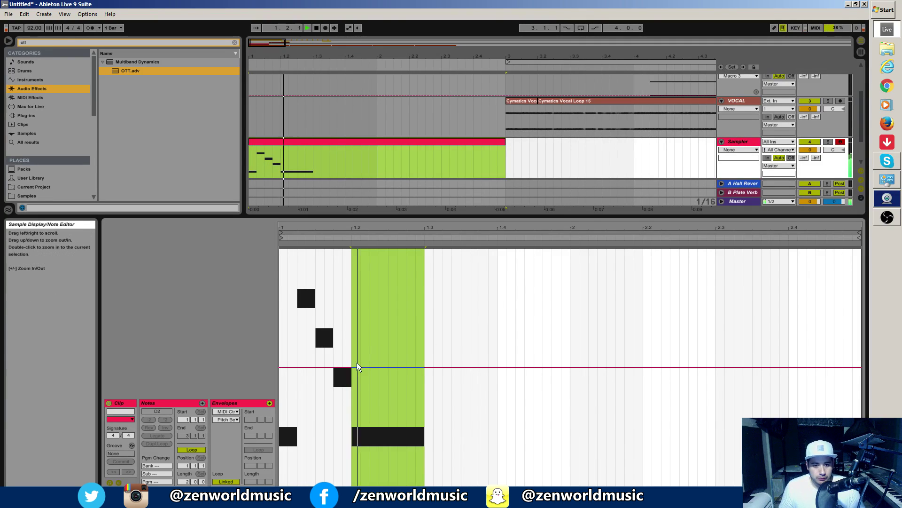
key("space")
Draw a pitch bend ramp falling to about -4381 at the end of the long D2 note and play it
left_click_drag(376, 367, 424, 368)
key("space")
key("space")
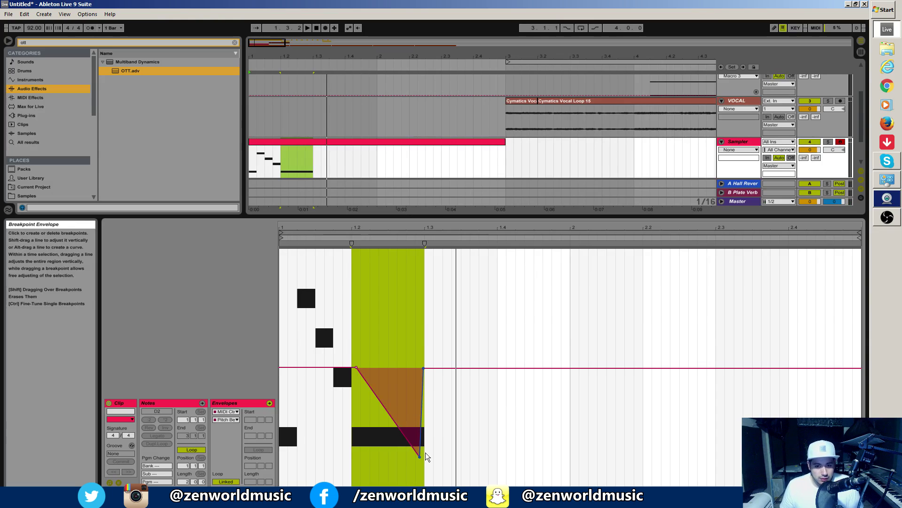
left_click_drag(421, 455, 424, 429)
key("space")
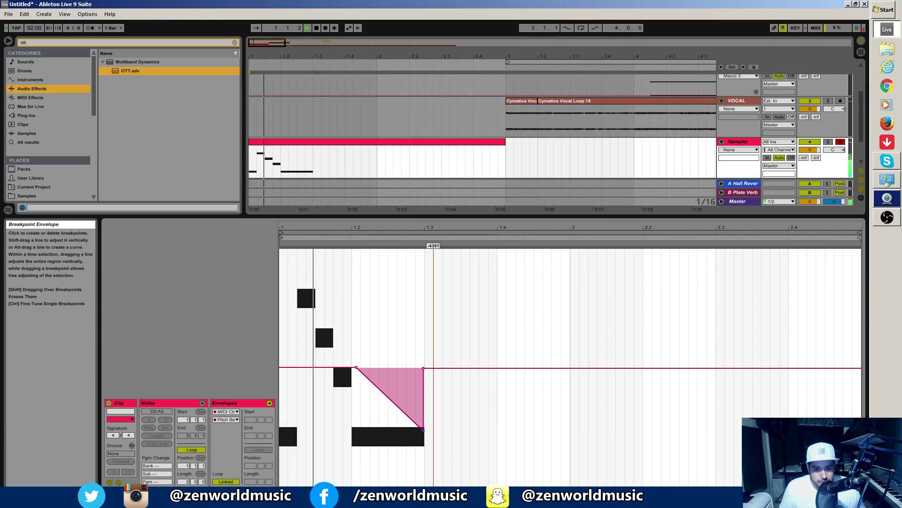
key("space")
Add a breakpoint that keeps the pitch bend flat until shortly before the long note's end, and play the clip
left_click_drag(383, 391, 411, 368)
key("space")
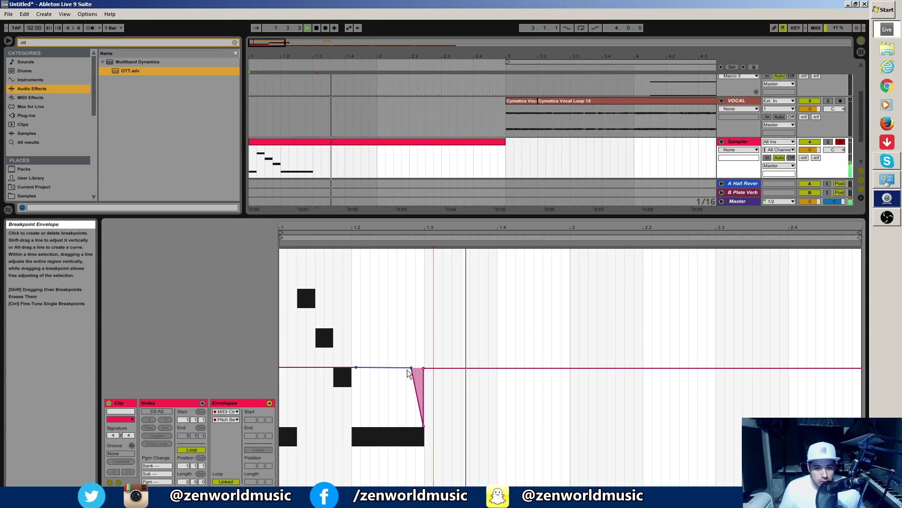
key("space")
left_click(335, 142)
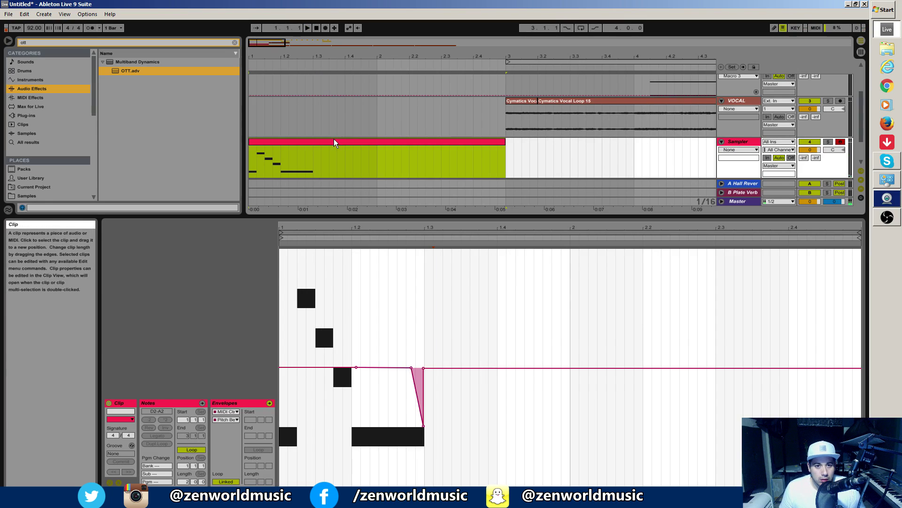
Return to the clip's notes, place three short A2 notes after the long D2 note, and play the clip
key("space")
left_click(269, 402)
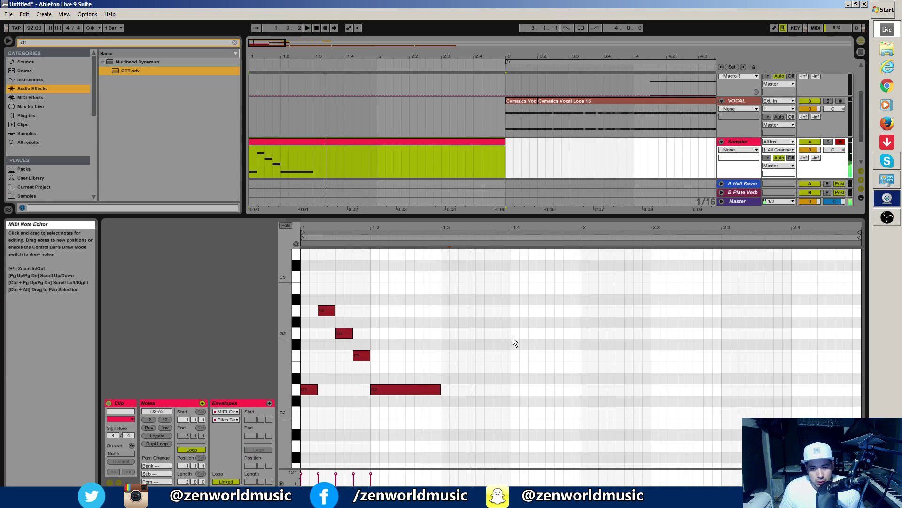
double_click(445, 299)
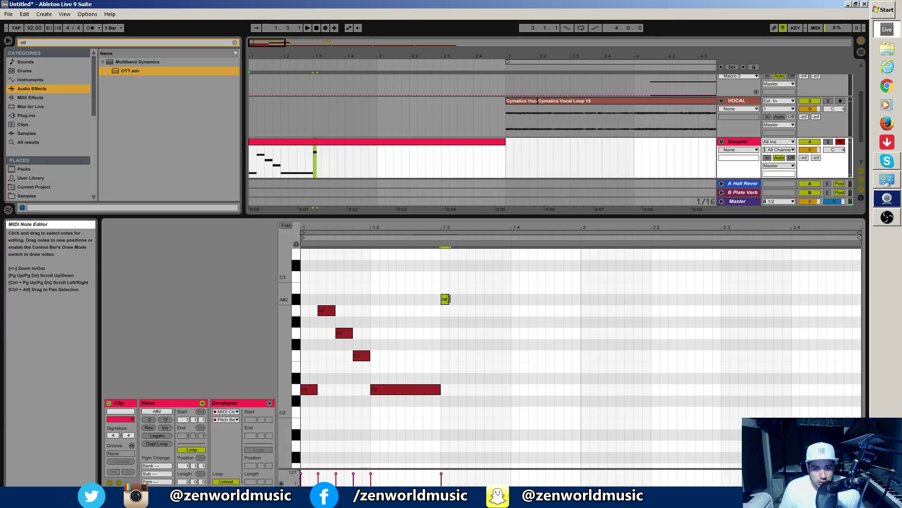
left_click_drag(447, 300, 480, 315)
left_click_drag(520, 300, 531, 319)
key("space")
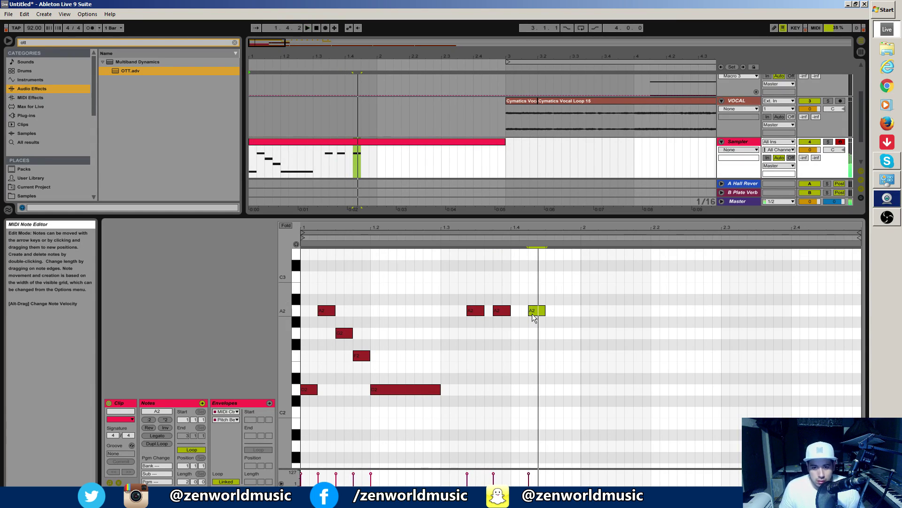
Shape the new notes after the long D2 into a descending A2, G2, F2, D2 run and play it
left_click_drag(507, 312, 515, 312)
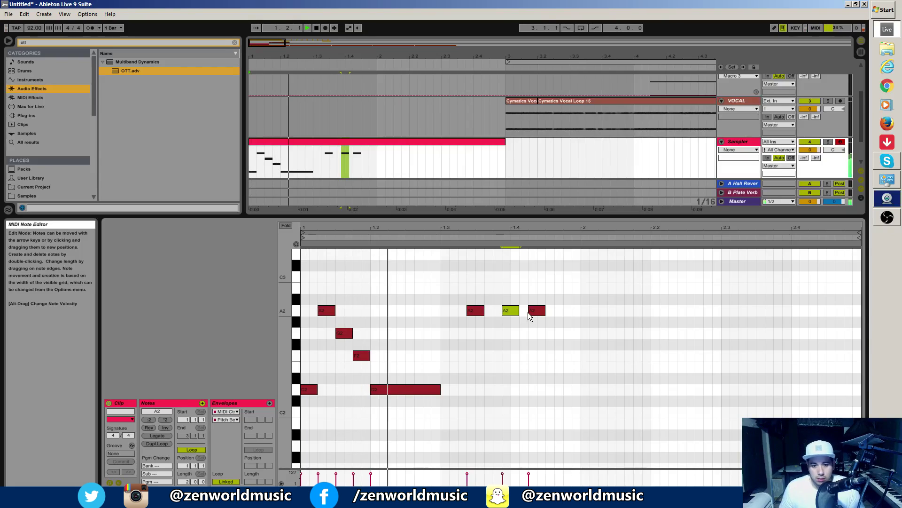
key("space")
left_click_drag(513, 314, 550, 394)
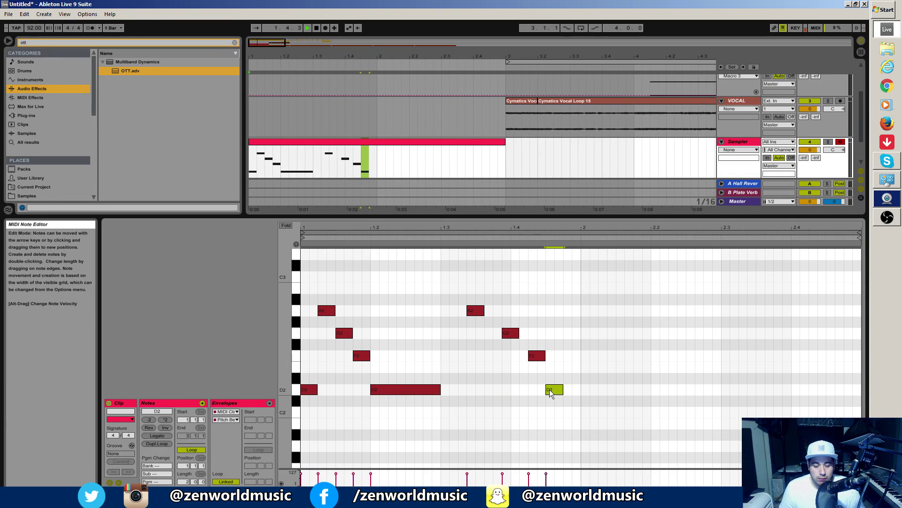
key("space")
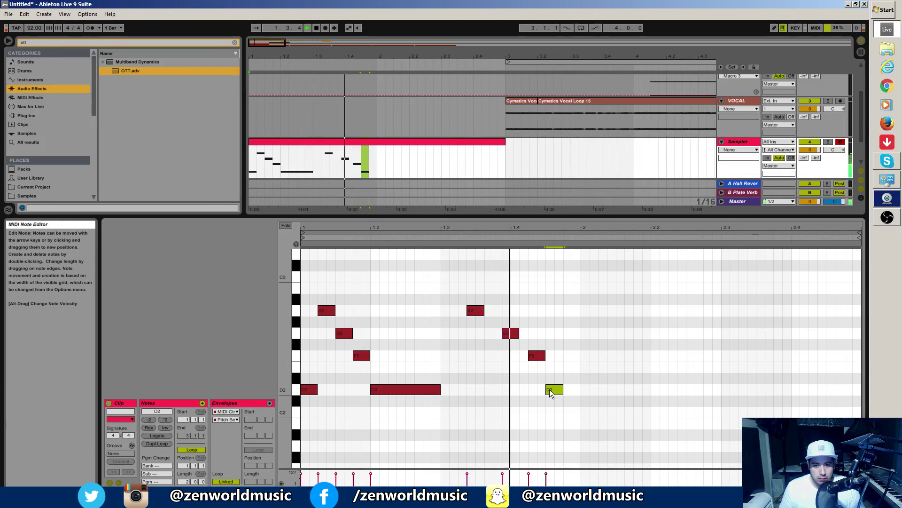
mouse_move(556, 390)
left_mouse_down()
mouse_move(567, 395)
mouse_move(557, 393)
left_mouse_up()
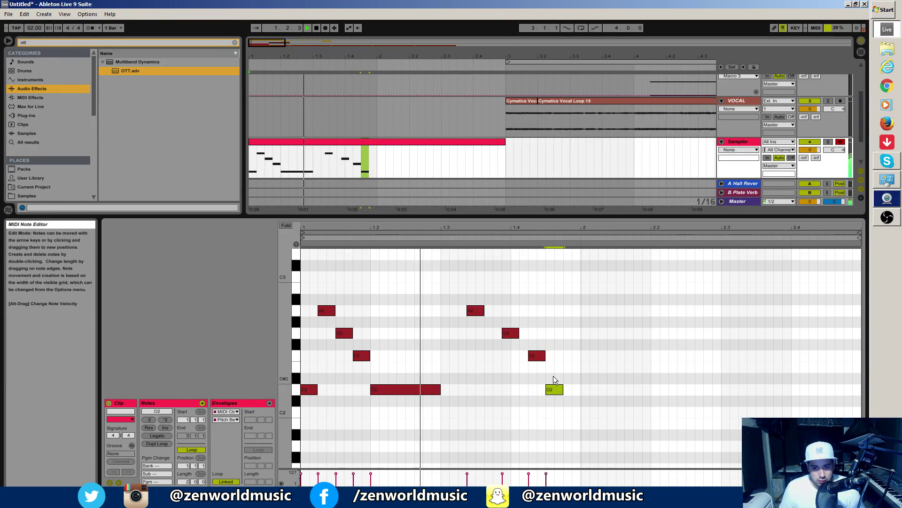
Close the gaps in the second run so it starts at 1.3.3, and duplicate all notes into bar 2
left_click_drag(480, 314, 488, 314)
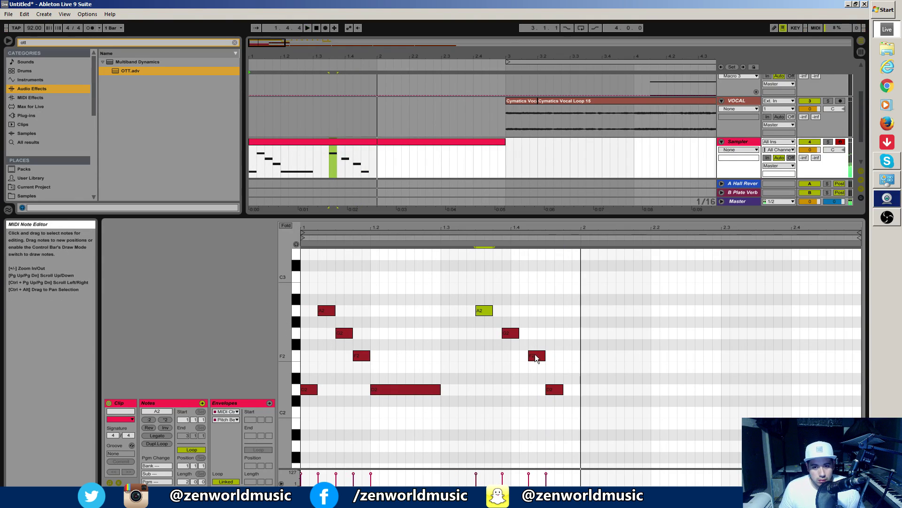
mouse_move(511, 339)
left_mouse_down()
mouse_move(503, 339)
mouse_move(517, 355)
left_mouse_up()
left_click_drag(554, 394, 538, 393)
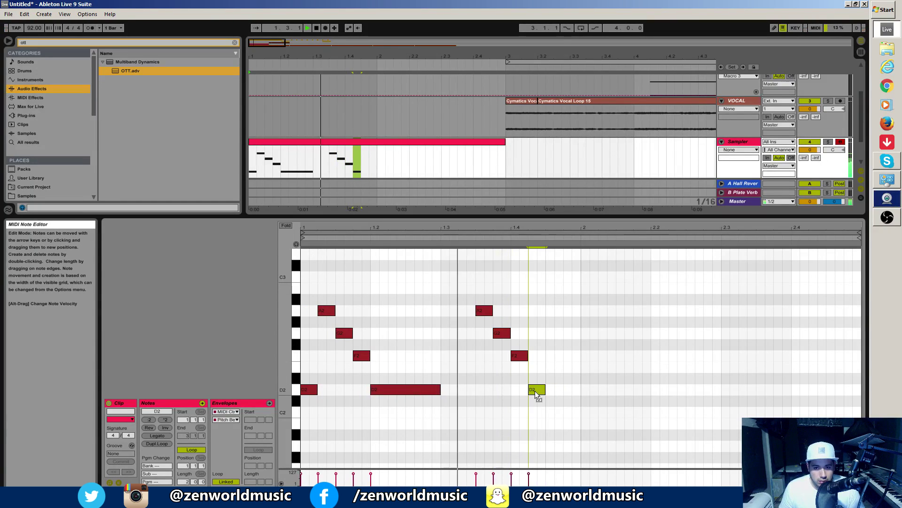
key("ctrl+a")
key("ctrl+d")
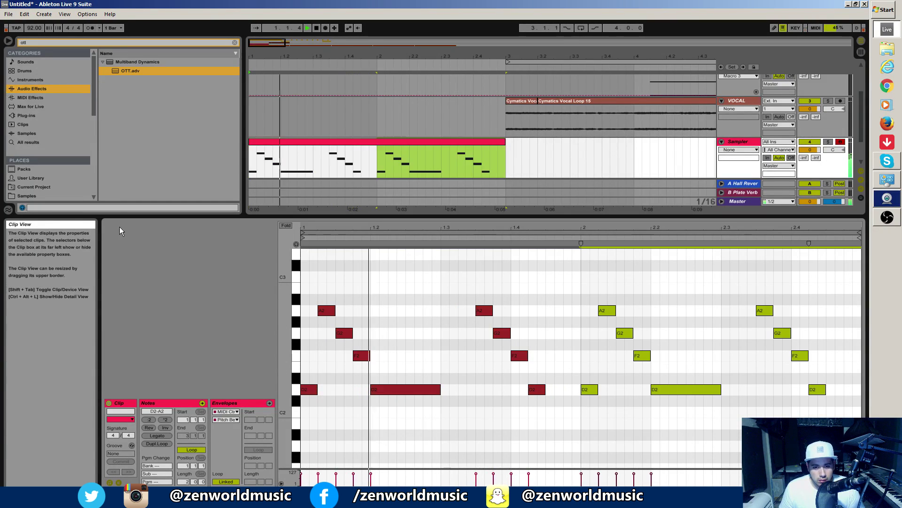
Reverse the last run in bar 2 so it rises F2, G2, A2, and play the clip
left_click(596, 301)
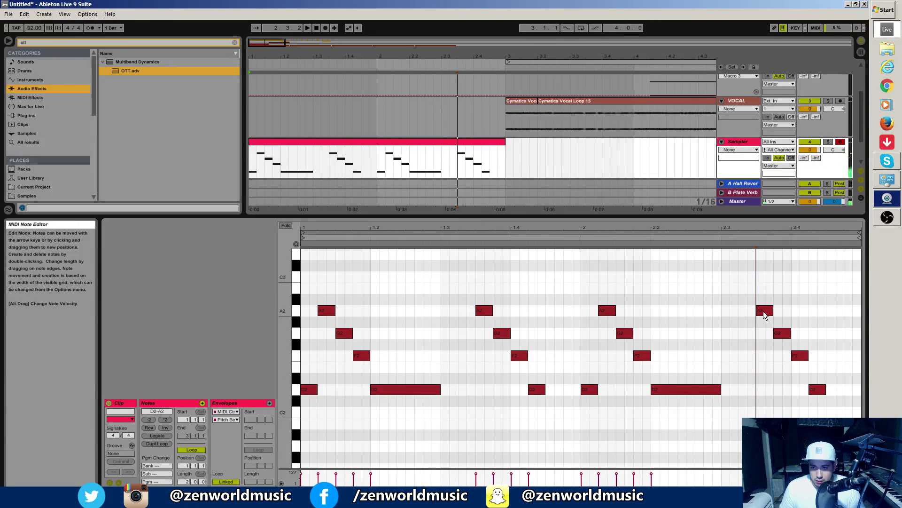
left_click_drag(764, 311, 810, 310)
key("space")
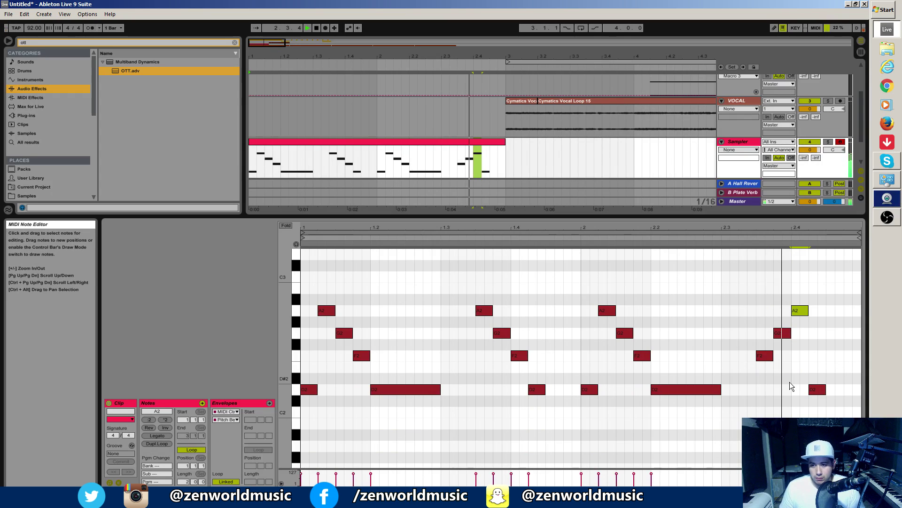
Duplicate the Sampler clip to bar 3 and show the copy's notes in an enlarged clip view
left_click_drag(510, 157, 342, 158)
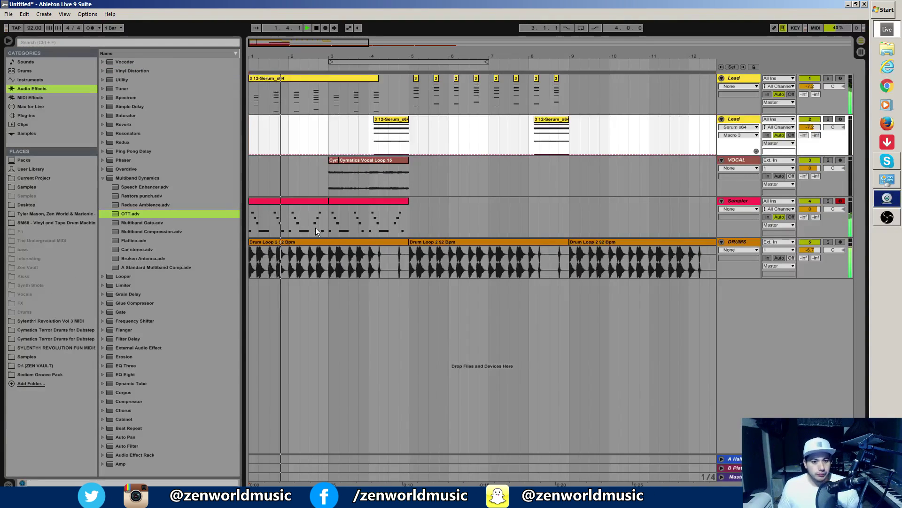
left_click(288, 206)
double_click(295, 203)
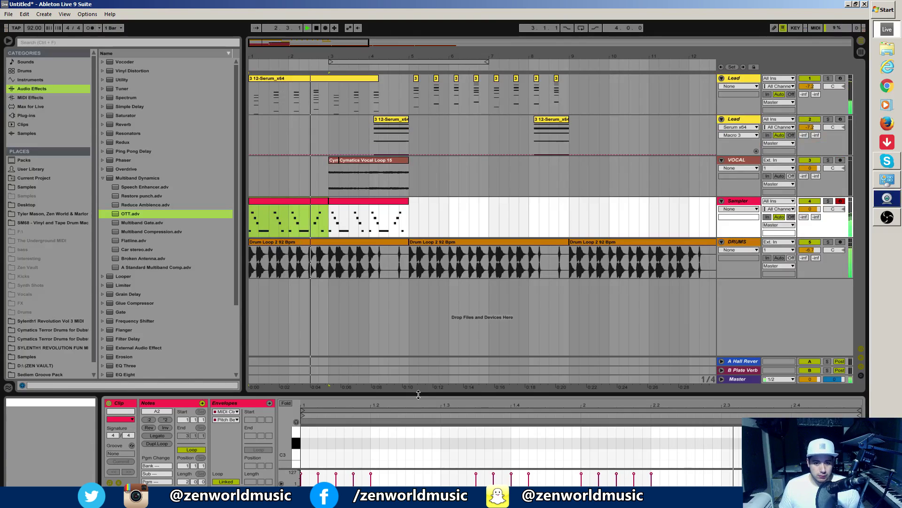
left_click_drag(381, 386, 399, 225)
left_click(349, 155)
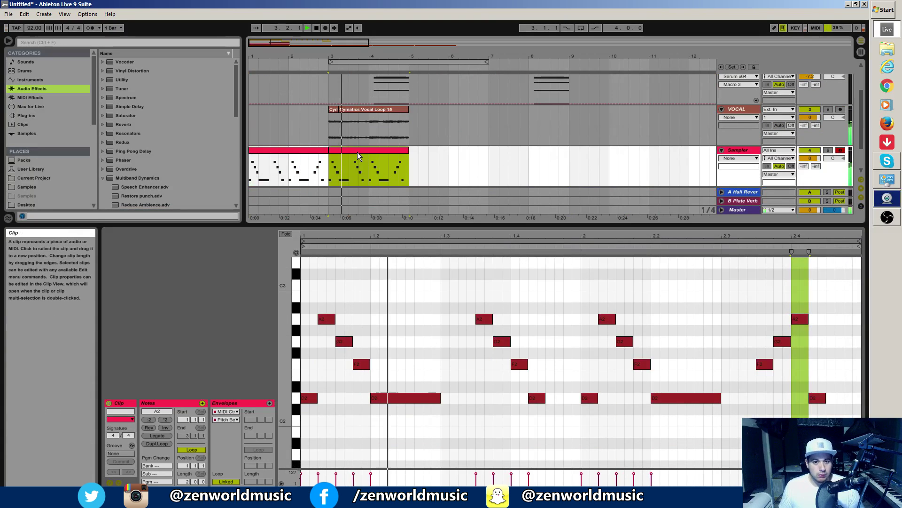
Delete the vocal loop clips between bars 3 and 5 on the VOCAL track and resume playback
key("space")
mouse_move(327, 117)
left_mouse_down()
mouse_move(405, 125)
mouse_move(323, 125)
left_mouse_up()
key("Delete")
key("space")
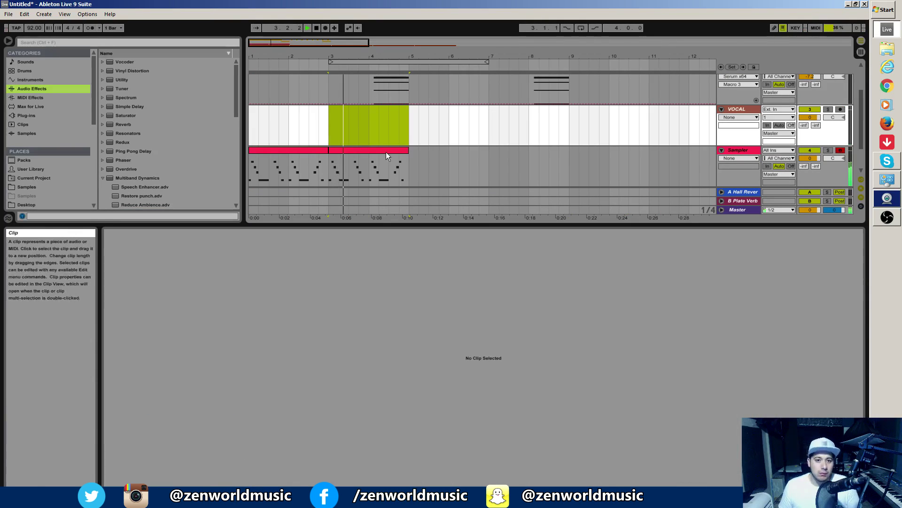
Change the rising notes at the end of the second Sampler clip to D2, E2, E2 and play the ending
left_click(385, 151)
left_click(552, 345)
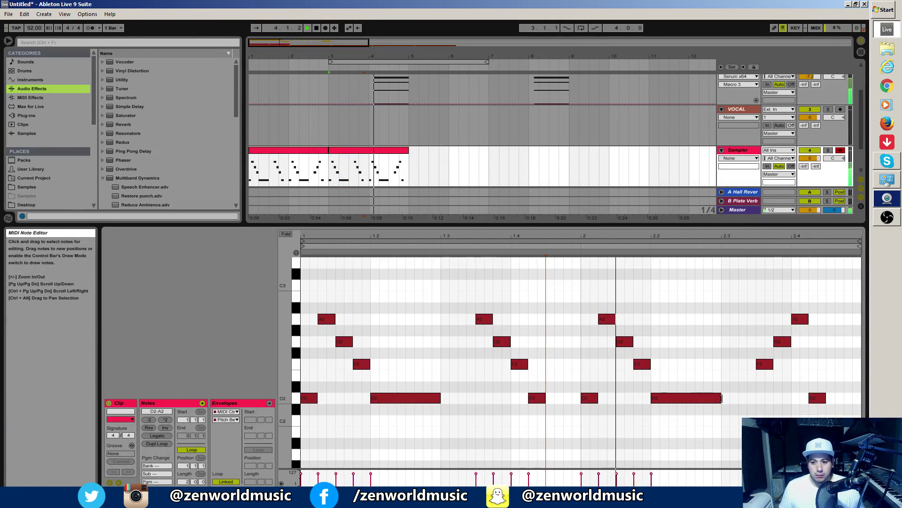
key("space")
left_click_drag(762, 364, 762, 397)
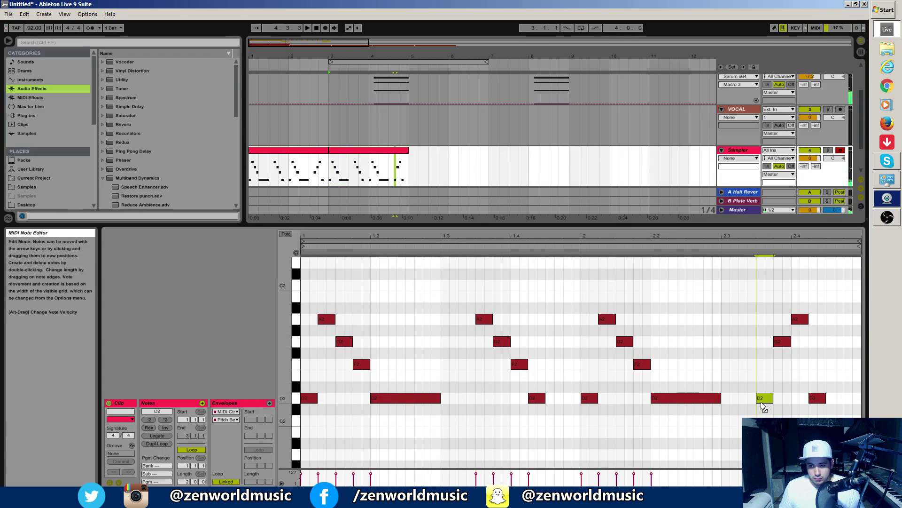
left_click(786, 342)
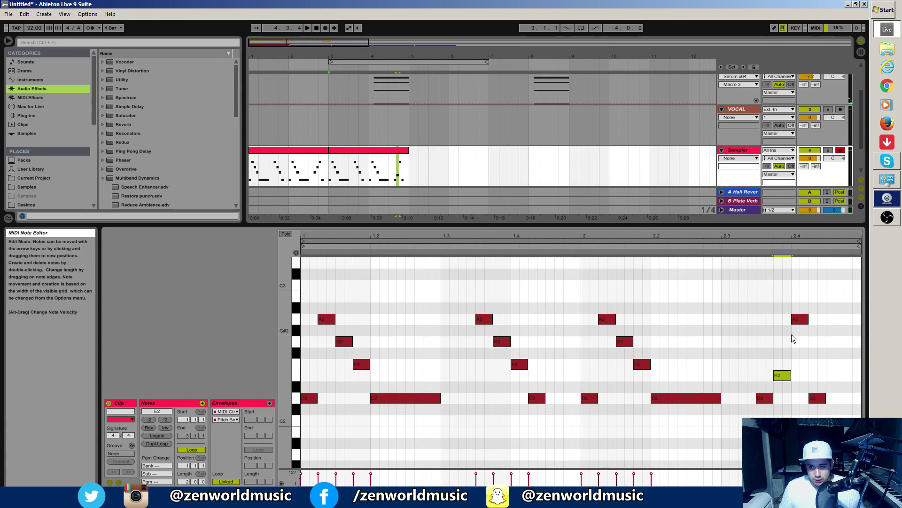
left_click_drag(799, 322, 803, 375)
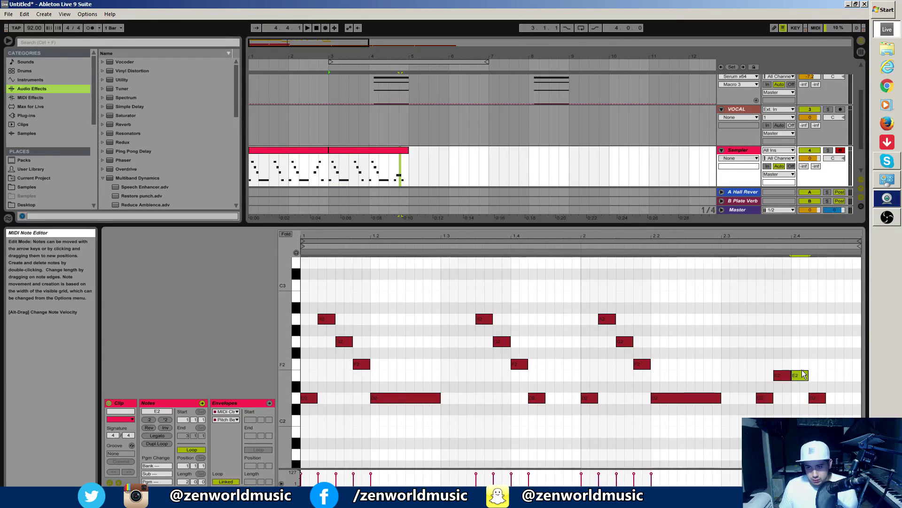
key("space")
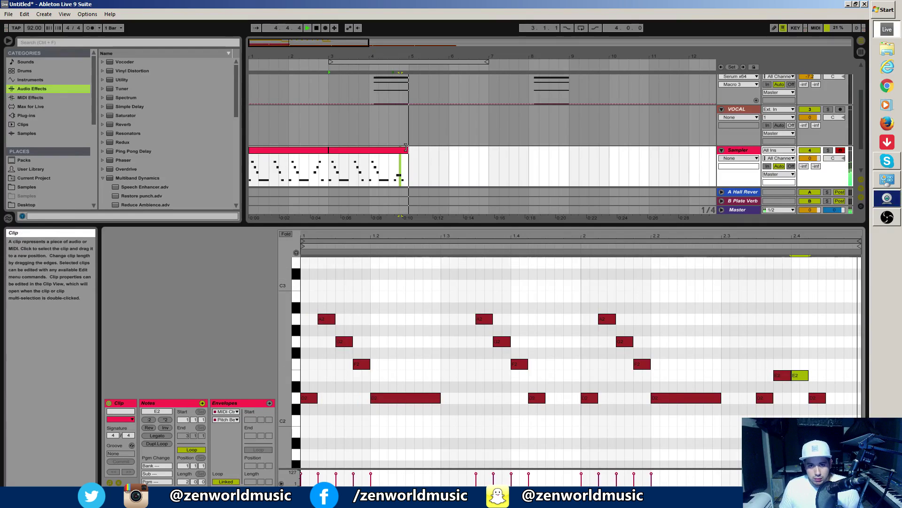
Duplicate both Sampler clips to fill bars 5 to 9, and stop playback with the full arrangement in view
left_click_drag(412, 170, 251, 163)
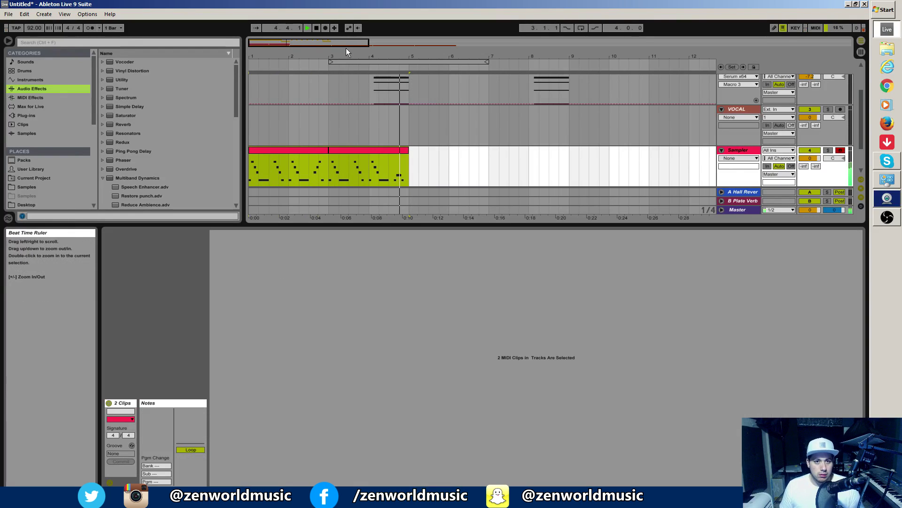
key("minus")
key("ctrl+d")
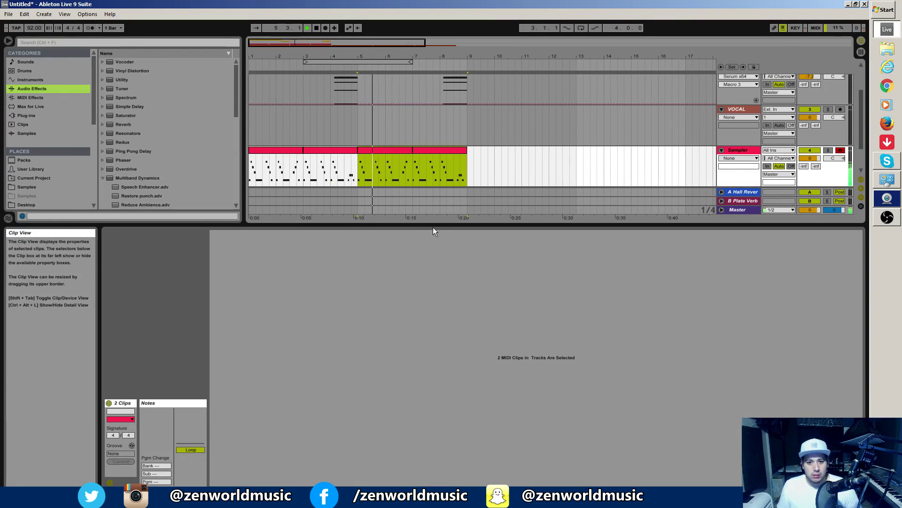
left_click_drag(441, 226, 433, 282)
key("space")
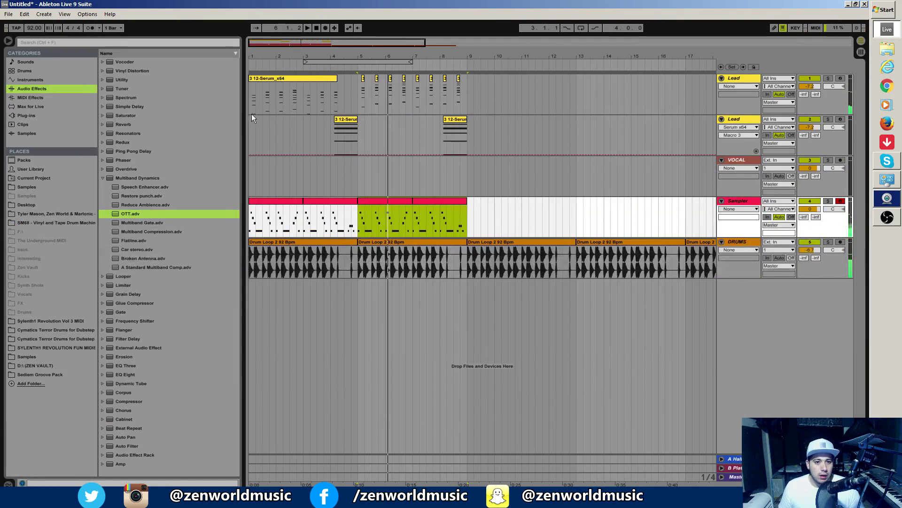
Play the arrangement from just after bar 4 and bring up the Amount control of the Sampler track's OTT
left_click(250, 112)
left_click(338, 112)
key("space")
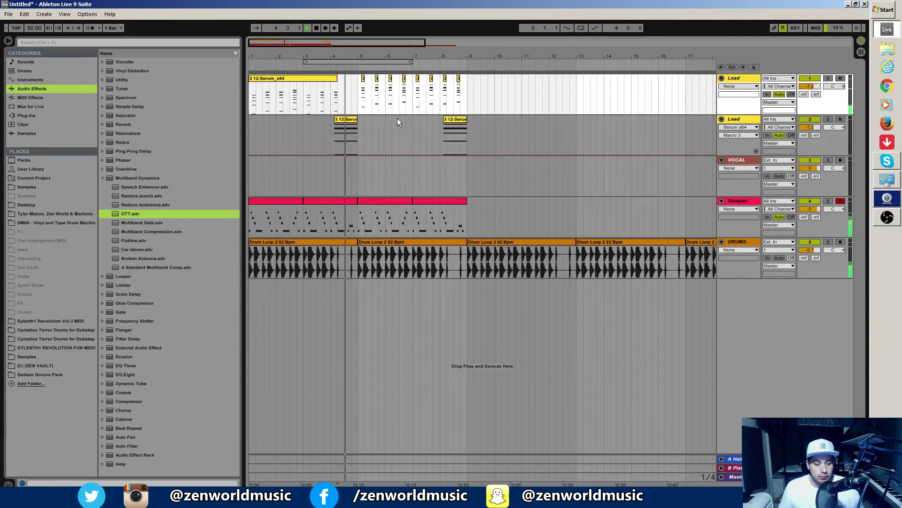
double_click(744, 204)
left_click(656, 477)
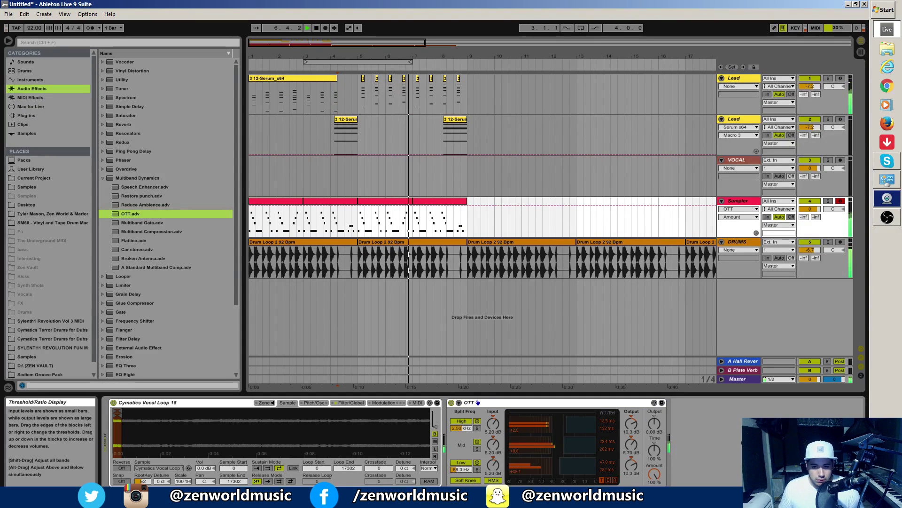
key("space")
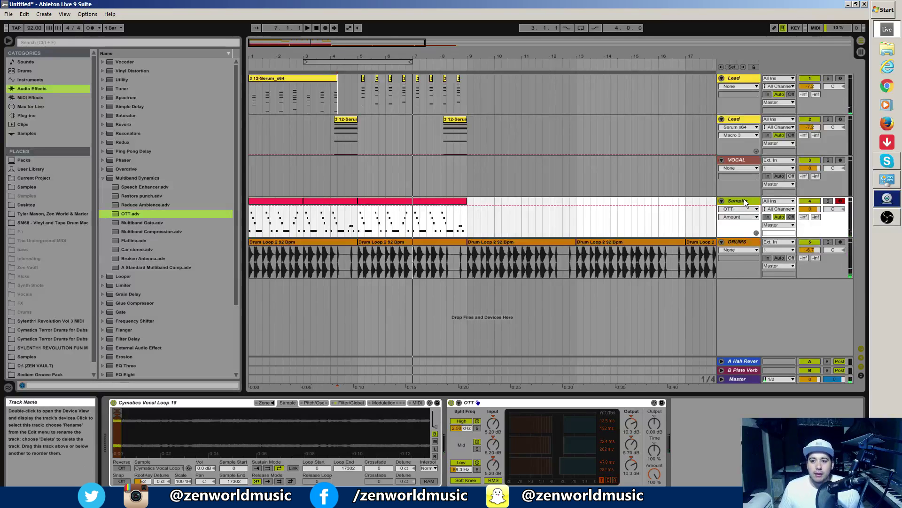
Raise the Sampler track's send to the A Hall Reverb in the mixer and return to the arrangement
key("Tab")
left_click(369, 59)
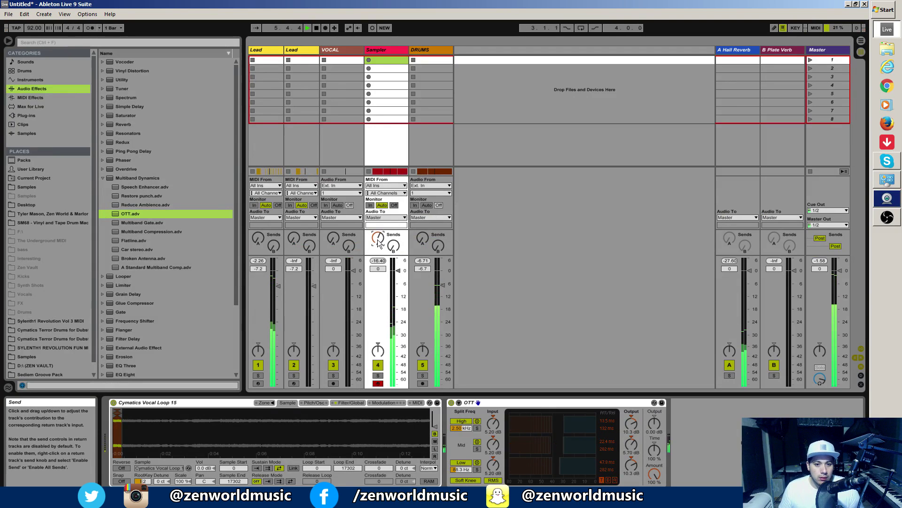
key("Tab")
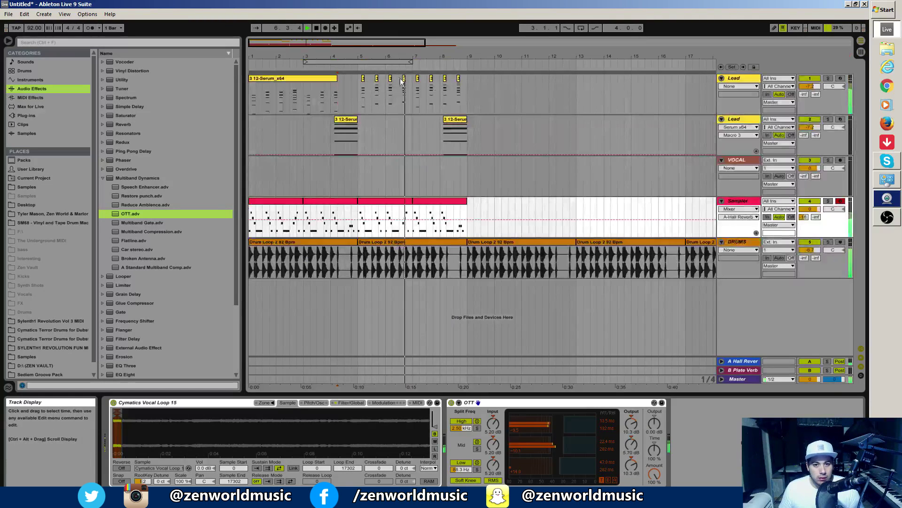
Remove the two Serum chord stabs in bar 8 of the first Lead track, above the second Lead track's last clip
key("minus")
key("minus")
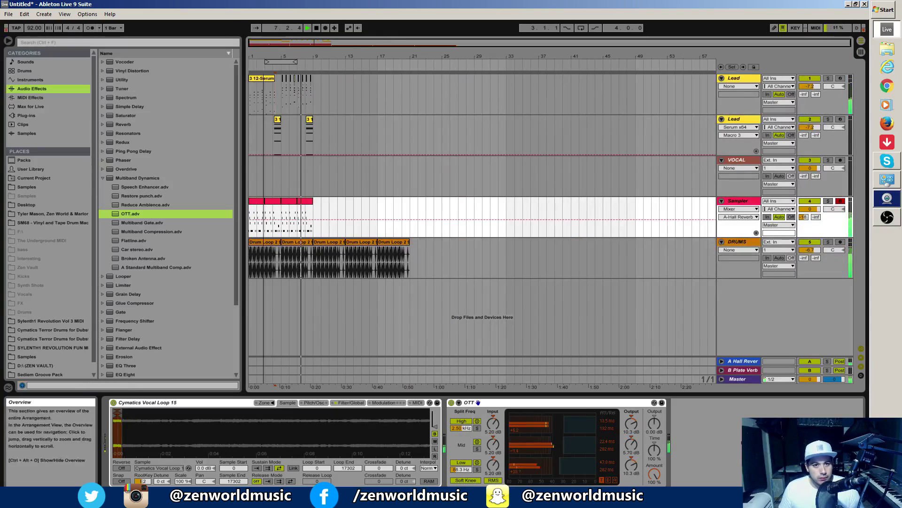
left_click_drag(263, 43, 264, 85)
left_click_drag(504, 90, 475, 128)
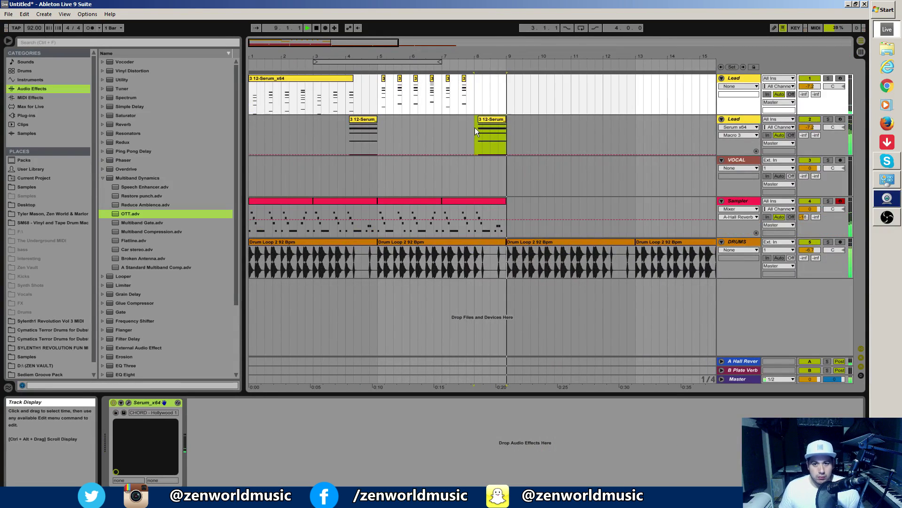
Delete all drum loop clips after bar 9 on the DRUMS track and stop playback
left_click(526, 241)
key("Delete")
left_click_drag(417, 44, 438, 45)
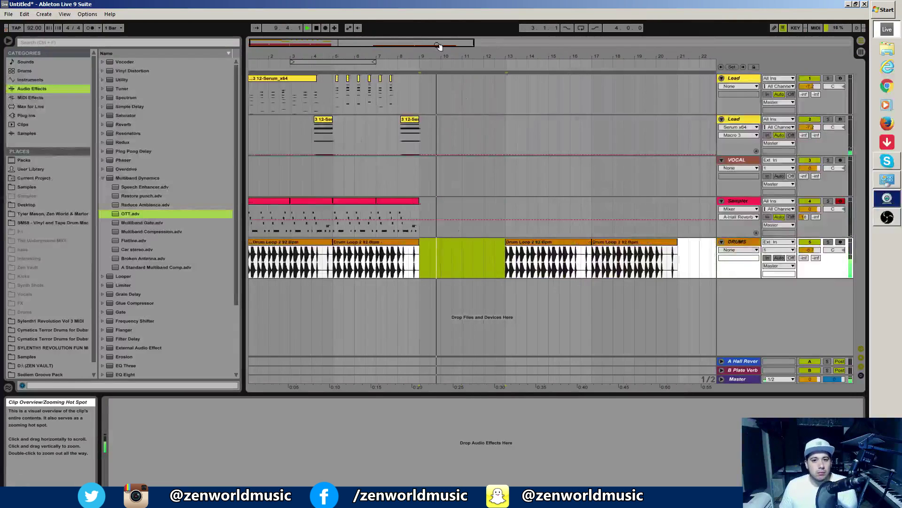
left_click(553, 239)
key("Delete")
left_click(614, 241)
key("Delete")
key("space")
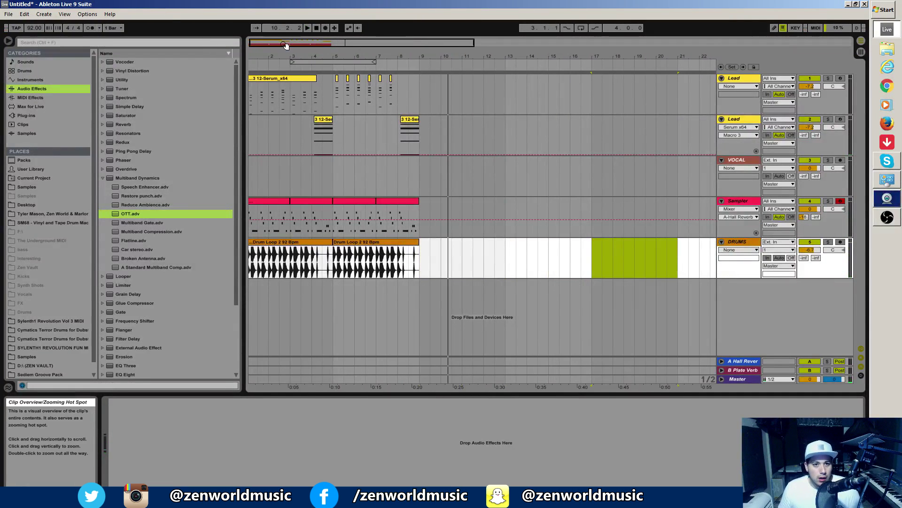
Play the arrangement from the start of the second Lead track's first Serum clip in bar 4
left_click_drag(285, 45, 297, 75)
left_click(298, 76)
left_click(428, 124)
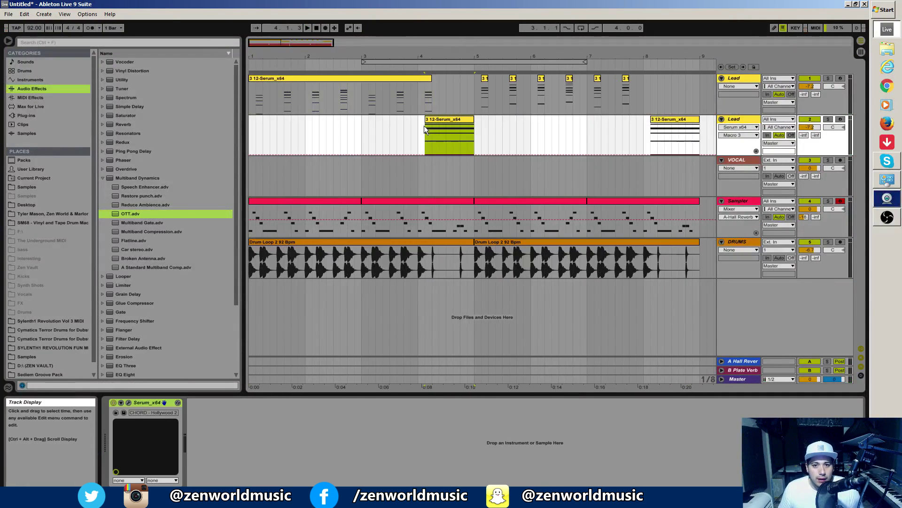
left_click(424, 126)
key("space")
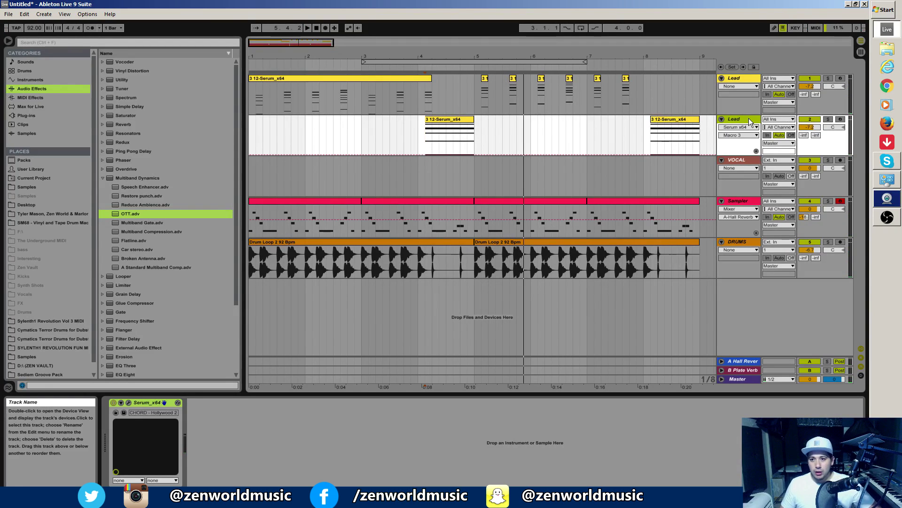
Duplicate the second Lead track and delete the copy's first Serum clip in bar 4
key("ctrl+d")
left_click(459, 162)
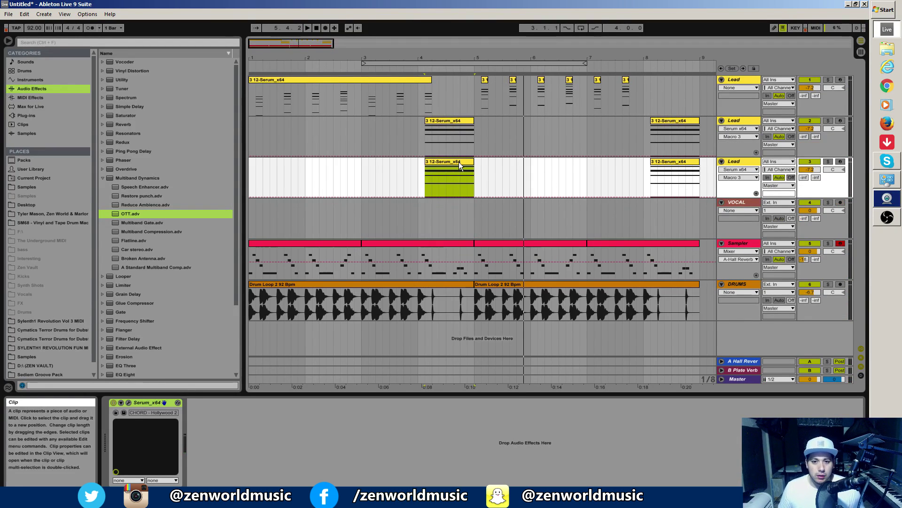
key("Delete")
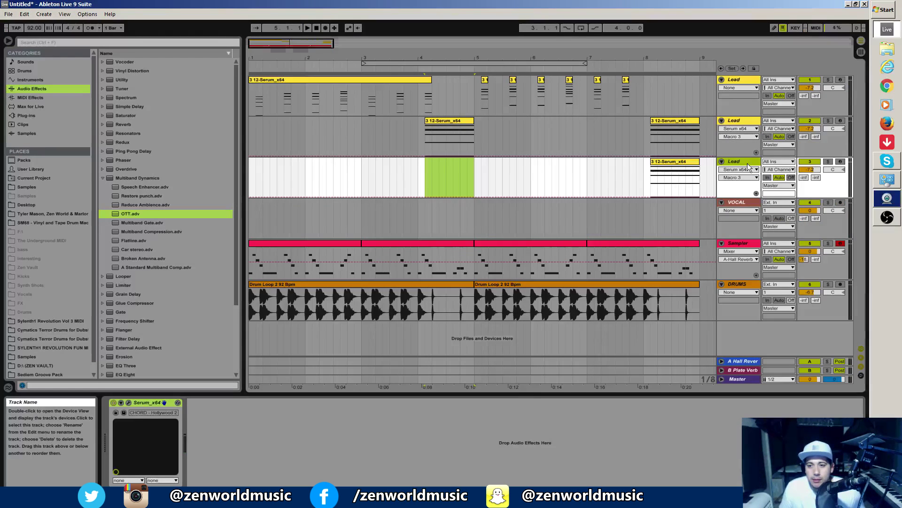
Load the preset KEYS - Cutie Bell 1 from Cymatics - Future Bass Presets in the duplicated Lead track's Serum and arm the track
left_click(128, 402)
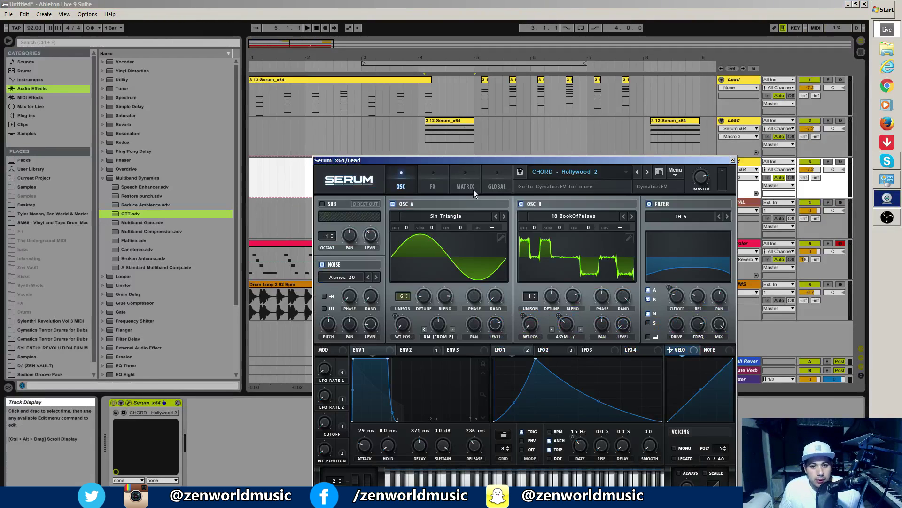
left_click(584, 171)
mouse_move(591, 198)
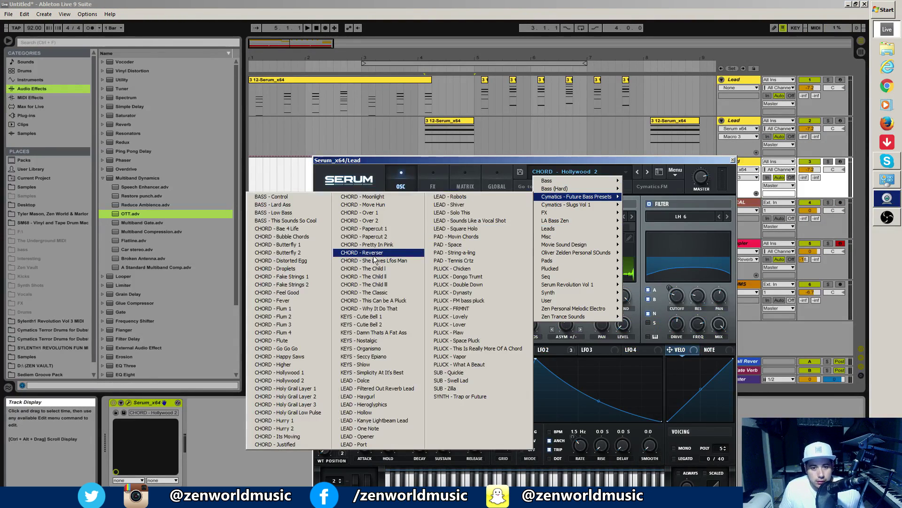
left_click(378, 316)
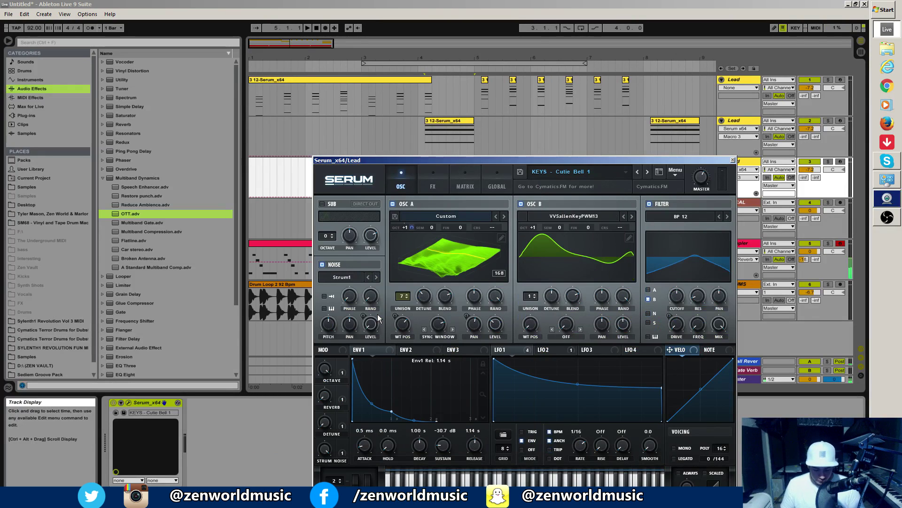
left_click(841, 162)
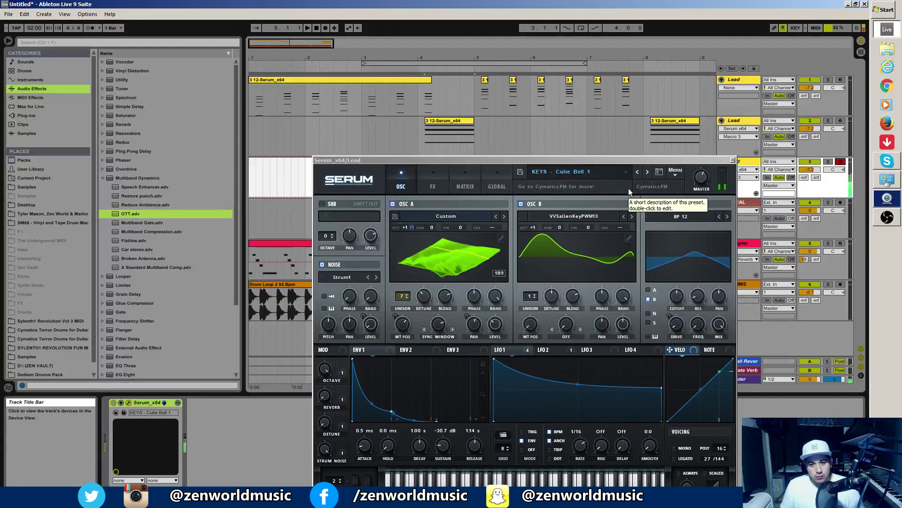
Audition the next Serum presets, from KEYS - Cutie Bell 2 to KEYS - Nostalgic
left_click(647, 171)
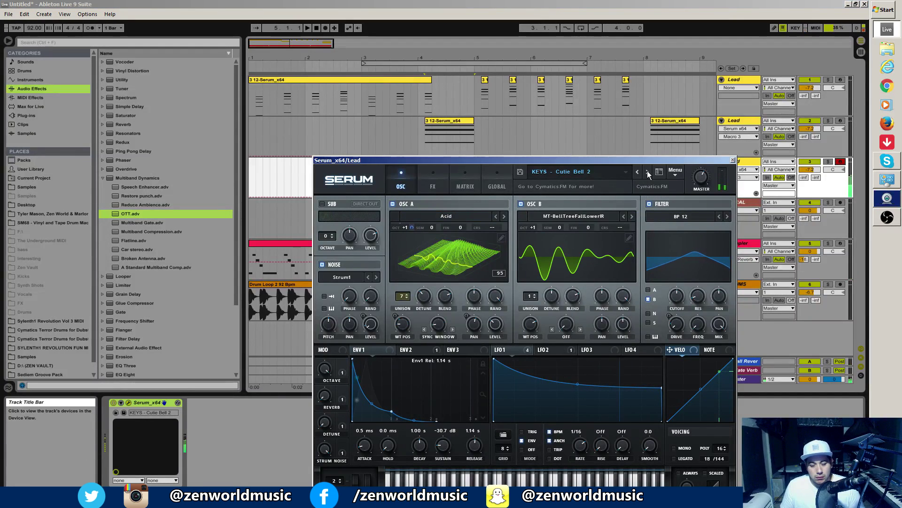
left_click(647, 171)
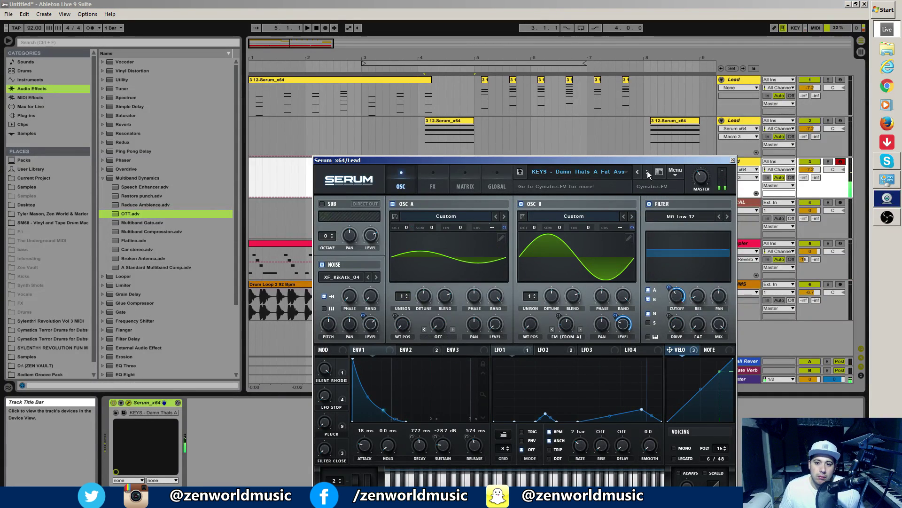
left_click(647, 172)
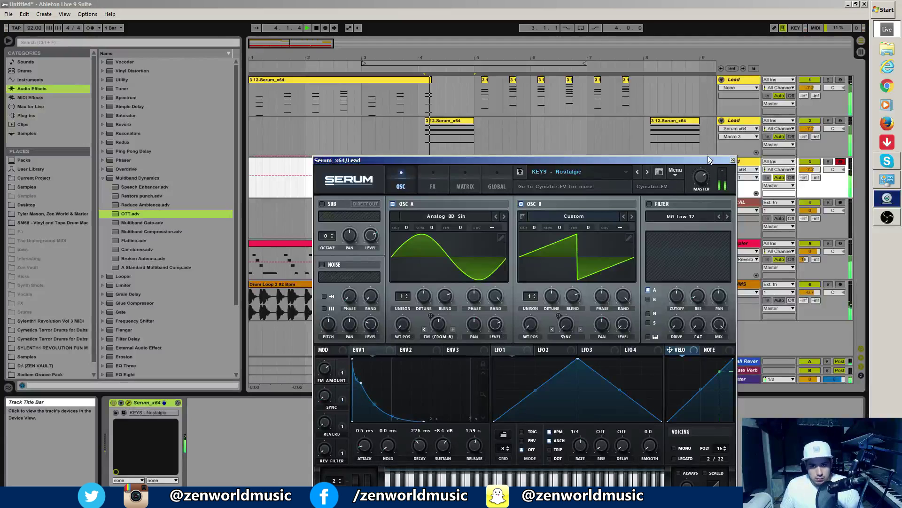
Copy the Sampler melody clip at bar 5 onto the third Lead track and play it soloed with the Nostalgic sound
left_click(733, 161)
left_click_drag(487, 243, 499, 193)
key("space")
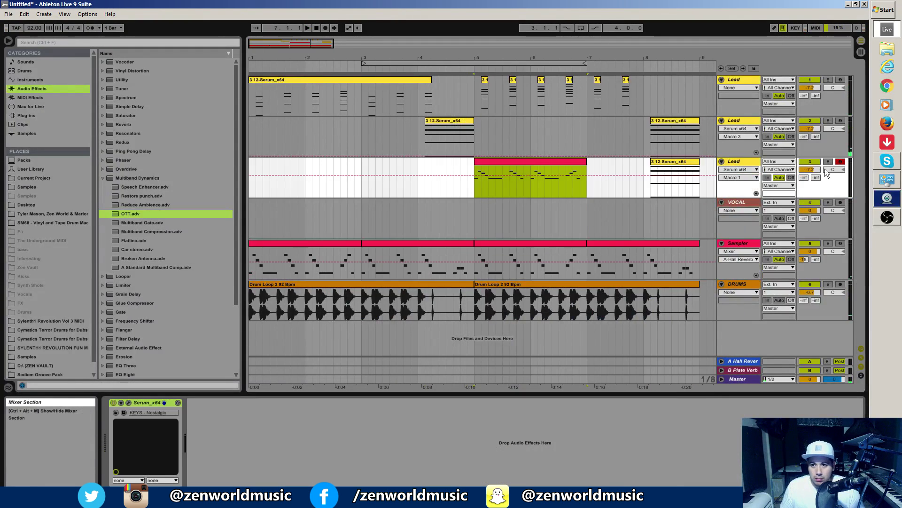
key("space")
double_click(505, 162)
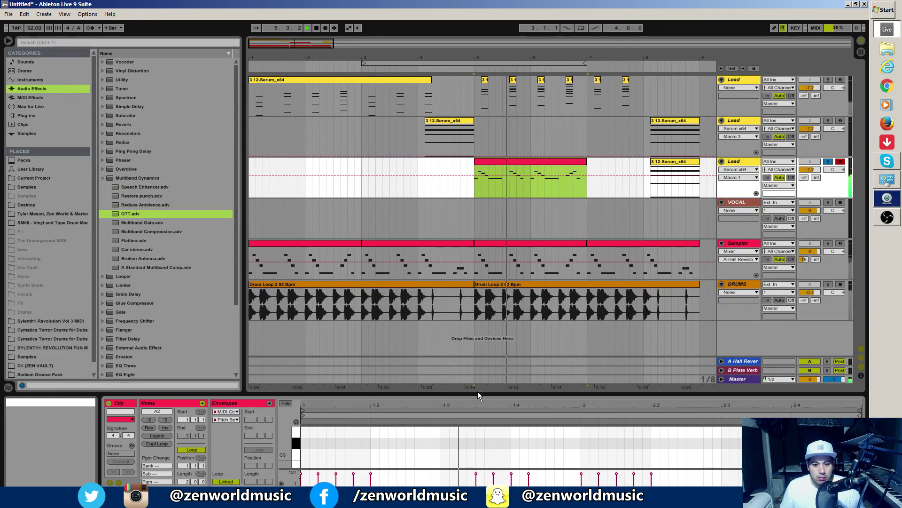
left_click_drag(472, 392, 429, 393)
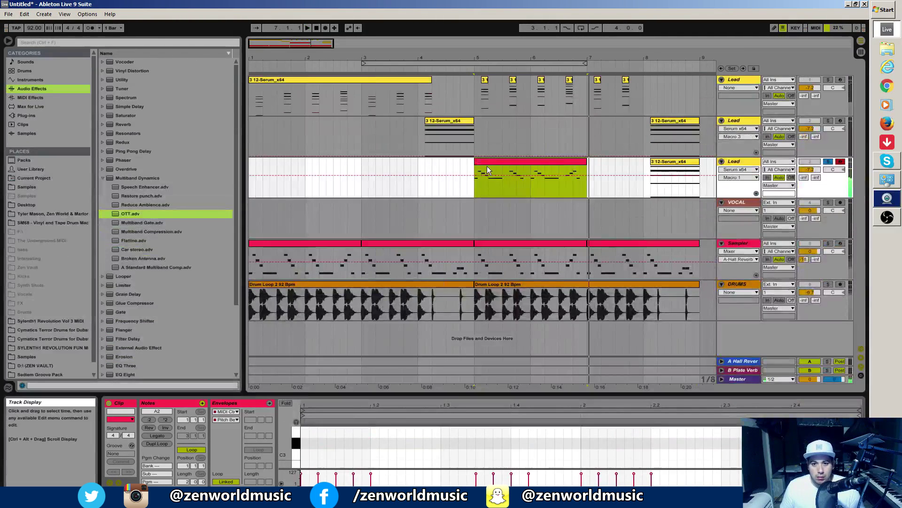
Audition further Serum presets on the soloed melody clip, from KEYS - Organismo to LEAD - Dolce
left_click(735, 162)
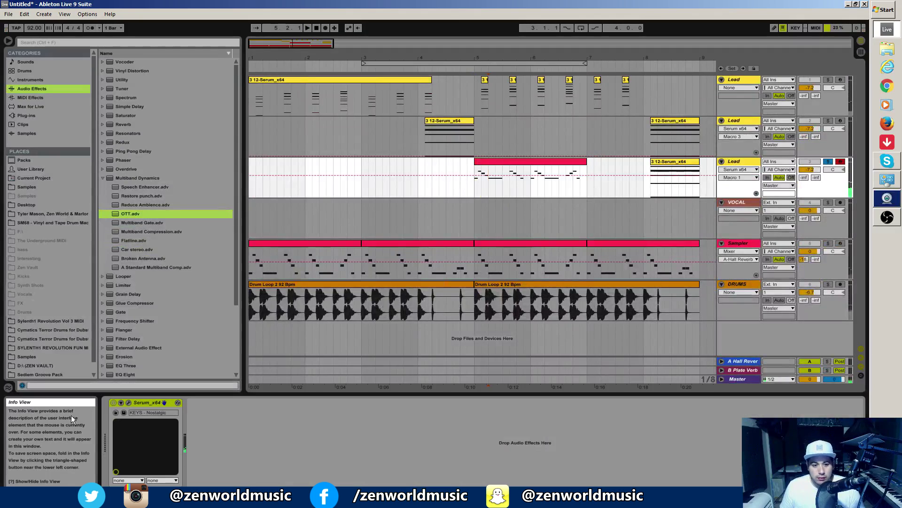
left_click(128, 403)
left_click(647, 172)
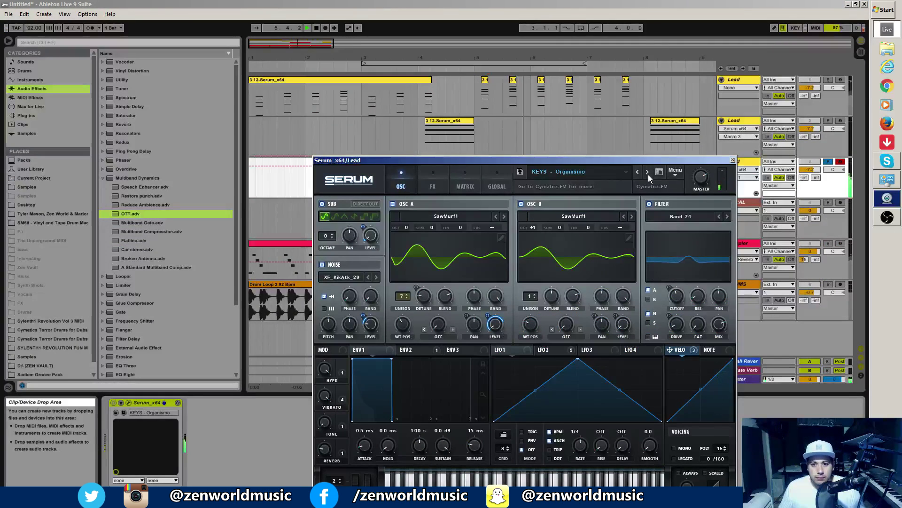
left_click(648, 174)
left_click(648, 172)
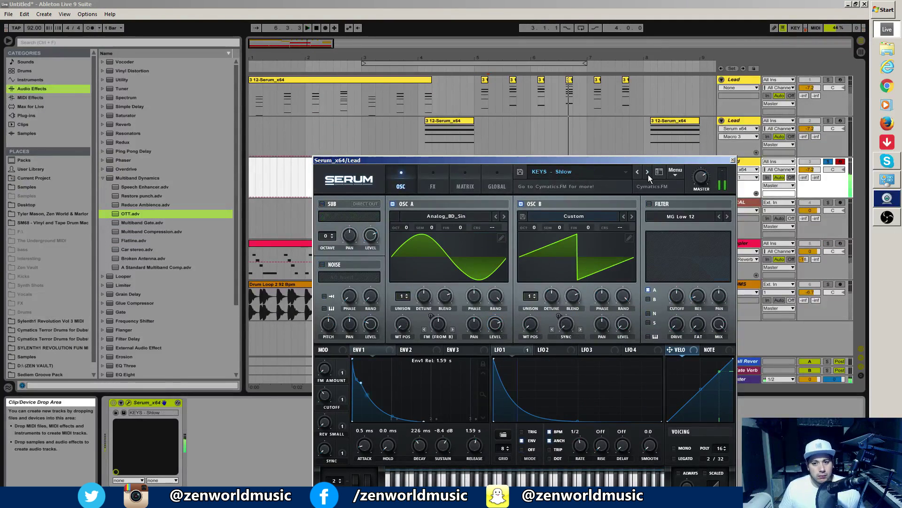
left_click(648, 173)
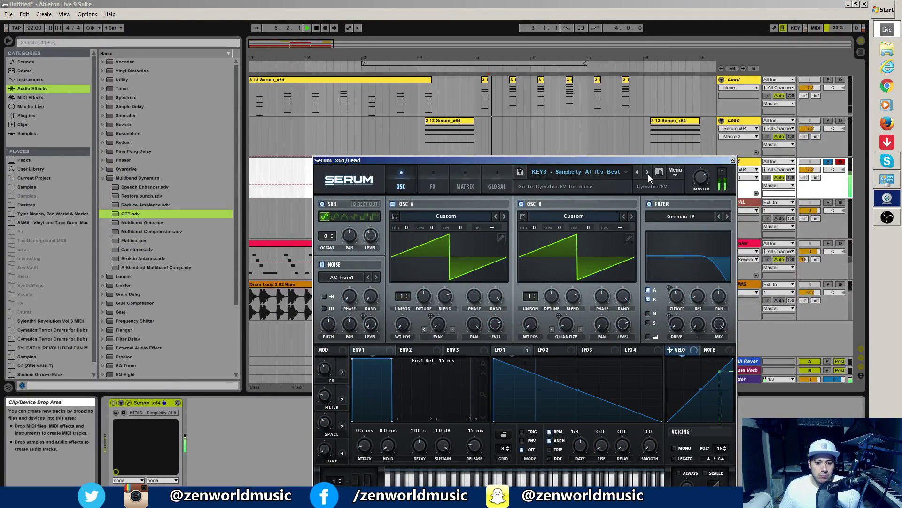
left_click(647, 172)
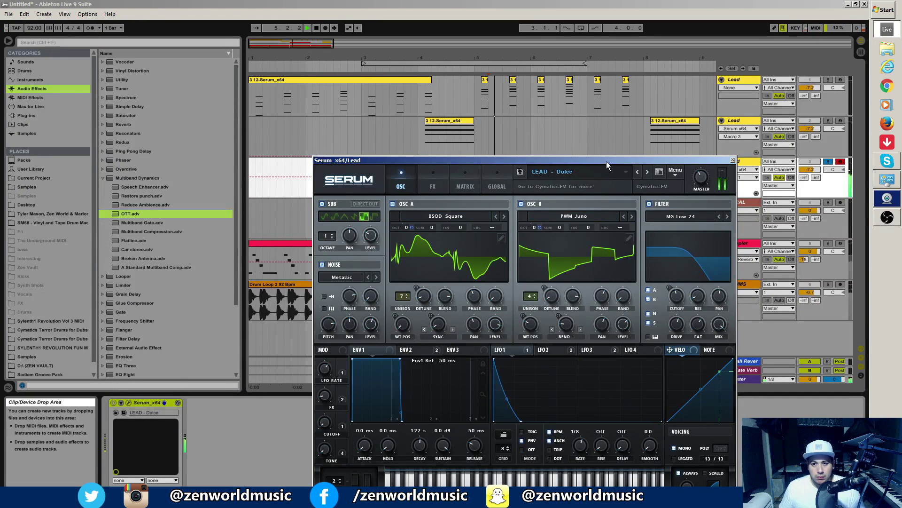
Move the Serum window clear of the melody clip and audition presets up to LEAD - Haygurl from bar 5
left_click_drag(607, 162, 594, 286)
left_click(473, 189)
key("space")
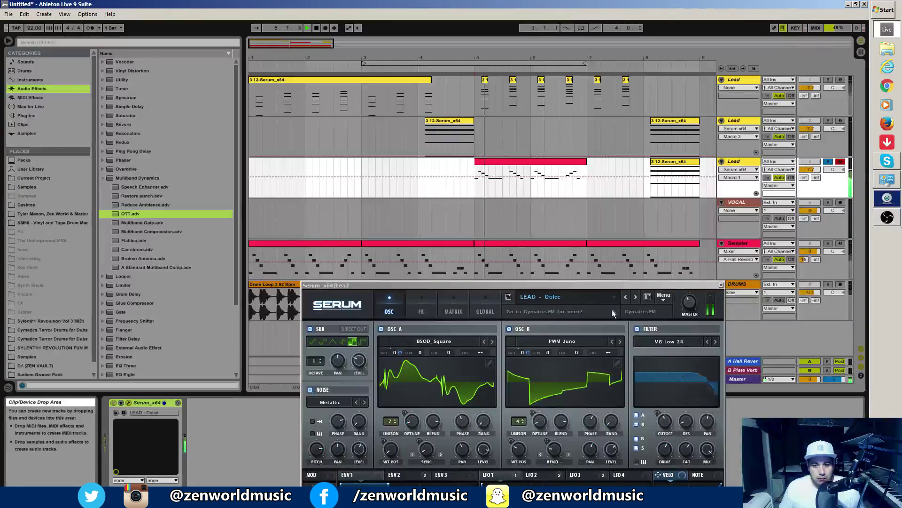
left_click(637, 300)
left_click(636, 297)
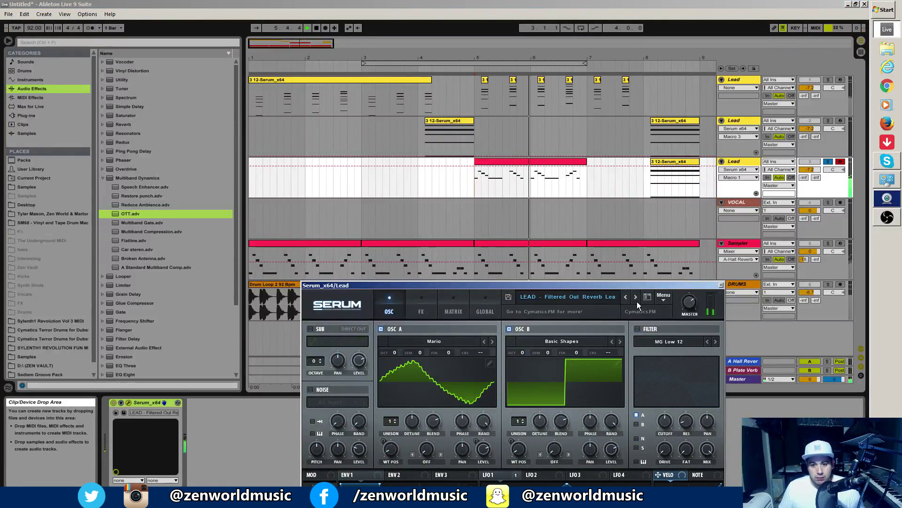
left_click(637, 297)
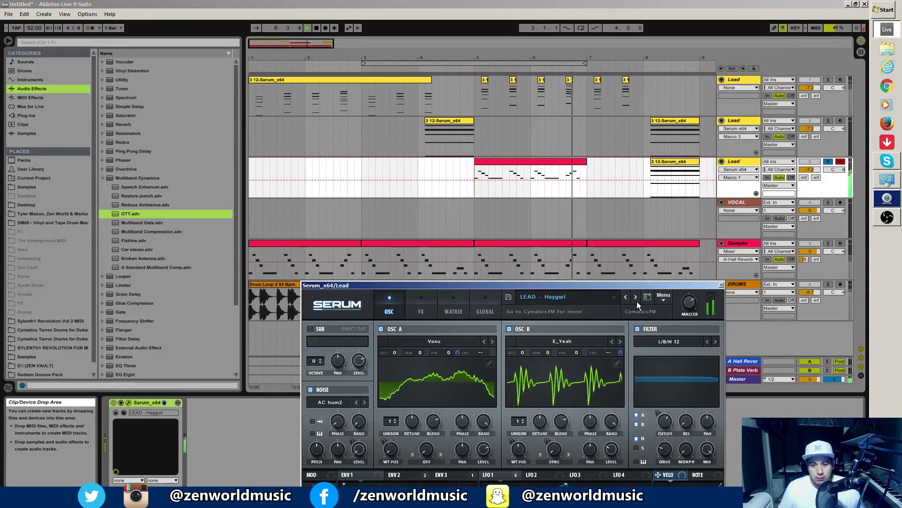
key("space")
key("space")
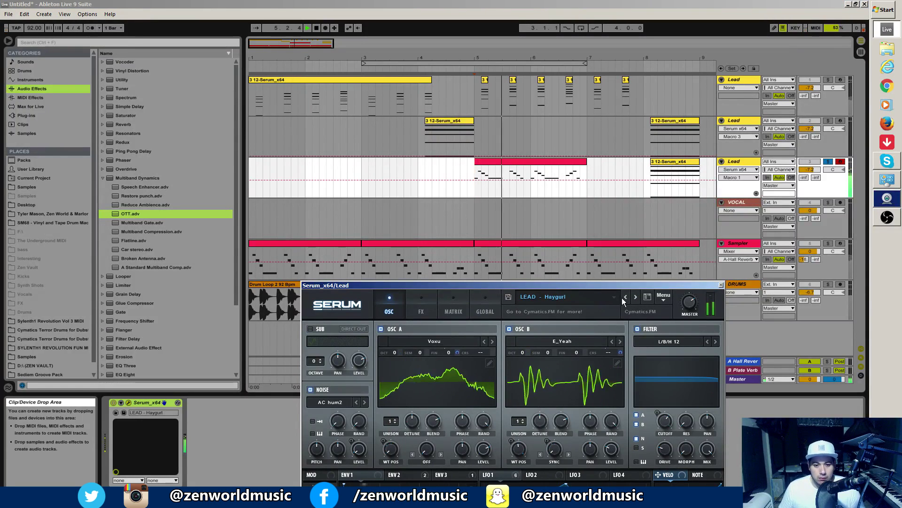
key("space")
Audition the presets LEAD - Hollow and LEAD - Kanye Lightbeam Lead against the melody clip at bar 5
left_click(638, 296)
key("space")
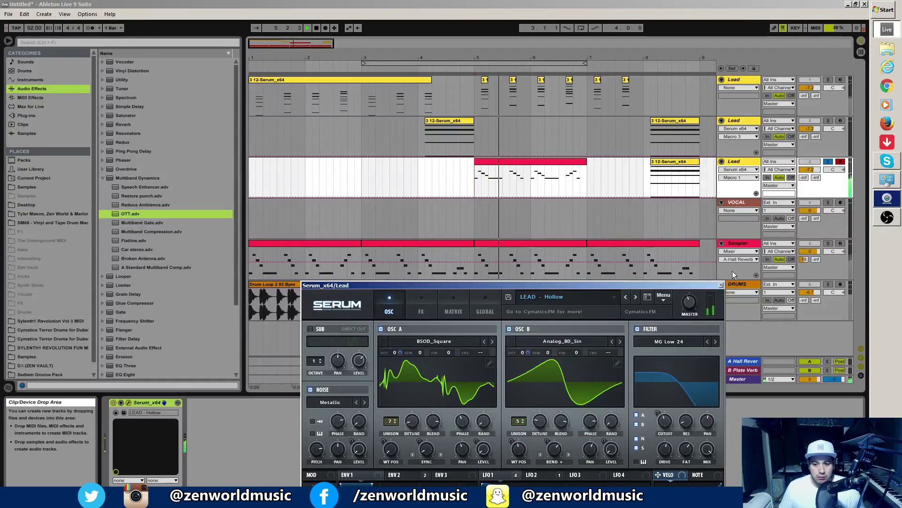
left_click(636, 296)
key("space")
key("space")
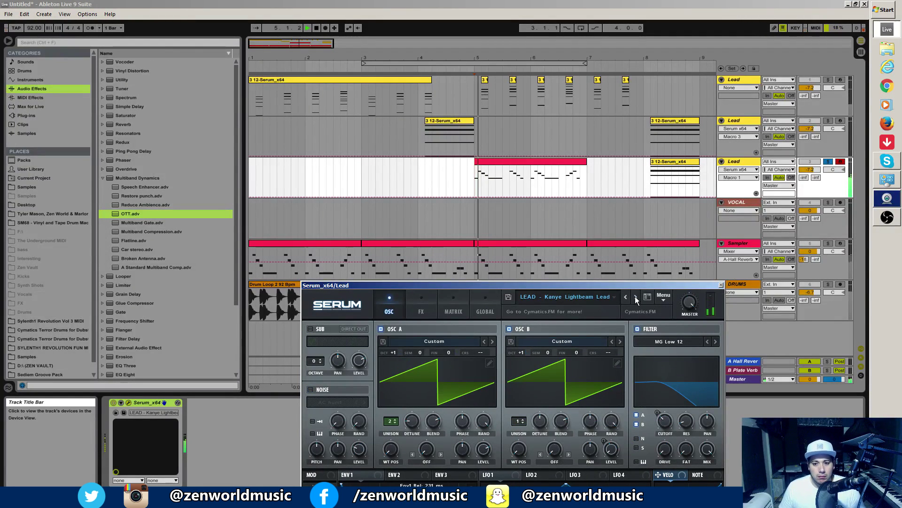
Set the Kanye Lightbeam Lead preset's Cutoff macro to 16% and close the Serum window
left_click_drag(630, 288, 612, 144)
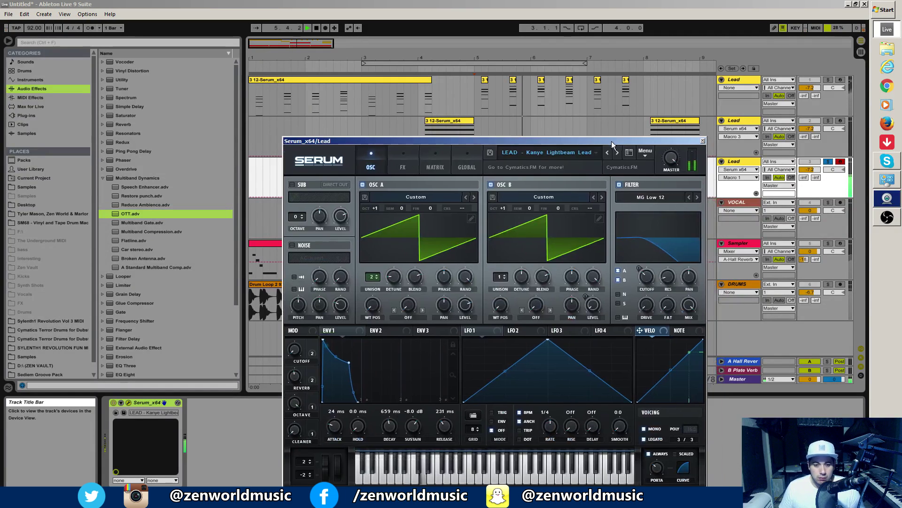
left_click_drag(294, 354, 308, 335)
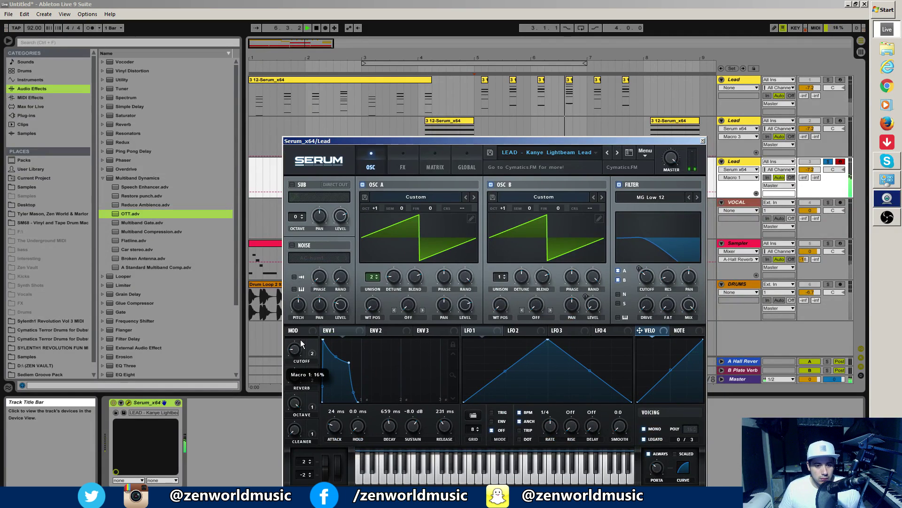
left_click(703, 141)
Unsolo the third Lead track and listen to its melody clip in the full arrangement, playing from bar 4
left_click(532, 178)
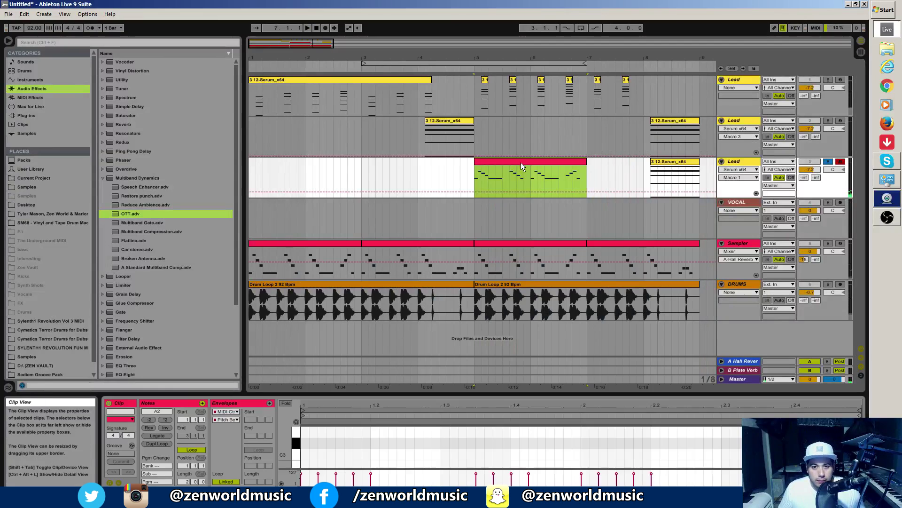
left_click(830, 161)
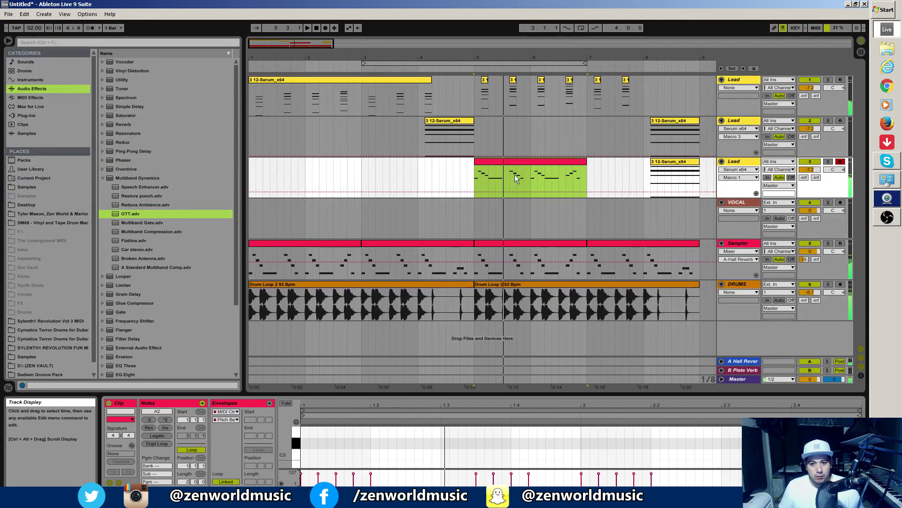
left_click(421, 164)
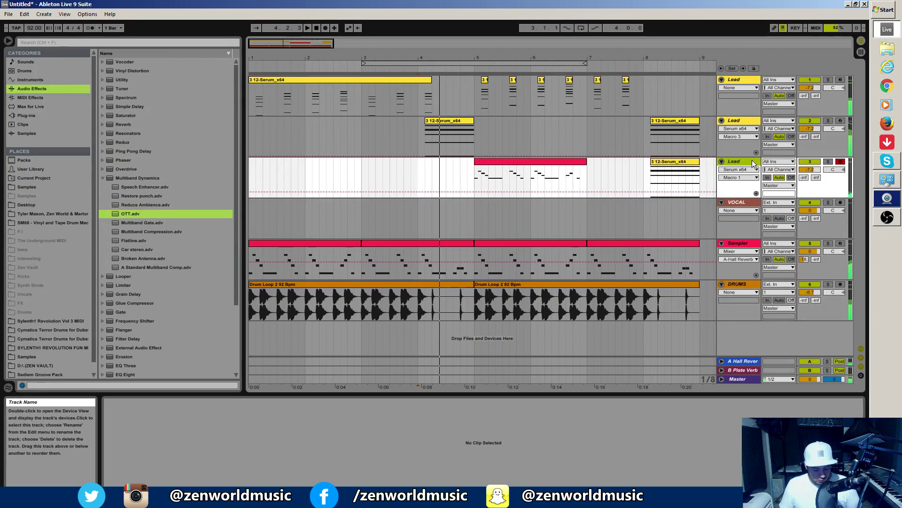
key("space")
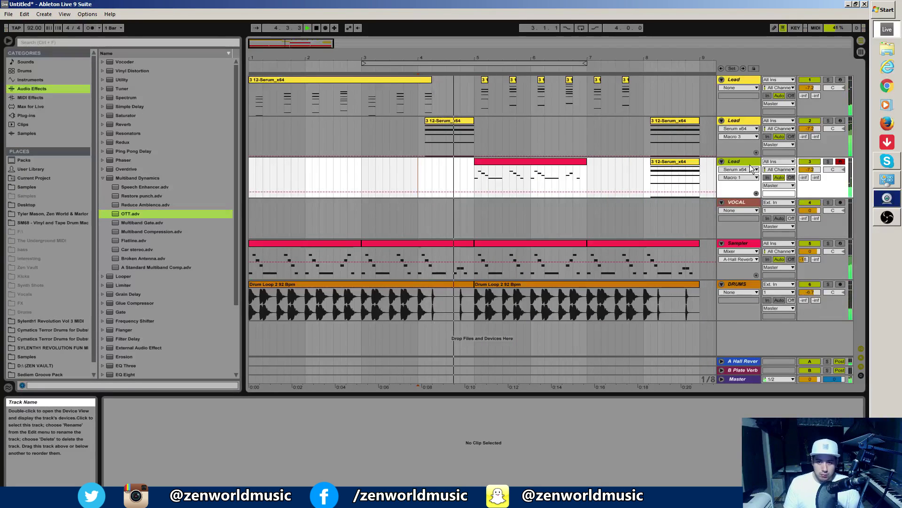
Delete the copied melody clip from the third Lead track and set the track's volume to 1.6 dB
left_click(564, 162)
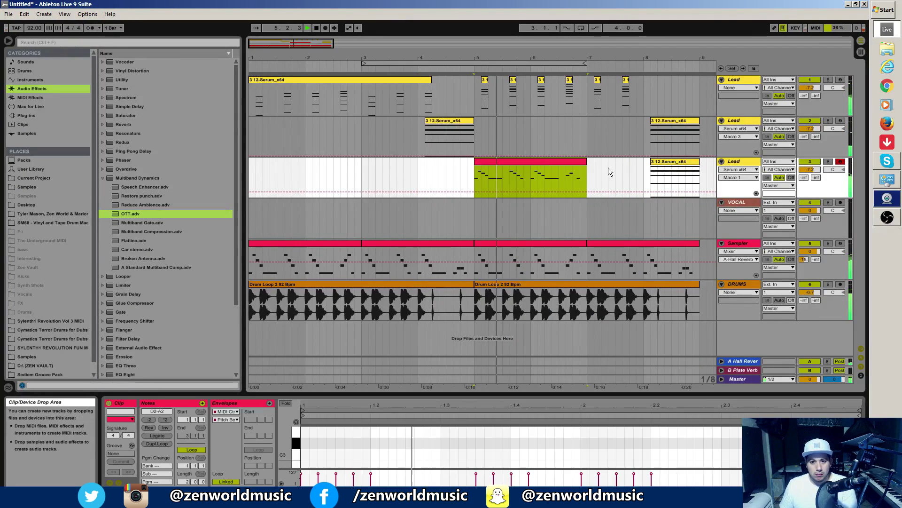
key("Delete")
left_click_drag(811, 172, 811, 166)
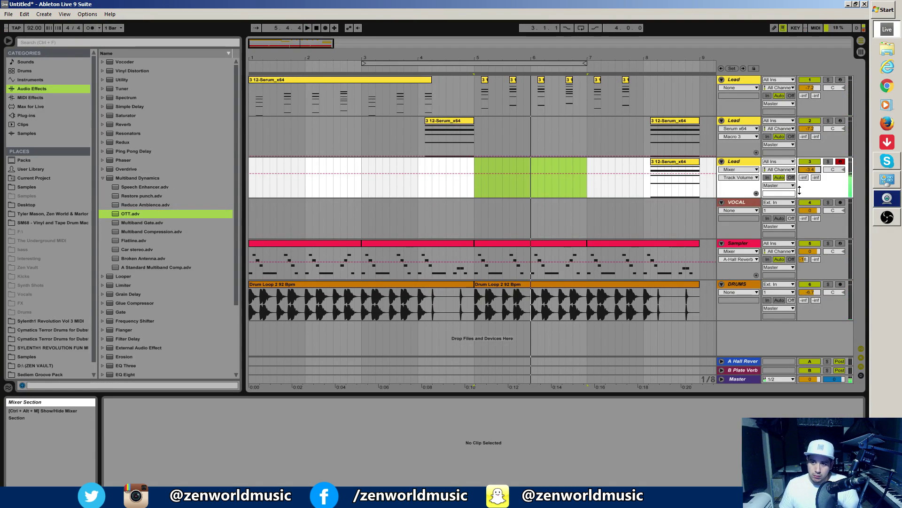
left_click_drag(805, 171, 804, 166)
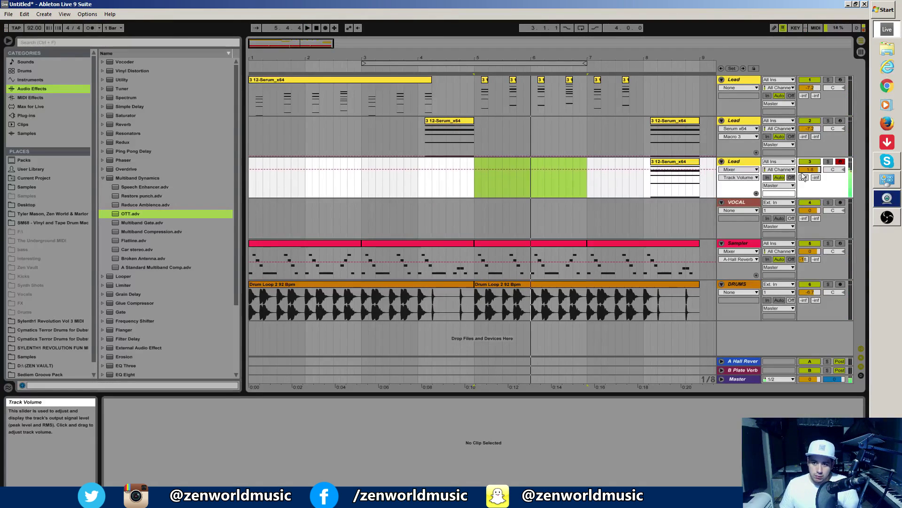
Reopen the third Lead track's Serum and advance through LEAD - One Note to the preset LEAD - Opener
double_click(744, 162)
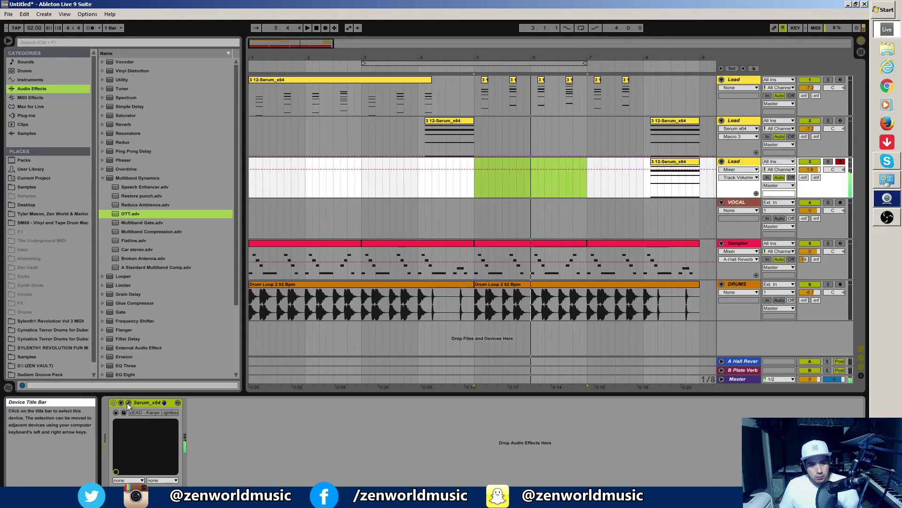
left_click(128, 402)
left_click(617, 153)
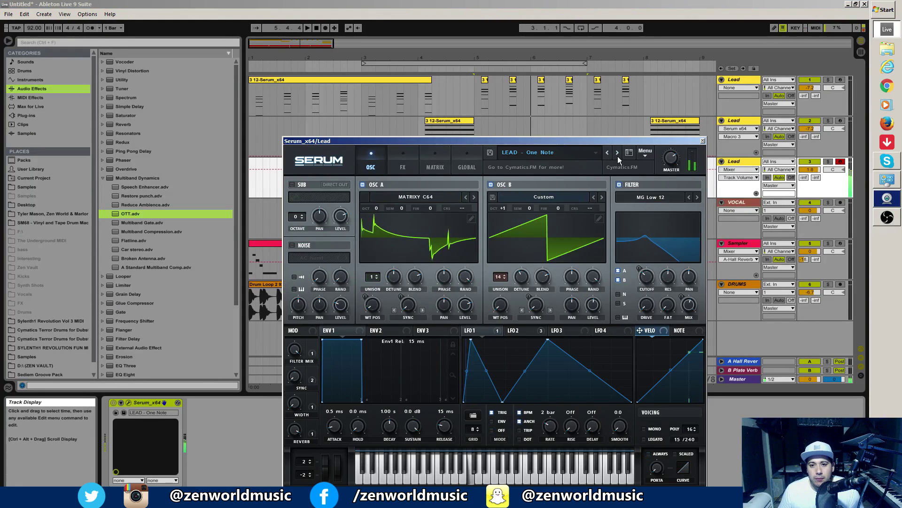
left_click(618, 154)
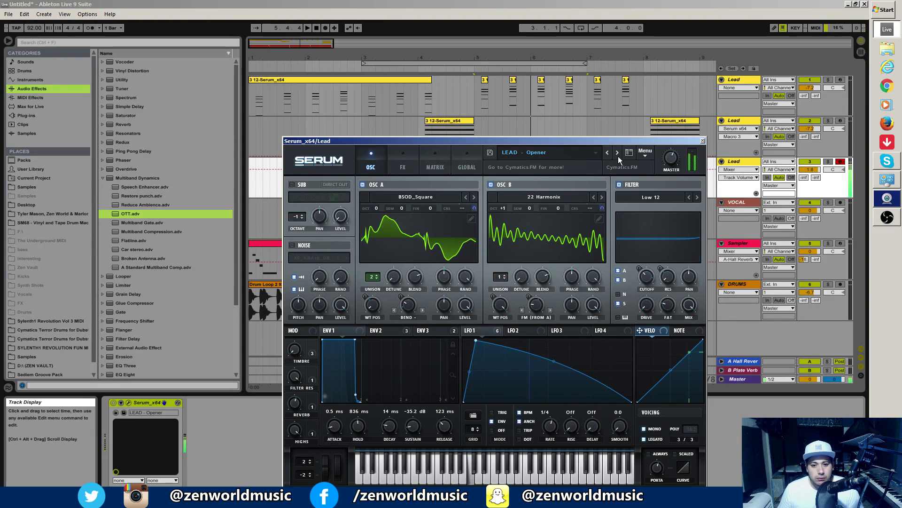
Load the preset LEAD - Sounds Like a Vocal Shot from Cymatics - Future Bass Presets in Serum and close its window
left_click(618, 155)
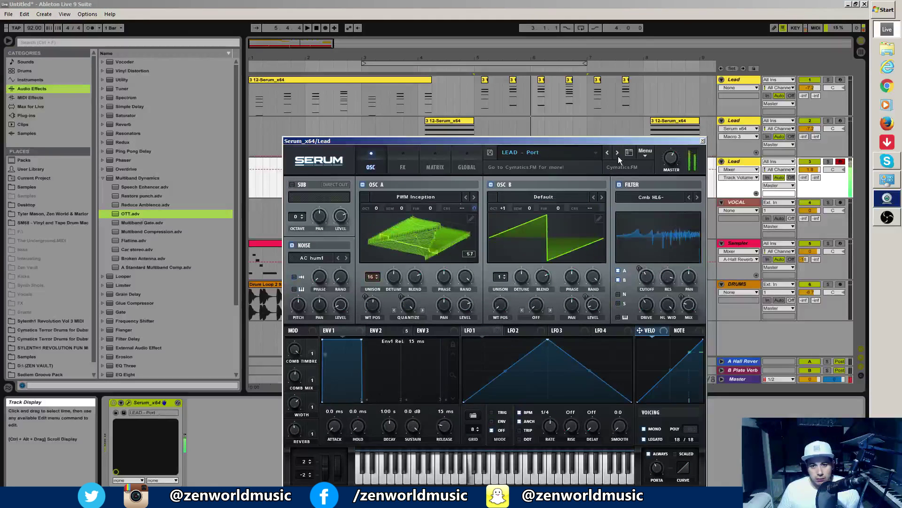
left_click(571, 156)
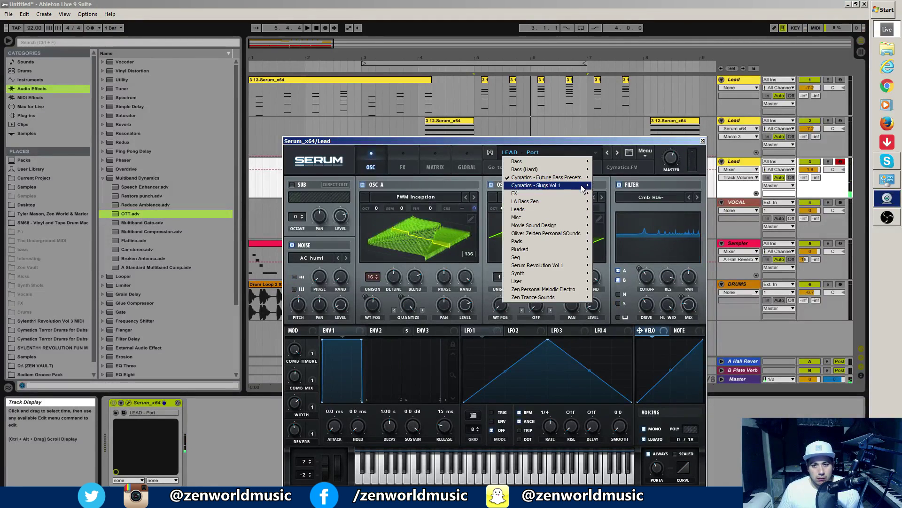
mouse_move(564, 177)
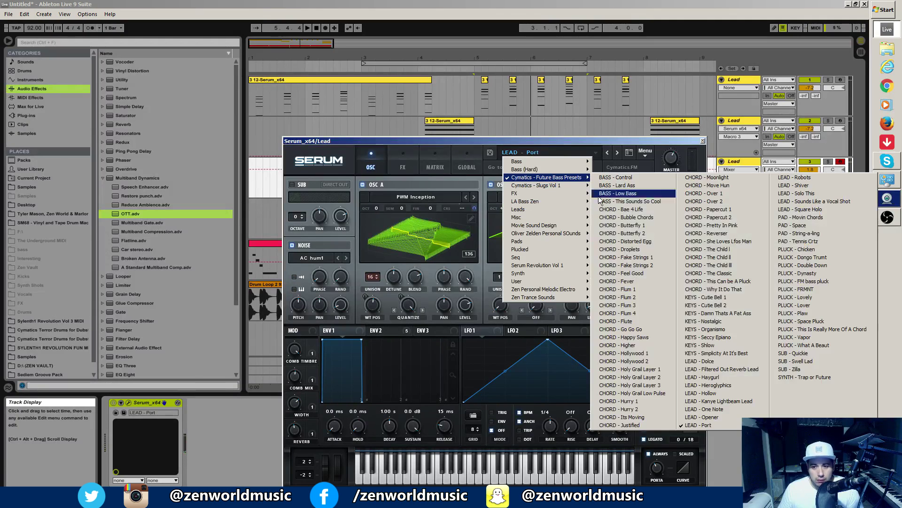
left_click(807, 202)
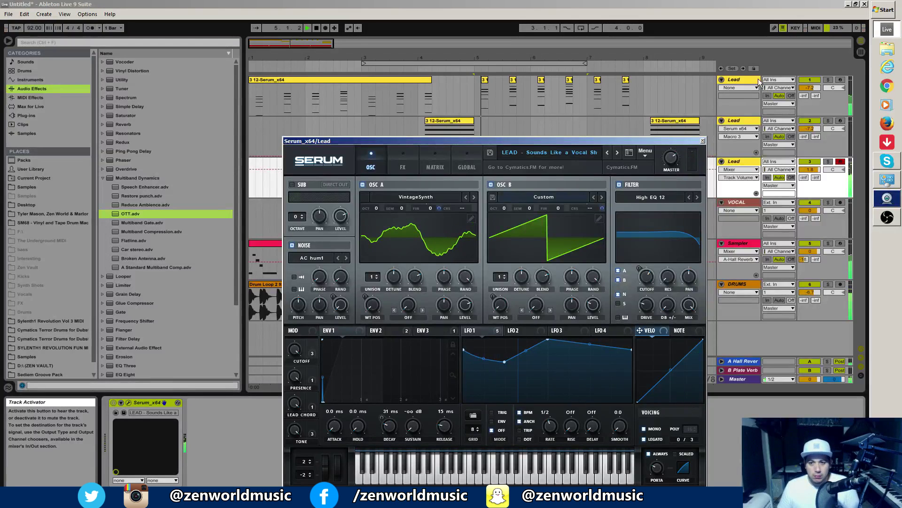
left_click(702, 140)
Play the new lead sound over the arrangement from bar 5 and lower the third Lead track's volume
key("space")
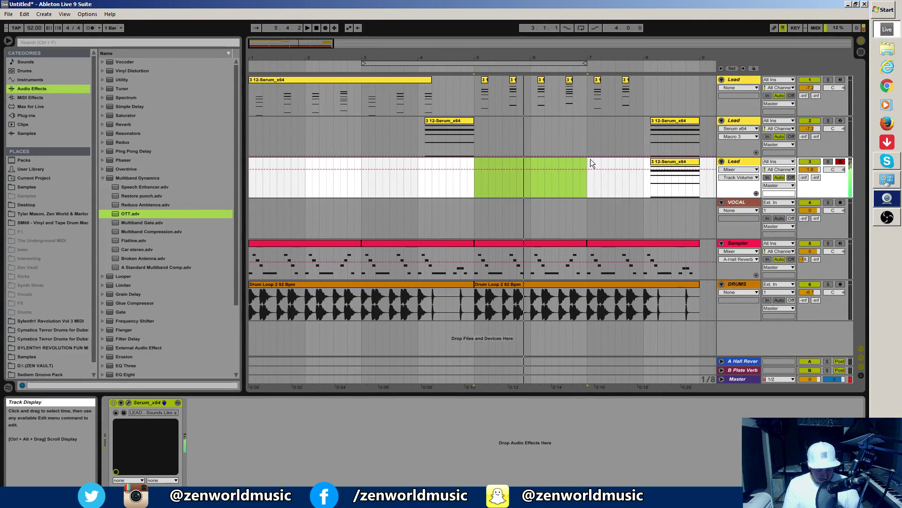
key("space")
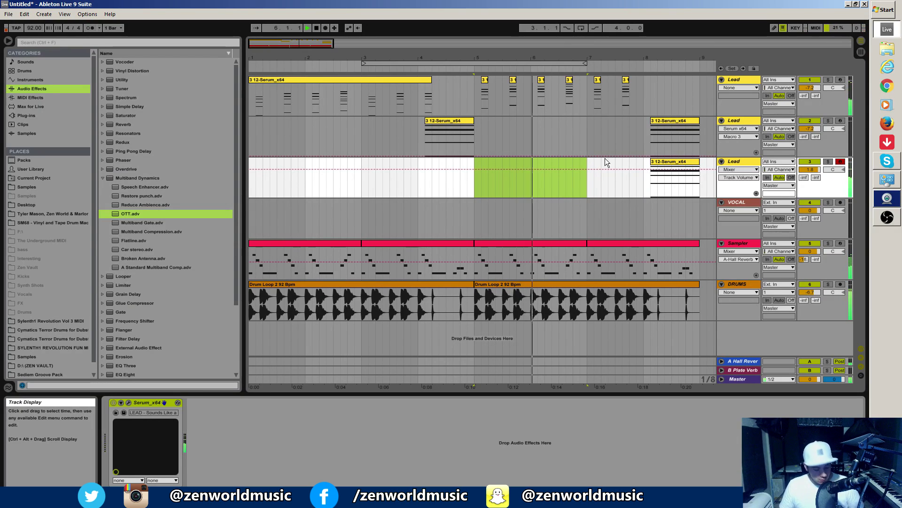
key("space")
left_click_drag(812, 170, 812, 180)
Listen to the arrangement from about bar 4 with the quieter third Lead sound, stopping and restarting playback
left_click(479, 191)
left_click_drag(502, 58, 502, 46)
left_click(375, 110)
key("space")
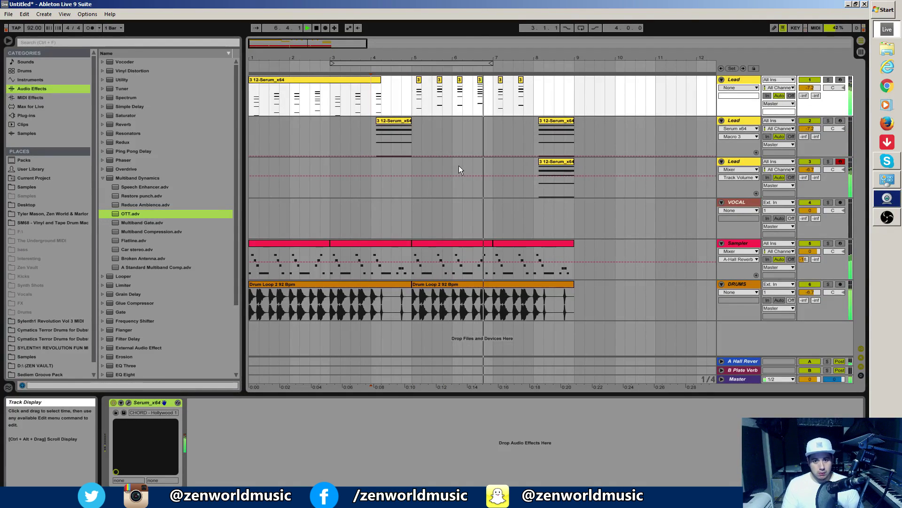
key("space")
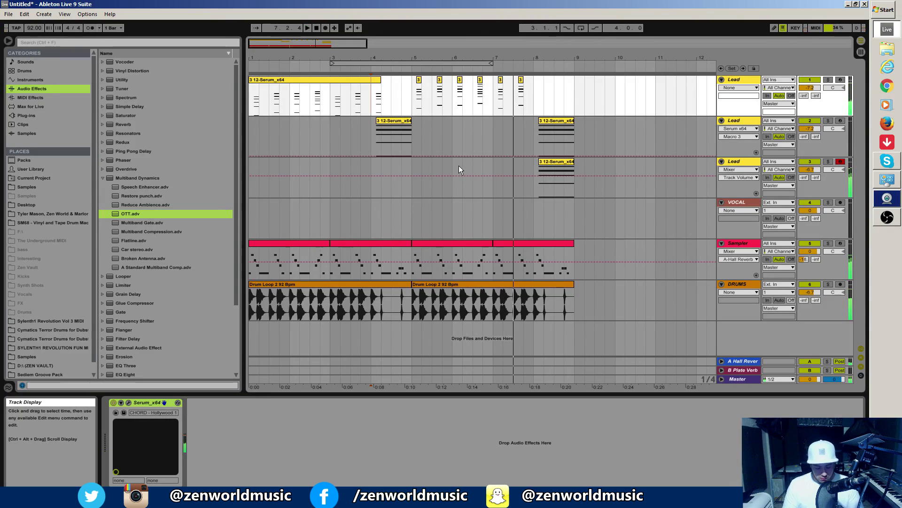
key("space")
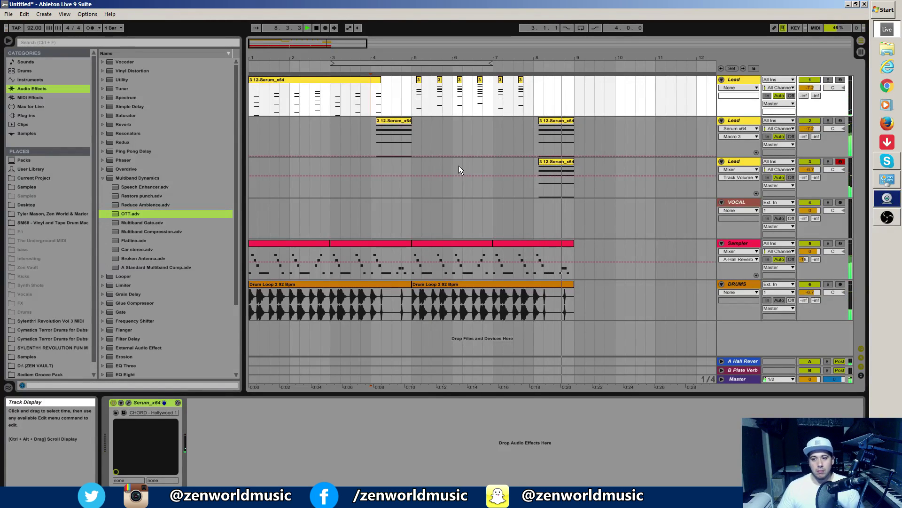
Delete the third Lead track's clip at bar 8 and insert an empty two-bar MIDI clip from bar 5 to bar 7
left_click_drag(551, 162, 555, 162)
key("Delete")
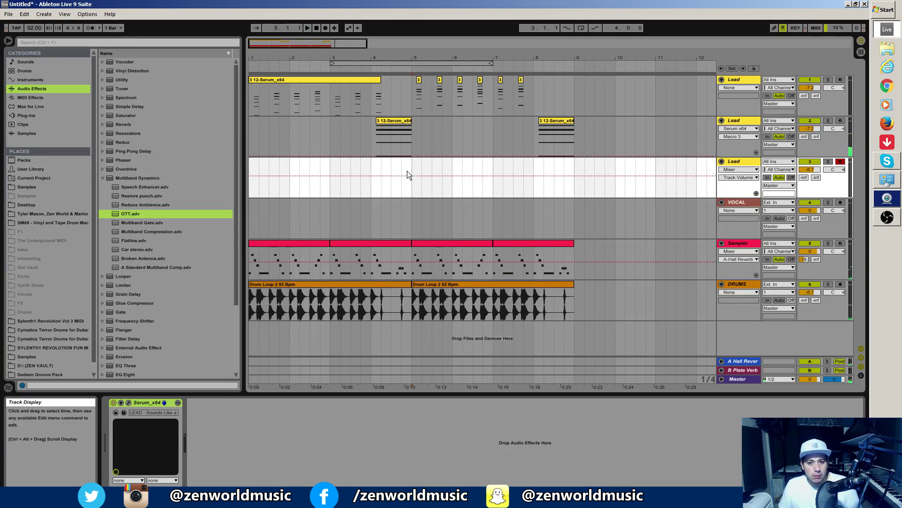
left_click(407, 171)
left_click_drag(414, 170, 492, 179)
key("ctrl+shift+m")
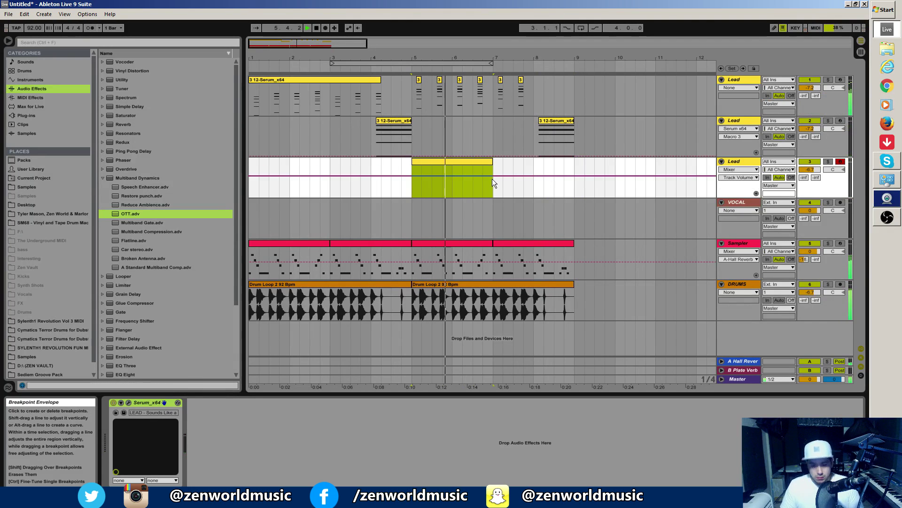
Open the new clip in an enlarged note editor and draw a descending A3, G3, F3, D3 melody followed by another D3
key("space")
left_click(448, 162)
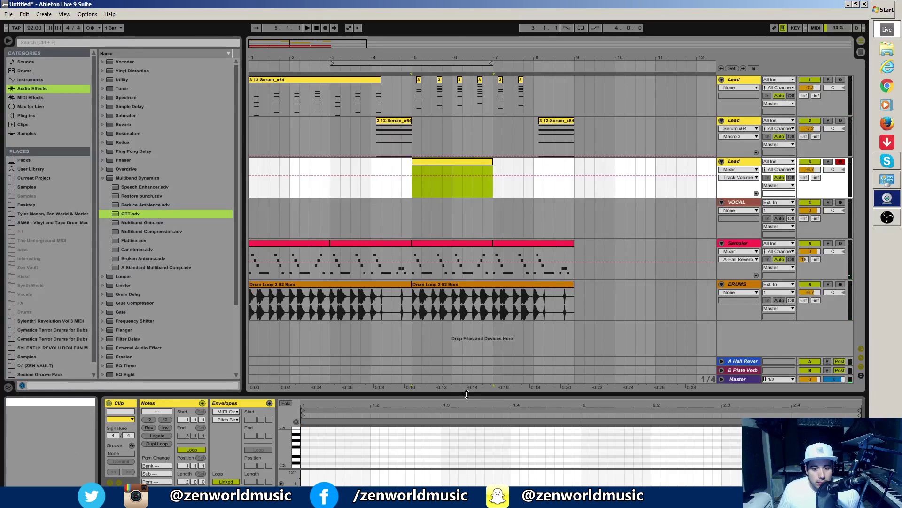
left_click_drag(442, 387, 423, 175)
scroll(319, 303, "up", 2)
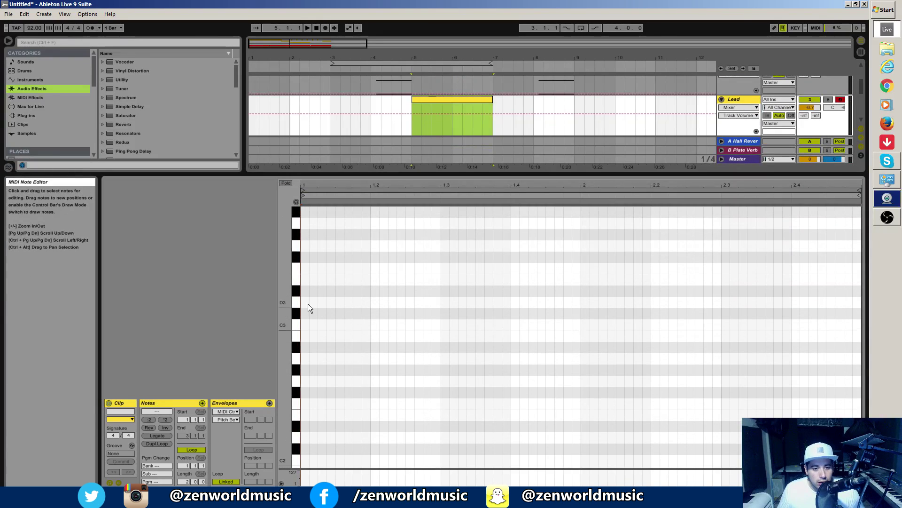
double_click(309, 304)
key("space")
left_click_drag(309, 302, 384, 271)
double_click(337, 246)
left_click_drag(386, 270, 492, 303)
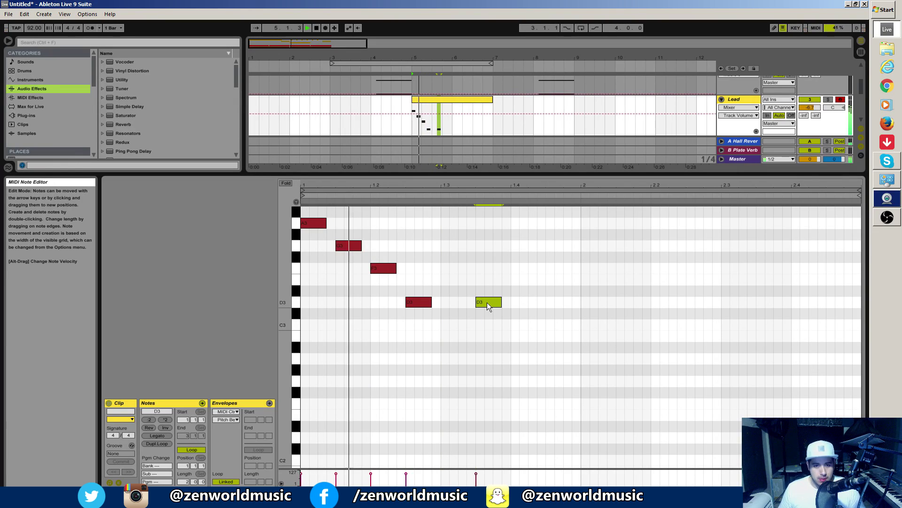
Shorten the last D3 and follow it with short C3, D3 and D3 notes to end the first bar's phrase
scroll(486, 303, "up", 2)
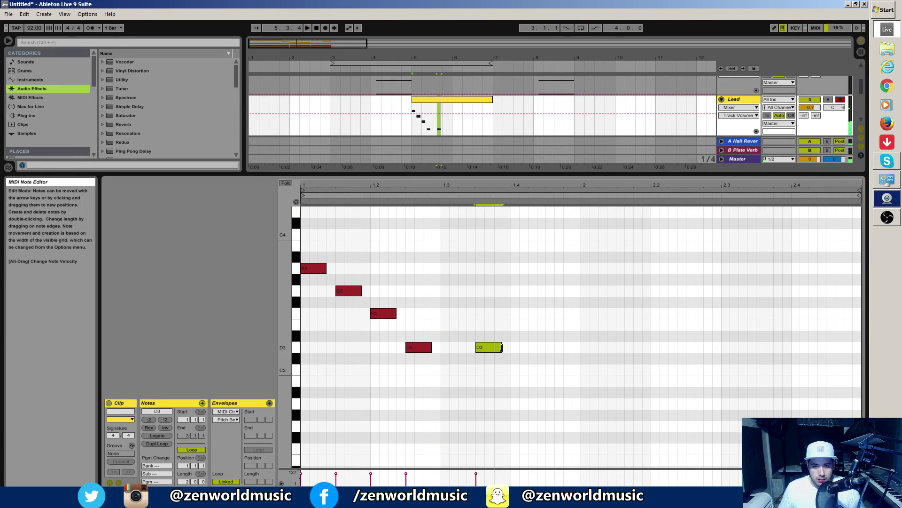
left_click_drag(501, 347, 555, 351)
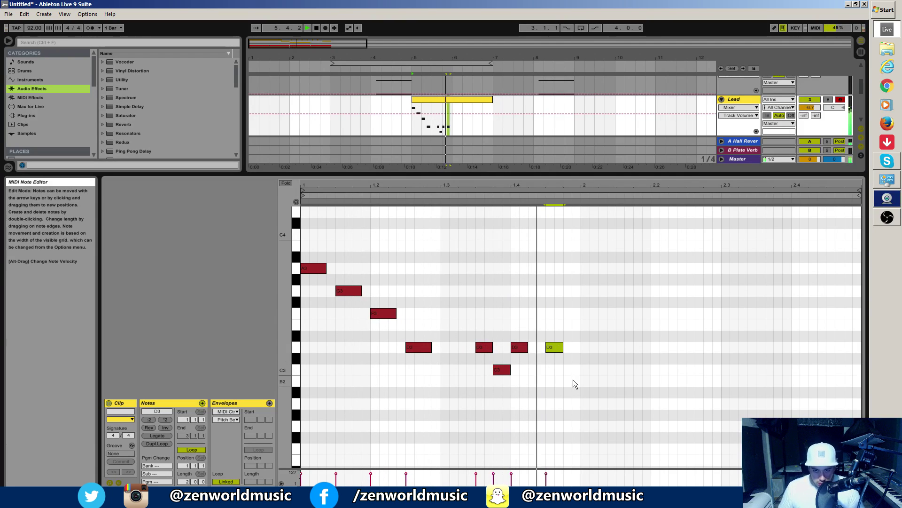
left_click_drag(553, 349, 536, 349)
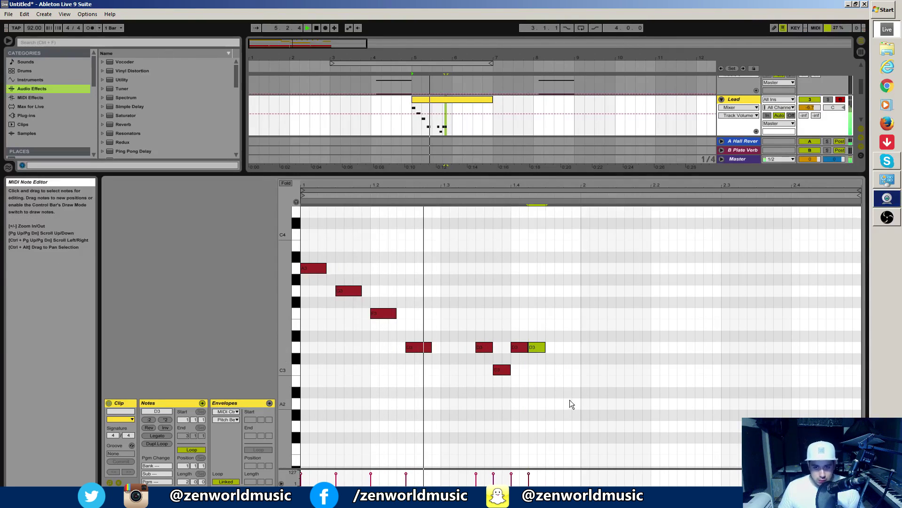
Duplicate the phrase into the clip's second bar, change its ending to D3, F3, A3, D3, and collapse the note editor
key("ctrl+a")
key("ctrl+d")
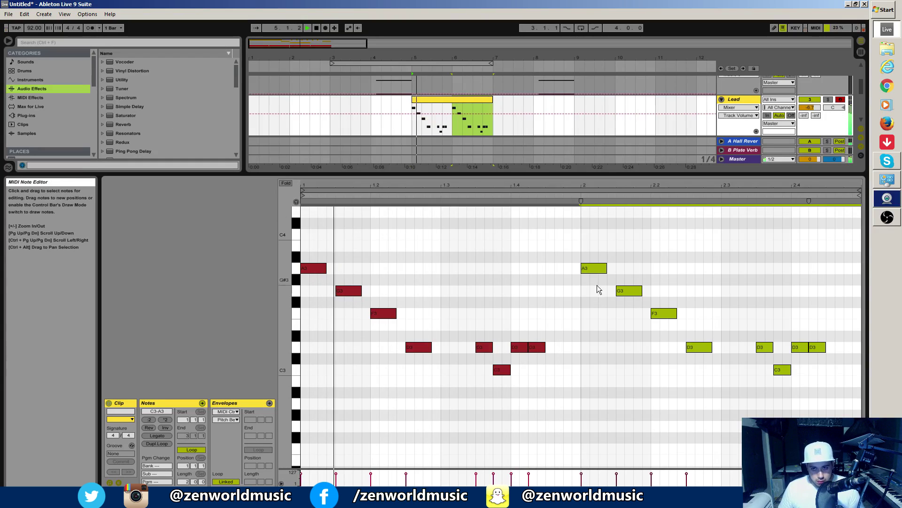
left_click(587, 376)
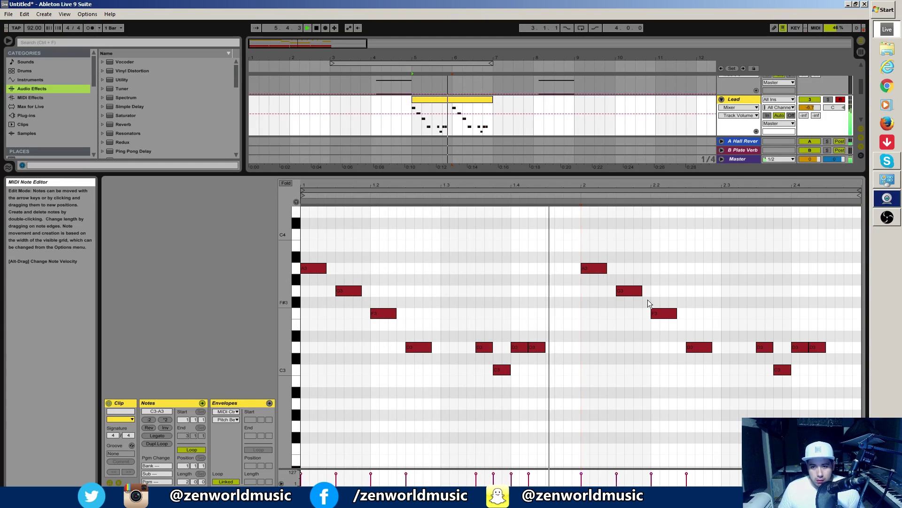
left_click_drag(784, 371, 800, 269)
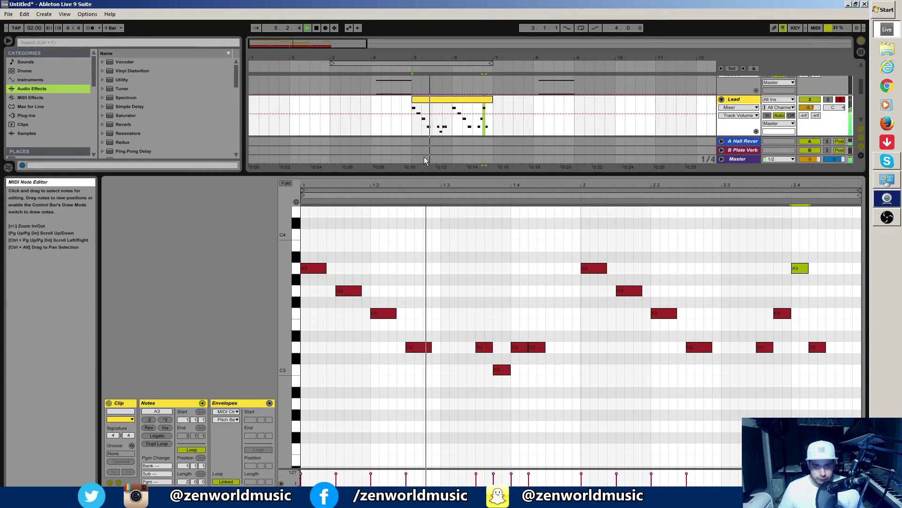
left_click_drag(536, 173, 537, 472)
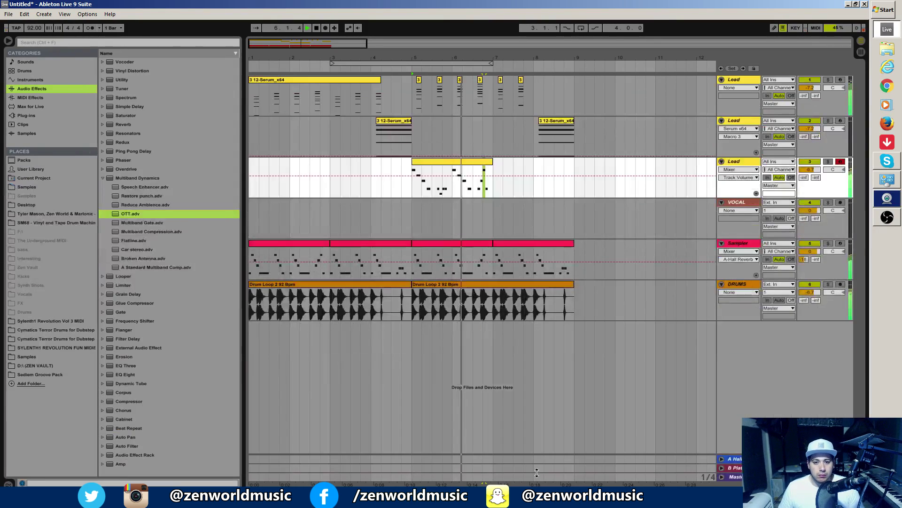
Solo the Sampler track briefly to check it, and delete its two clips between bars 5 and 9
left_click(469, 162)
left_click(828, 243)
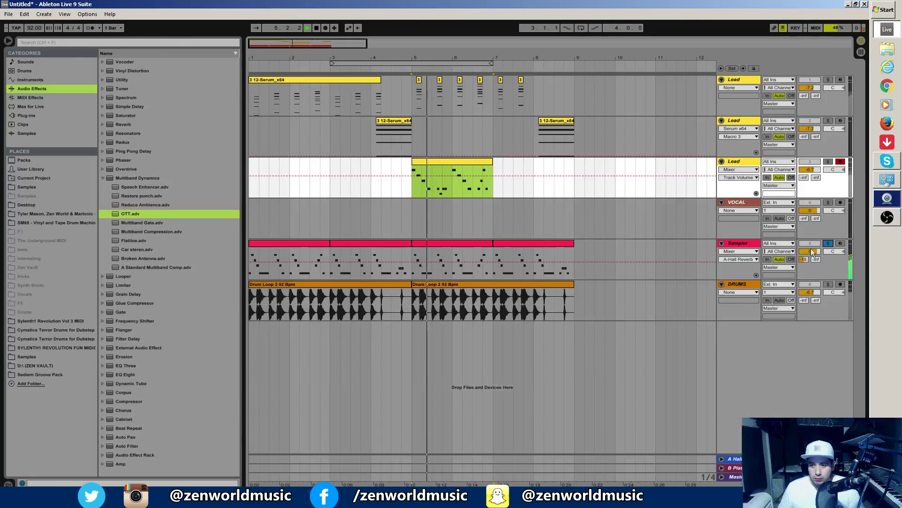
left_click(829, 243)
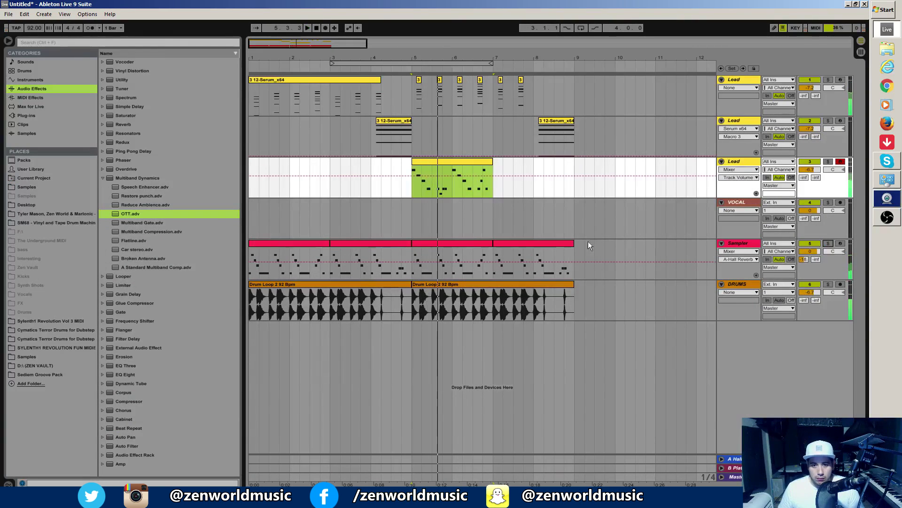
left_click(426, 245)
key("space")
key("Delete")
left_click(511, 243)
key("Delete")
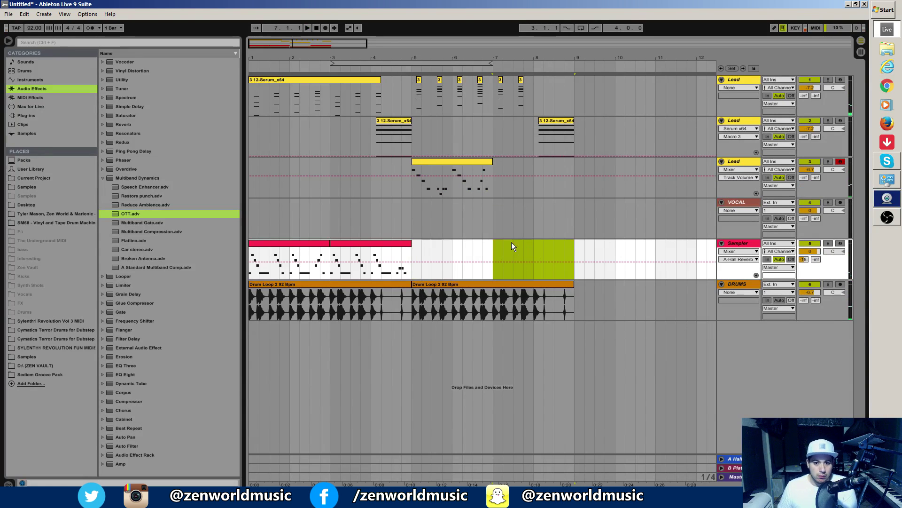
Play the arrangement from before bar 4 and duplicate the third Lead track's melody clip to bars 7 through 9
left_click(353, 177)
key("space")
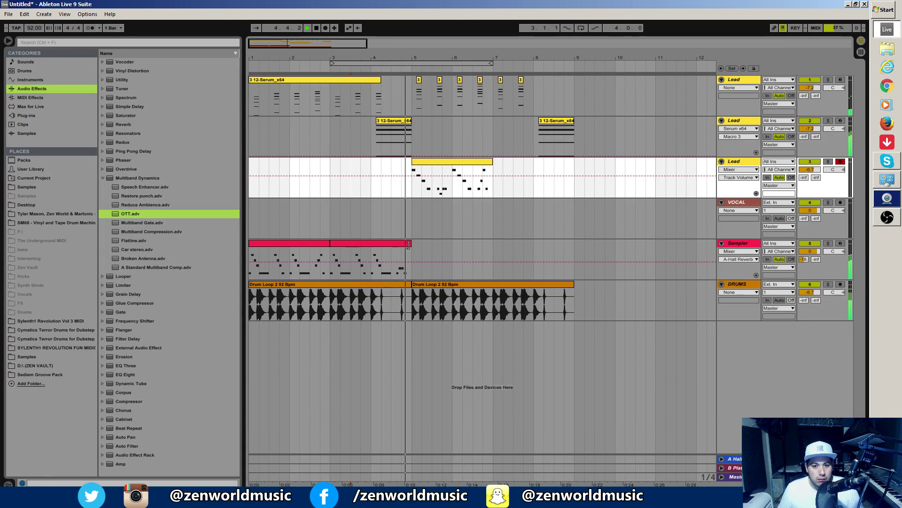
left_click(430, 162)
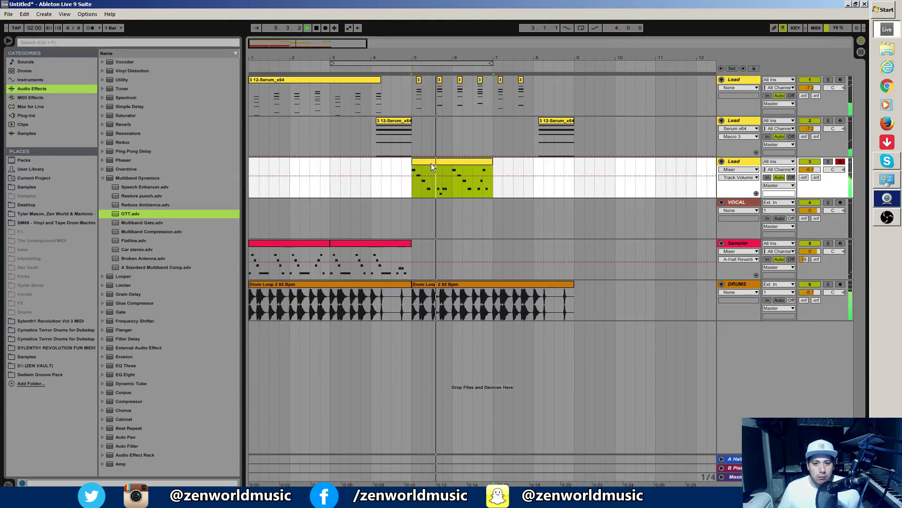
key("ctrl+d")
key("ctrl+z")
key("ctrl+d")
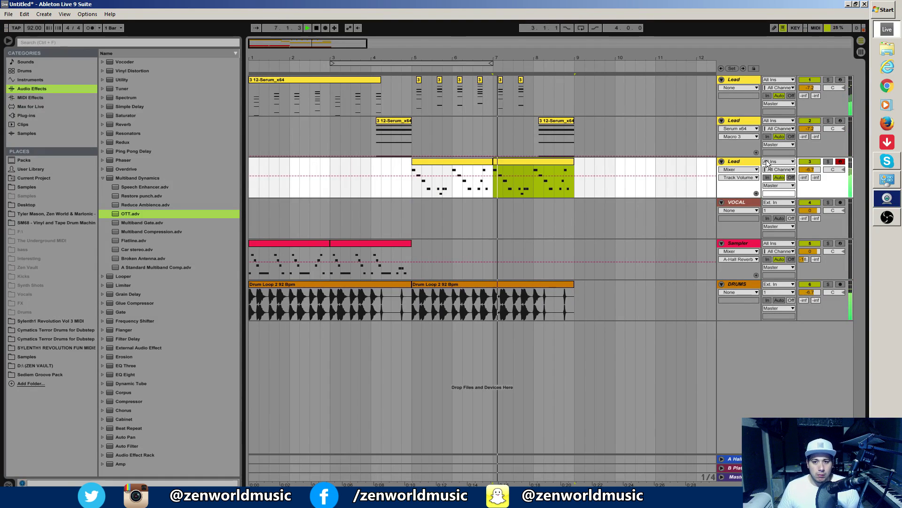
Show the third Lead track's device, select the three Lead tracks' clips from about bar 4 to bar 8, and duplicate them
double_click(746, 157)
key("plus")
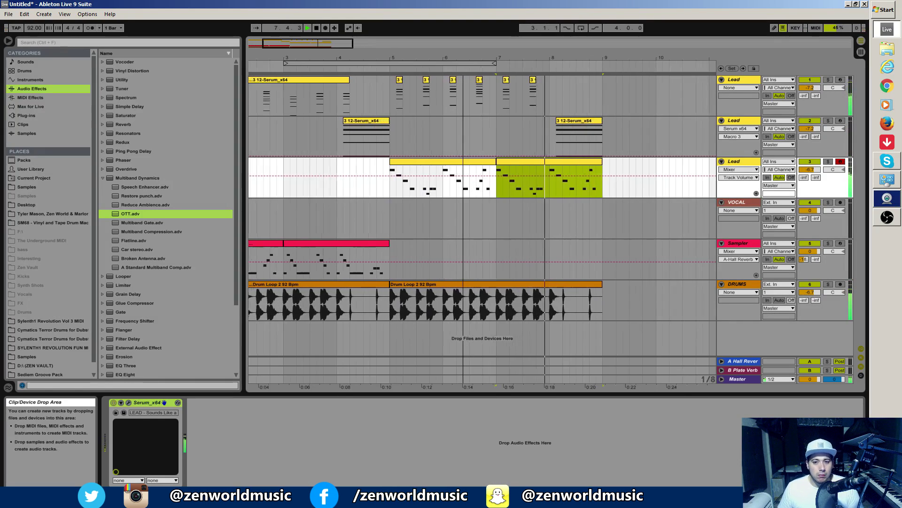
left_click_drag(569, 194, 347, 100)
key("ctrl+d")
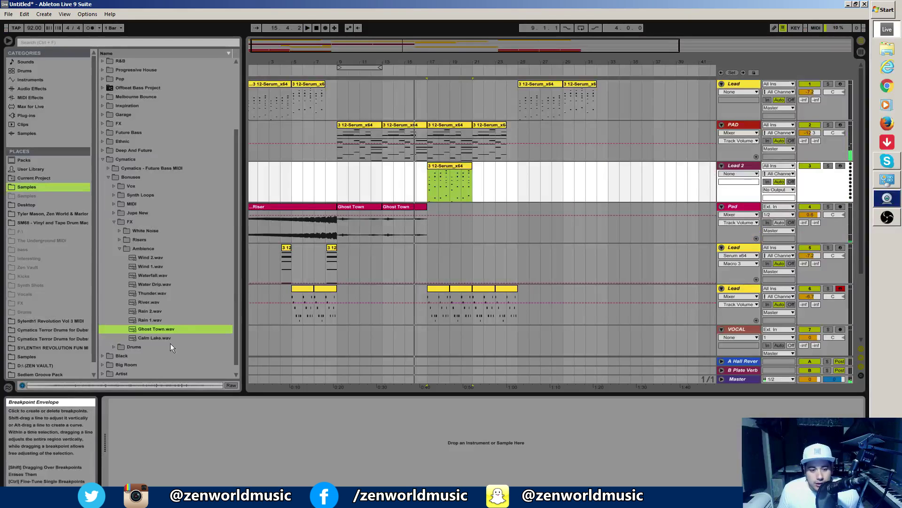
Copy the PAD track's Serum onto the Lead 2 track, open its window and move it clear of the Lead 2 clip
key("Up")
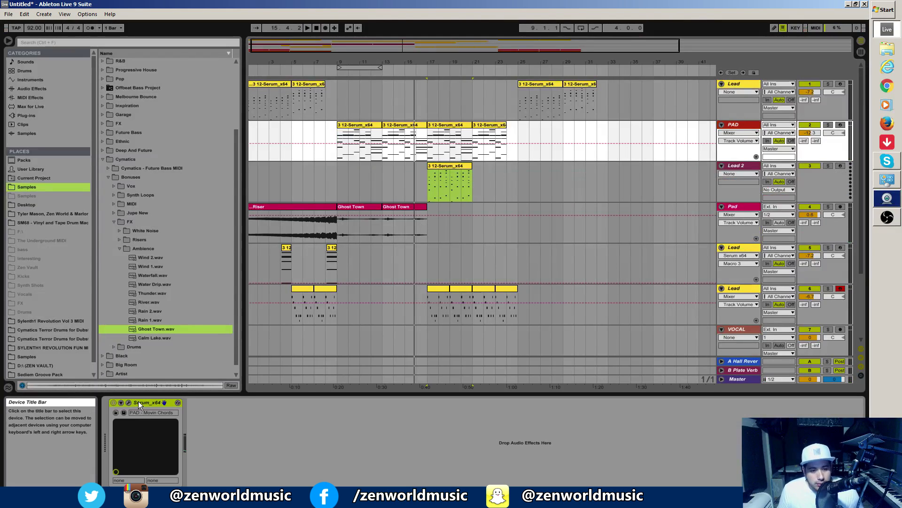
left_click(753, 170)
right_click(308, 423)
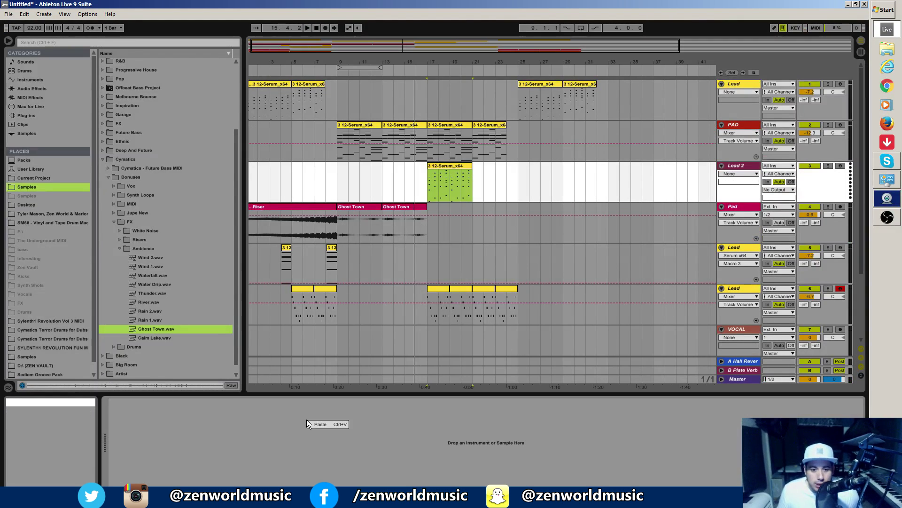
key("ctrl+v")
left_click(129, 403)
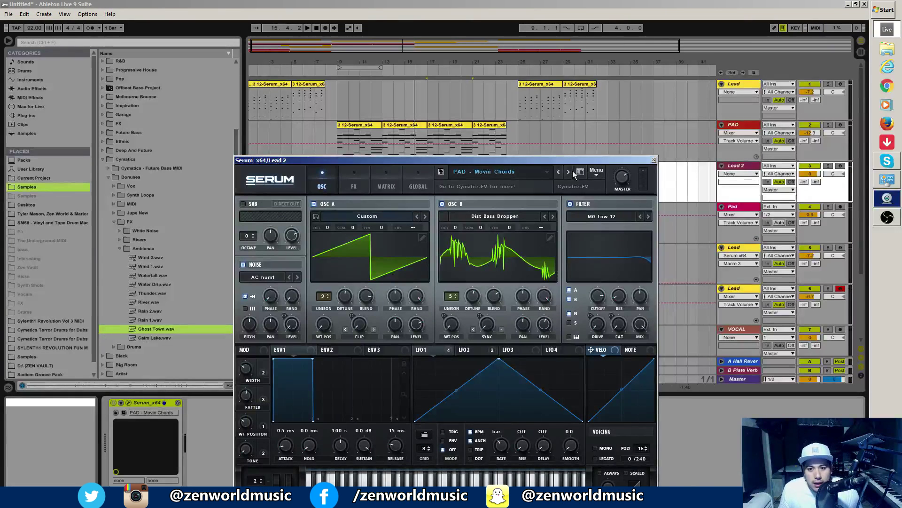
left_click_drag(565, 160, 582, 300)
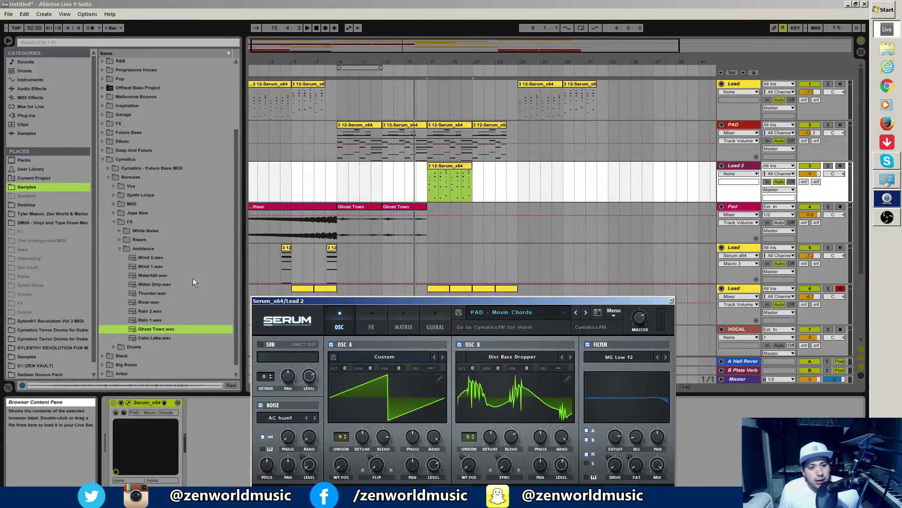
Delete the clips on all tracks from bar 25 to bar 32 and open the MIDI folder under Cymatics Bonuses
left_click_drag(525, 111, 621, 403)
key("Delete")
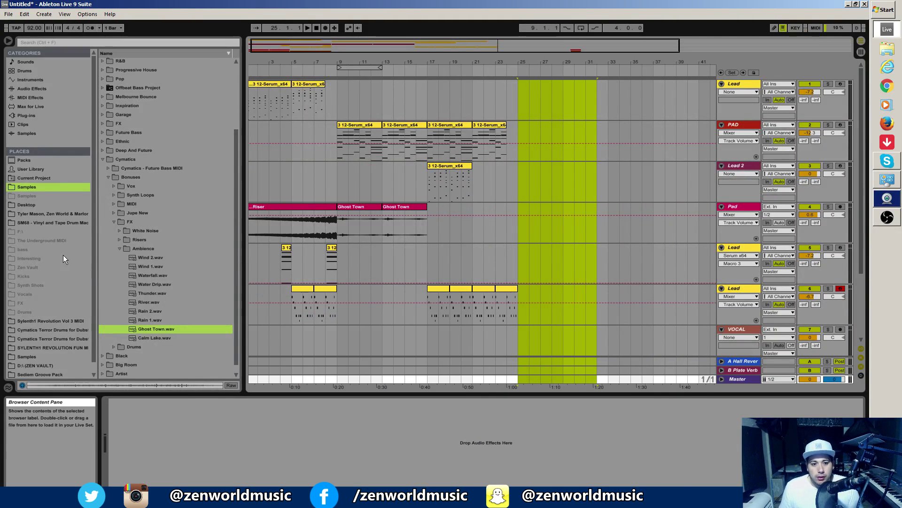
left_click(111, 204)
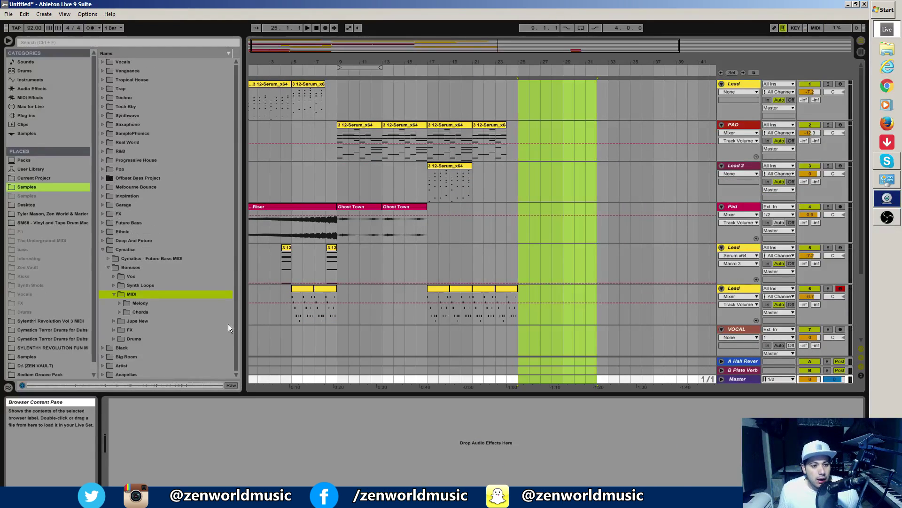
Place the Chords - Eminor 92 BPM 1 MIDI file from the Chords folder on the first Lead track at bar 25
left_click(117, 307)
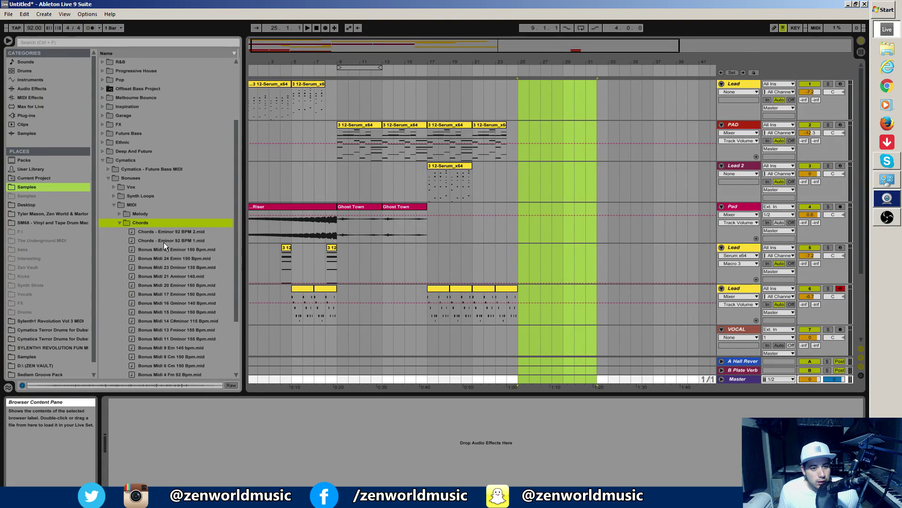
left_click_drag(164, 241, 540, 100)
key("minus")
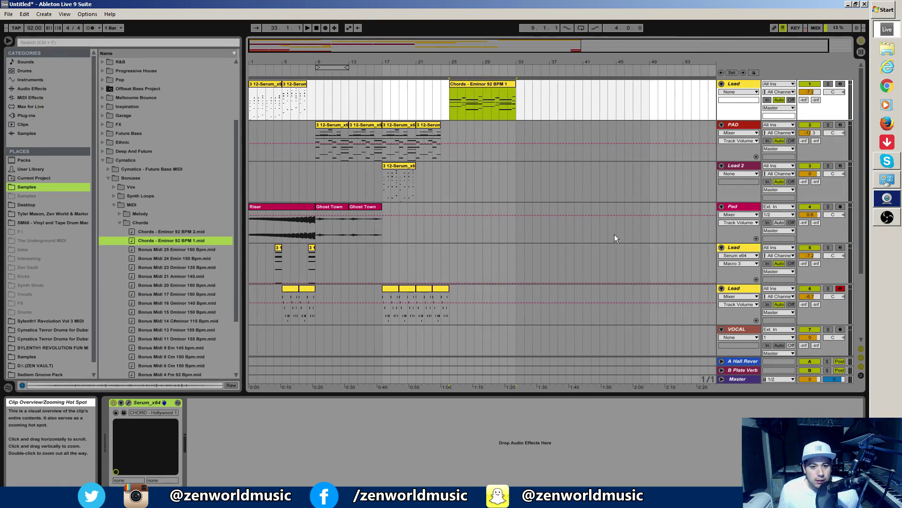
Move the DRUMS track's first drum loop clip from bar 1 to bar 25
scroll(615, 236, "down", 3)
left_click(277, 322)
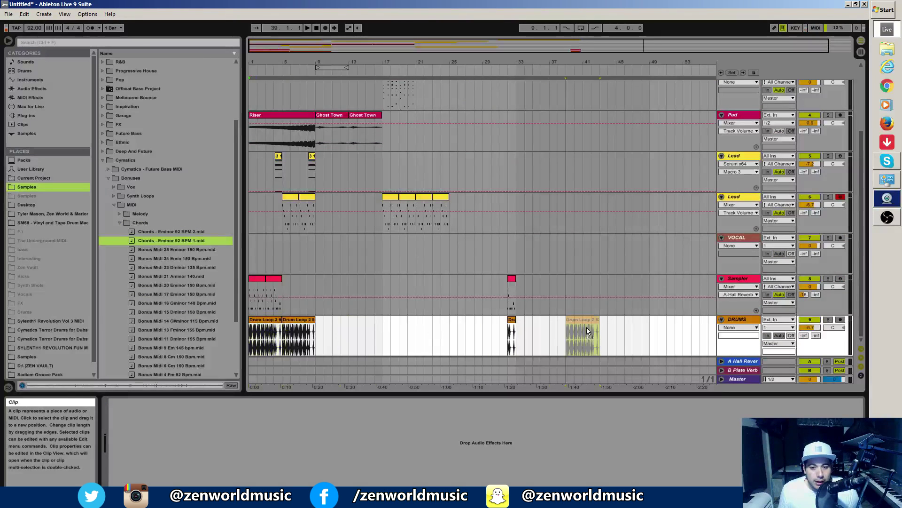
scroll(528, 255, "up", 3)
scroll(472, 184, "up", 1)
scroll(481, 174, "down", 5)
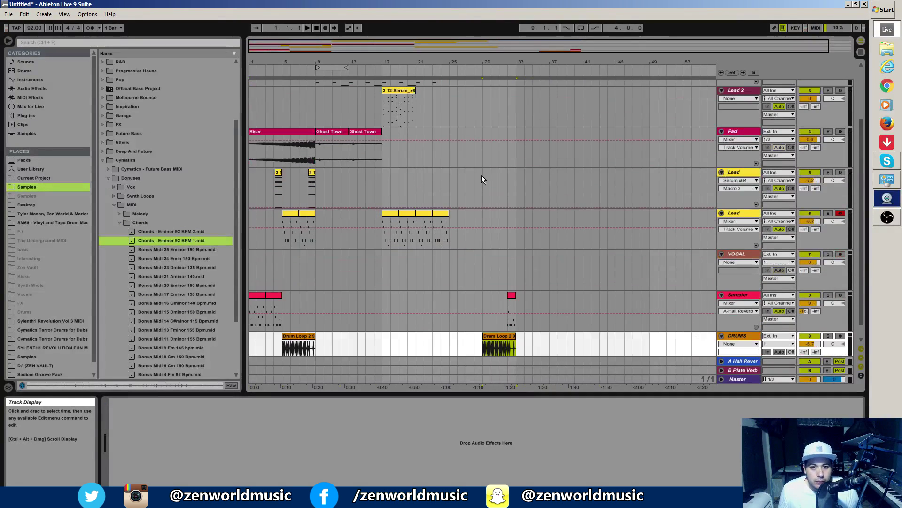
left_click_drag(504, 322, 467, 325)
scroll(446, 188, "up", 4)
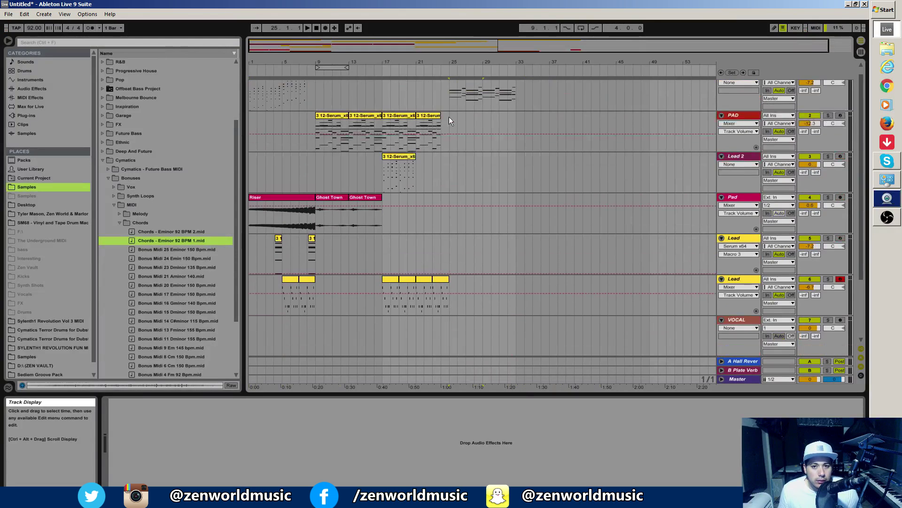
Play from bar 25 and step the first Lead track's Serum through its chord presets to CHORD - Holy Grail Layer 2
left_click(450, 106)
key("space")
scroll(492, 200, "down", 3)
scroll(512, 215, "up", 2)
scroll(512, 215, "up", 1)
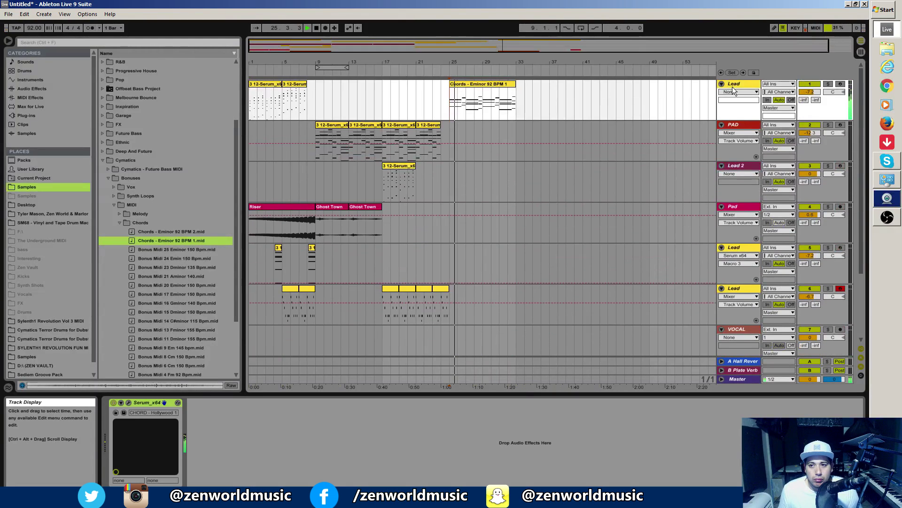
left_click(129, 402)
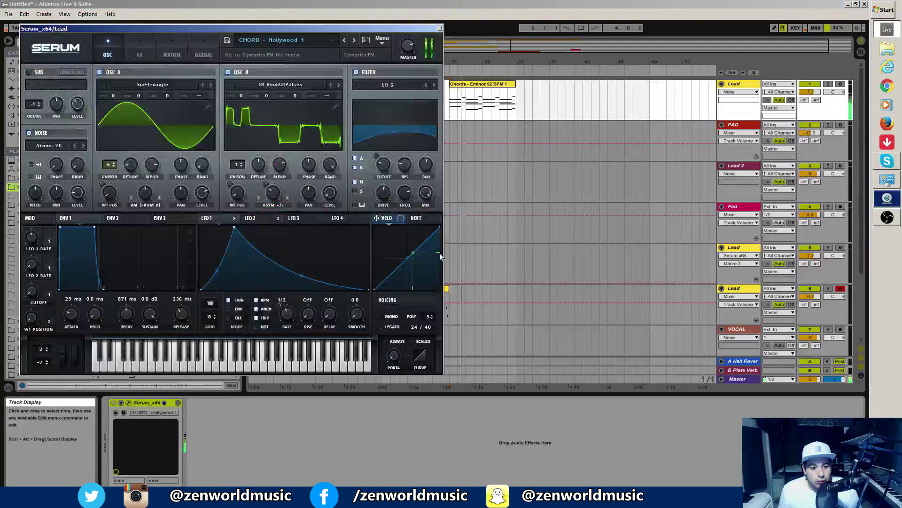
left_click(356, 41)
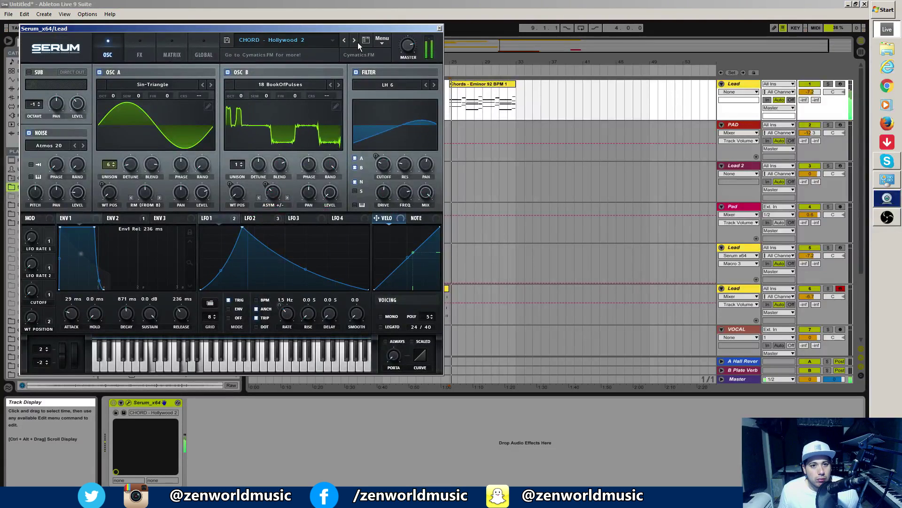
left_click(351, 40)
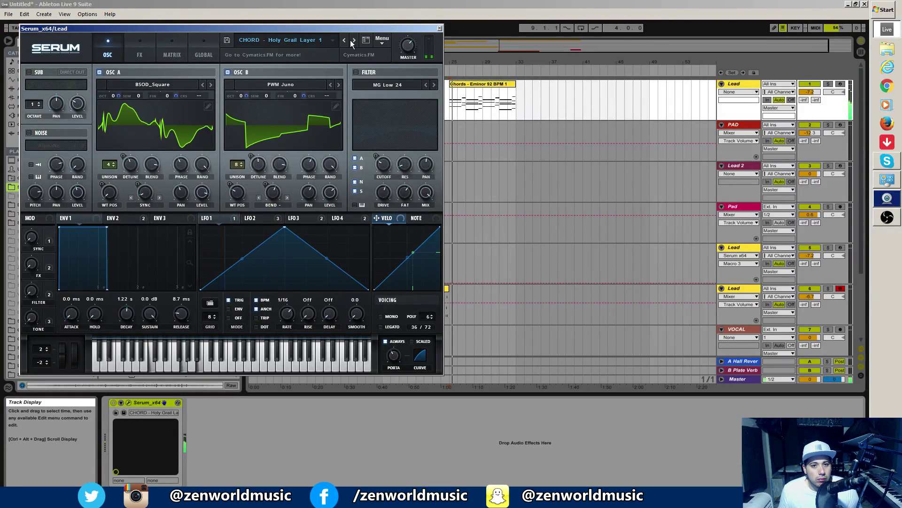
left_click(353, 41)
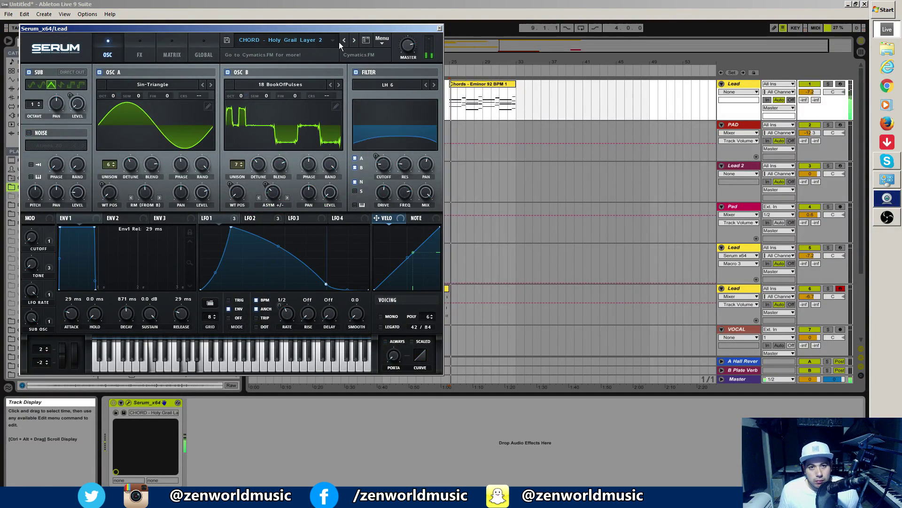
Load Serum's CHORD - Bae 4 Life preset, move its window clear of the Lead clip, and advance the presets to CHORD - Butterfly 2
left_click(306, 41)
mouse_move(295, 68)
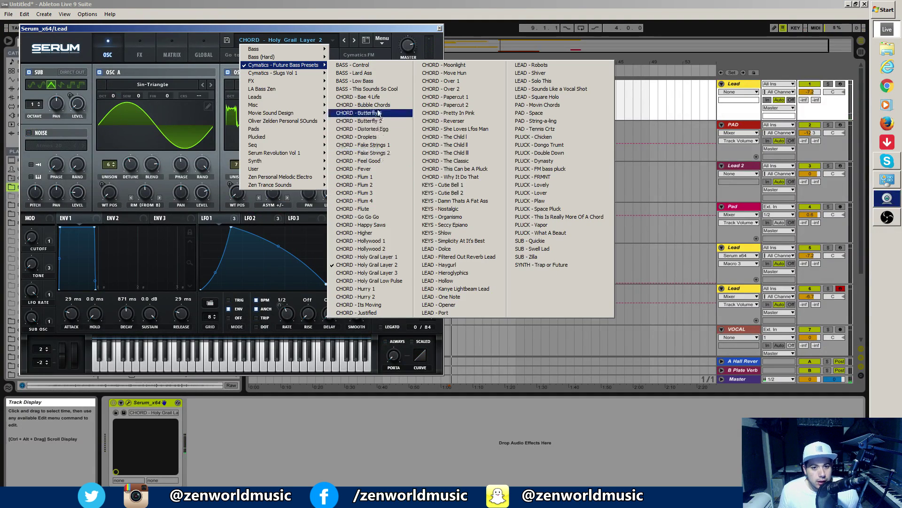
left_click(362, 95)
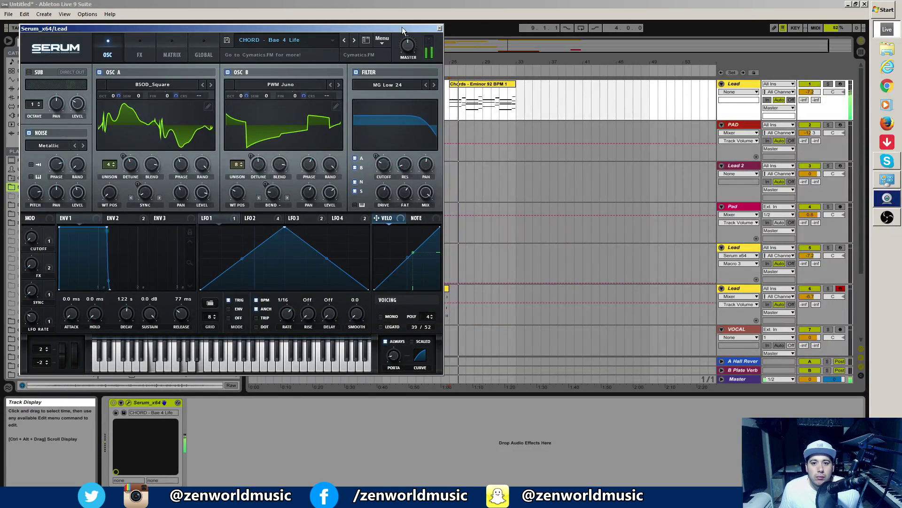
left_click_drag(282, 29, 257, 212)
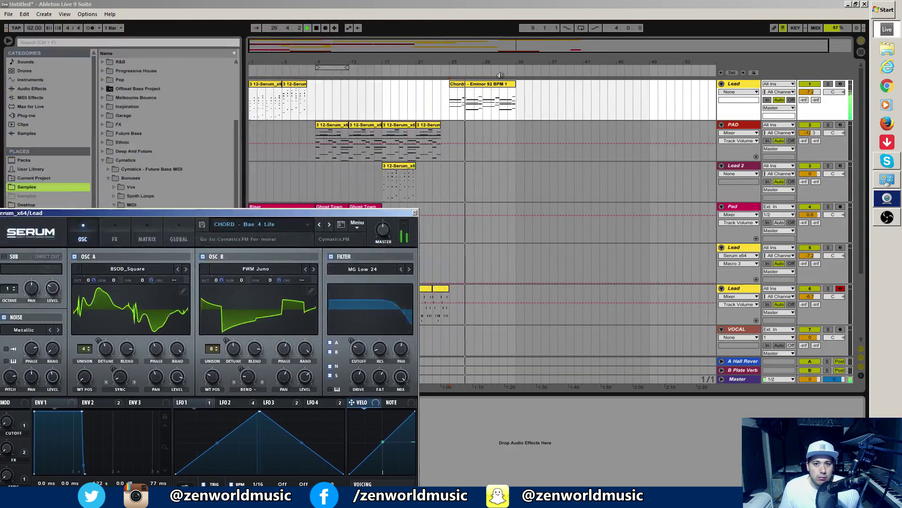
left_click_drag(467, 61, 467, 90)
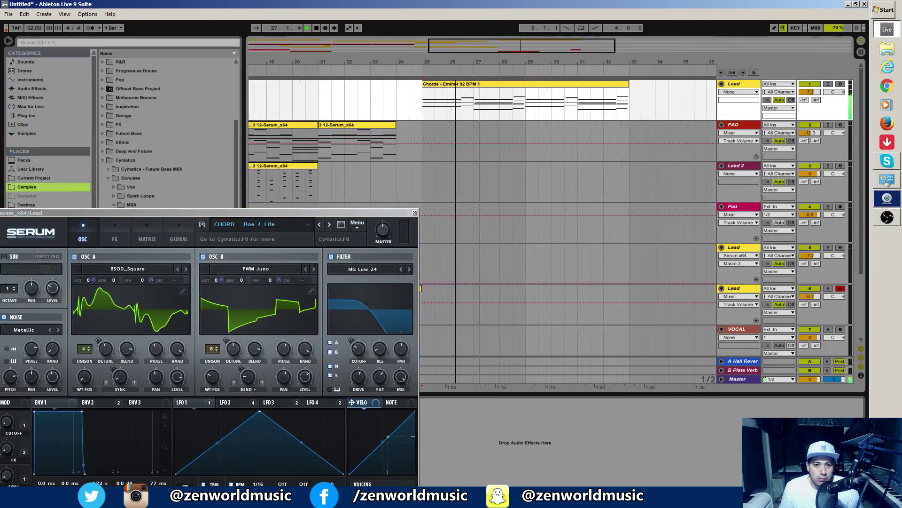
left_click(330, 226)
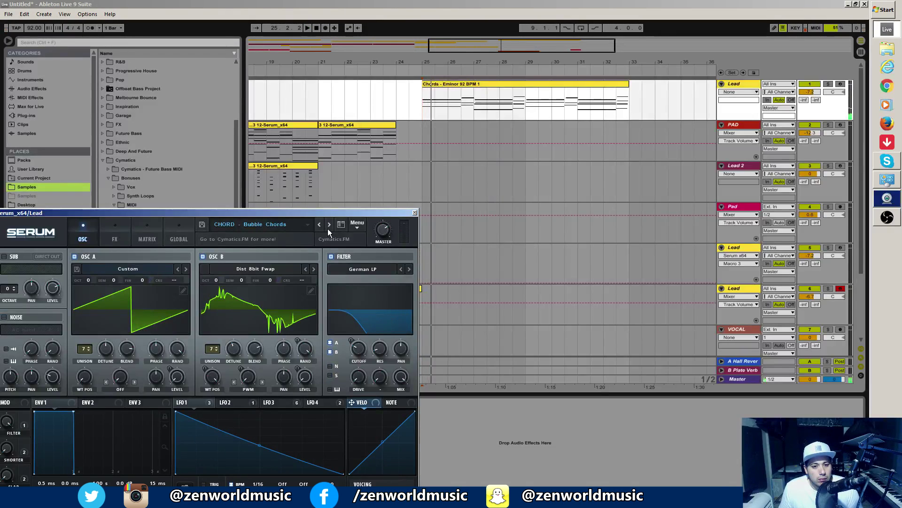
left_click(328, 227)
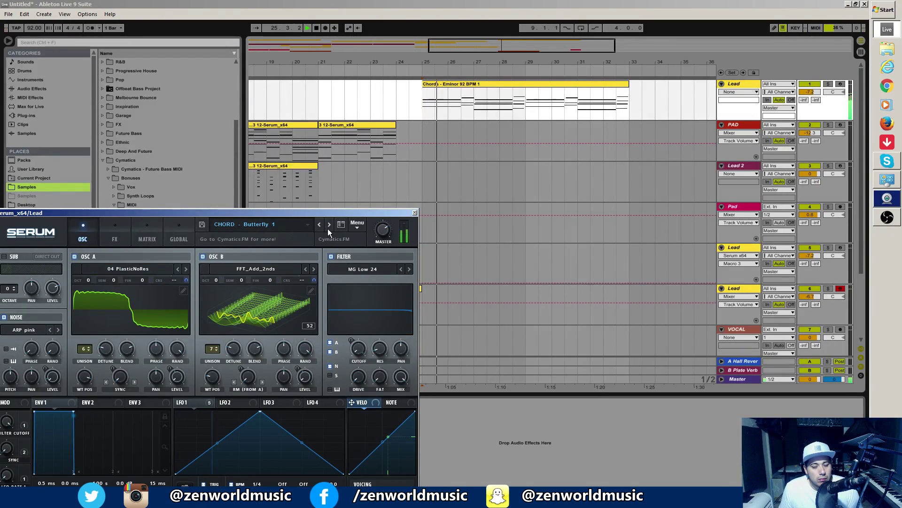
left_click(328, 226)
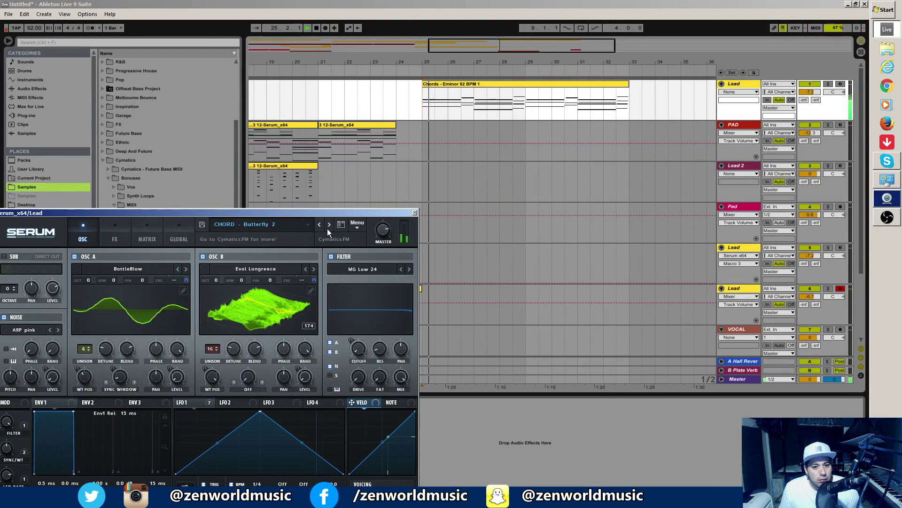
Open the Full Loops folder under Drum Loops and audition Drum Loops 5, 6 and 7
key("Up")
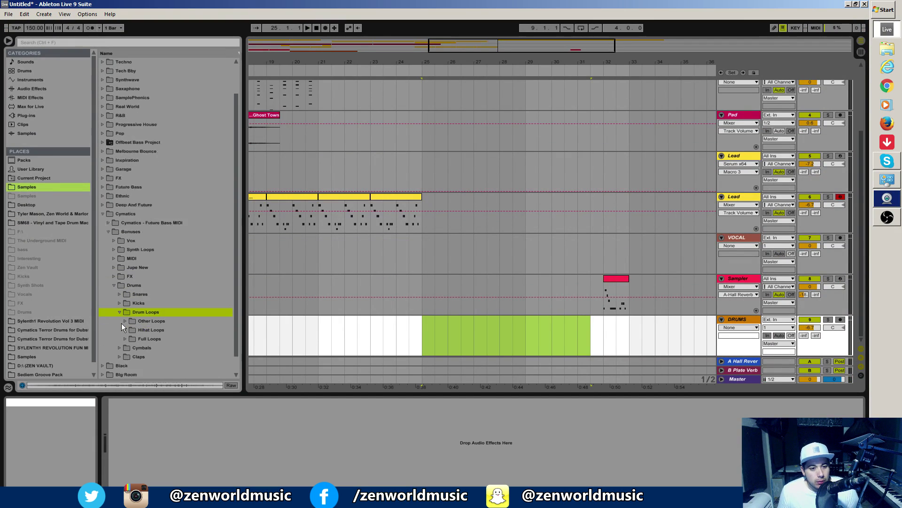
key("Up")
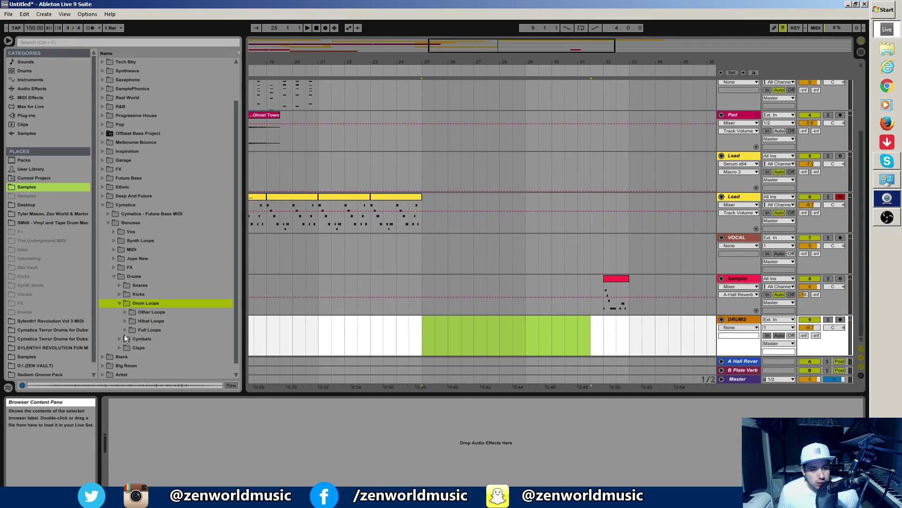
left_click(126, 328)
key("Left")
left_click(175, 295)
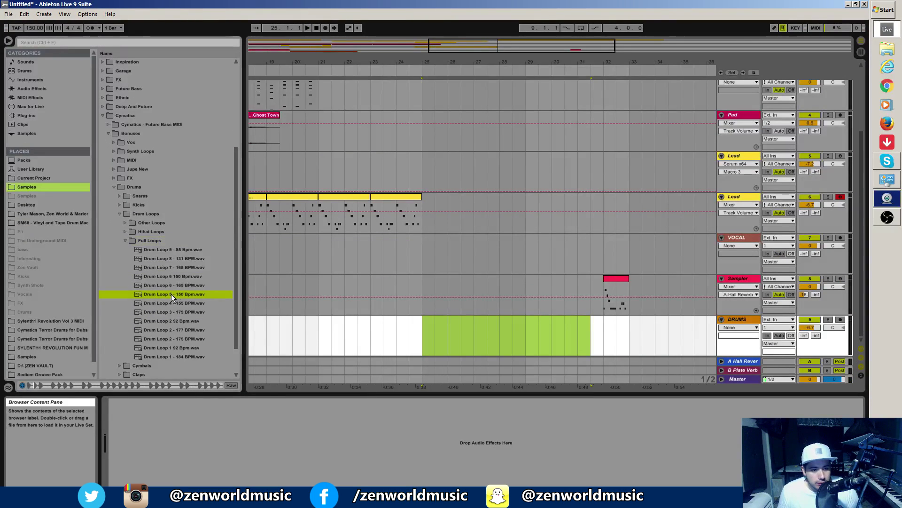
left_click(171, 286)
left_click(184, 268)
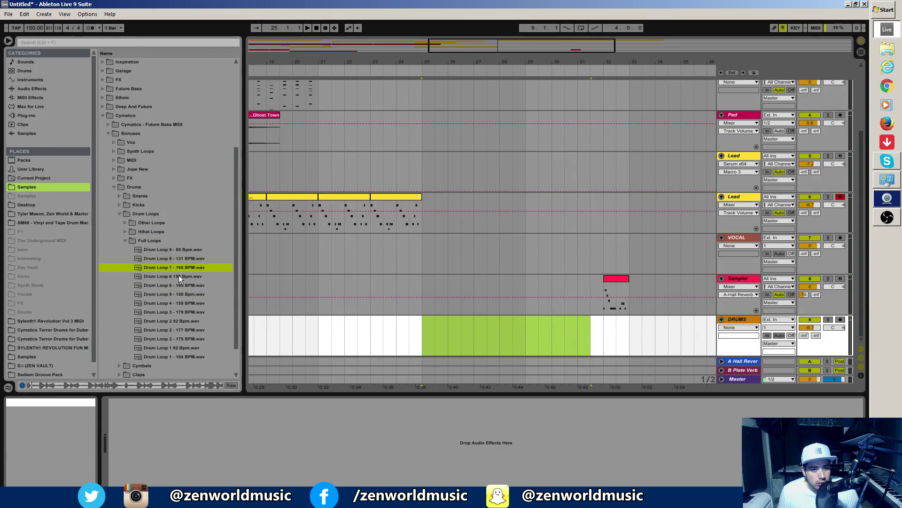
Place Drum Loop 7 - 165 BPM on the DRUMS track at bar 25, play it and show the track's volume automation
left_click_drag(168, 285, 421, 329)
key("space")
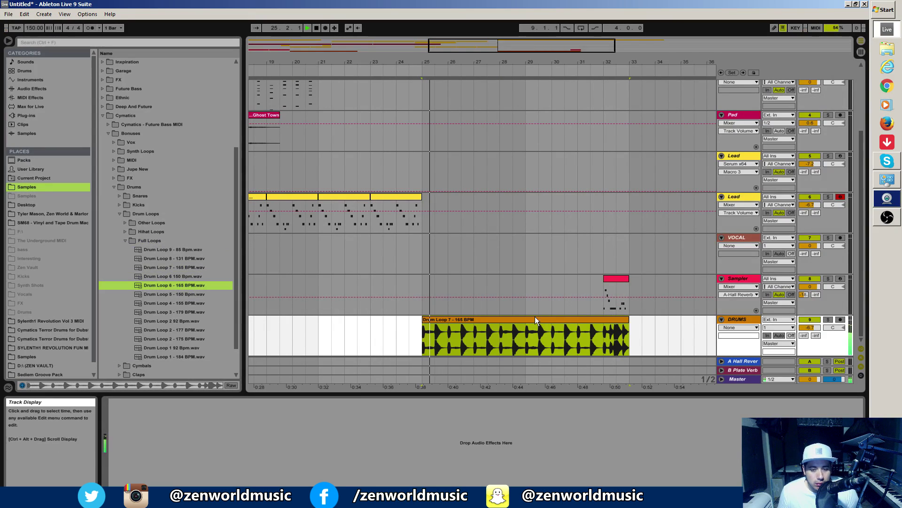
left_click(810, 328)
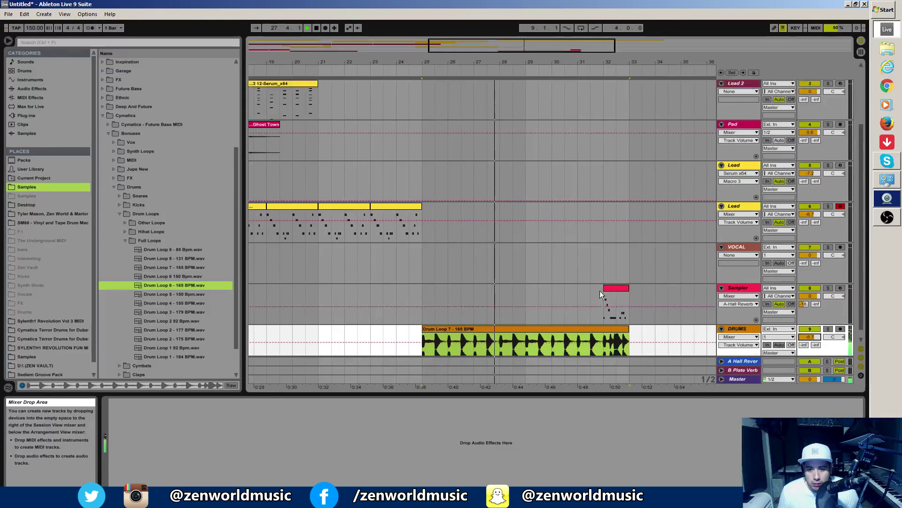
Collapse the Full Loops folder and select the Sampler track's clip at bar 32
scroll(600, 290, "up", 4)
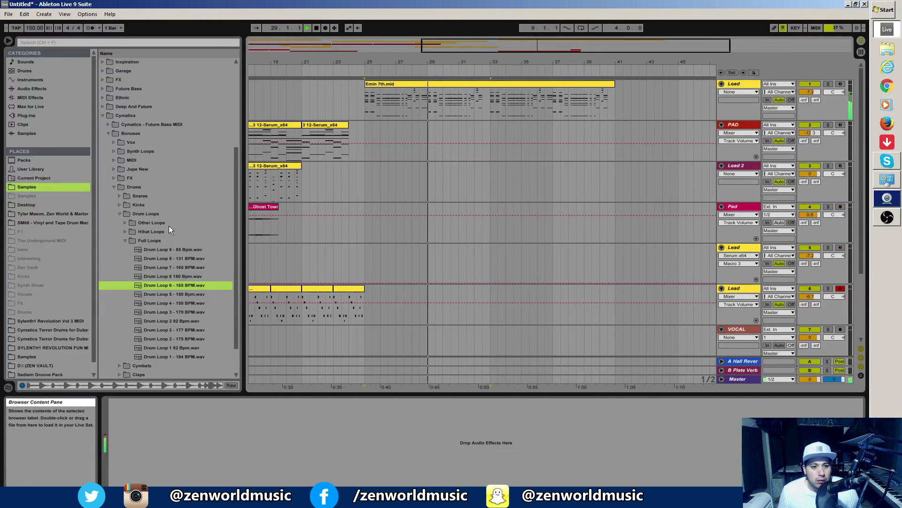
left_click(125, 241)
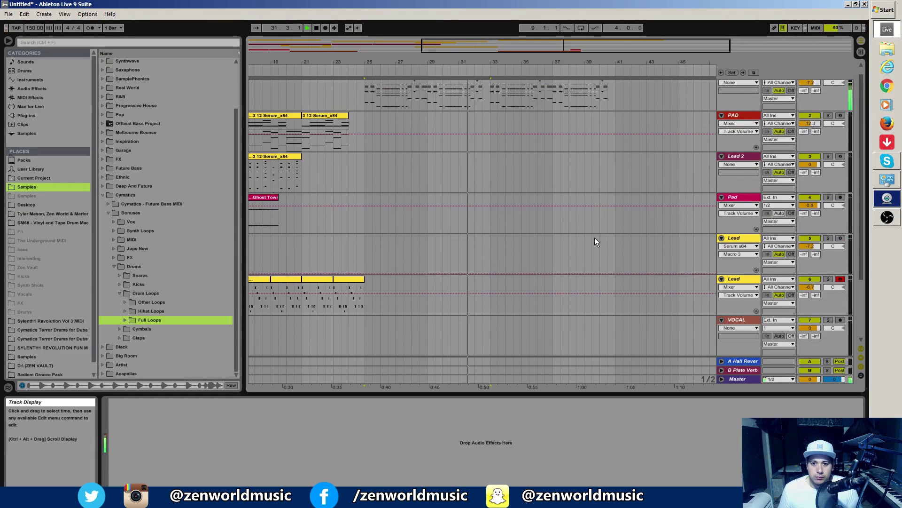
scroll(574, 244, "down", 3)
left_click(479, 289)
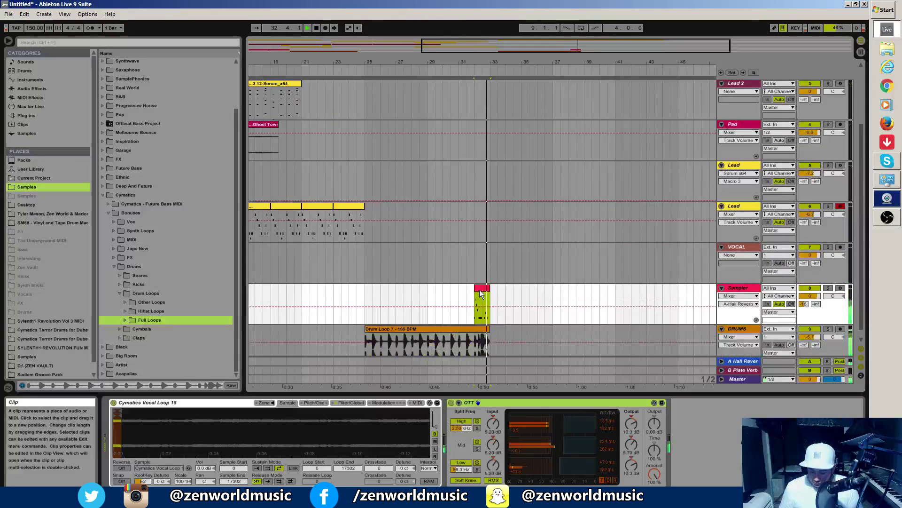
scroll(338, 281, "up", 2)
scroll(382, 148, "up", 2)
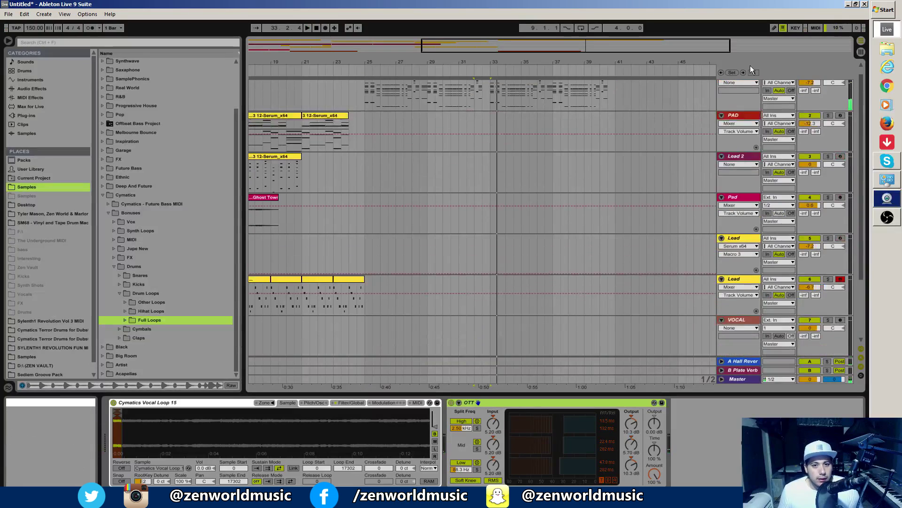
Load CHORD - Fake Strings 2 in the first Lead track's Serum and play the Emin 7th clip from bar 25
left_click(739, 85)
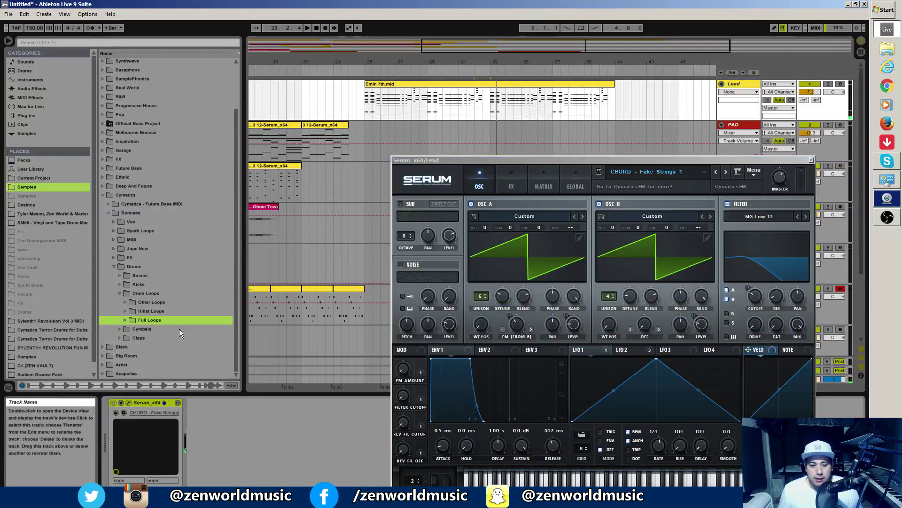
left_click(727, 172)
key("space")
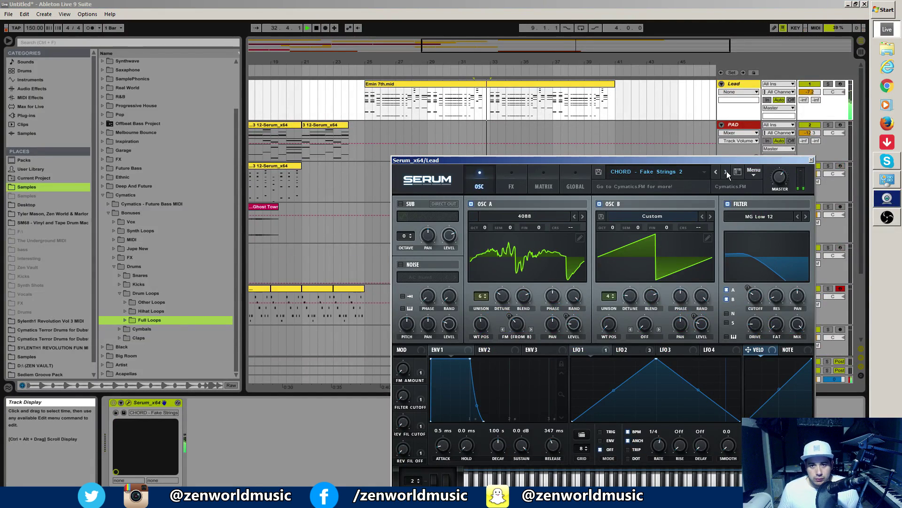
left_click(364, 122)
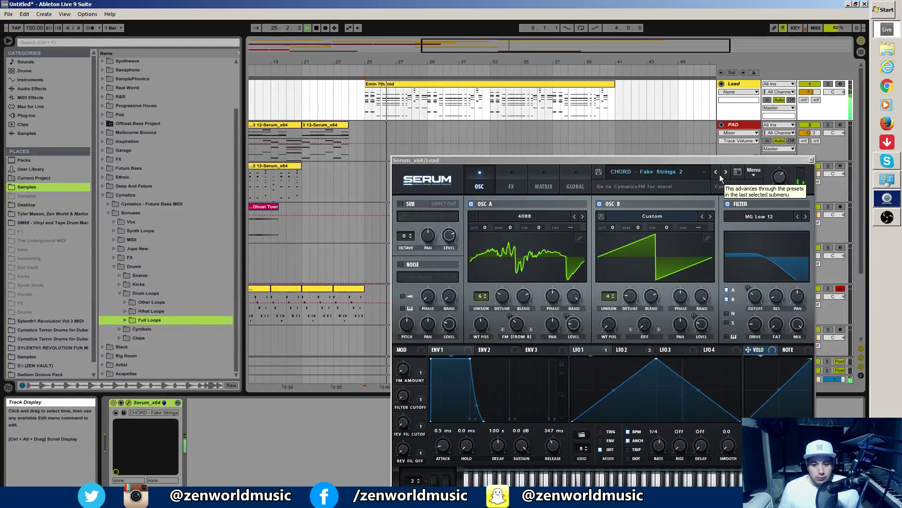
left_click(513, 175)
left_click(483, 176)
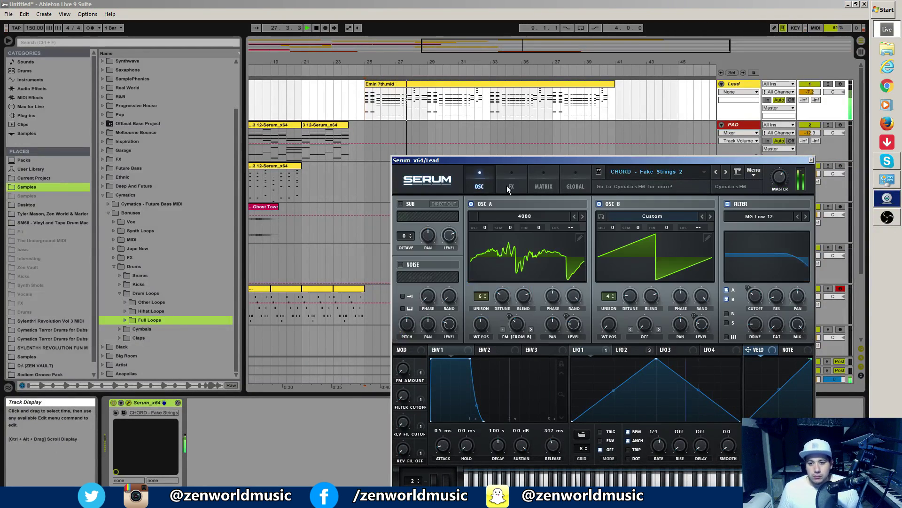
Audition Serum's CHORD - Feel Good, Fever and Flum 1 presets on the Emin 7th clip, ending on CHORD - Flum 2
left_click(726, 172)
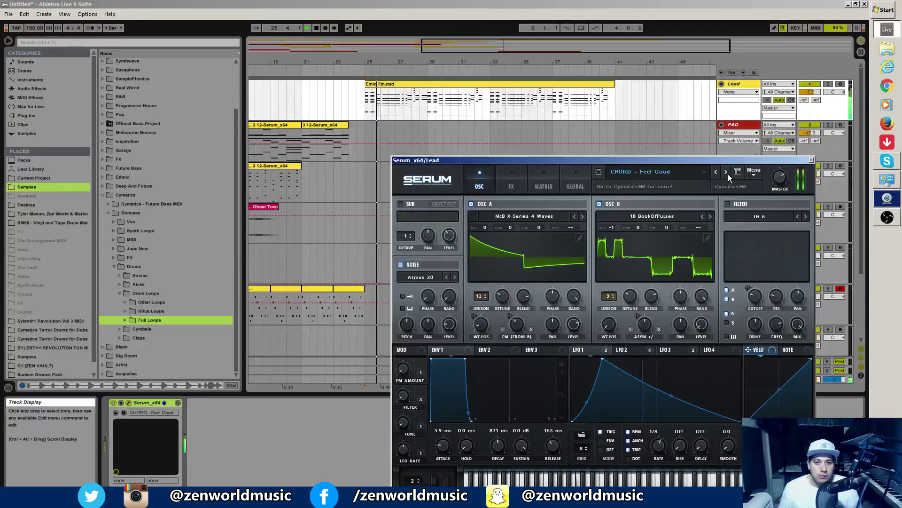
left_click(729, 173)
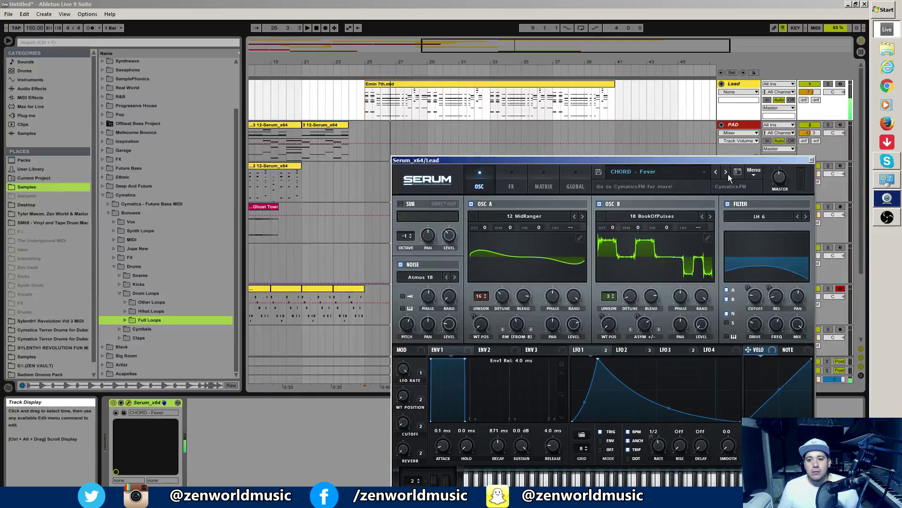
left_click(729, 174)
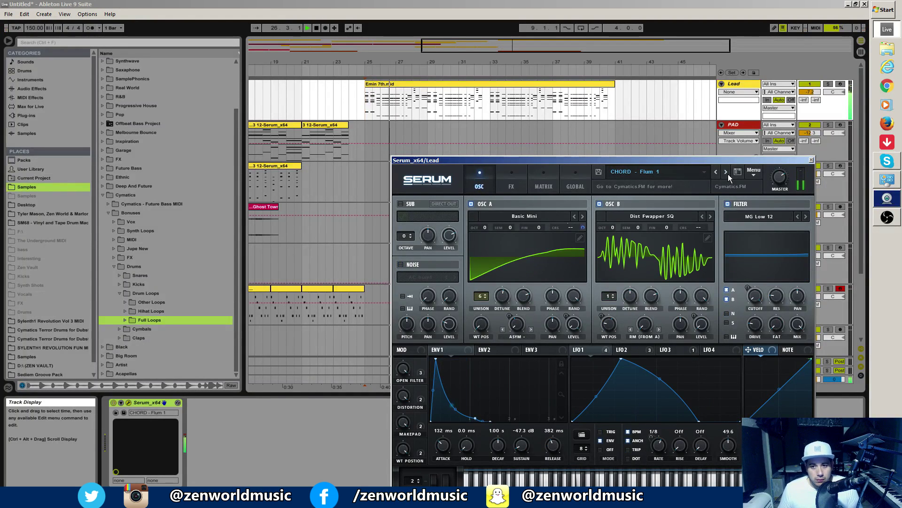
left_click(729, 174)
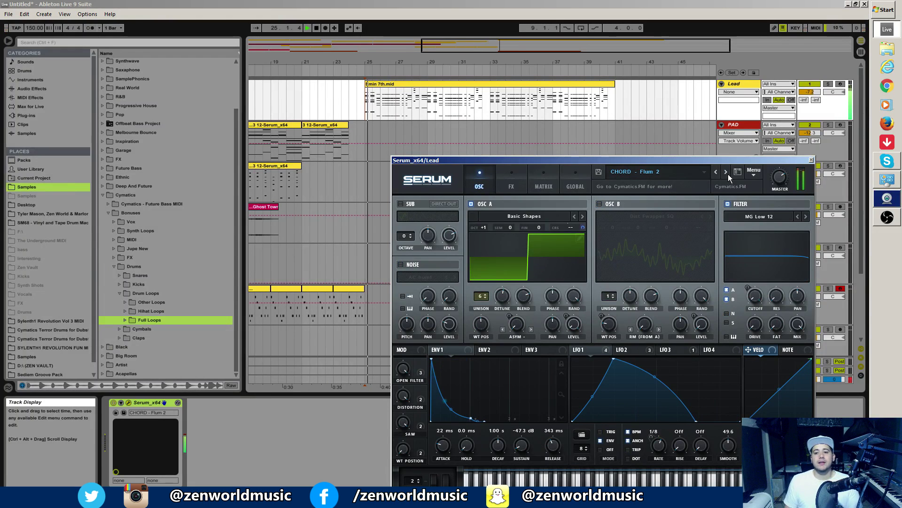
Audition the CHORD - Flum 3 and CHORD - Flum 4 presets and lower the first Lead track's volume to -11.0
left_click(728, 174)
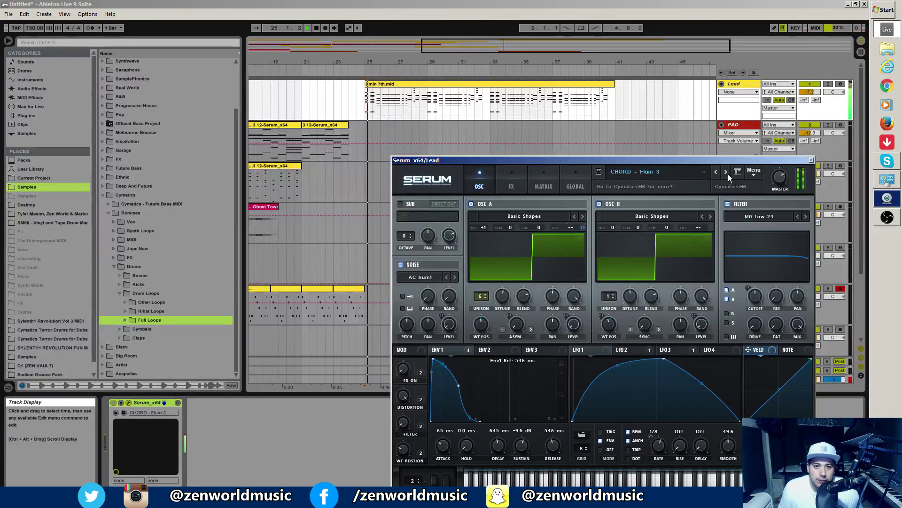
left_click_drag(810, 92, 810, 99)
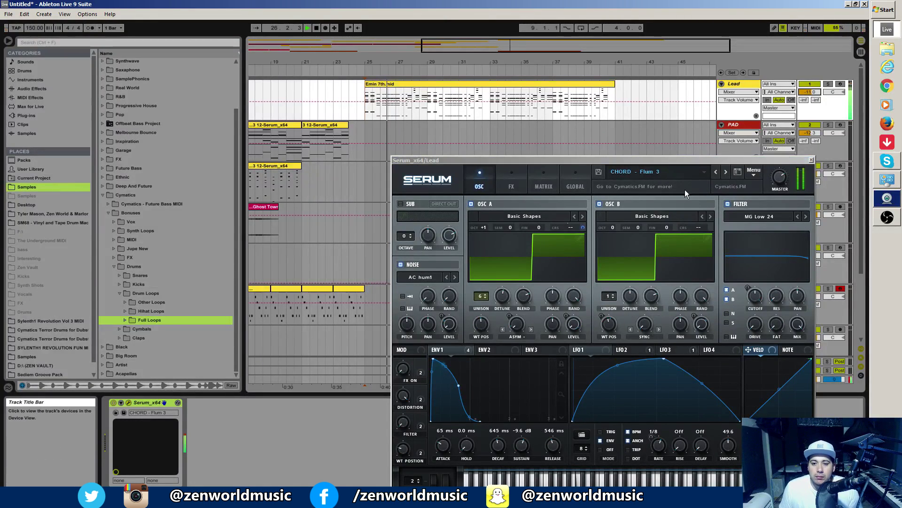
left_click(726, 173)
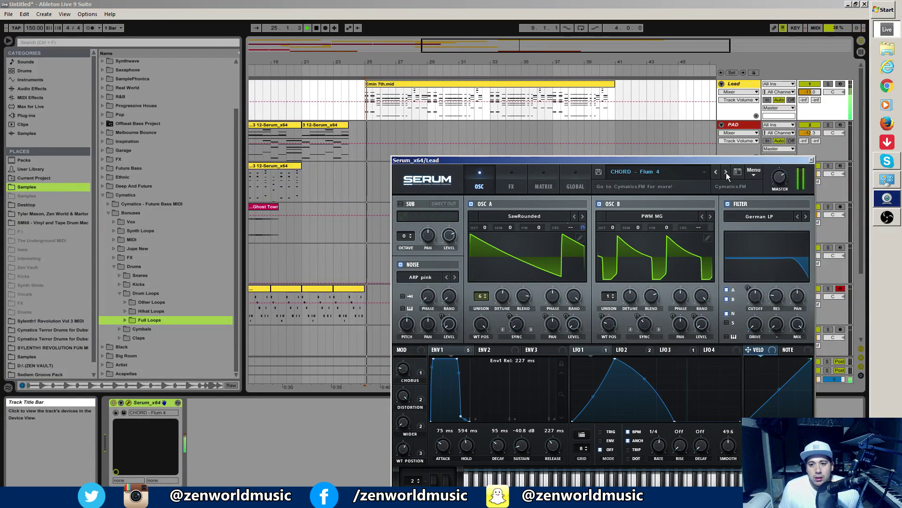
Audition the following Serum chord presets on the Emin 7th clip, from CHORD - Flute through Hollywood 1 to the Holy Grail layers
left_click(726, 173)
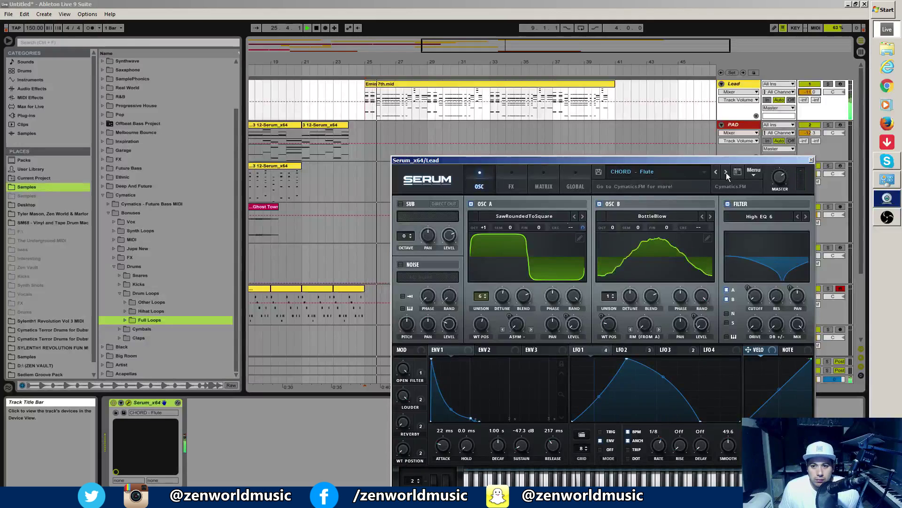
left_click(727, 173)
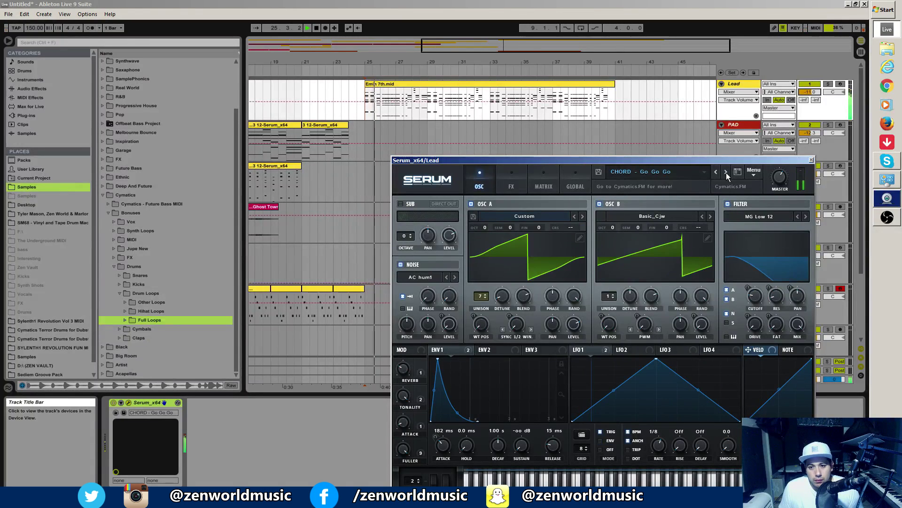
left_click(726, 173)
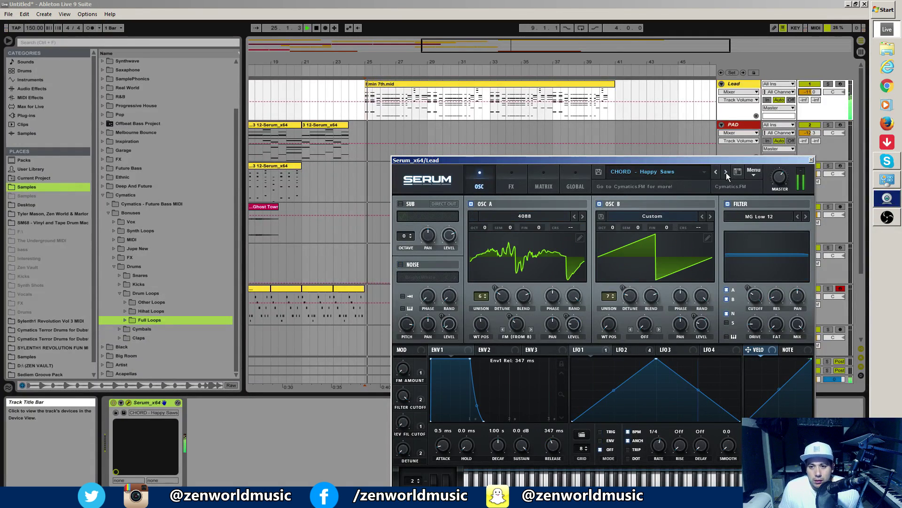
left_click(726, 173)
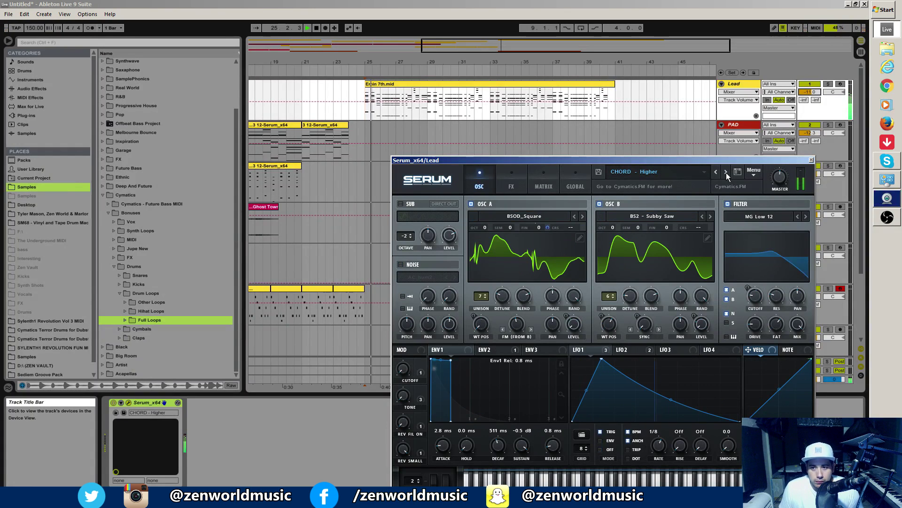
left_click(726, 173)
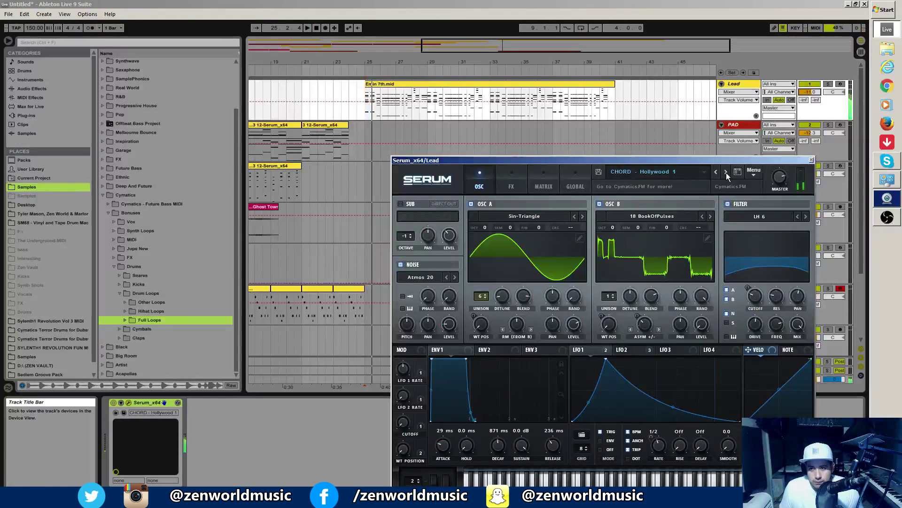
left_click(726, 173)
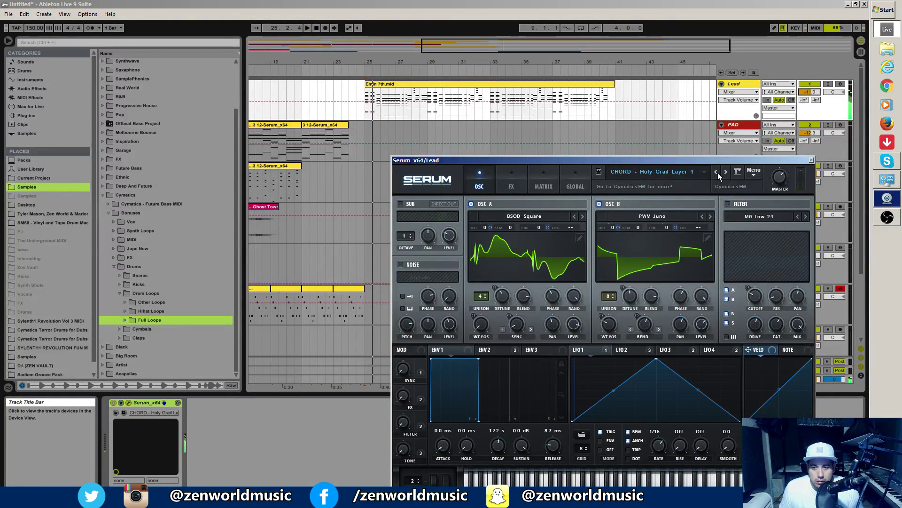
Load LEAD - Dolce from Serum's Cymatics - Future Bass Presets and advance to LEAD - Filtered Out Reverb Lead
left_click(690, 175)
mouse_move(674, 198)
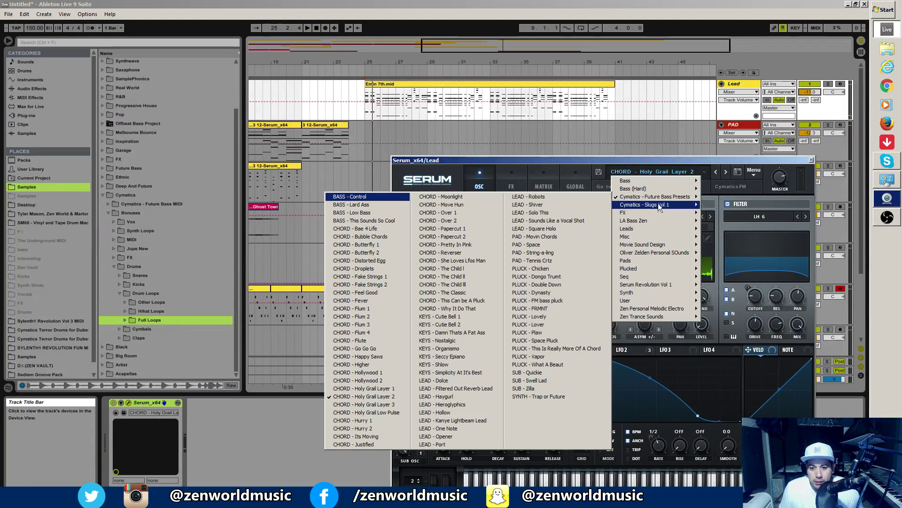
left_click(432, 380)
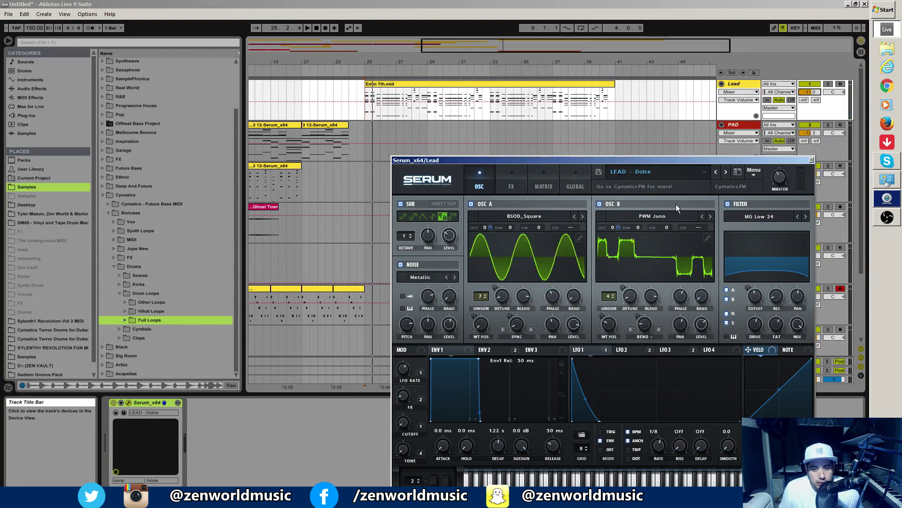
left_click(726, 171)
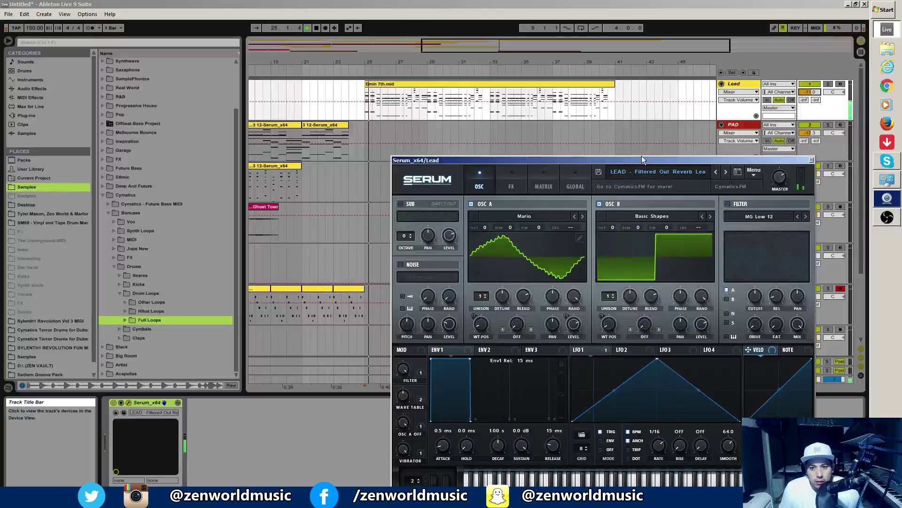
Expand the Melody MIDI folder, place Bonus Midi 22 Aminor 140 Bpm on the first Lead track at bar 25 and play it
left_click(114, 240)
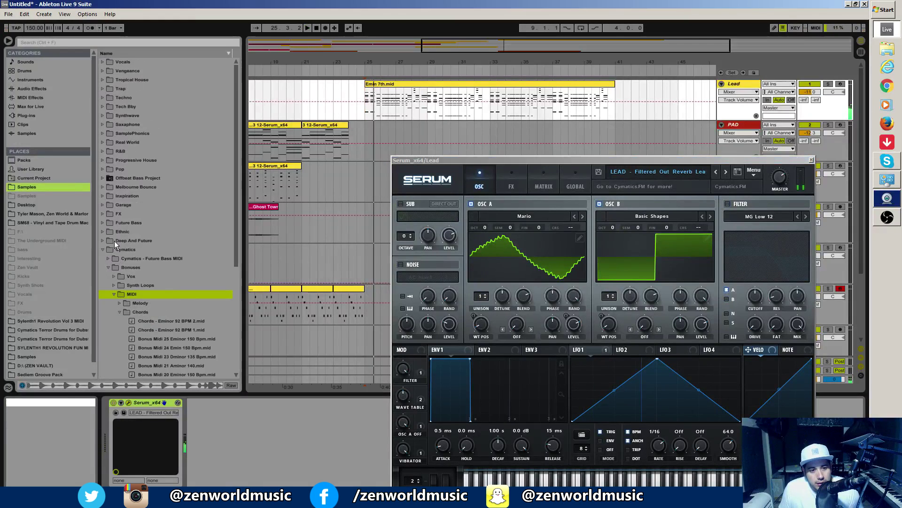
left_click(120, 304)
left_click_drag(134, 314, 367, 117)
key("space")
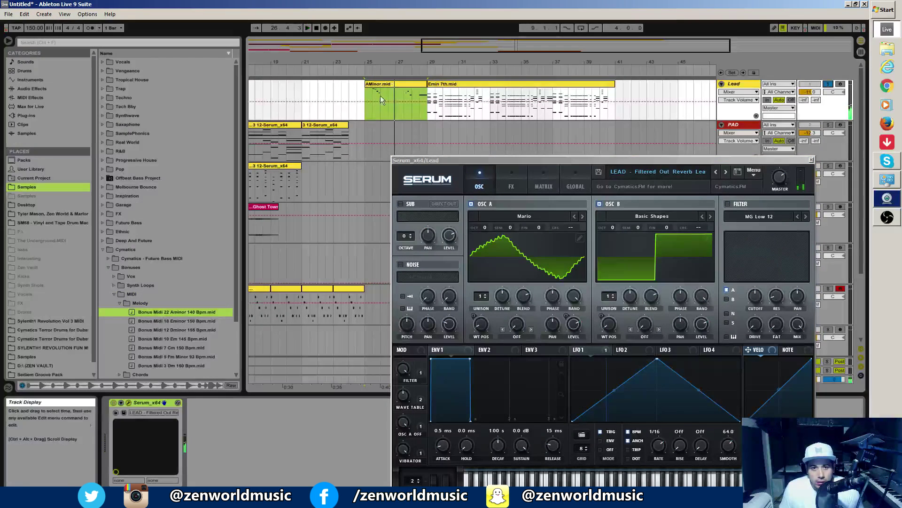
Try Bonus Midi 18 Eminor 150 Bpm at bar 25 of the first Lead track, then replace it with Bonus Midi 12 Dminor 155 Bpm
left_click_drag(167, 322, 365, 115)
key("space")
key("space")
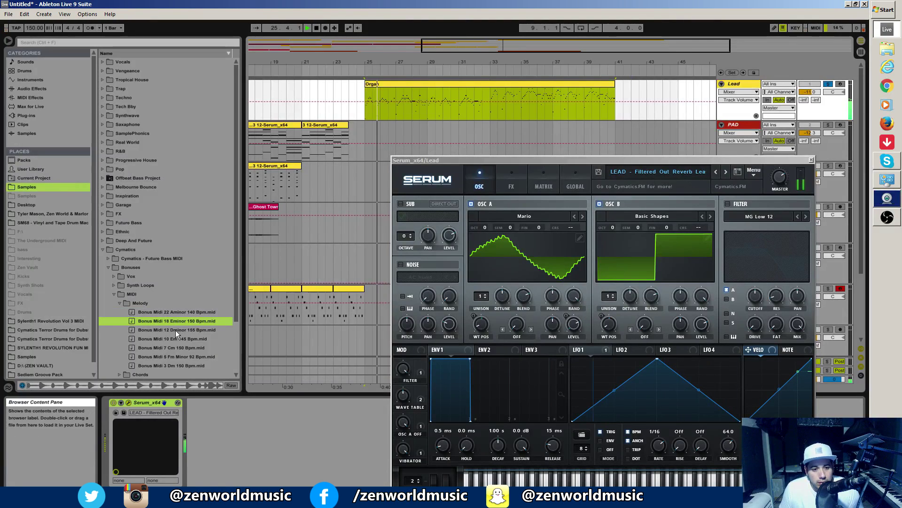
left_click_drag(176, 330, 366, 102)
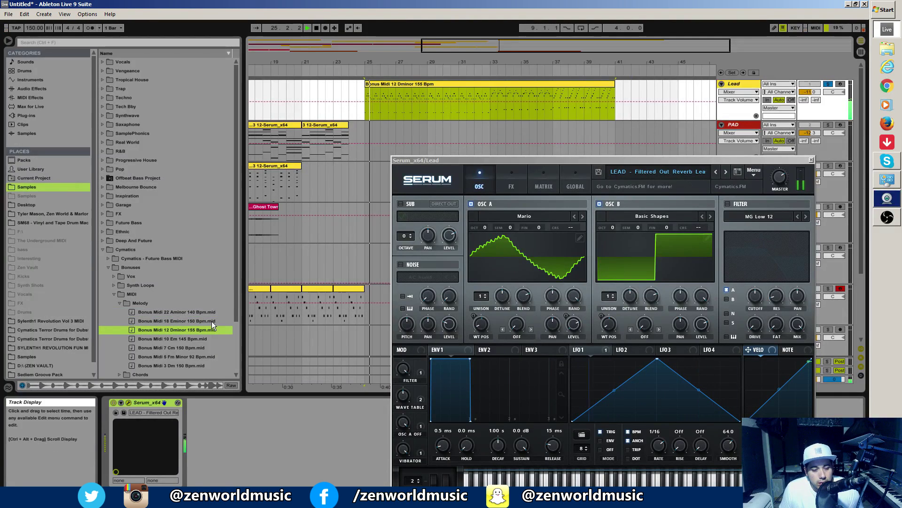
Audition LEAD - Haygurl and LEAD - Hieroglyphics on the melody clip and load PLUCK - What A Beaut
left_click(726, 171)
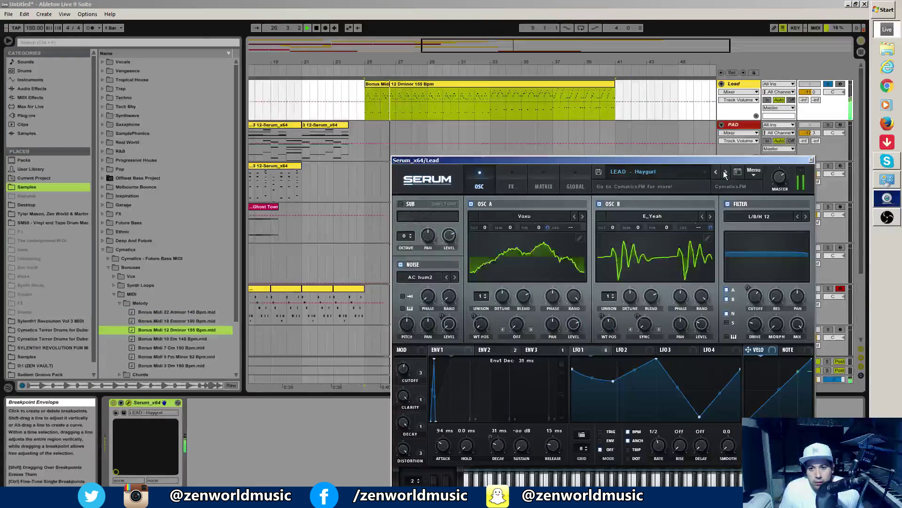
left_click(726, 172)
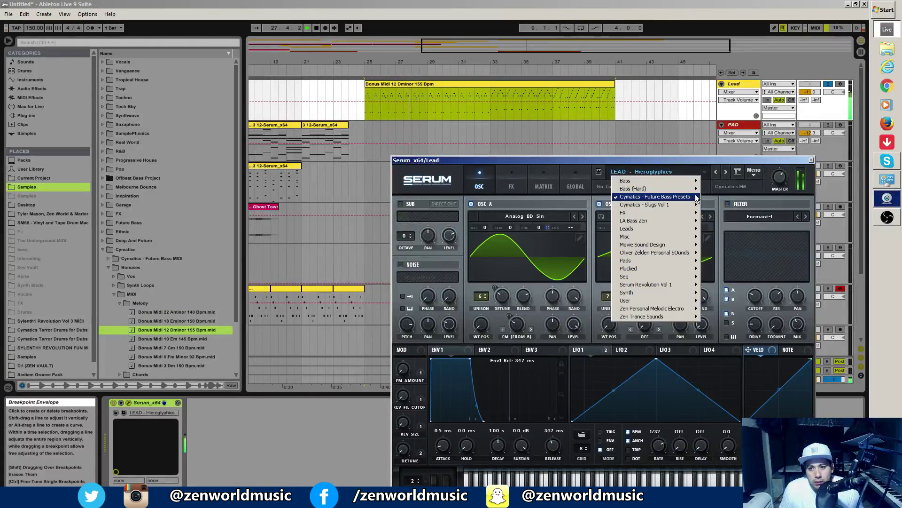
left_click(693, 172)
mouse_move(691, 203)
left_click(559, 364)
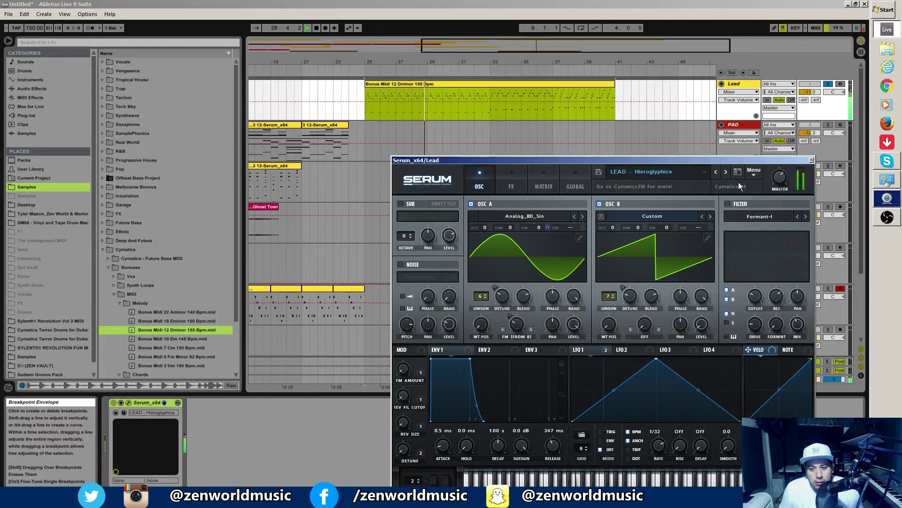
Go back through Serum's PLUCK presets from Vapor, settle on PLUCK - Lovely for the melody and close the Serum window
left_click(715, 171)
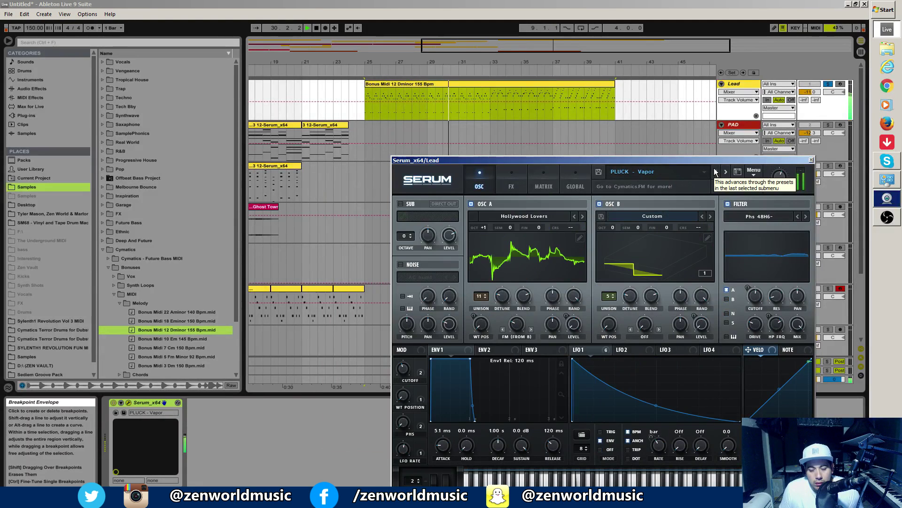
left_click(715, 171)
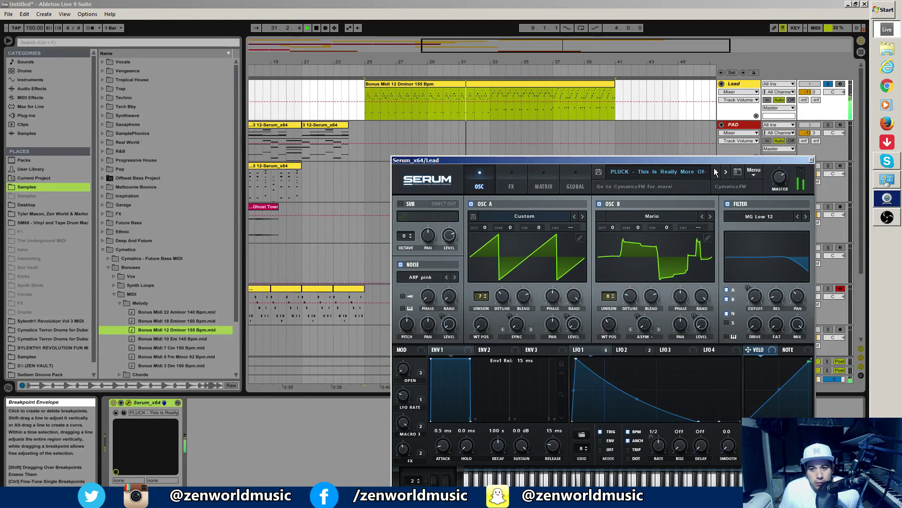
left_click(714, 172)
left_click(715, 171)
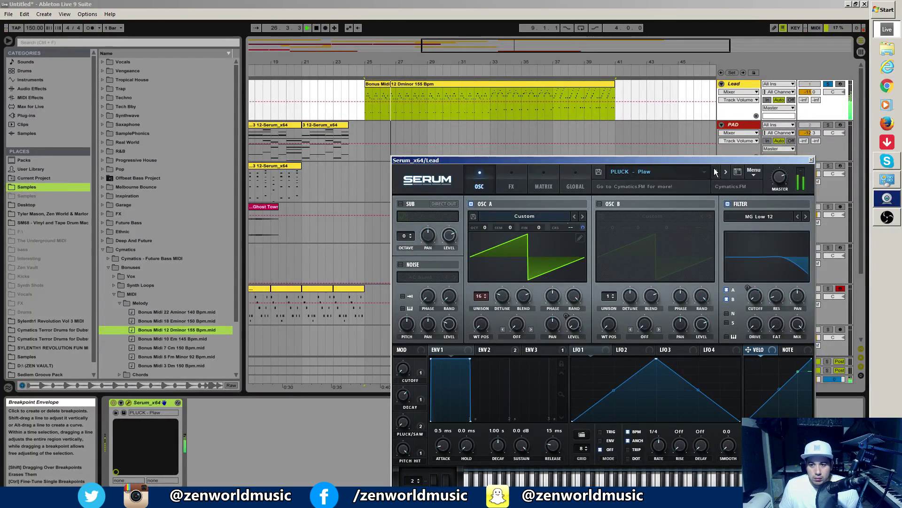
left_click(715, 171)
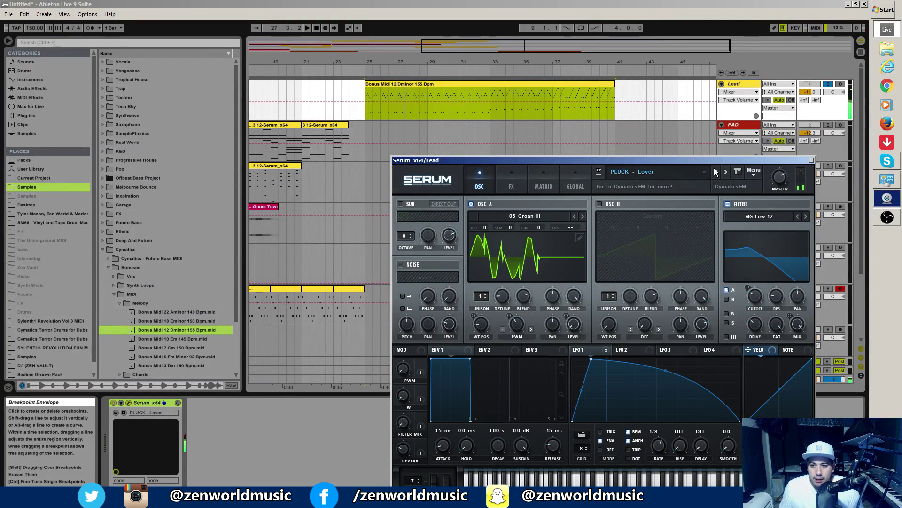
left_click(715, 171)
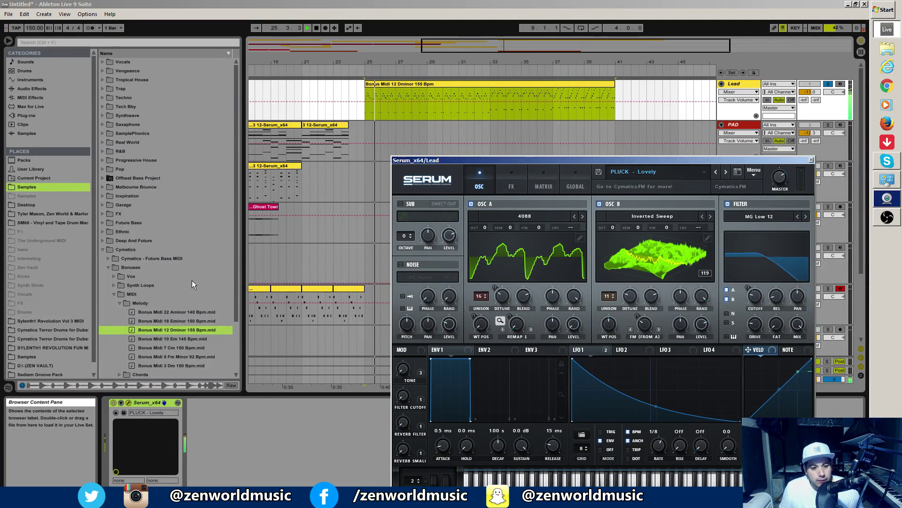
left_click(811, 160)
Review the whole arrangement, selecting the melody clip at bar 25 and the Riser clip on the Pad track
left_click_drag(474, 62, 462, 24)
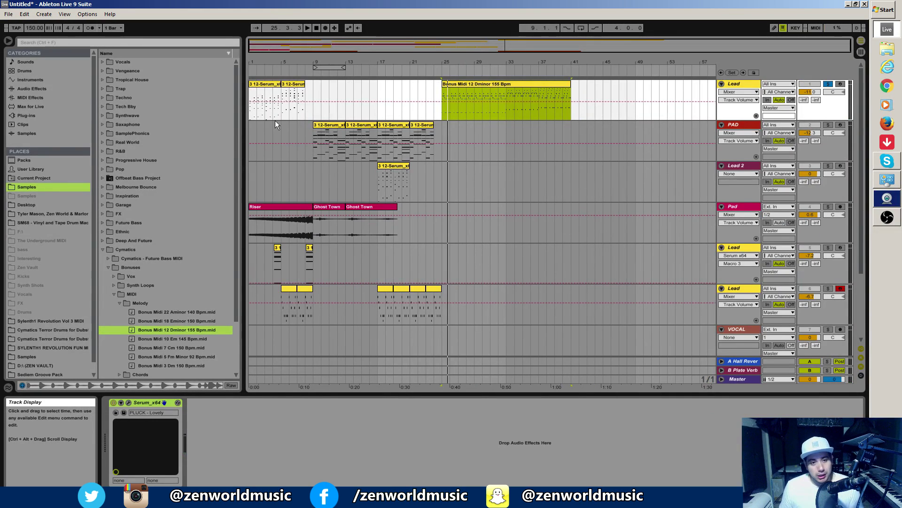
left_click(255, 115)
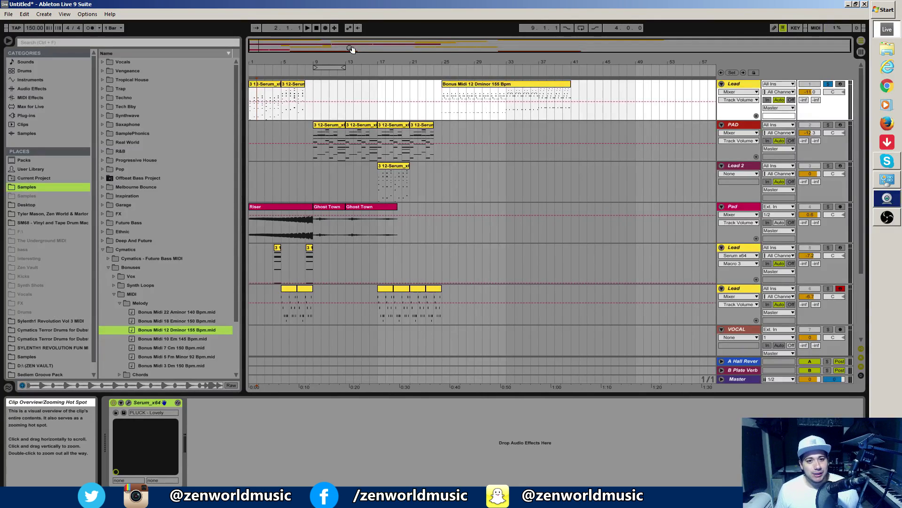
left_click_drag(352, 49, 299, 49)
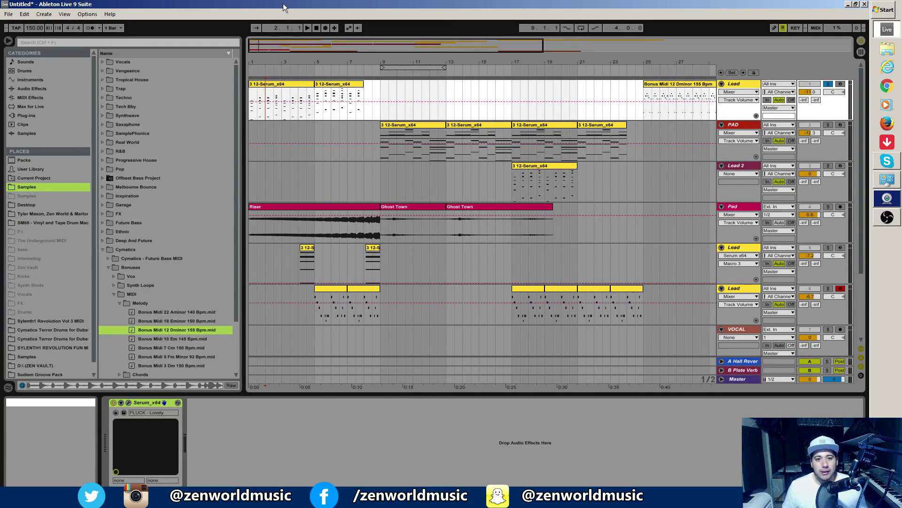
left_click_drag(296, 42, 344, 48)
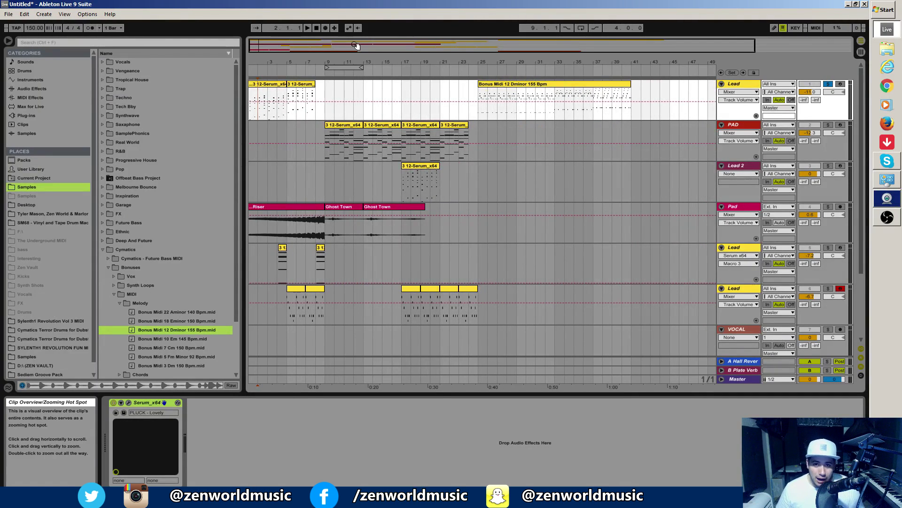
left_click(561, 88)
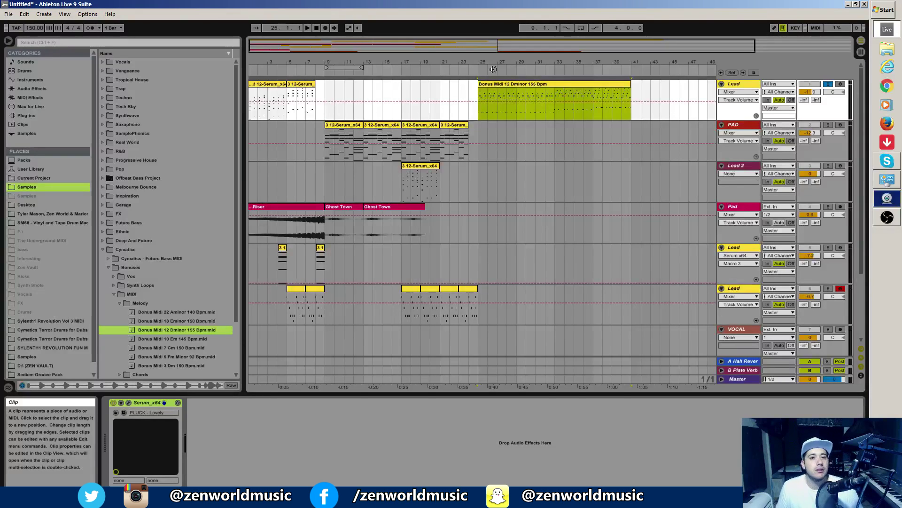
mouse_move(493, 67)
left_mouse_down()
mouse_move(494, 75)
mouse_move(501, 67)
left_mouse_up()
left_click(295, 214)
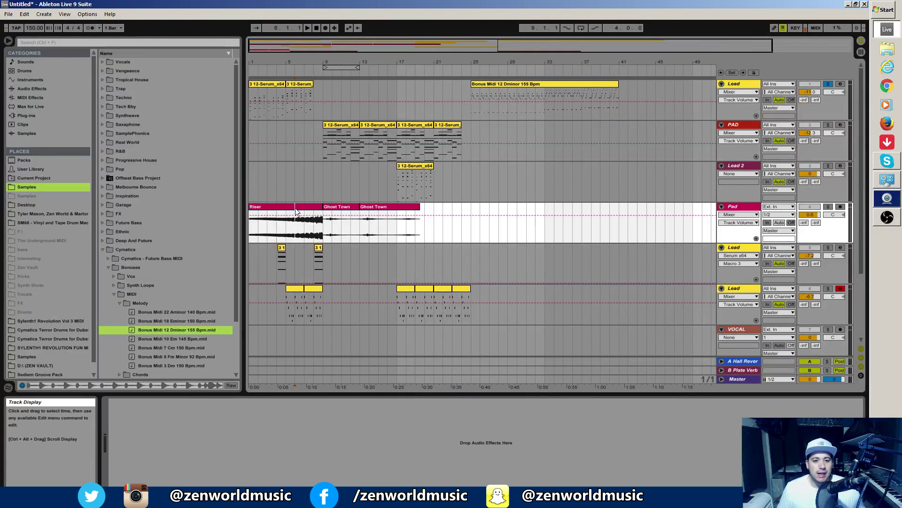
left_click(297, 207)
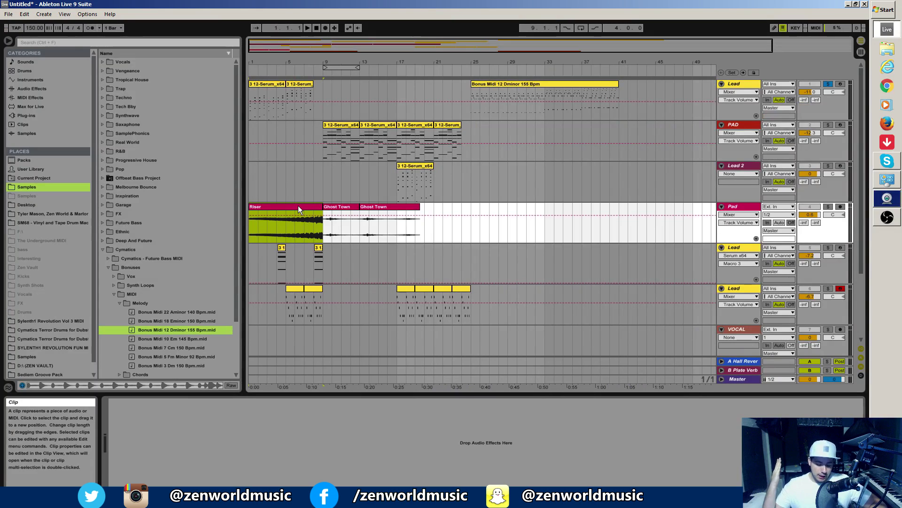
left_click_drag(235, 227, 265, 325)
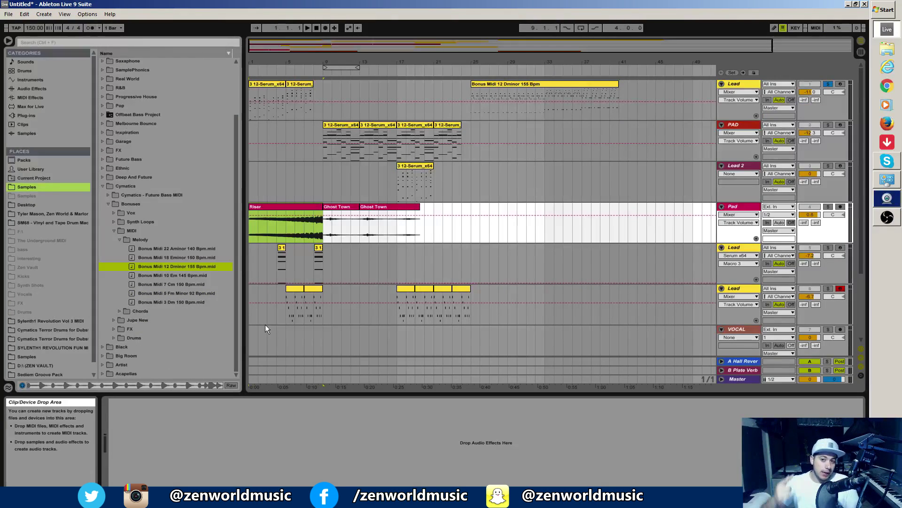